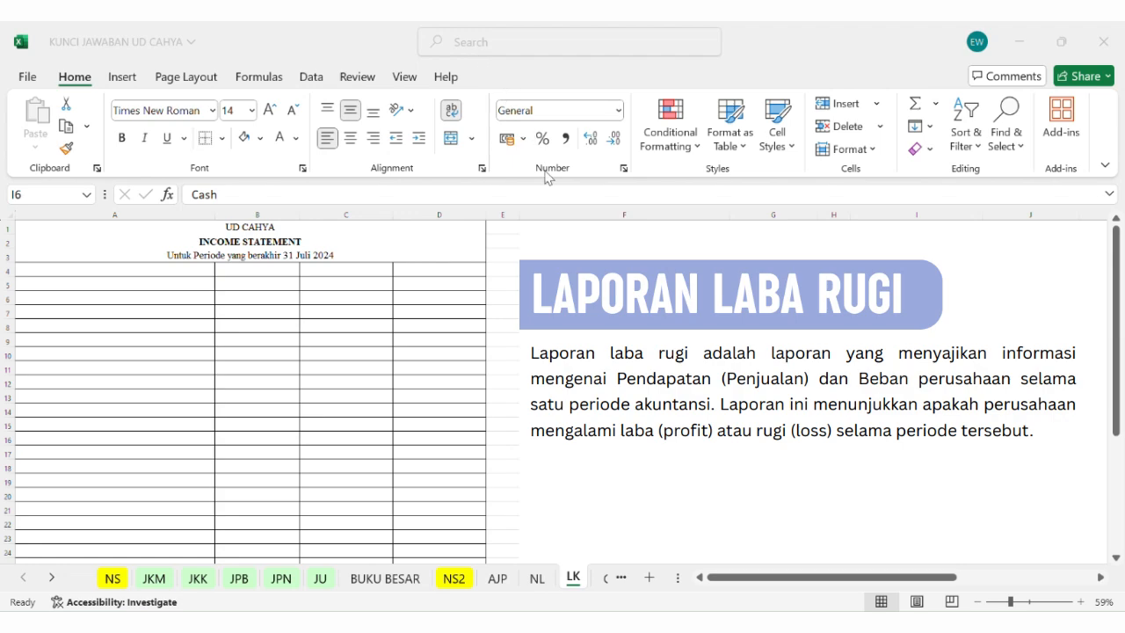
{"action": "left_click", "coordinate": [541, 572]}
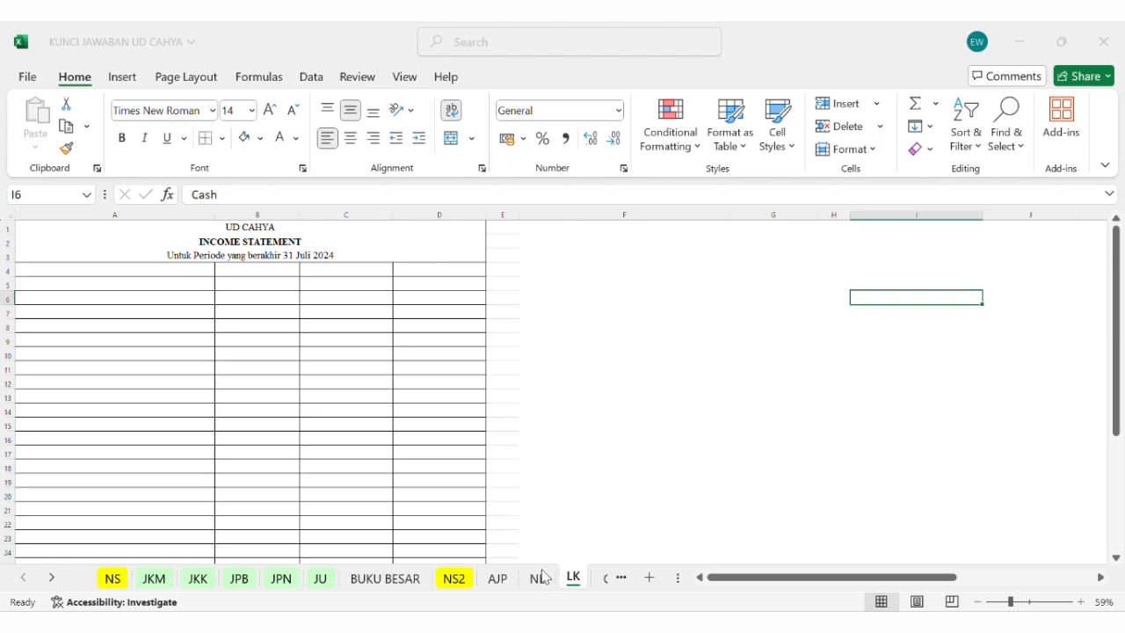
{"action": "left_click", "coordinate": [537, 579]}
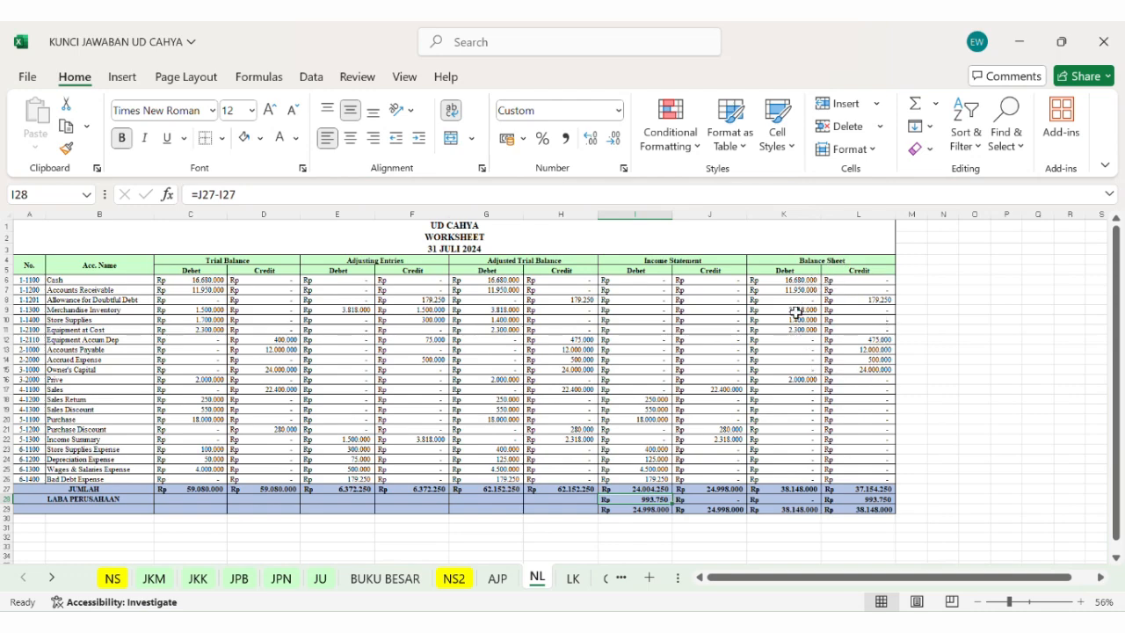
{"action": "left_click", "coordinate": [579, 583]}
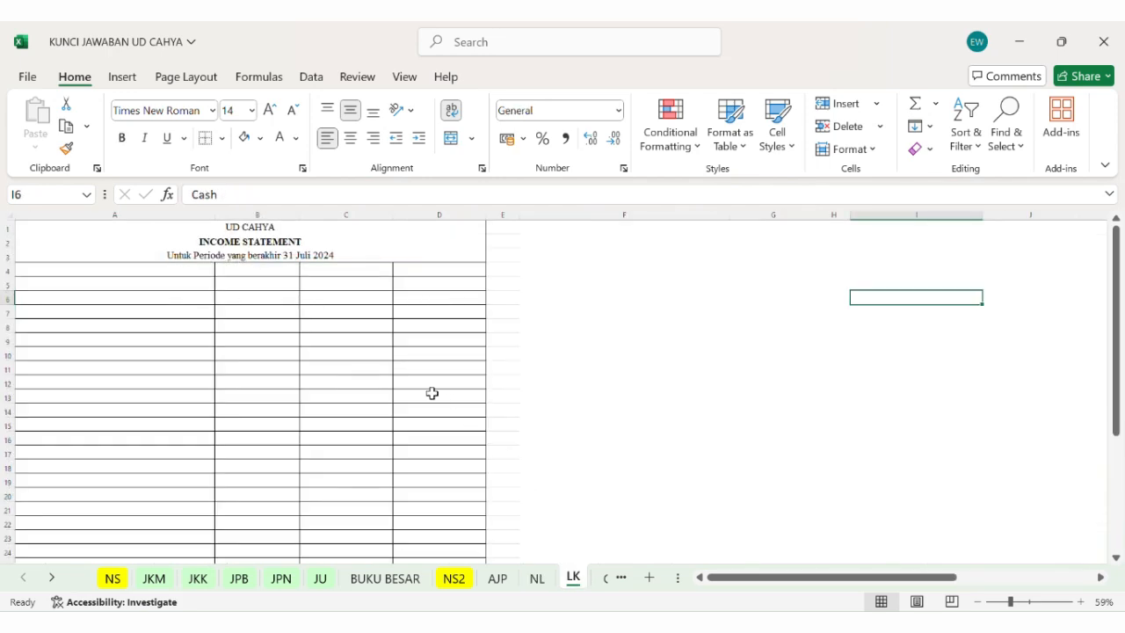
{"action": "left_click", "coordinate": [195, 270]}
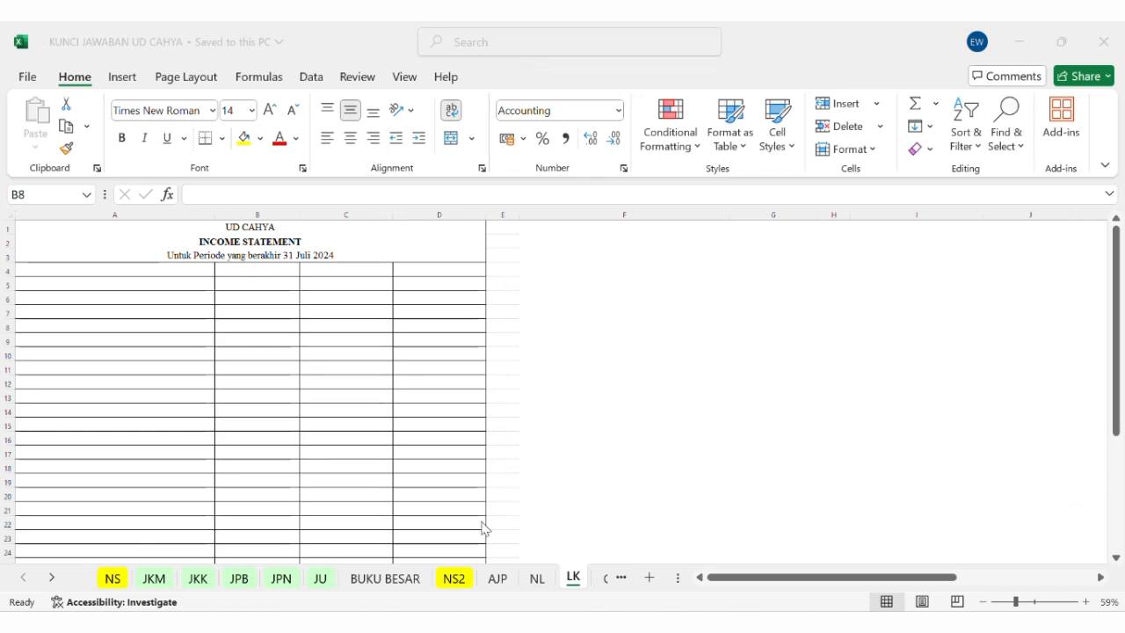
Step: Enter the heading "NET SALES" in cell A4 of the income statement
{"action": "left_click", "coordinate": [163, 264]}
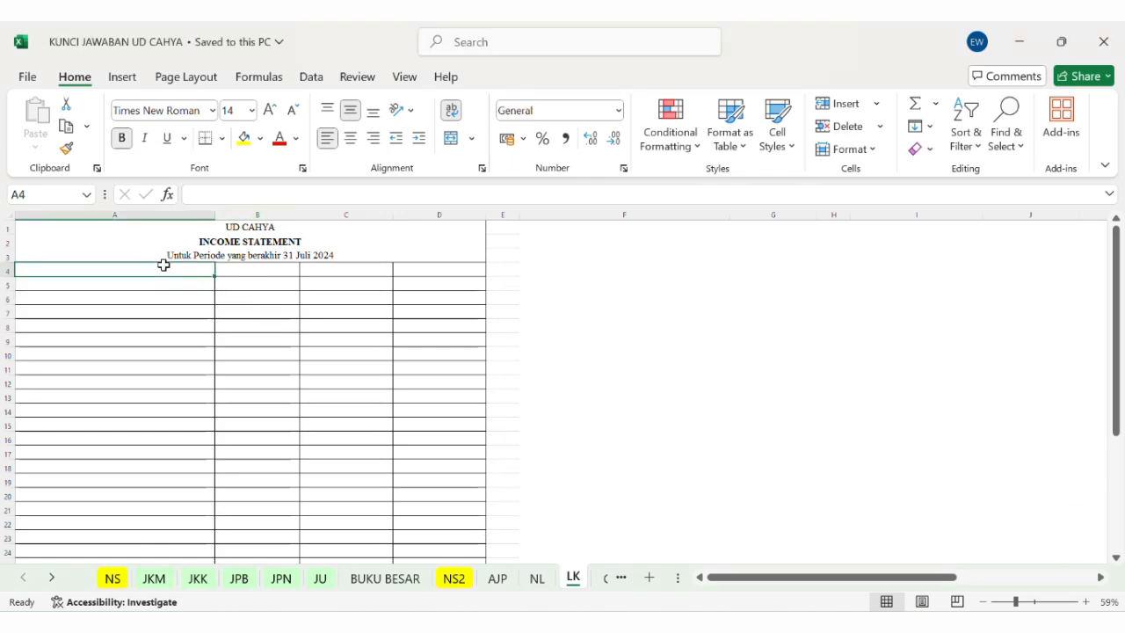
{"action": "type", "text": "NET SALES"}
{"action": "key", "text": "Return"}
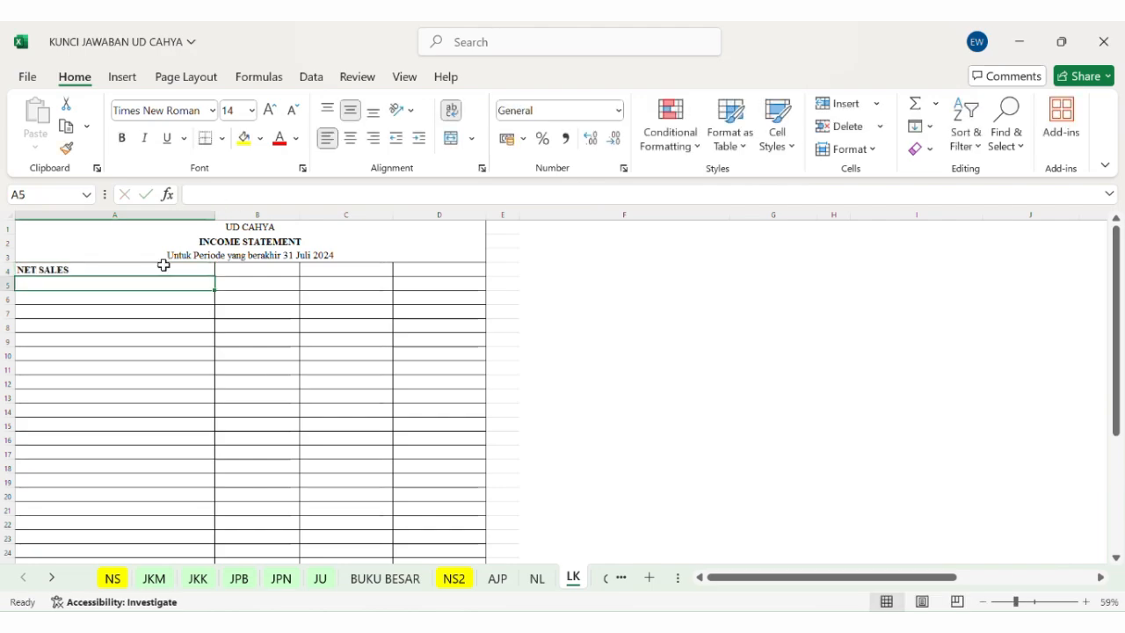
Step: Link A5 to the Sales account name in NL!B17 and fill the formula down through A7
{"action": "type", "text": "="}
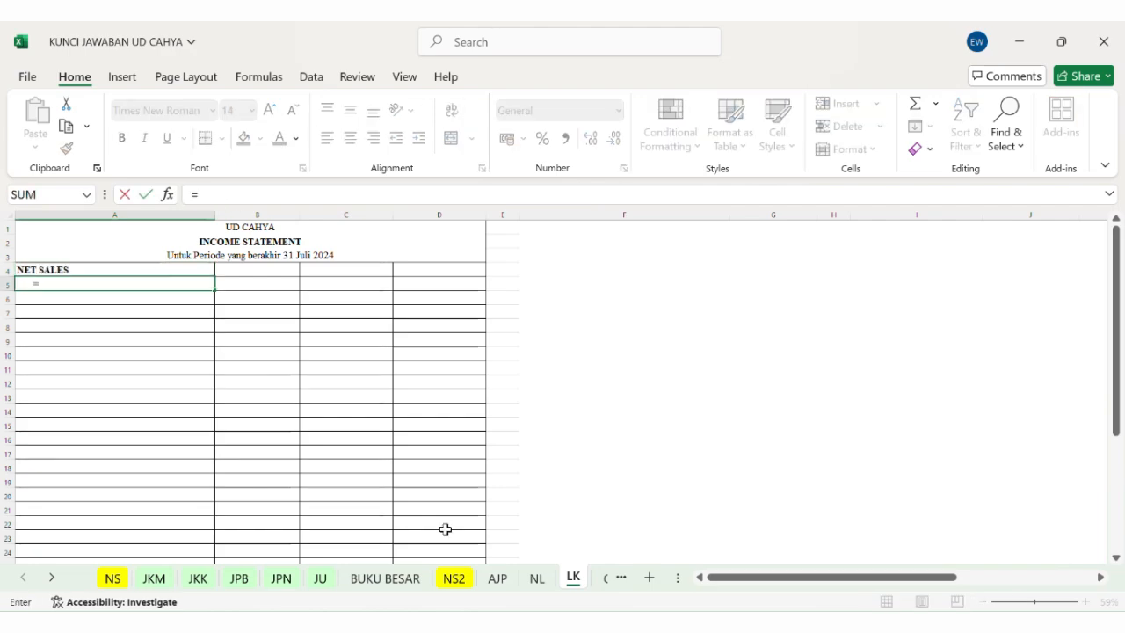
{"action": "left_click", "coordinate": [537, 577]}
{"action": "left_click", "coordinate": [83, 389]}
{"action": "key", "text": "Return"}
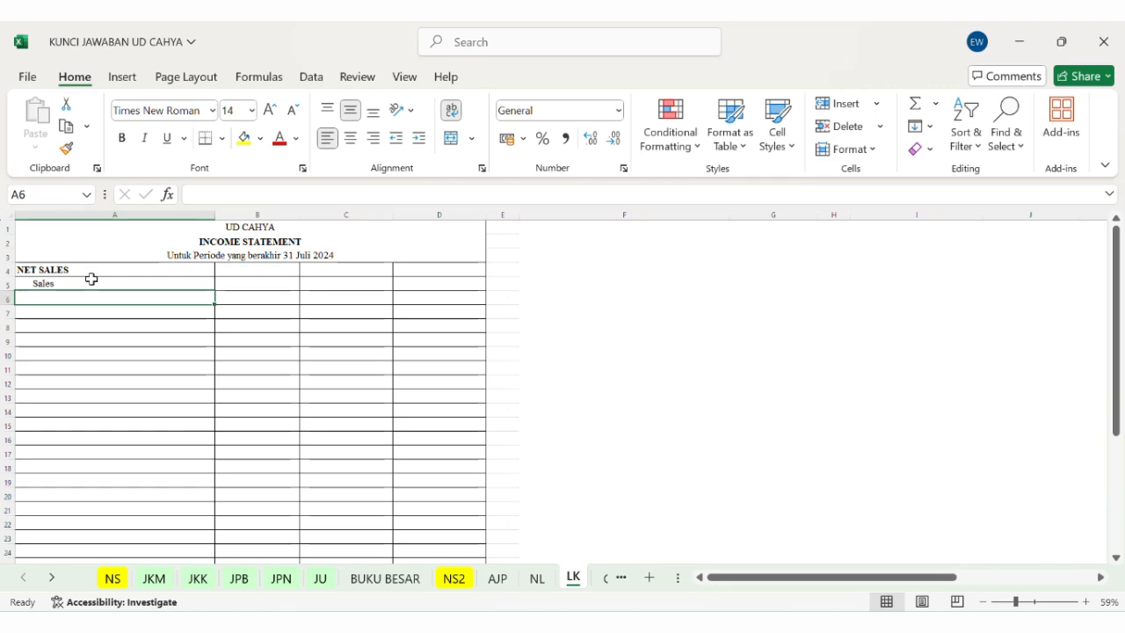
{"action": "left_click", "coordinate": [91, 281]}
{"action": "left_click_drag", "start_coordinate": [215, 290], "coordinate": [221, 318]}
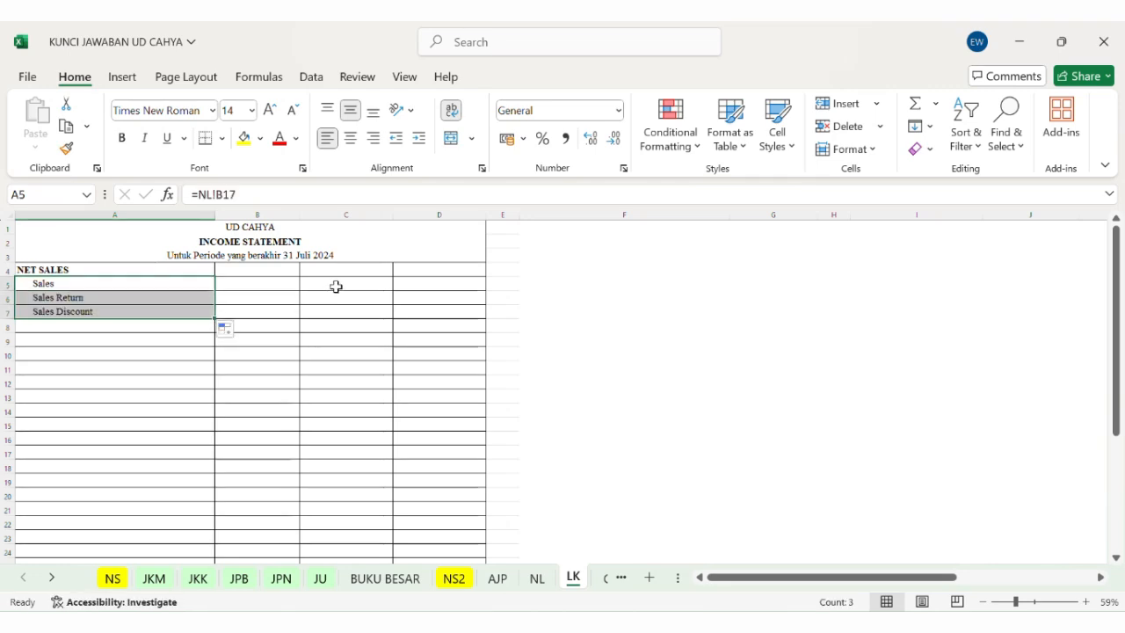
Step: Link C5 to the Sales amount in the Income Statement credit column of the NL sheet (=NL!J17)
{"action": "left_click", "coordinate": [336, 287]}
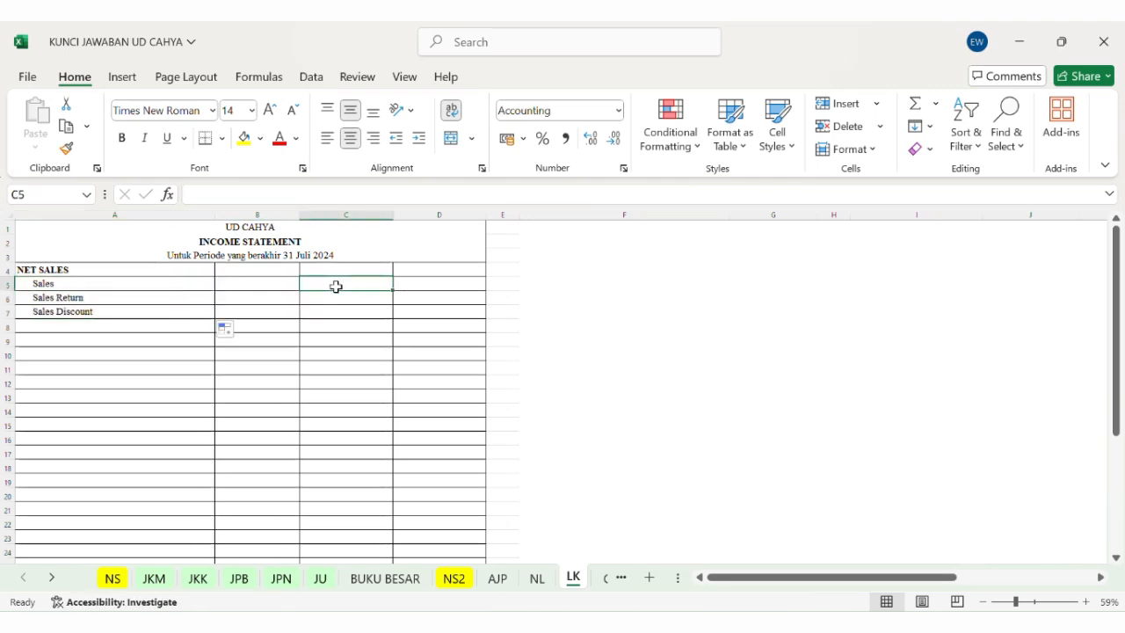
{"action": "type", "text": "="}
{"action": "type", "text": "="}
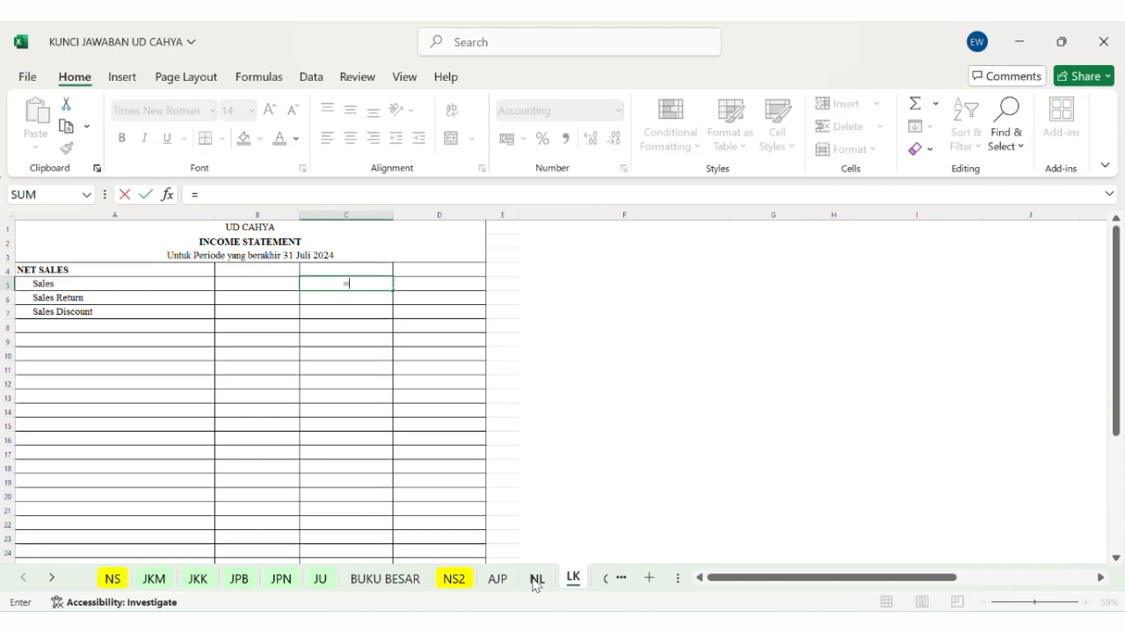
{"action": "left_click", "coordinate": [536, 577]}
{"action": "left_click", "coordinate": [720, 389]}
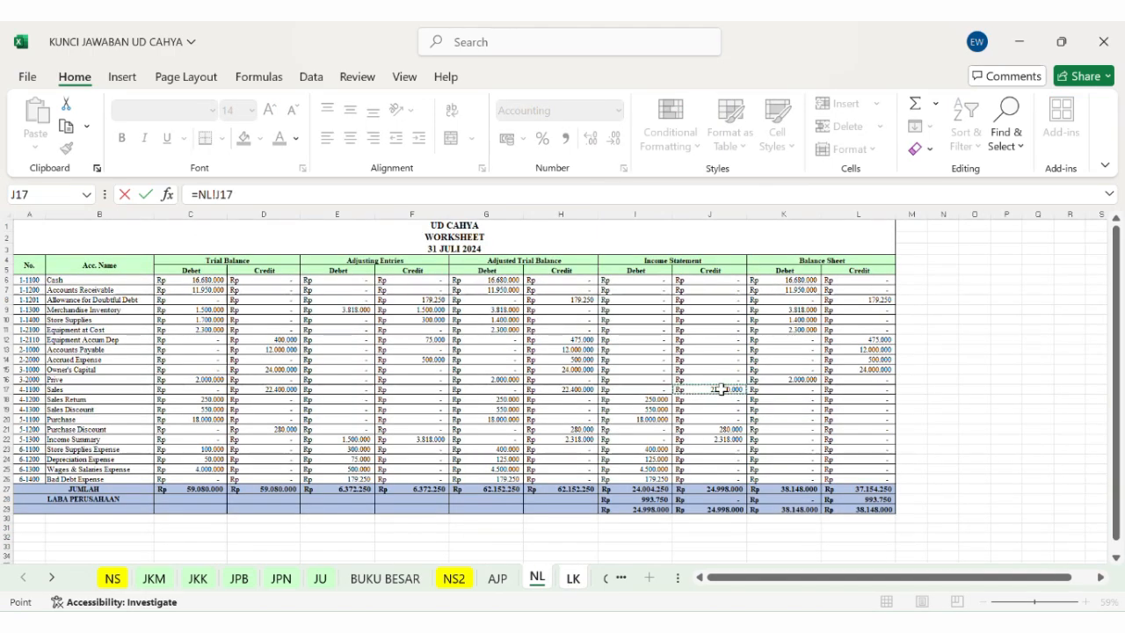
{"action": "key", "text": "Return"}
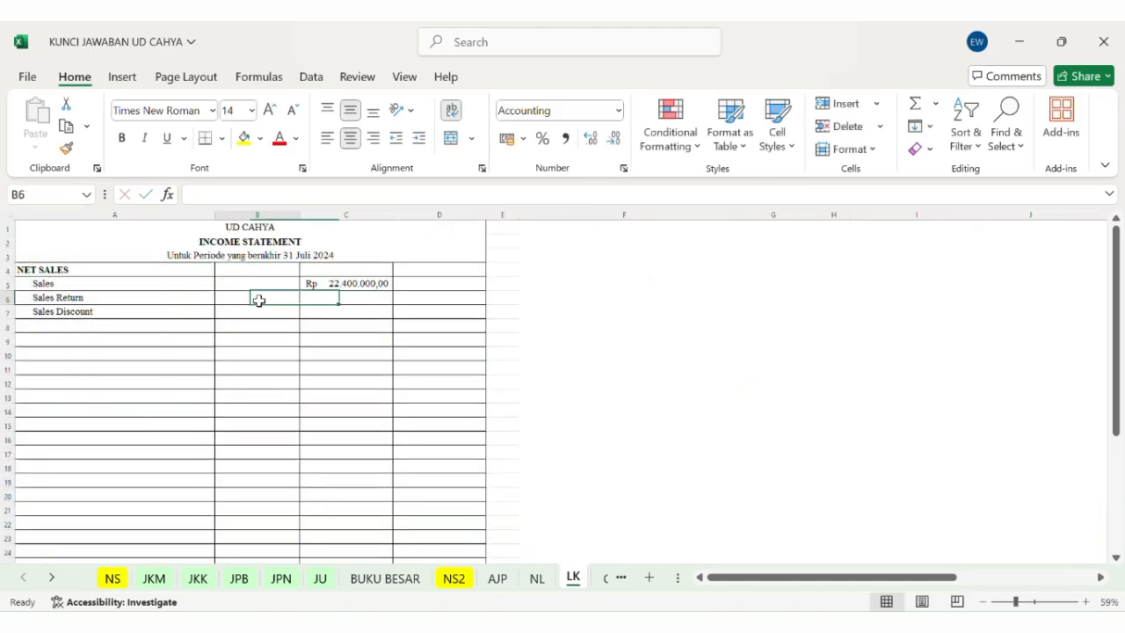
Step: Link B6 to the Sales Return debit amount in NL!I18 and fill the formula down to B7 for Sales Discount
{"action": "left_click", "coordinate": [256, 299]}
{"action": "type", "text": "="}
{"action": "left_click", "coordinate": [537, 577]}
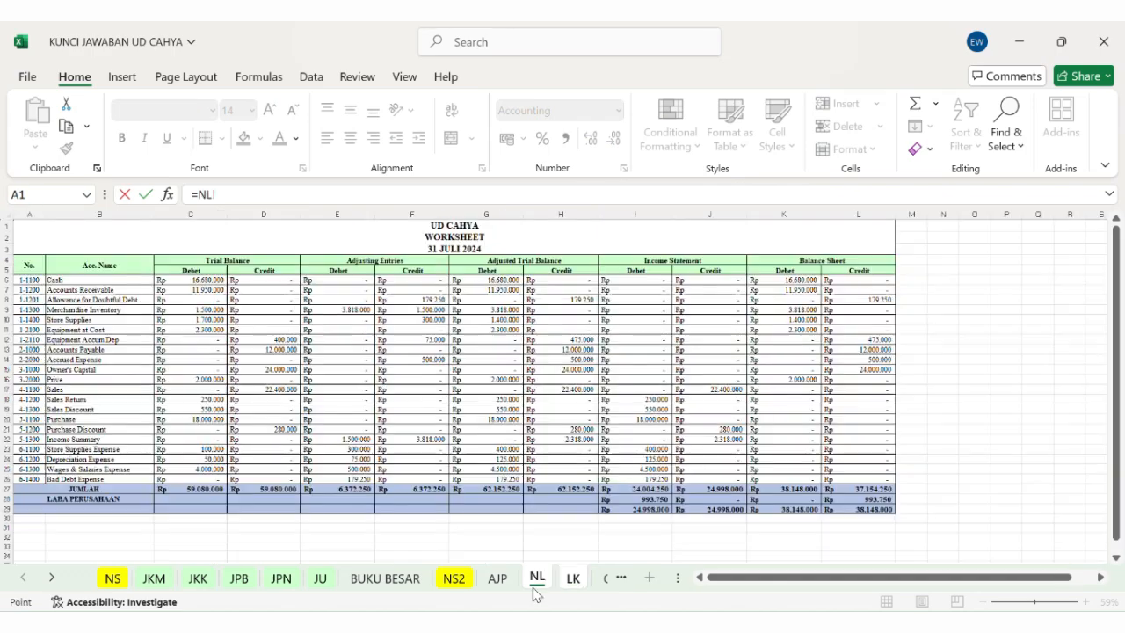
{"action": "left_click", "coordinate": [661, 395]}
{"action": "key", "text": "Return"}
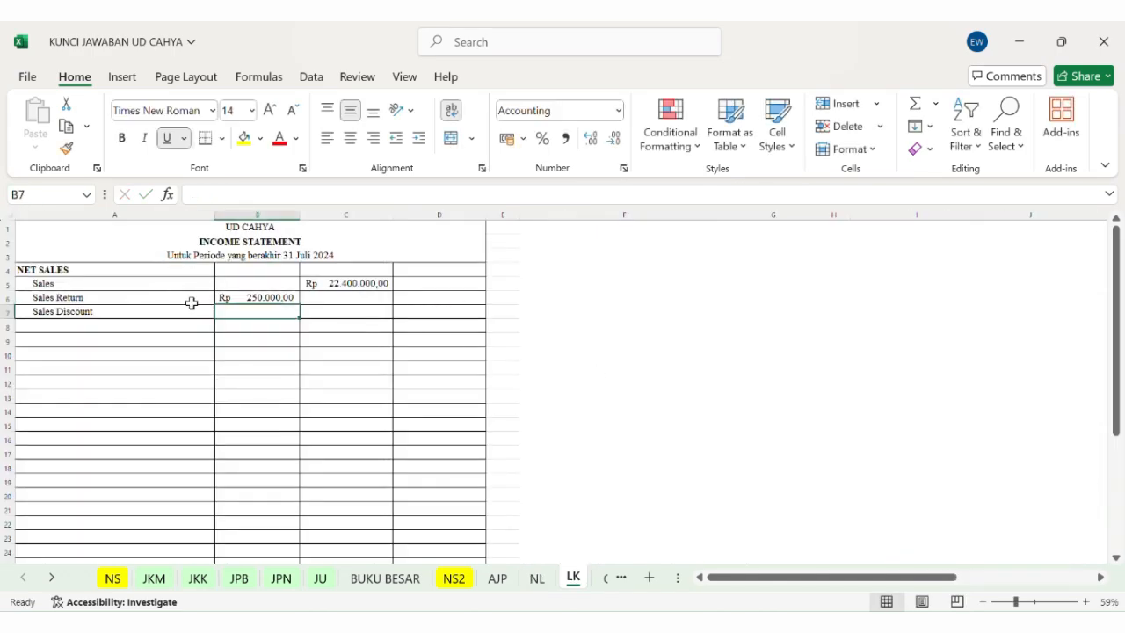
{"action": "left_click", "coordinate": [236, 299]}
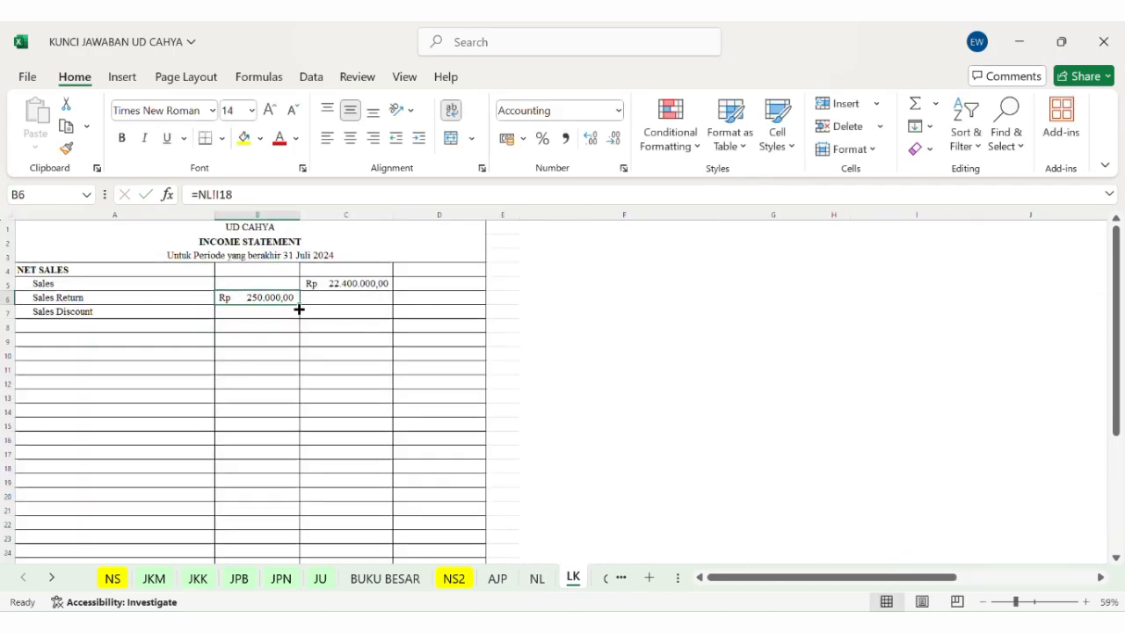
{"action": "left_click_drag", "start_coordinate": [299, 309], "coordinate": [303, 318]}
Step: Enter a negative SUM of the Sales Return and Sales Discount amounts, B6:B7, in C8
{"action": "left_click", "coordinate": [343, 328]}
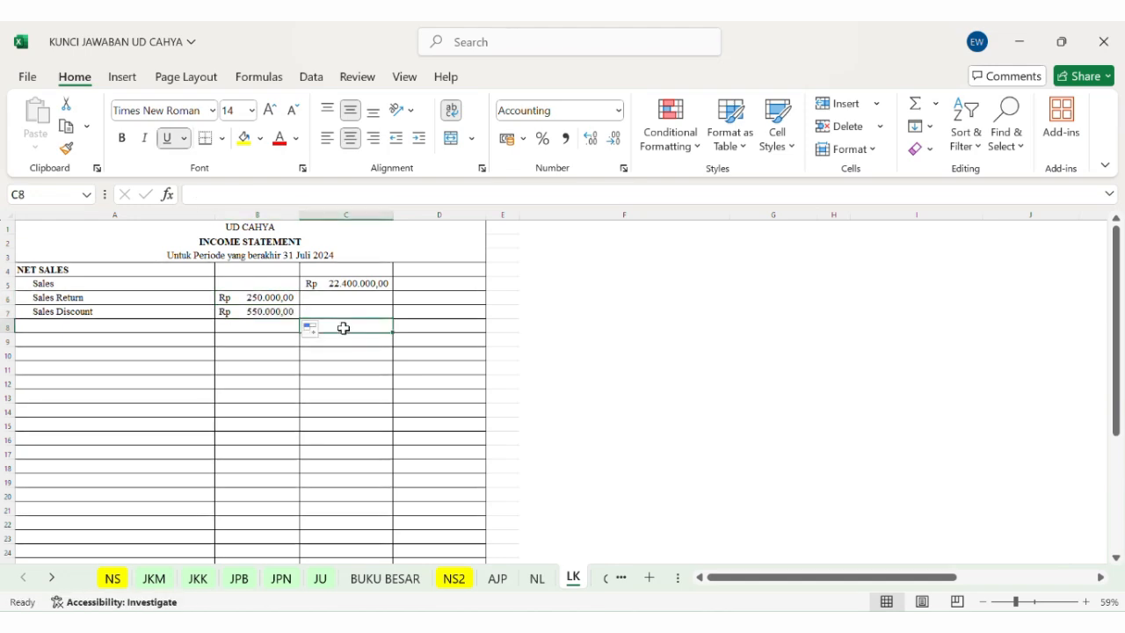
{"action": "type", "text": "=-sum("}
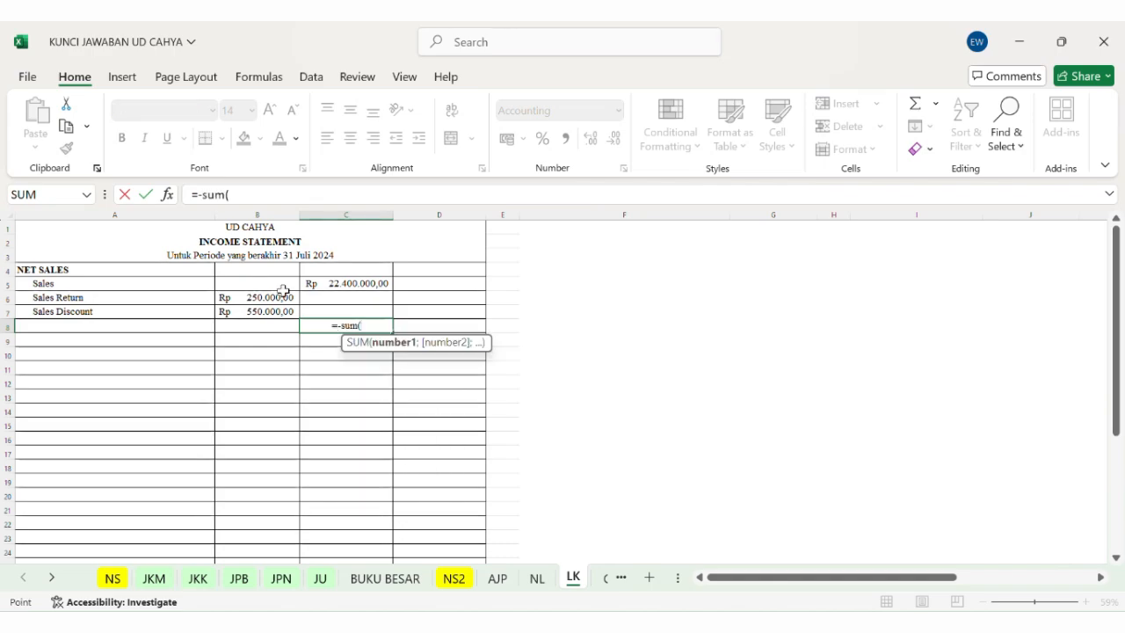
{"action": "left_click_drag", "start_coordinate": [279, 299], "coordinate": [283, 315]}
{"action": "key", "text": "Return"}
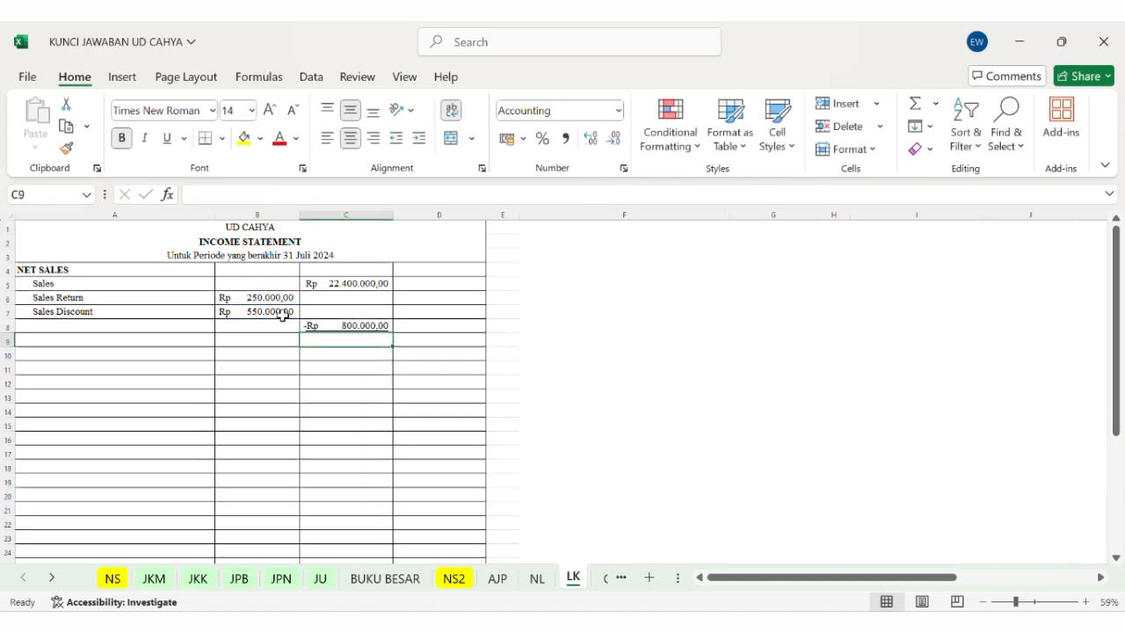
Step: Enter the label "Total Net Sales" in cell A9
{"action": "left_click", "coordinate": [109, 341]}
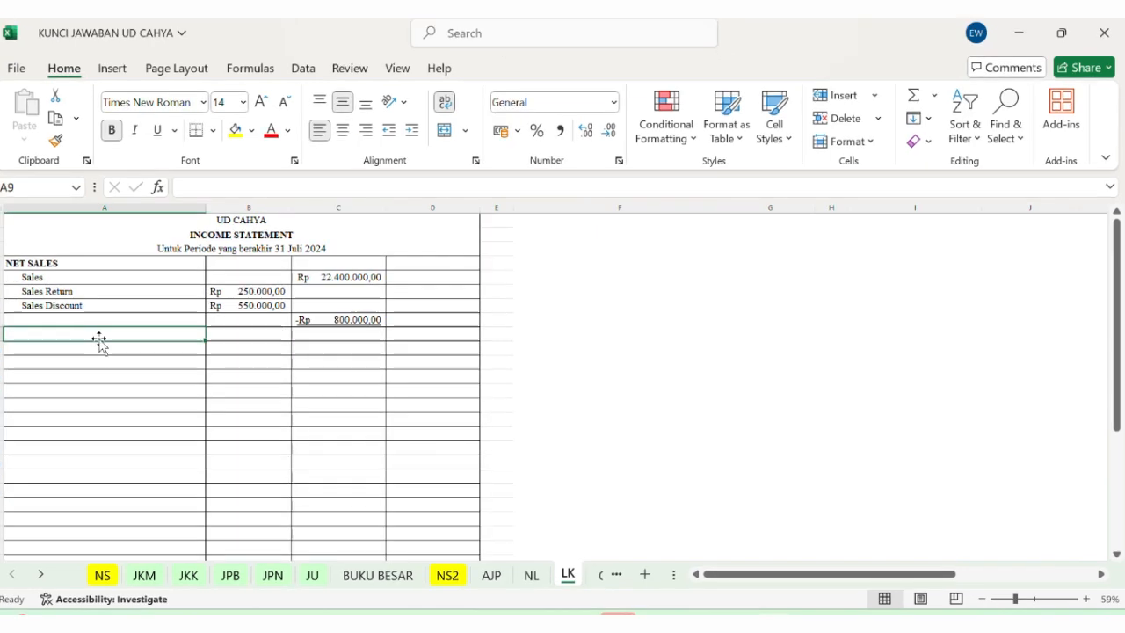
{"action": "type", "text": "n"}
{"action": "key", "text": "BackSpace"}
{"action": "type", "text": "Tota"}
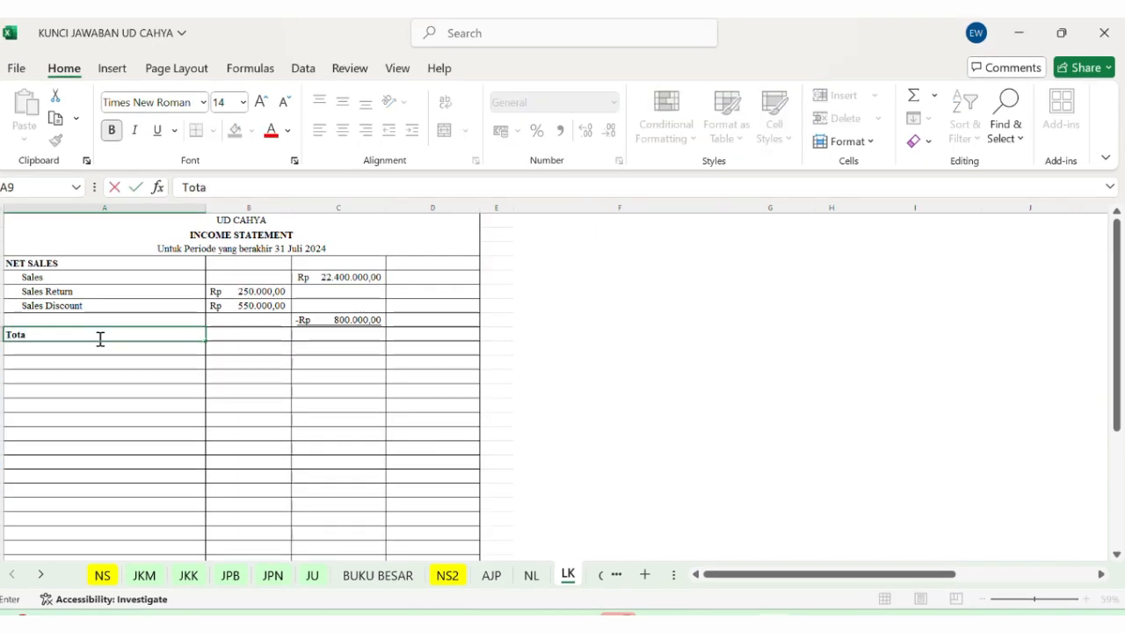
{"action": "type", "text": "l Net Sales"}
Step: Calculate Total Net Sales in D9 with =C5+C8 and underline the Sales Discount amount in B7
{"action": "key", "text": "Tab"}
{"action": "key", "text": "Tab"}
{"action": "key", "text": "Tab"}
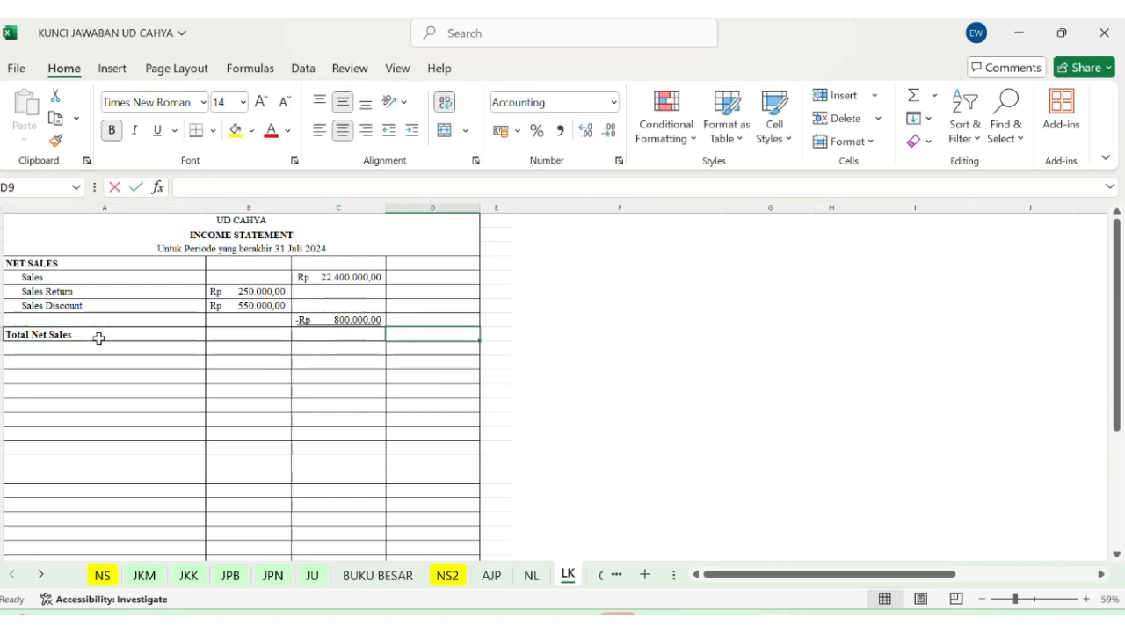
{"action": "type", "text": "="}
{"action": "left_click", "coordinate": [338, 277]}
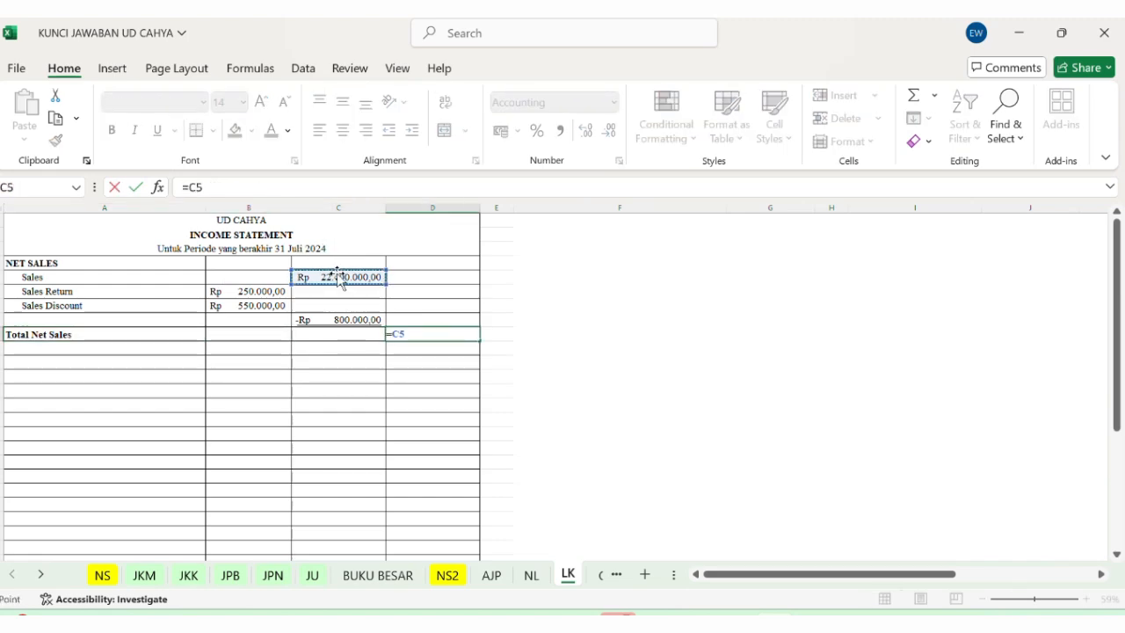
{"action": "type", "text": "+"}
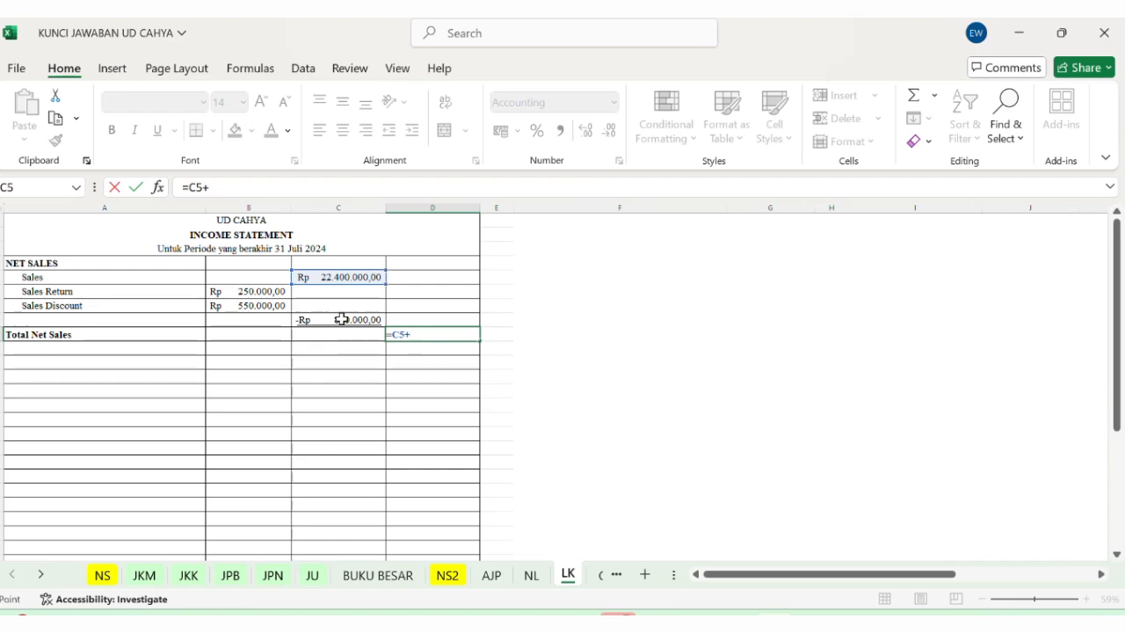
{"action": "left_click", "coordinate": [341, 319]}
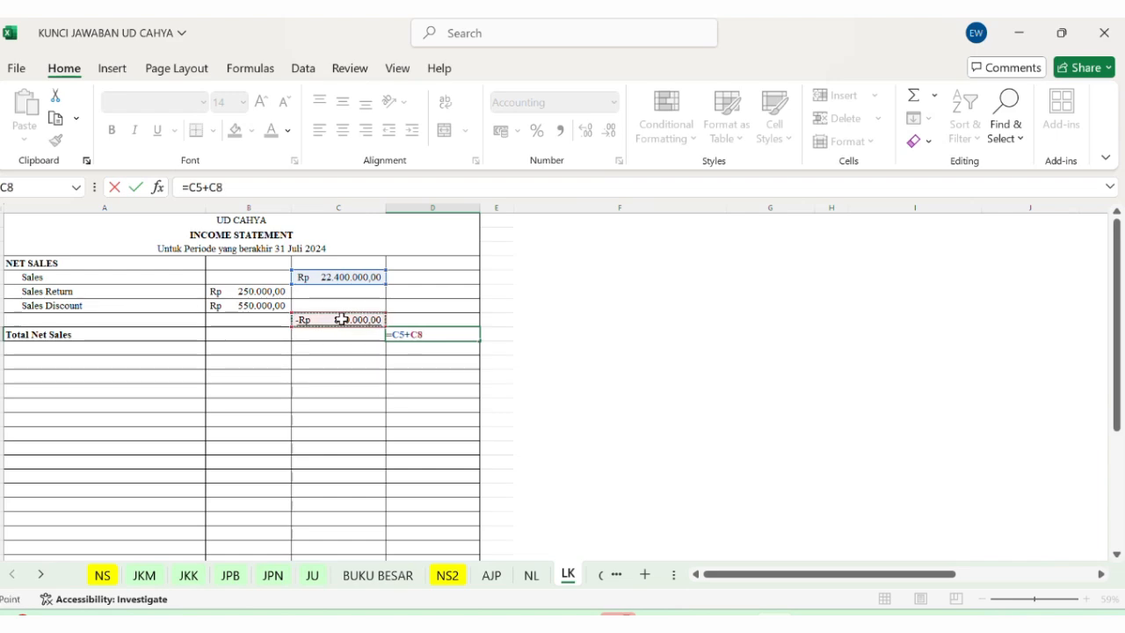
{"action": "key", "text": "Return"}
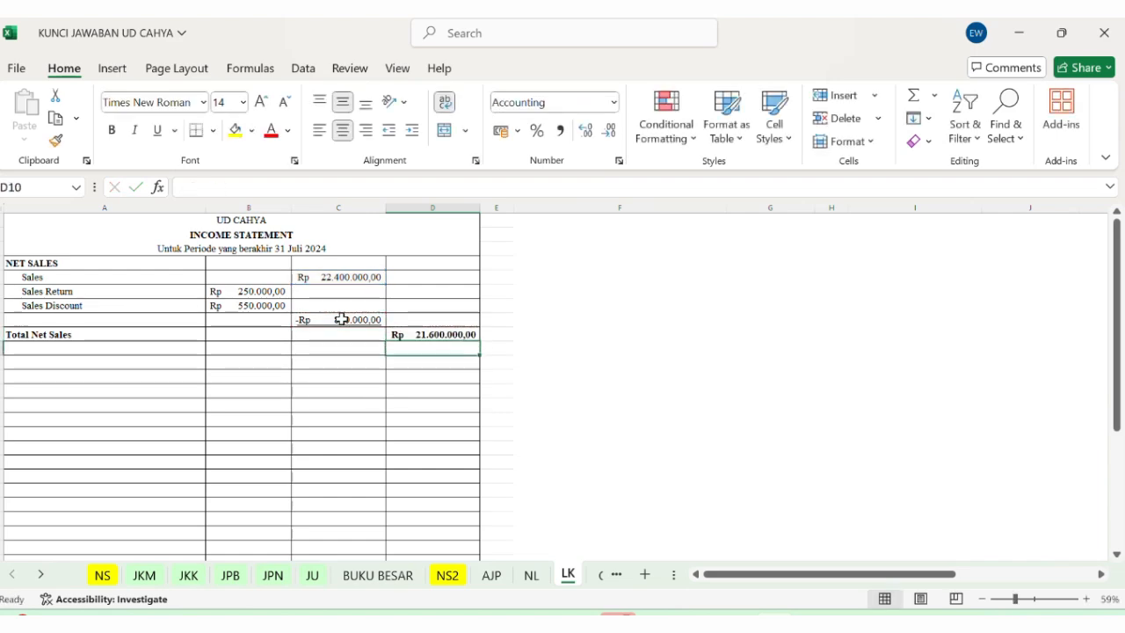
{"action": "left_click", "coordinate": [277, 303]}
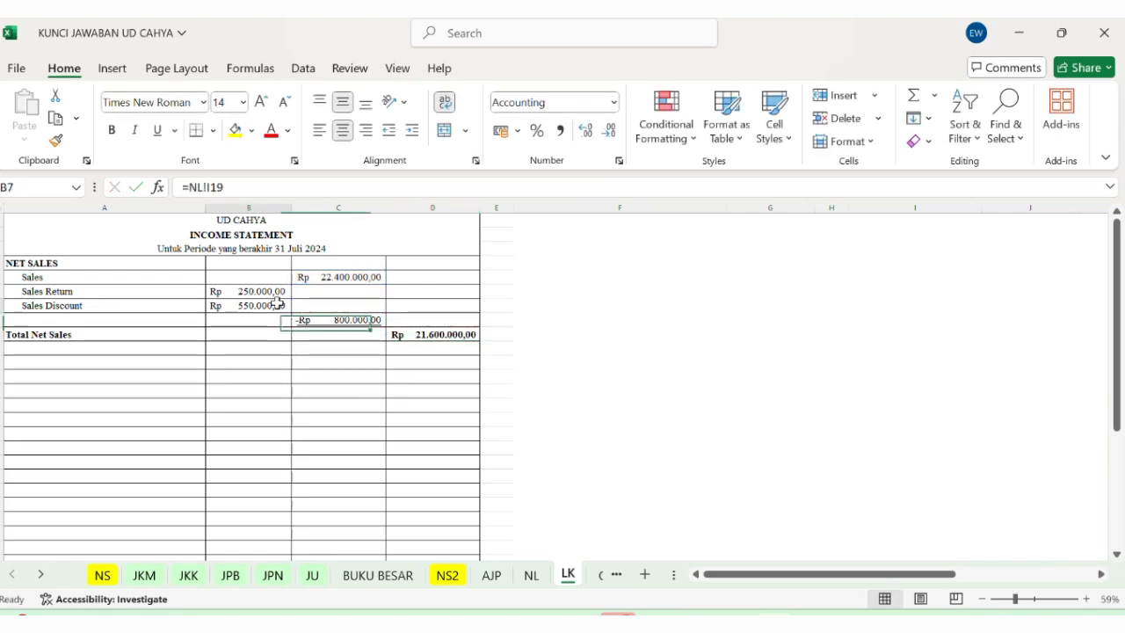
{"action": "left_click", "coordinate": [462, 359]}
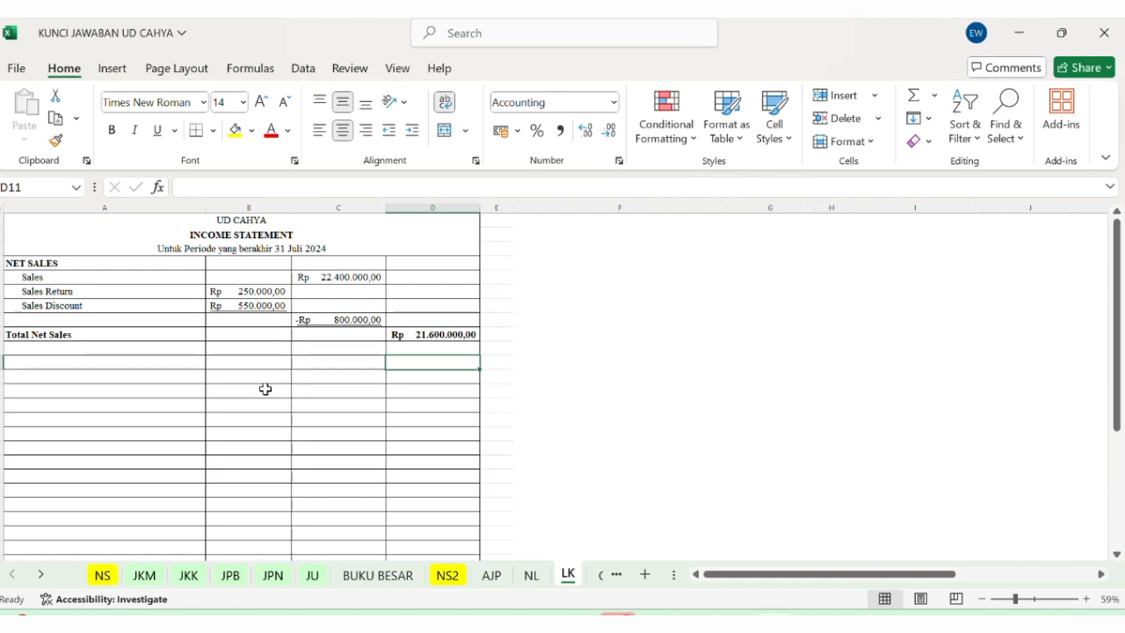
Step: Enter the heading "COST OF GOODS SOLD" in cell A11
{"action": "left_click", "coordinate": [150, 365]}
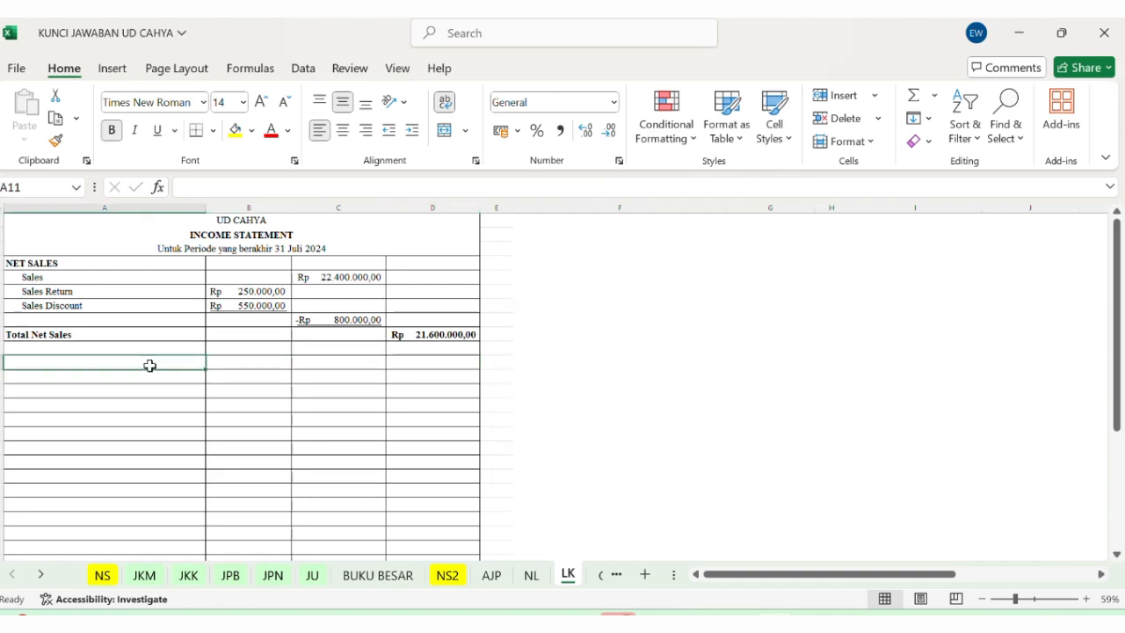
{"action": "type", "text": "CO"}
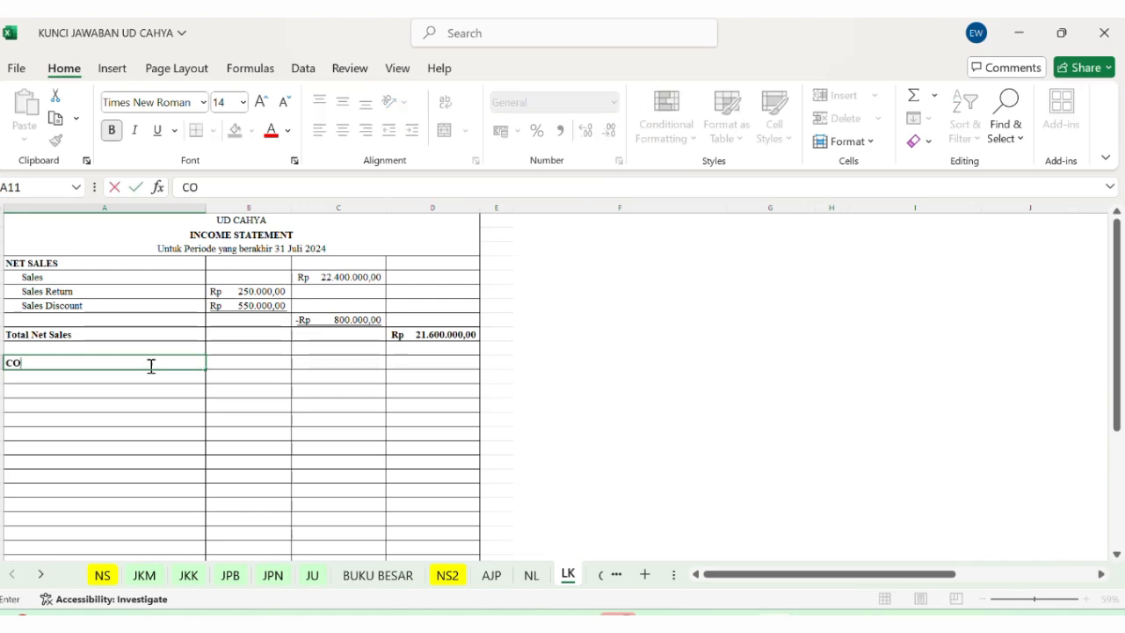
{"action": "type", "text": "ST OF GOOD S SOLD"}
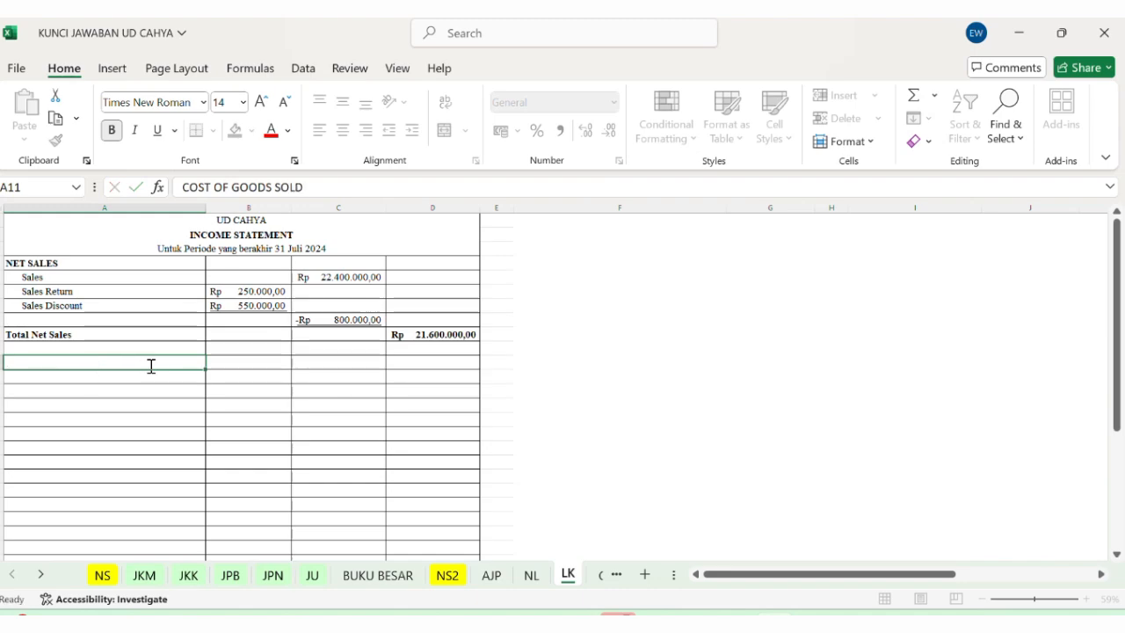
{"action": "key", "text": "Return"}
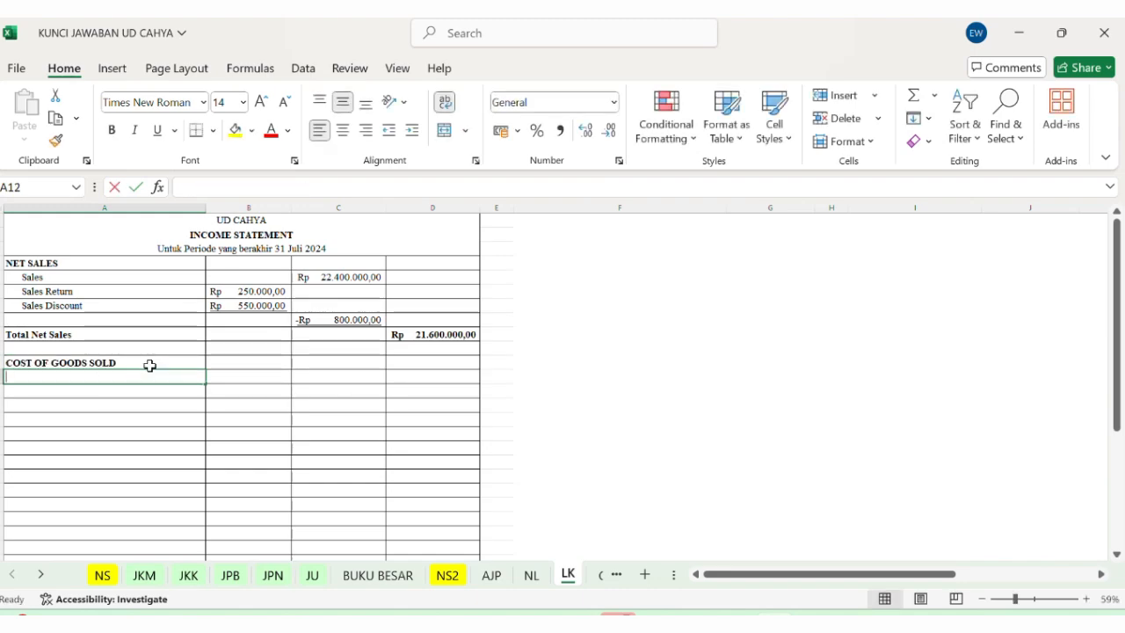
Step: Link A12 to the Merchandise Inventory account name in the NL sheet (=NL!B9)
{"action": "type", "text": "="}
{"action": "left_click", "coordinate": [532, 574]}
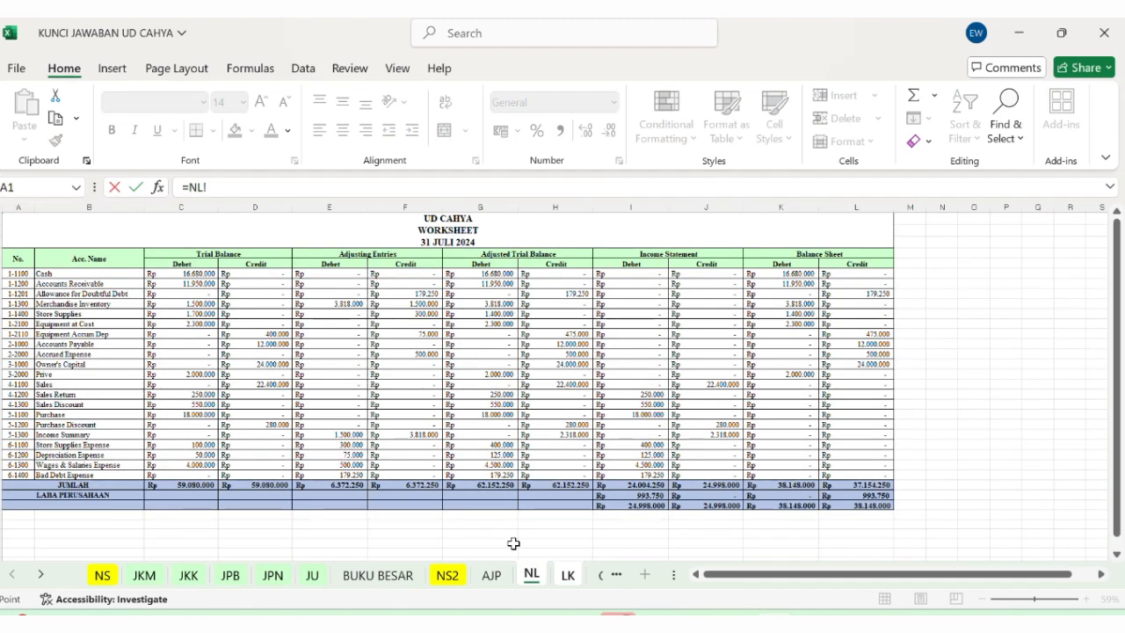
{"action": "left_click", "coordinate": [81, 304]}
{"action": "key", "text": "Return"}
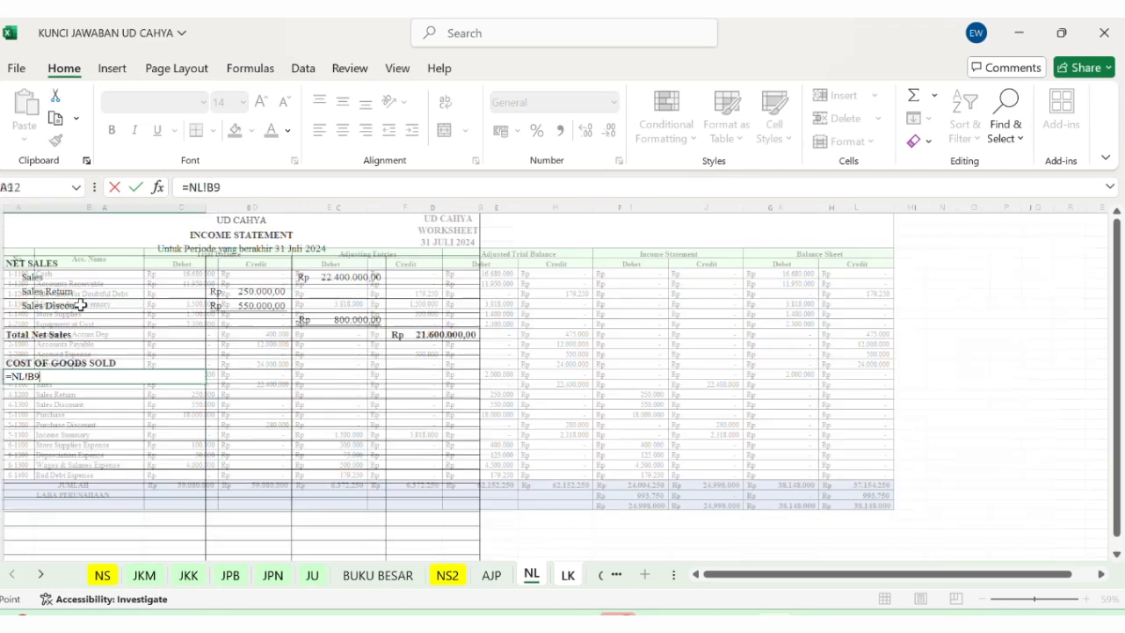
Step: Link C12 to the Merchandise Inventory trial balance debit amount in the NL sheet (=NL!C9)
{"action": "left_click", "coordinate": [317, 379]}
{"action": "type", "text": "="}
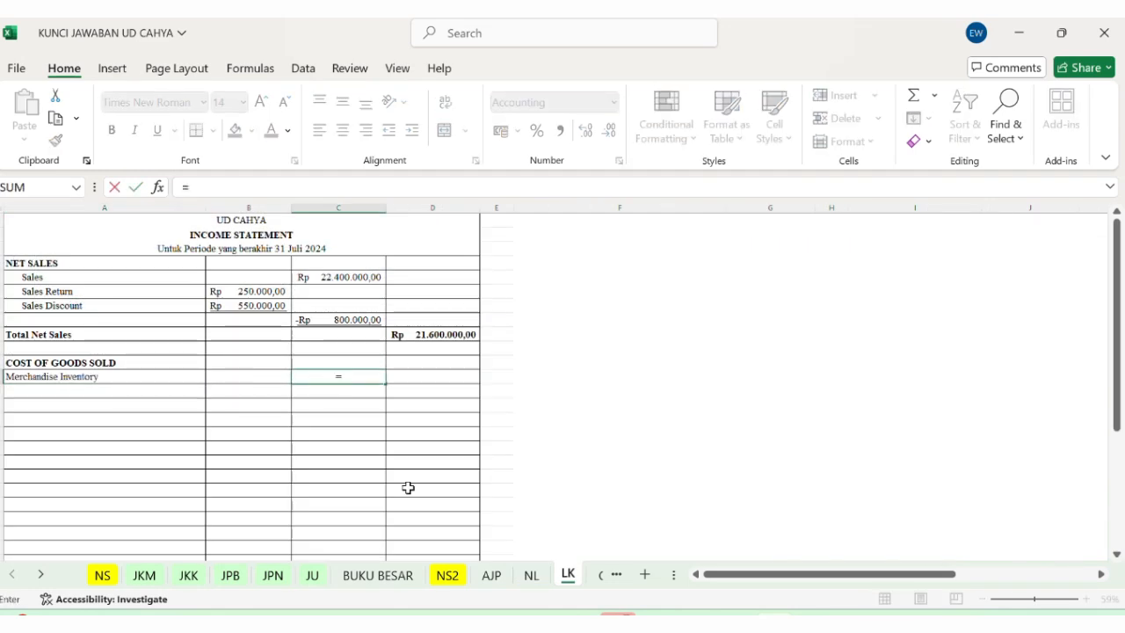
{"action": "left_click", "coordinate": [536, 580]}
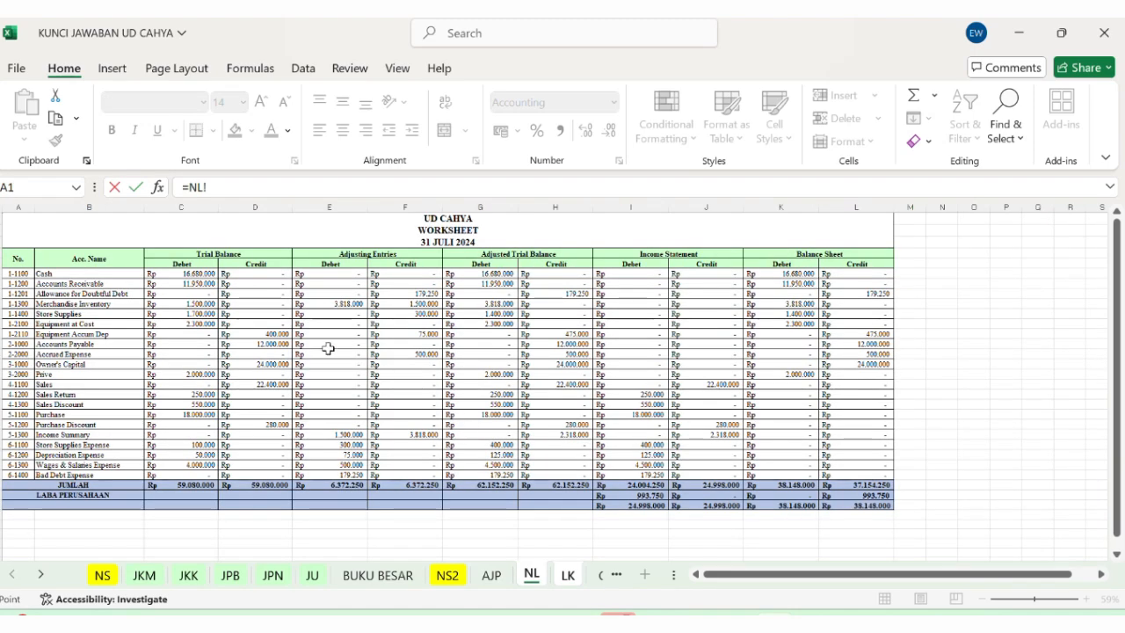
{"action": "left_click", "coordinate": [203, 300]}
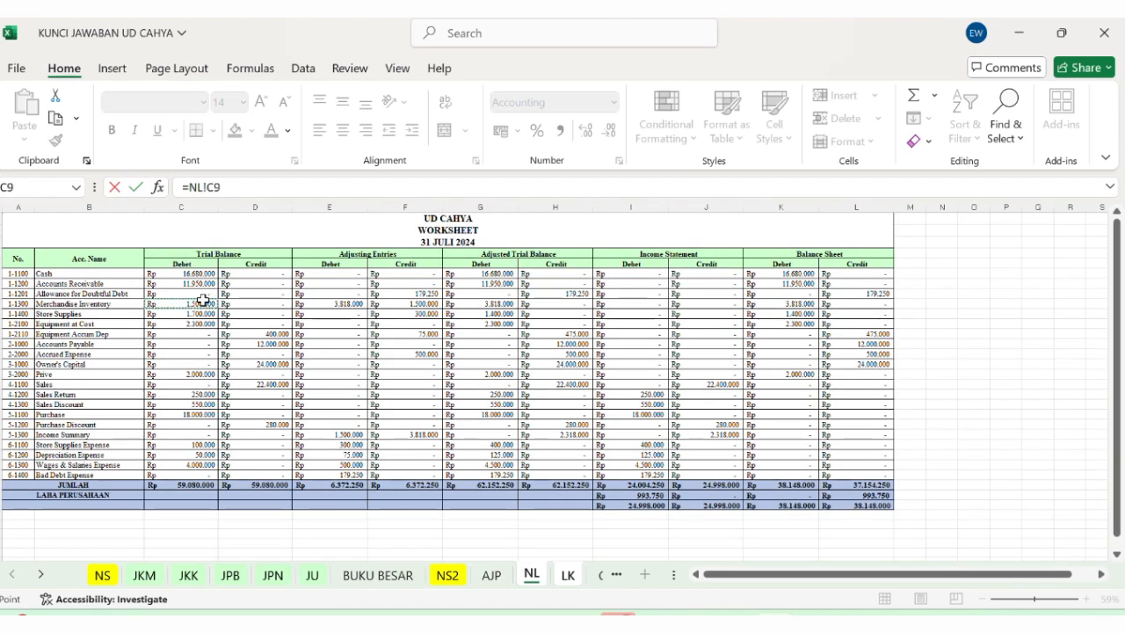
{"action": "key", "text": "Return"}
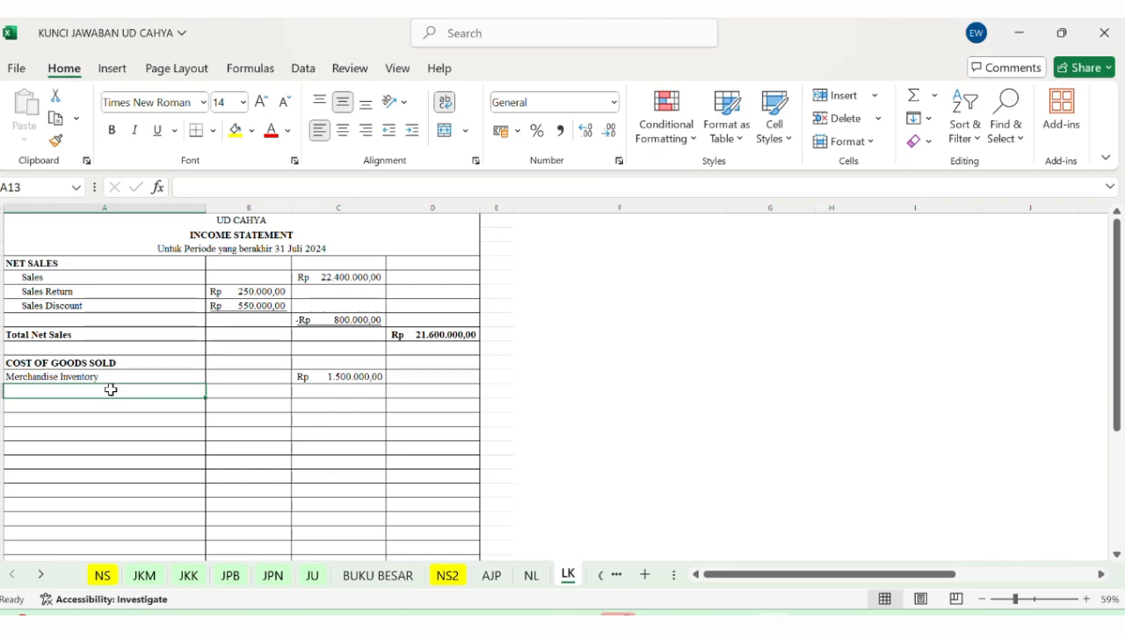
Step: Link A13 to the Purchase account name in the NL sheet (=NL!B20) and fill the formula down to A14
{"action": "type", "text": "="}
{"action": "left_click", "coordinate": [530, 578]}
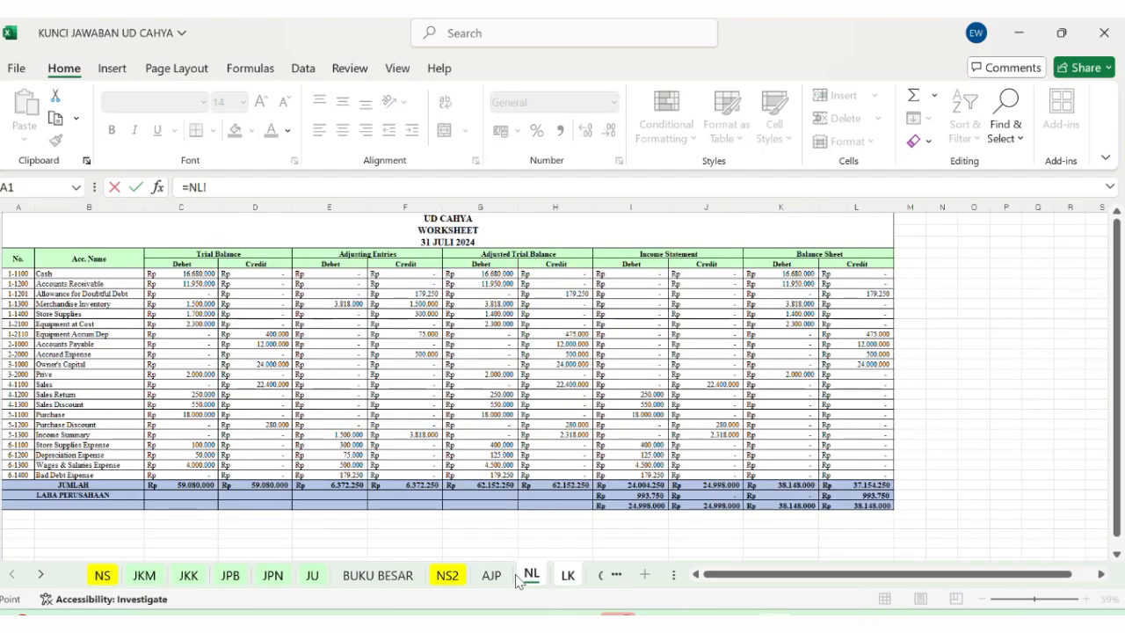
{"action": "left_click", "coordinate": [85, 412]}
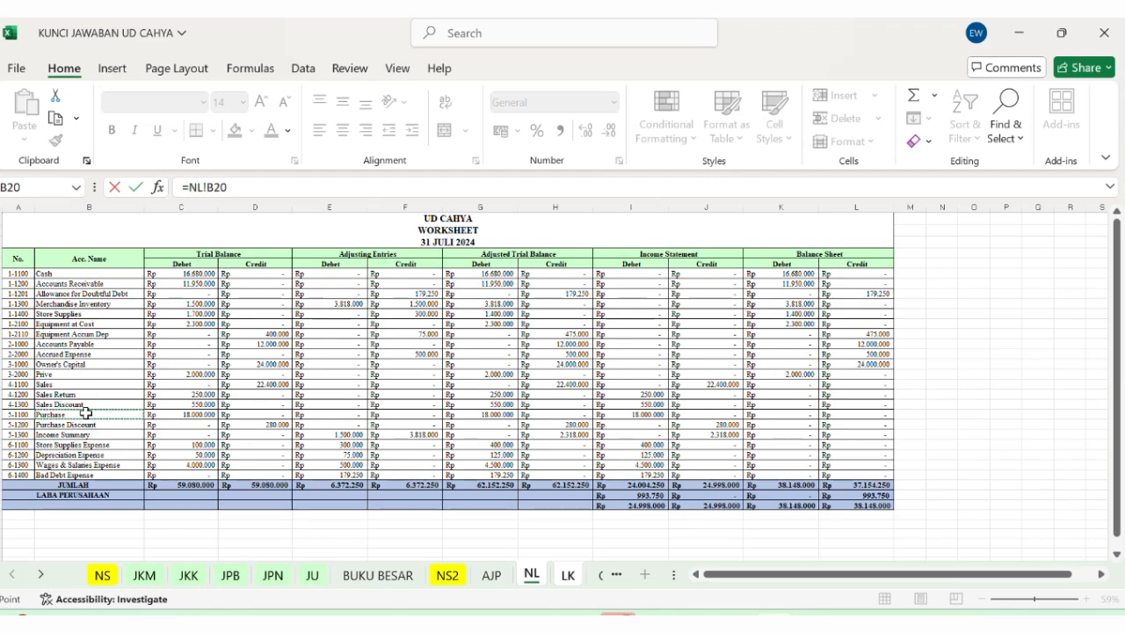
{"action": "key", "text": "Return"}
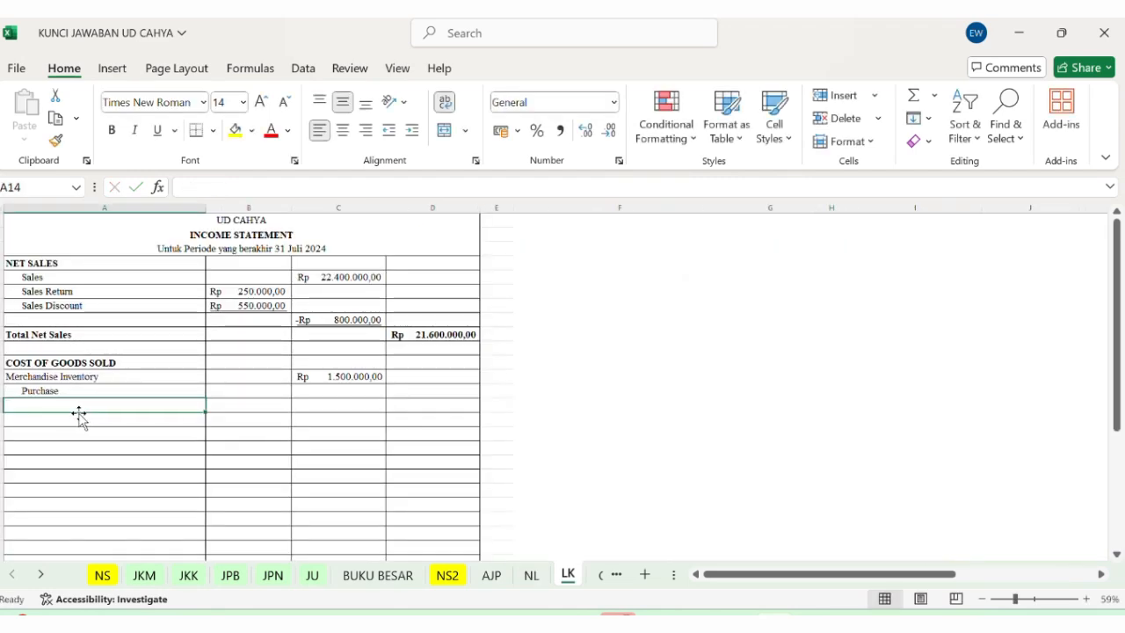
{"action": "left_click", "coordinate": [130, 393]}
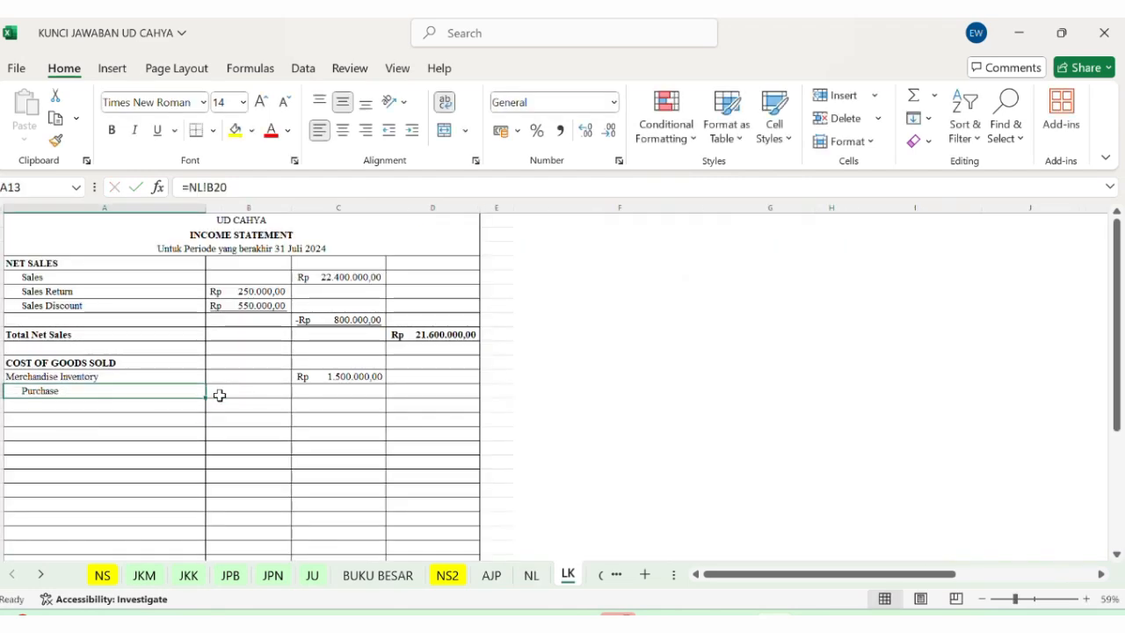
{"action": "left_click_drag", "start_coordinate": [206, 400], "coordinate": [209, 416]}
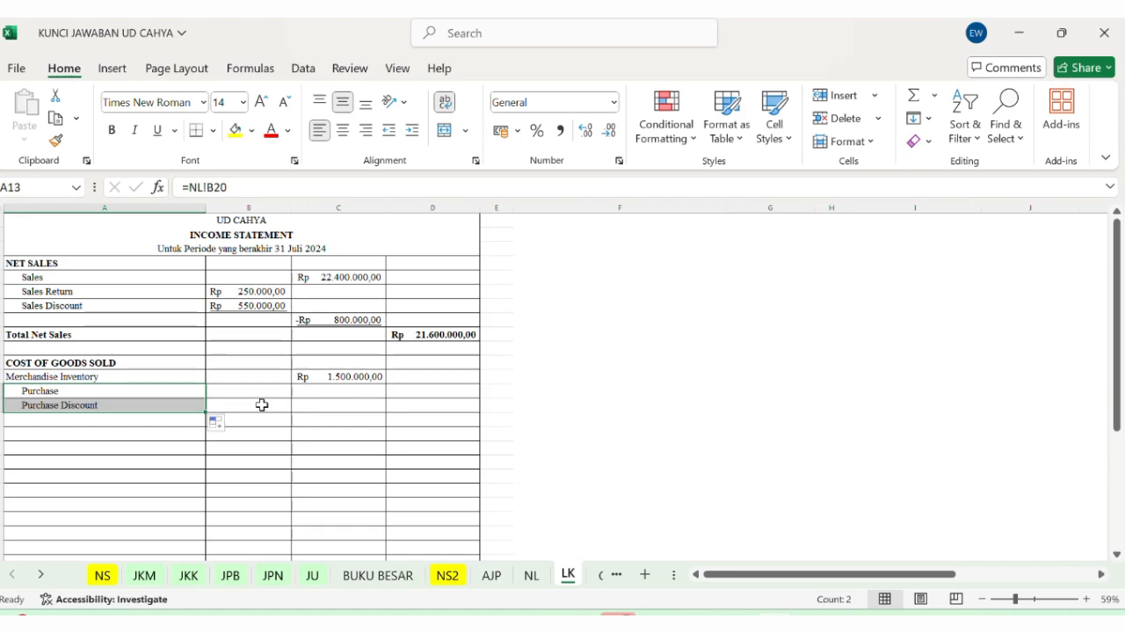
Step: Link B13 to the Purchase debit amount in the NL sheet's Income Statement columns (=NL!I20)
{"action": "left_click", "coordinate": [261, 395]}
{"action": "type", "text": "="}
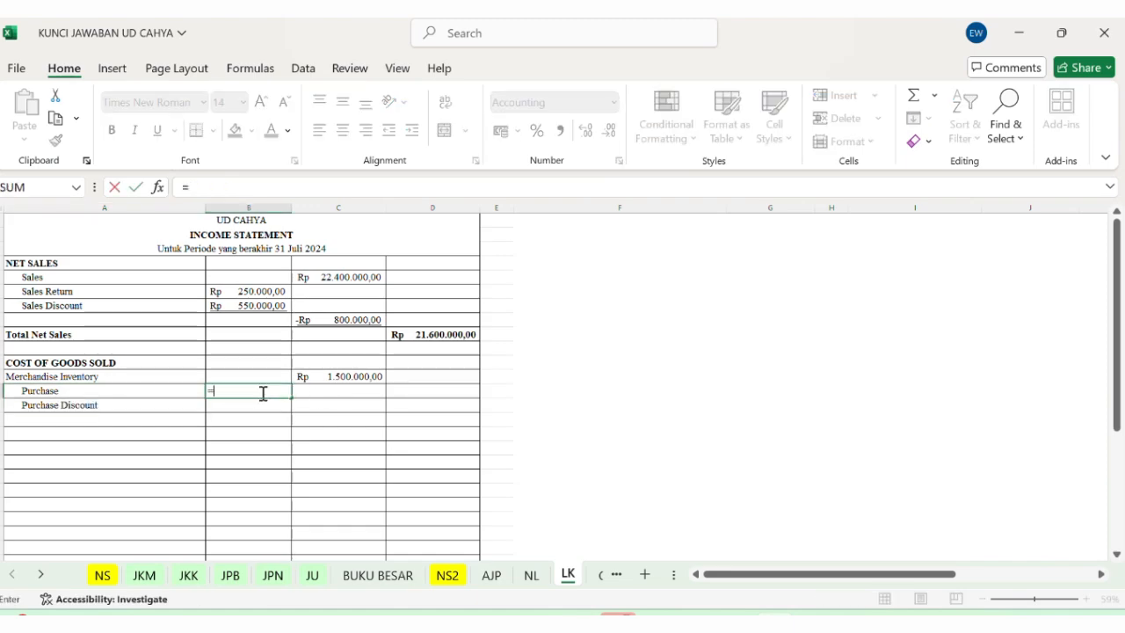
{"action": "left_click", "coordinate": [532, 575]}
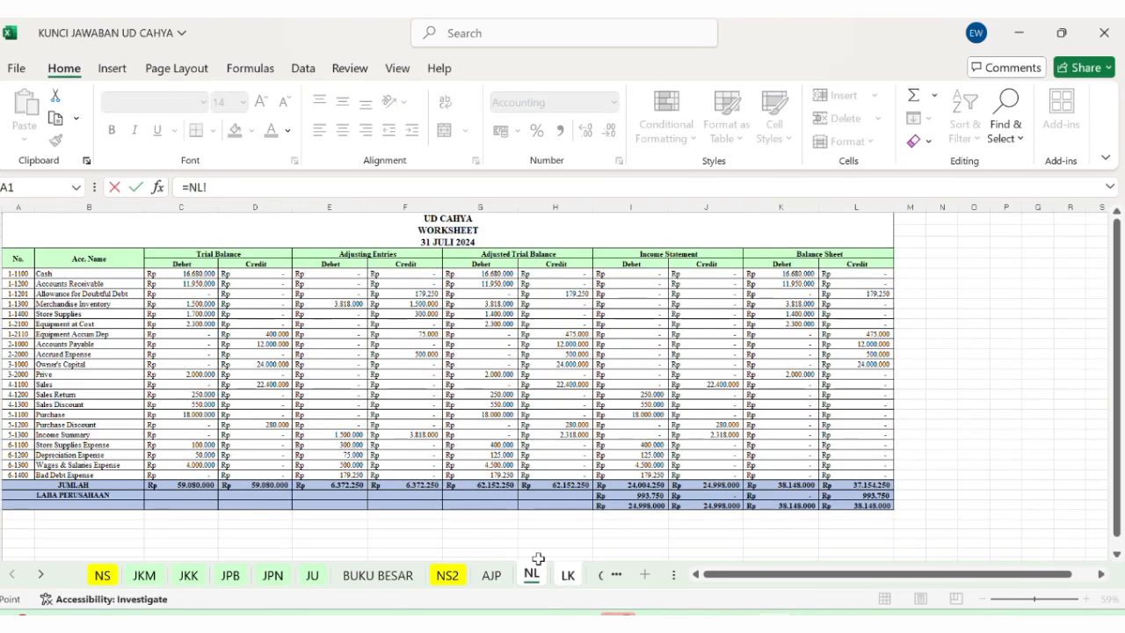
{"action": "left_click", "coordinate": [648, 415]}
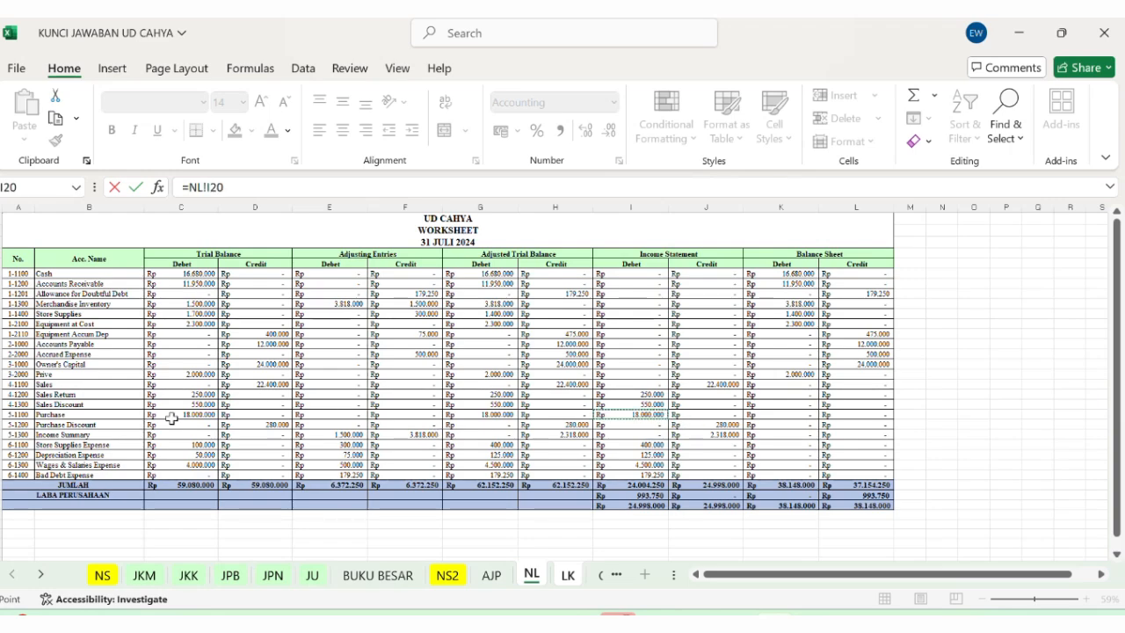
{"action": "key", "text": "Return"}
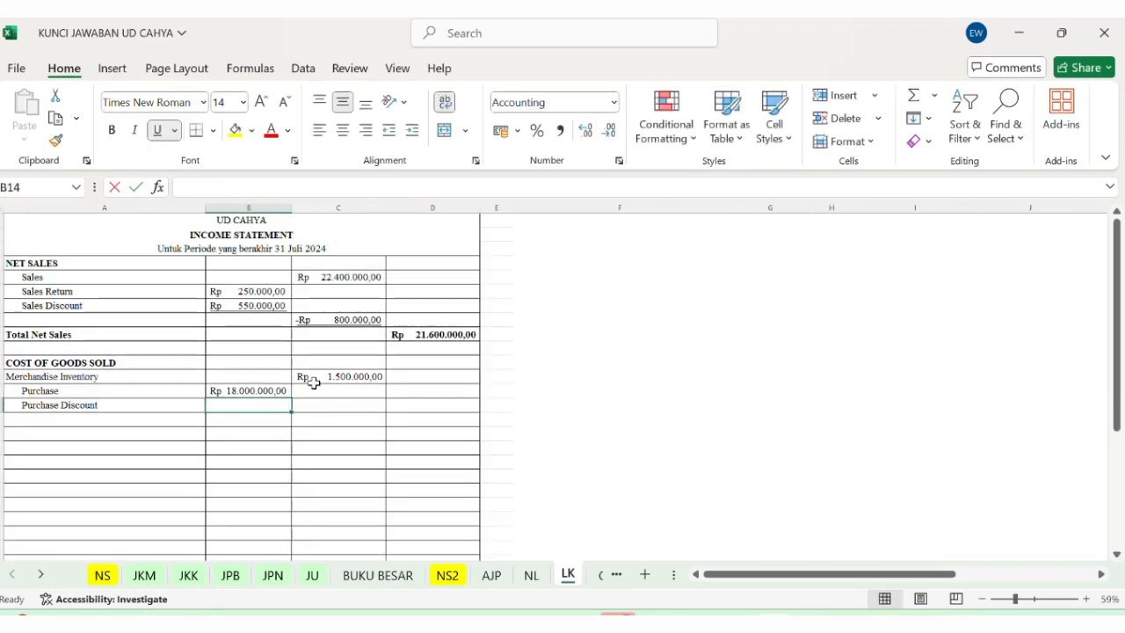
Step: Link B14 to the Purchase Discount credit amount in NL's Income Statement columns as a negative value (-NL!J21)
{"action": "type", "text": "-"}
{"action": "left_click", "coordinate": [532, 575]}
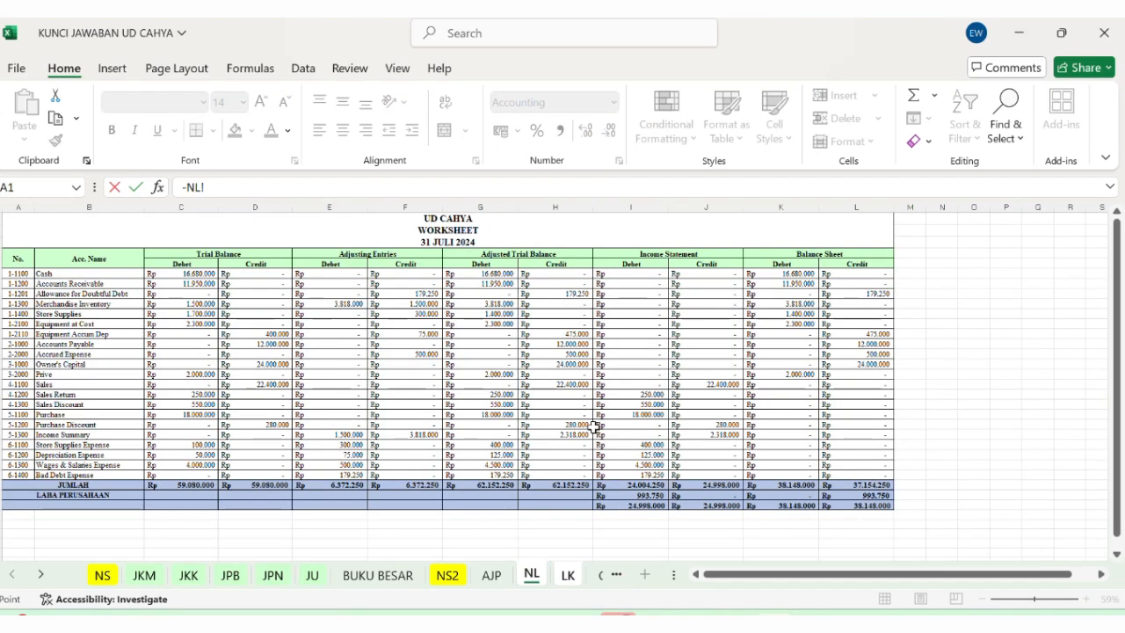
{"action": "left_click", "coordinate": [719, 426]}
{"action": "key", "text": "Return"}
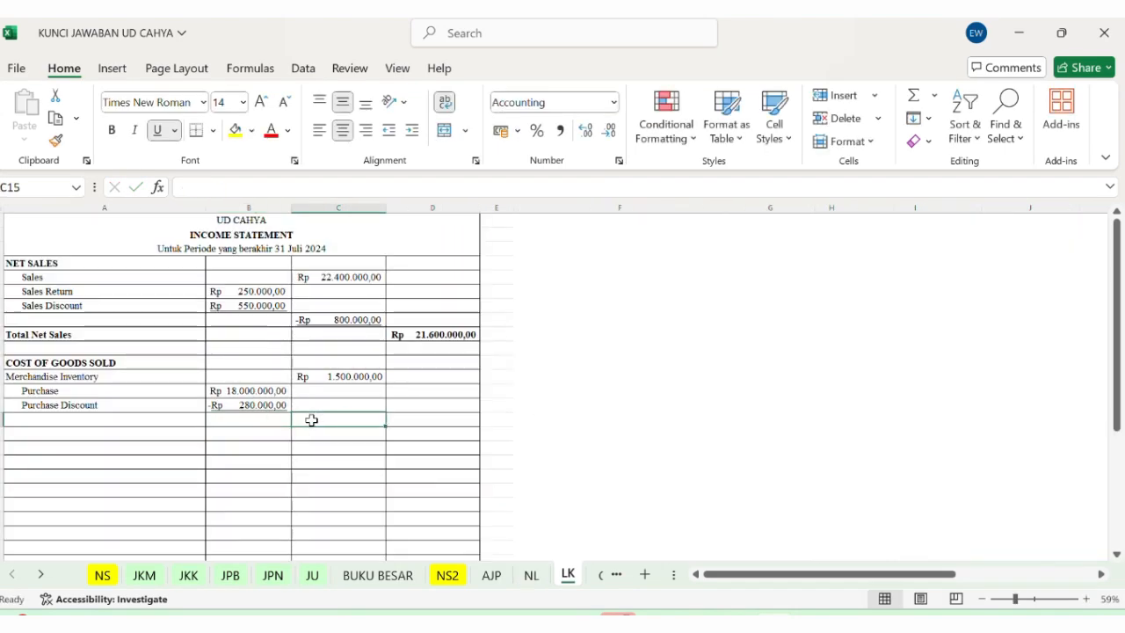
Step: Calculate net purchases in C15 by summing the Purchase and Purchase Discount amounts in B13:B14
{"action": "type", "text": "=SUM("}
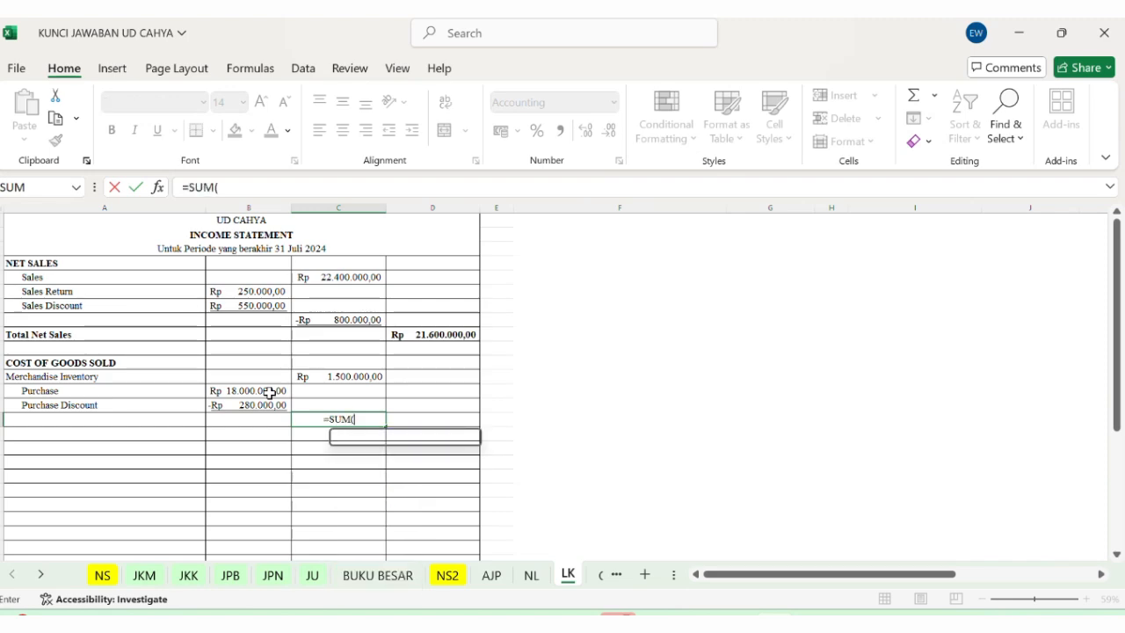
{"action": "left_click_drag", "start_coordinate": [270, 393], "coordinate": [265, 405]}
{"action": "key", "text": "Return"}
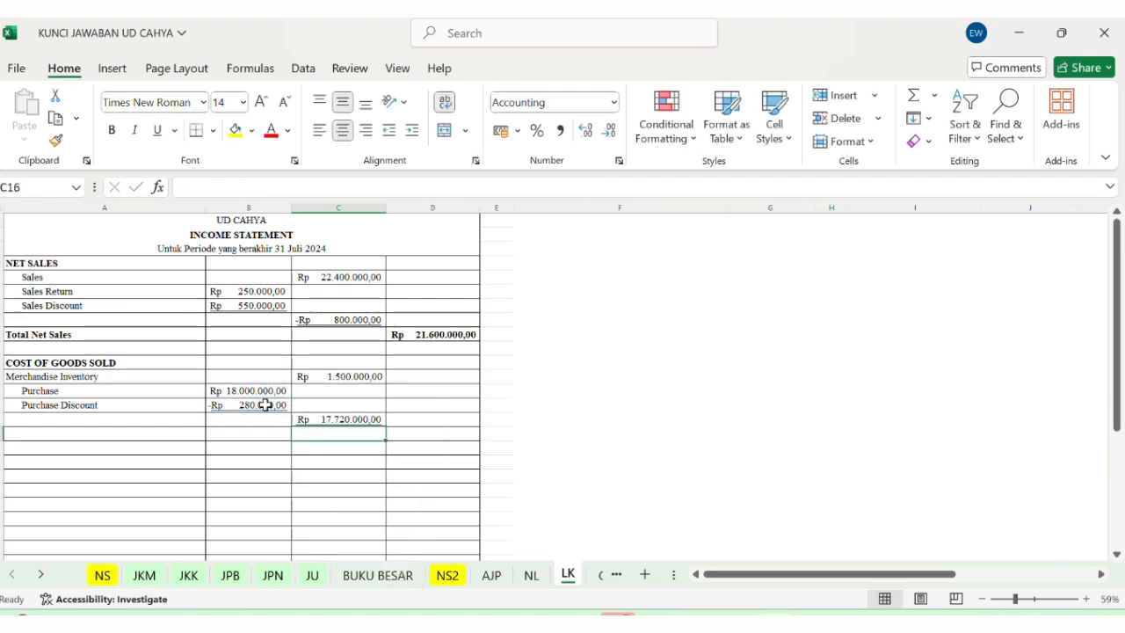
Step: Enter the label "Goods Available For Sale" in cell A16
{"action": "left_click", "coordinate": [171, 437]}
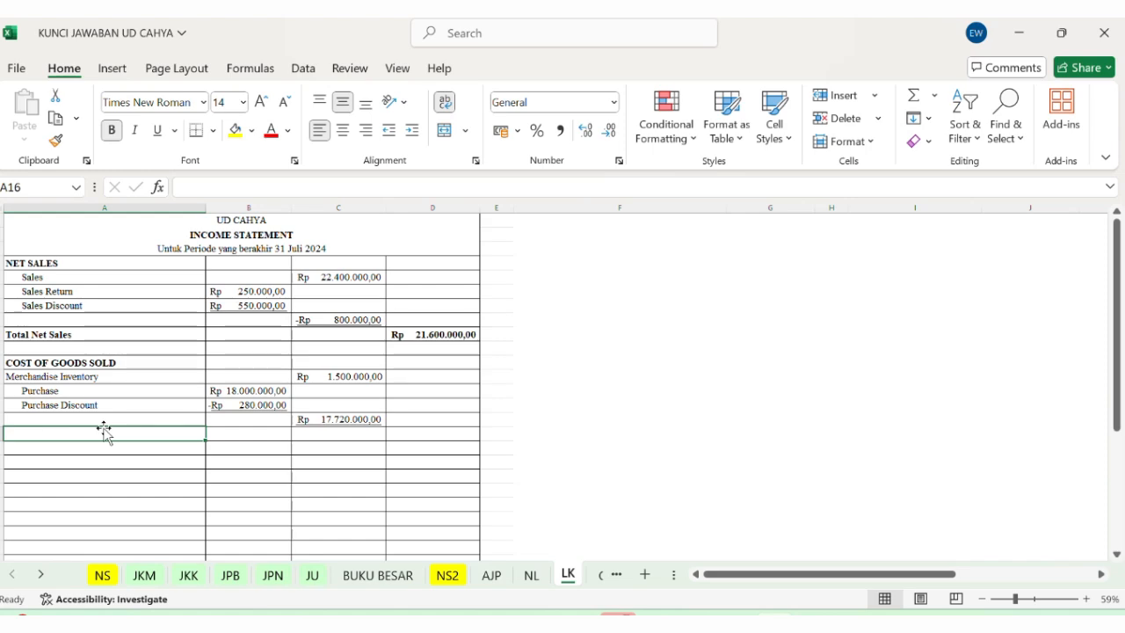
{"action": "type", "text": "GOO"}
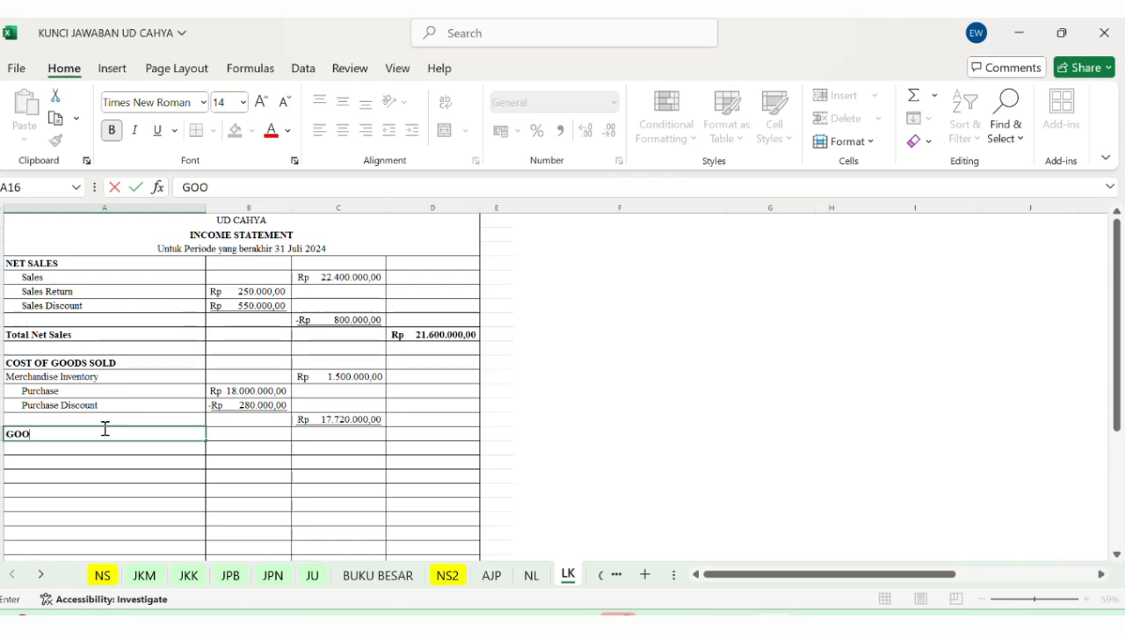
{"action": "key", "text": "BackSpace"}
{"action": "key", "text": "BackSpace"}
{"action": "type", "text": "oods A"}
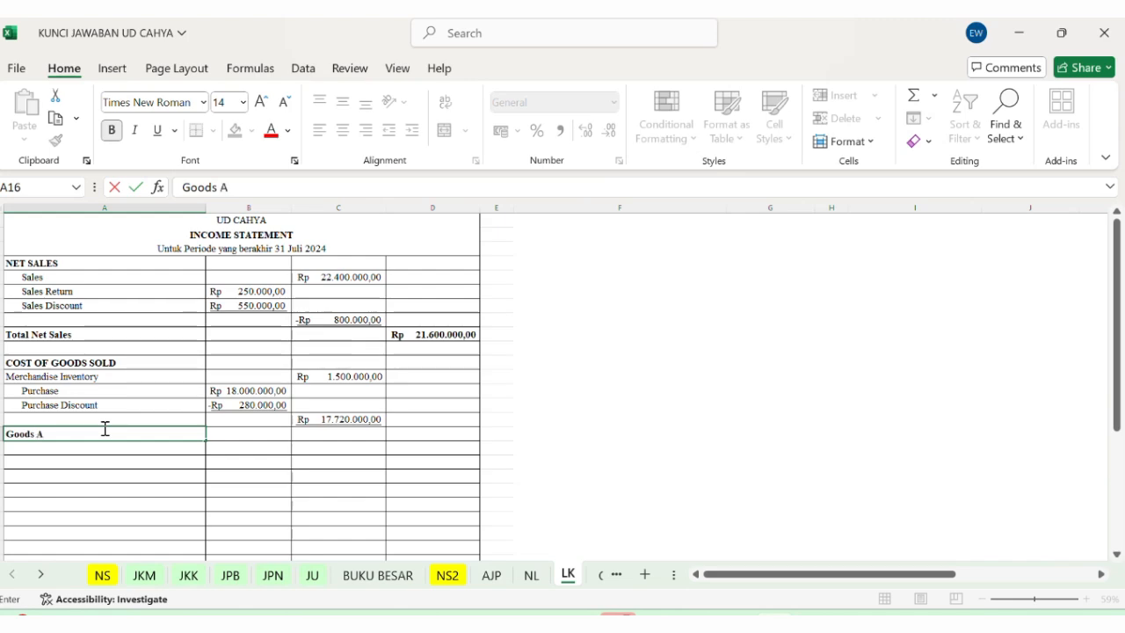
{"action": "type", "text": "vailable For Sale"}
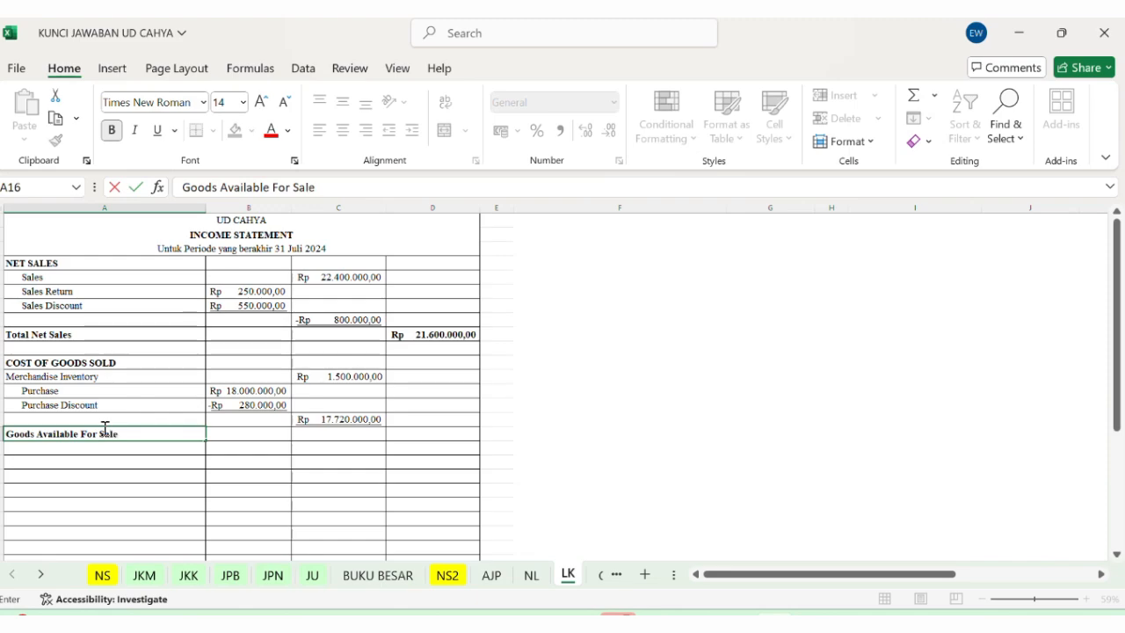
{"action": "key", "text": "Tab"}
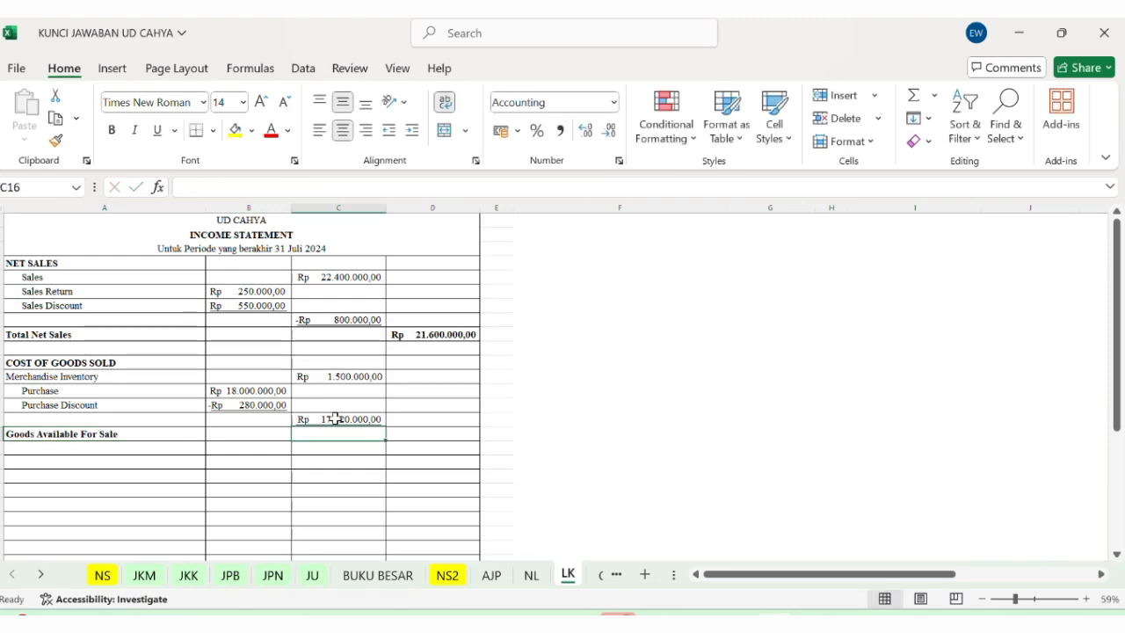
Step: Calculate Goods Available For Sale in C16 with =C12+C15
{"action": "type", "text": "="}
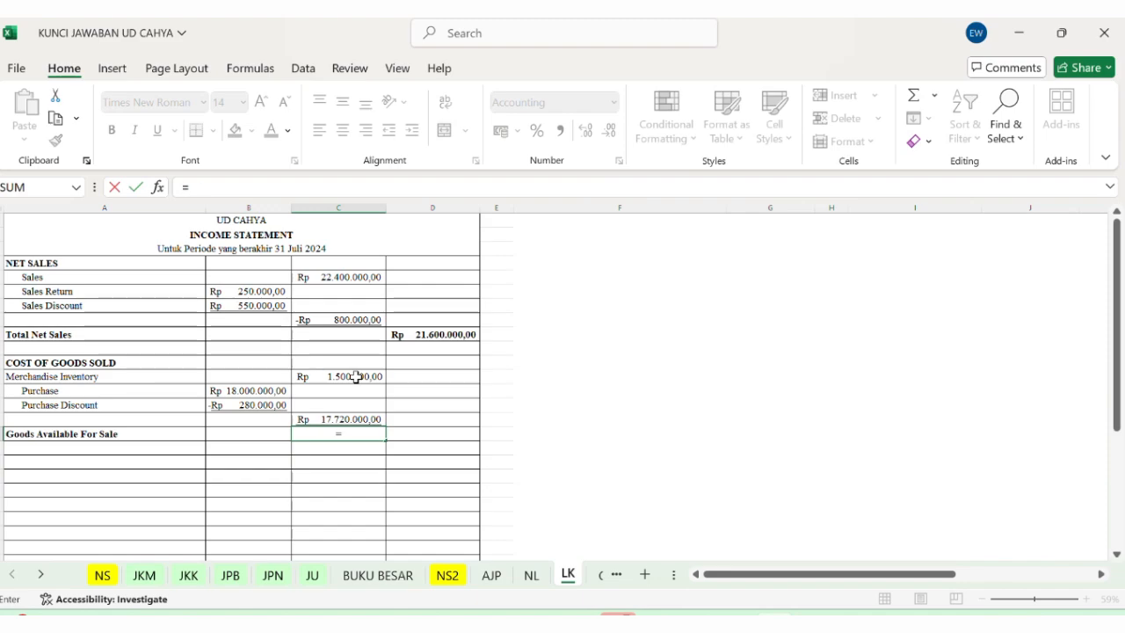
{"action": "left_click", "coordinate": [356, 376]}
{"action": "type", "text": "+"}
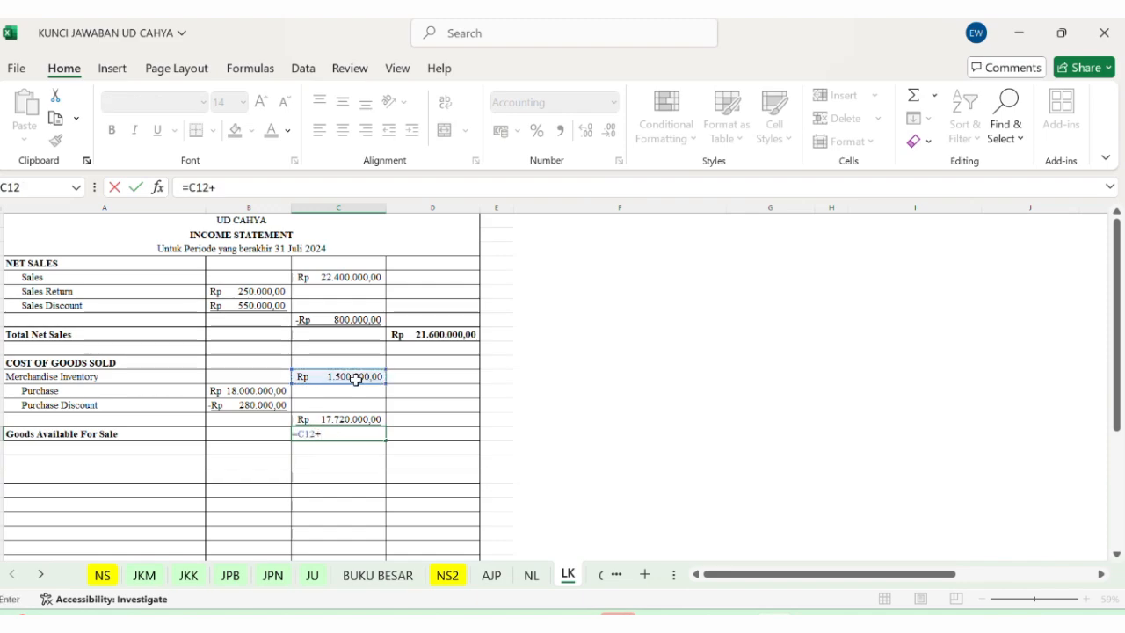
{"action": "left_click", "coordinate": [349, 418]}
{"action": "key", "text": "Return"}
Step: Link A17 to the Merchandise Inventory account name in the NL sheet (=NL!B9)
{"action": "scroll", "coordinate": [349, 418], "scroll_direction": "down", "scroll_amount": 1}
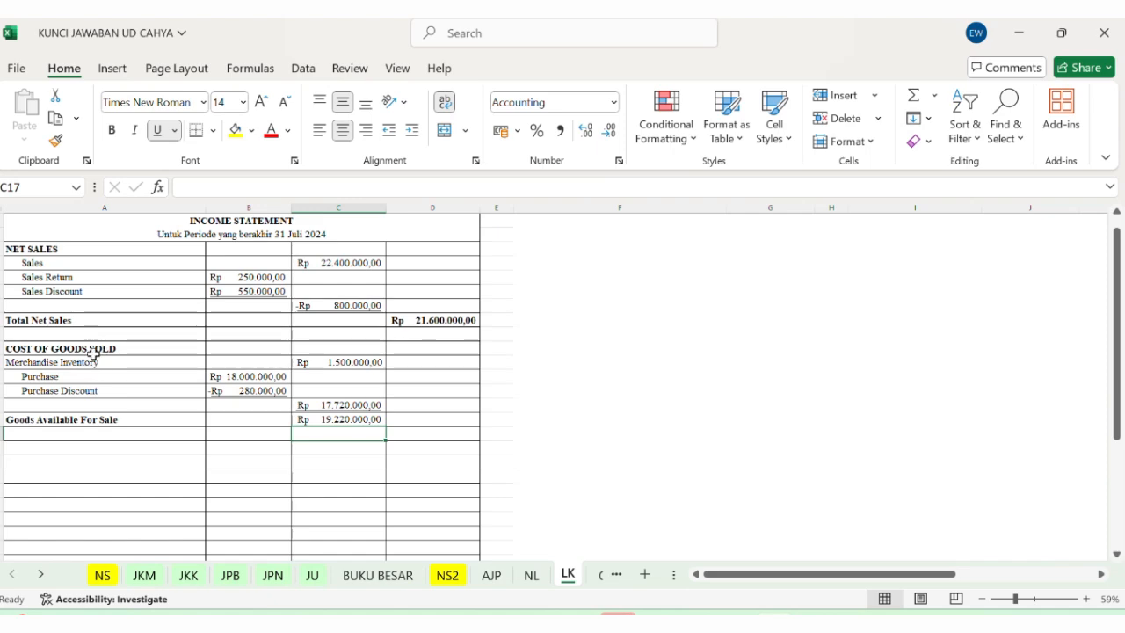
{"action": "left_click", "coordinate": [60, 432]}
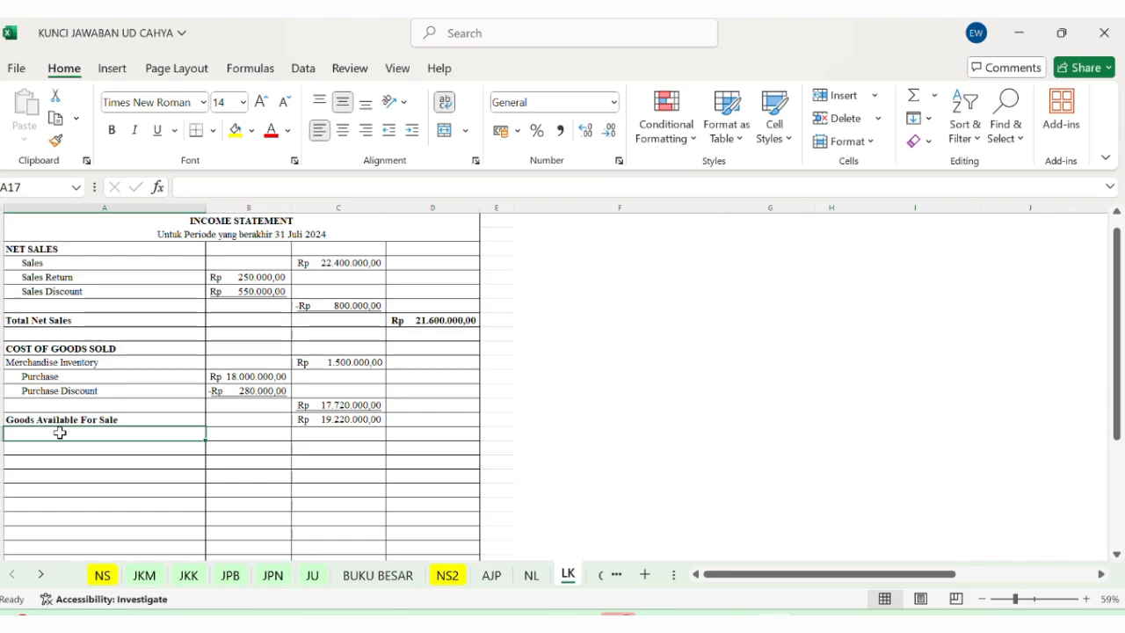
{"action": "type", "text": "="}
{"action": "left_click", "coordinate": [530, 574]}
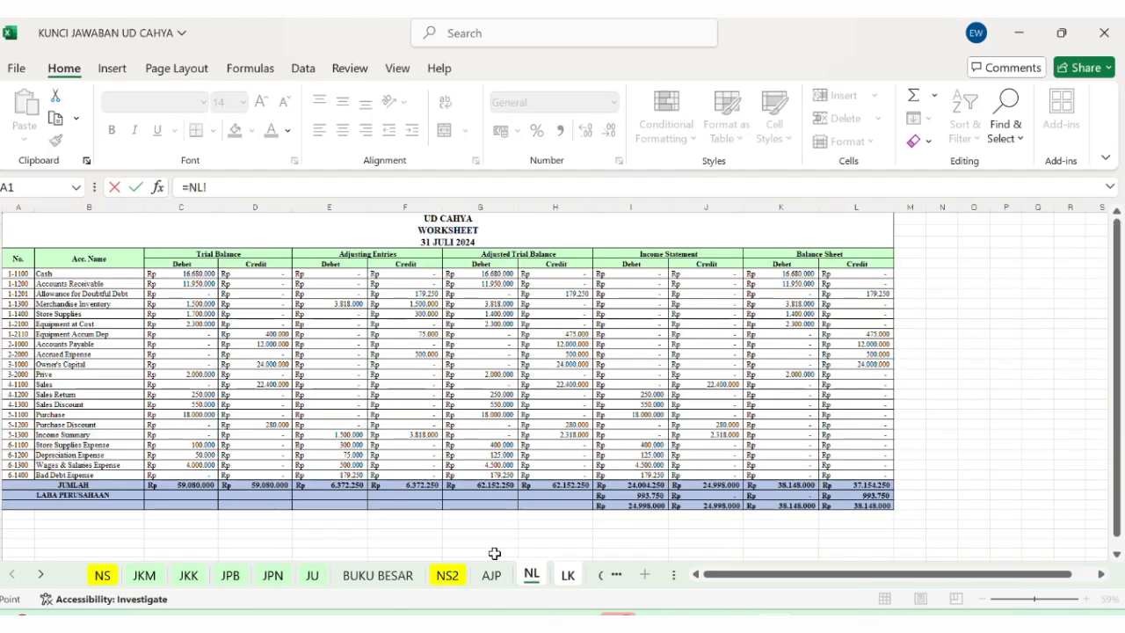
{"action": "left_click", "coordinate": [89, 308]}
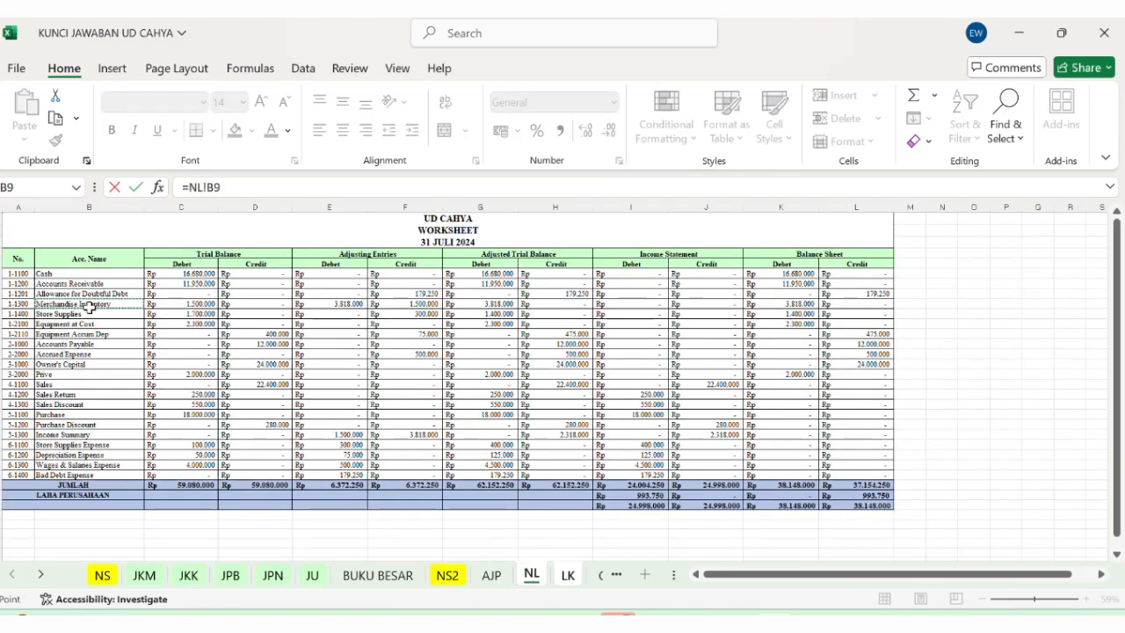
{"action": "key", "text": "Return"}
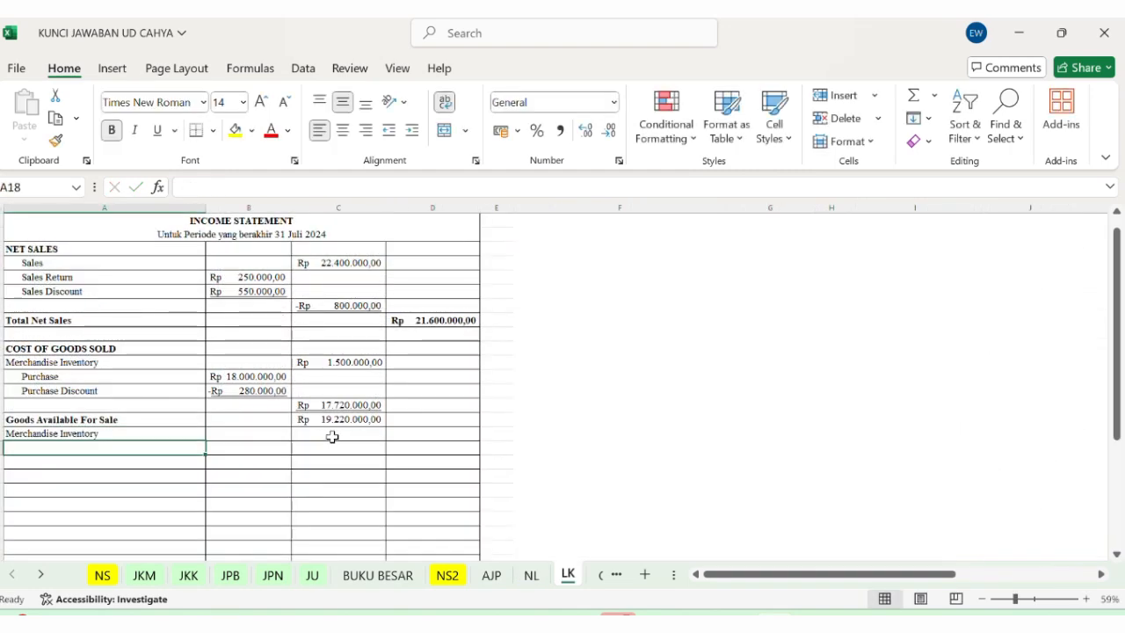
Step: Link C17 to the Merchandise Inventory debit amount in the NL sheet's Balance Sheet columns (=NL!K9)
{"action": "left_click", "coordinate": [332, 436]}
{"action": "type", "text": "="}
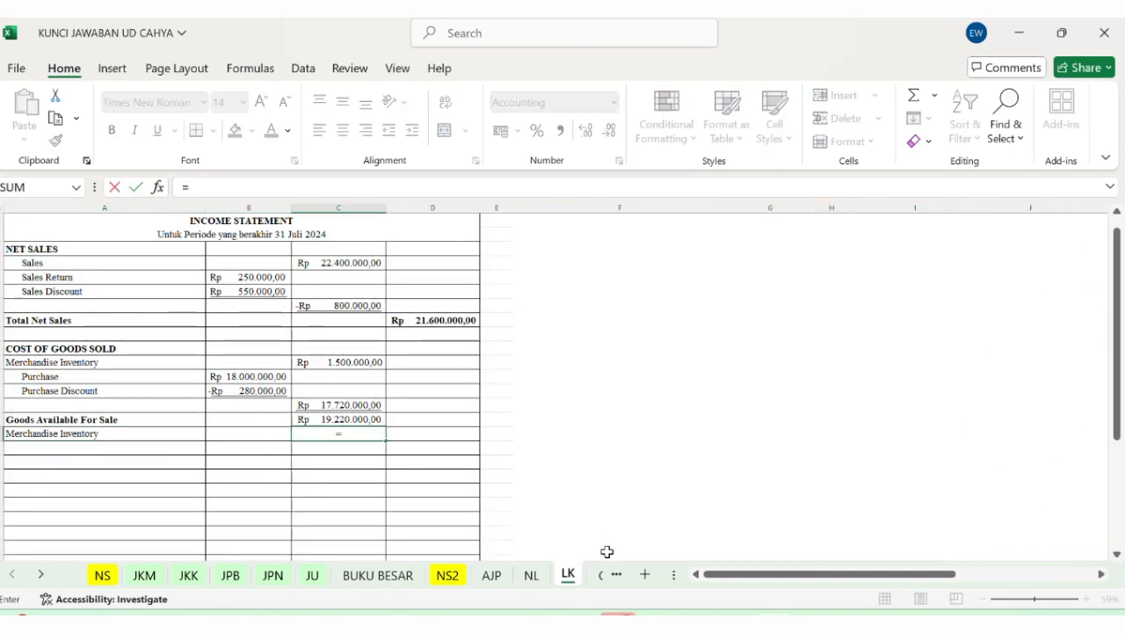
{"action": "left_click", "coordinate": [530, 576]}
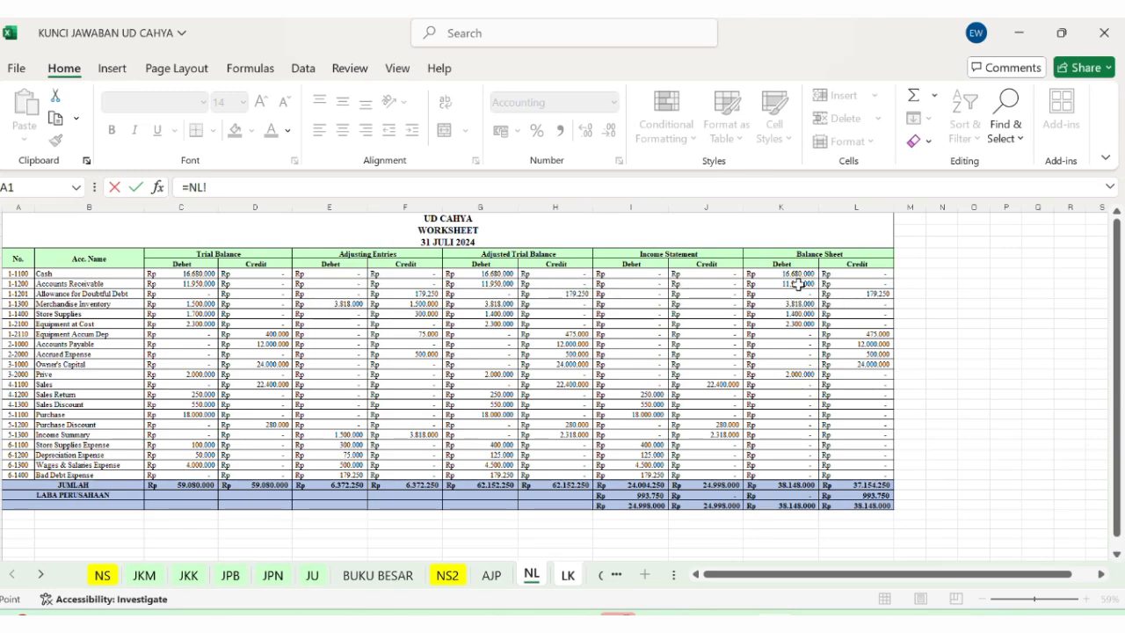
{"action": "left_click", "coordinate": [795, 304]}
{"action": "key", "text": "Return"}
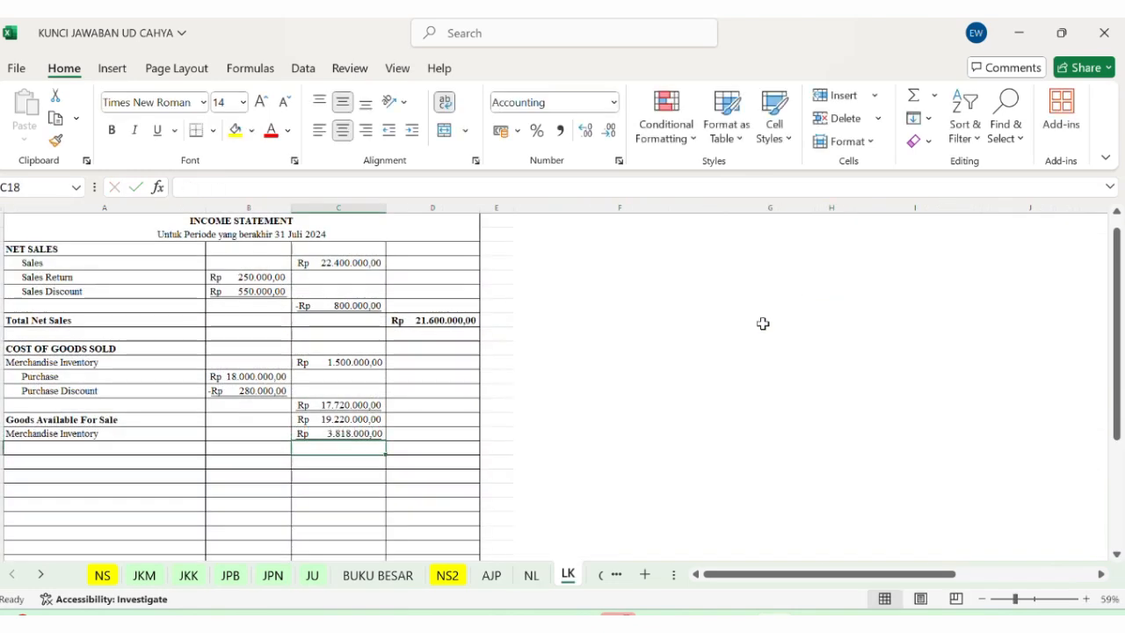
Step: Enter the label "Cost Of Goods Sold" in cell A18
{"action": "left_click", "coordinate": [410, 445]}
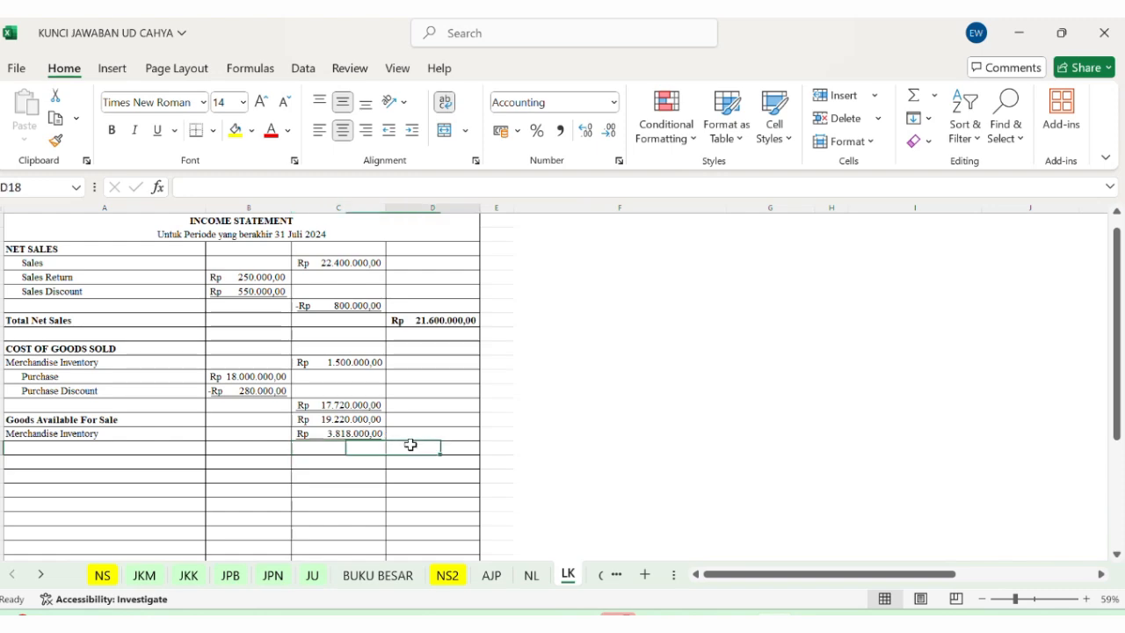
{"action": "left_click", "coordinate": [113, 447]}
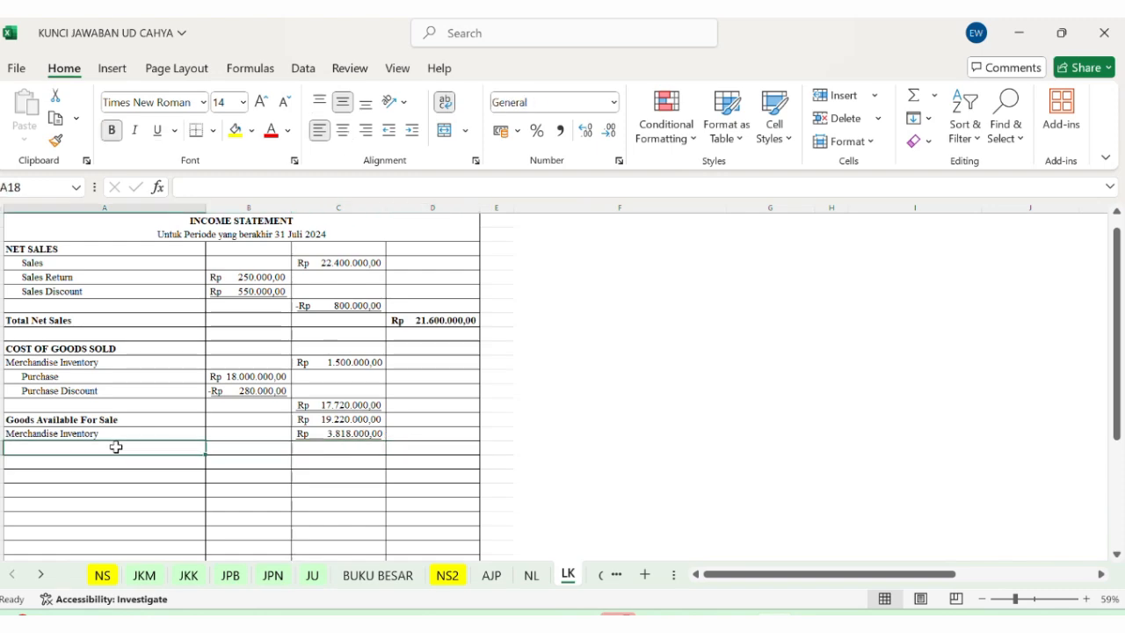
{"action": "type", "text": "Cost"}
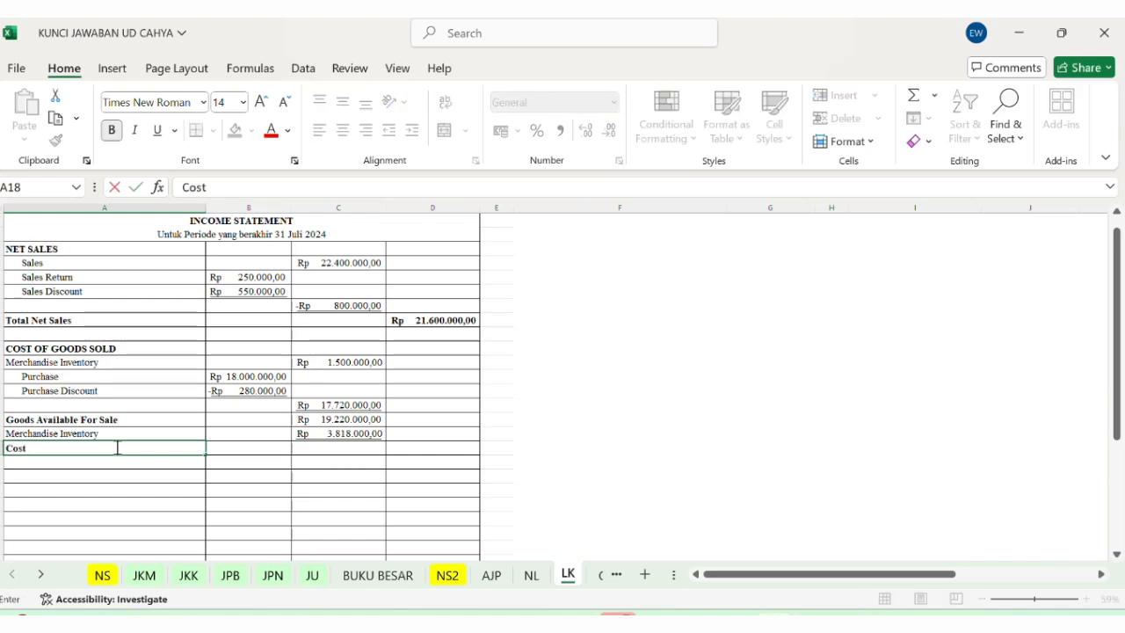
{"action": "type", "text": " Of Goods Sold"}
{"action": "key", "text": "Tab"}
{"action": "key", "text": "Tab"}
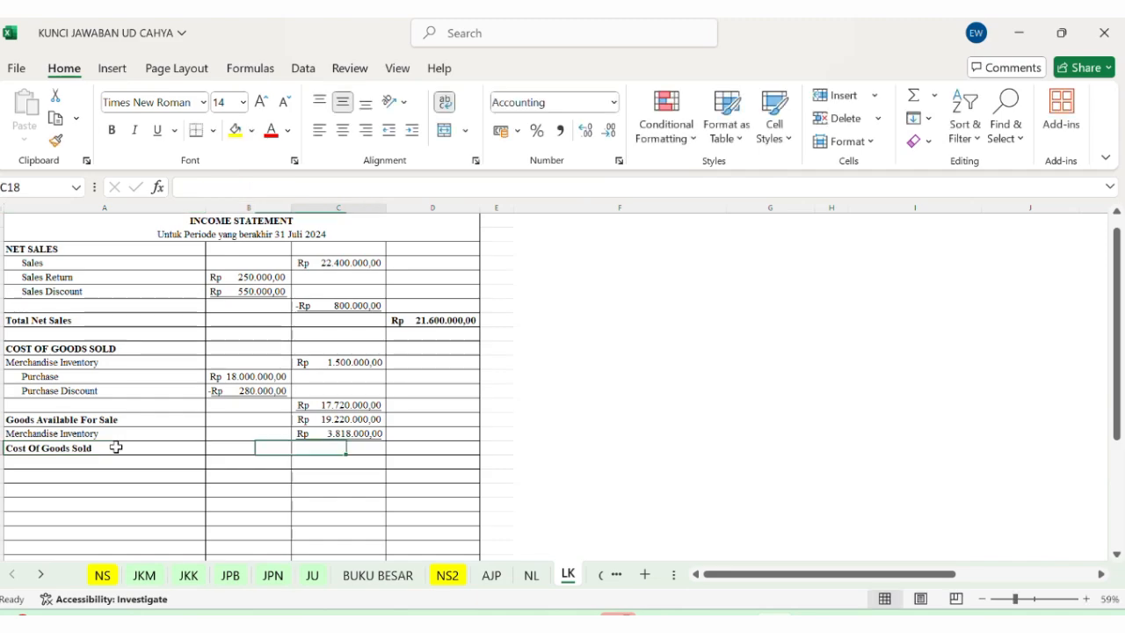
{"action": "key", "text": "Tab"}
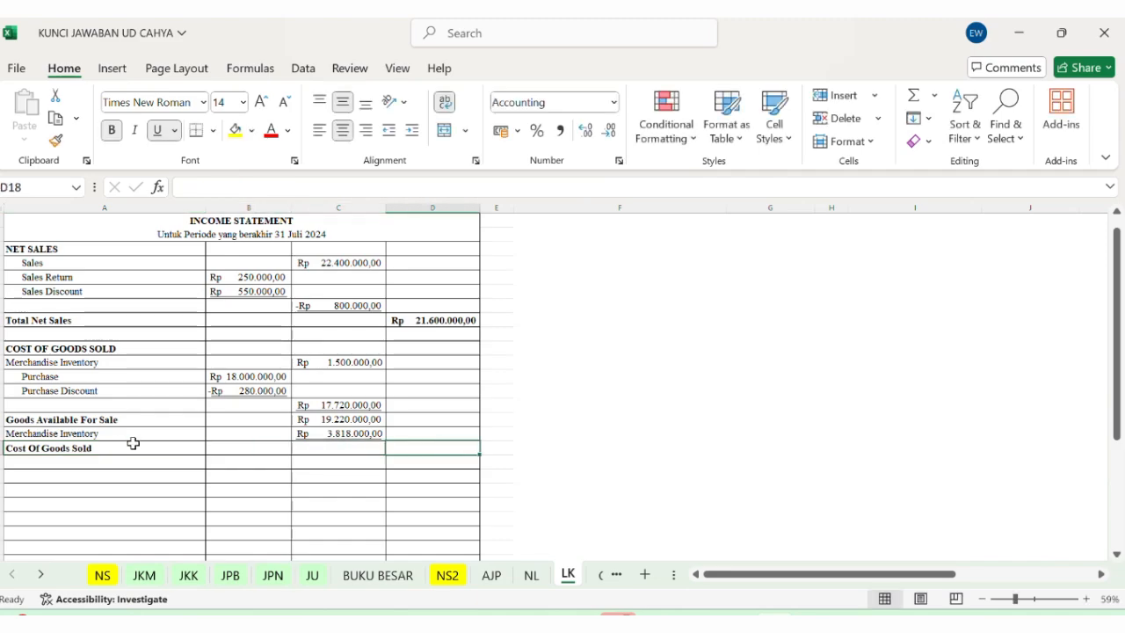
Step: Make the ending Merchandise Inventory amount in C17 negative by changing its formula to =-NL!K9
{"action": "left_click", "coordinate": [307, 432]}
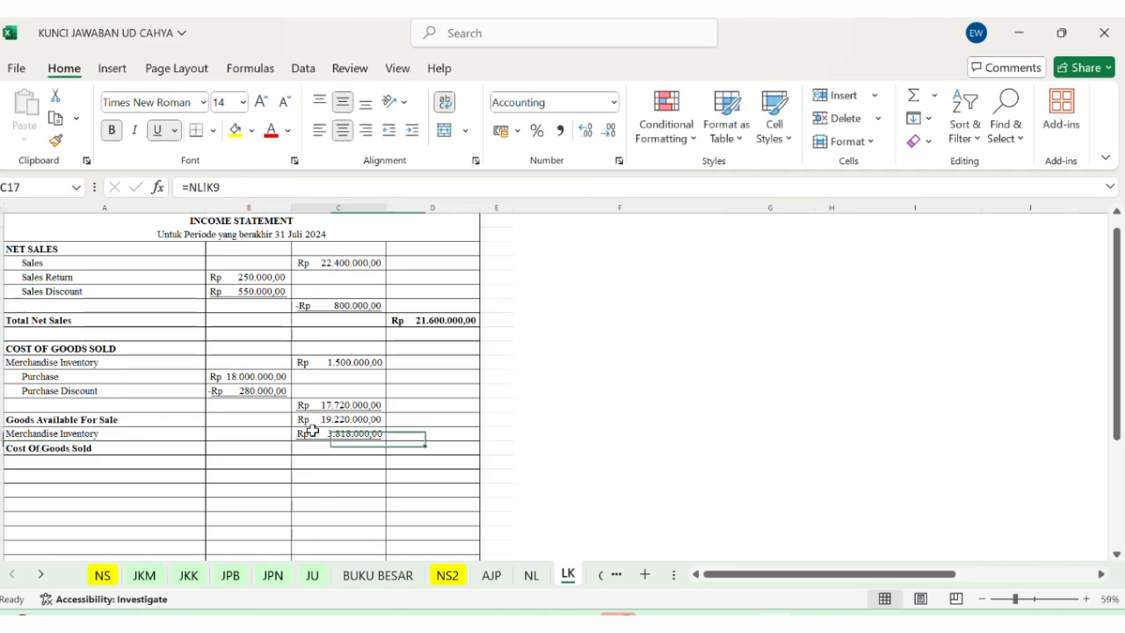
{"action": "left_click", "coordinate": [192, 187]}
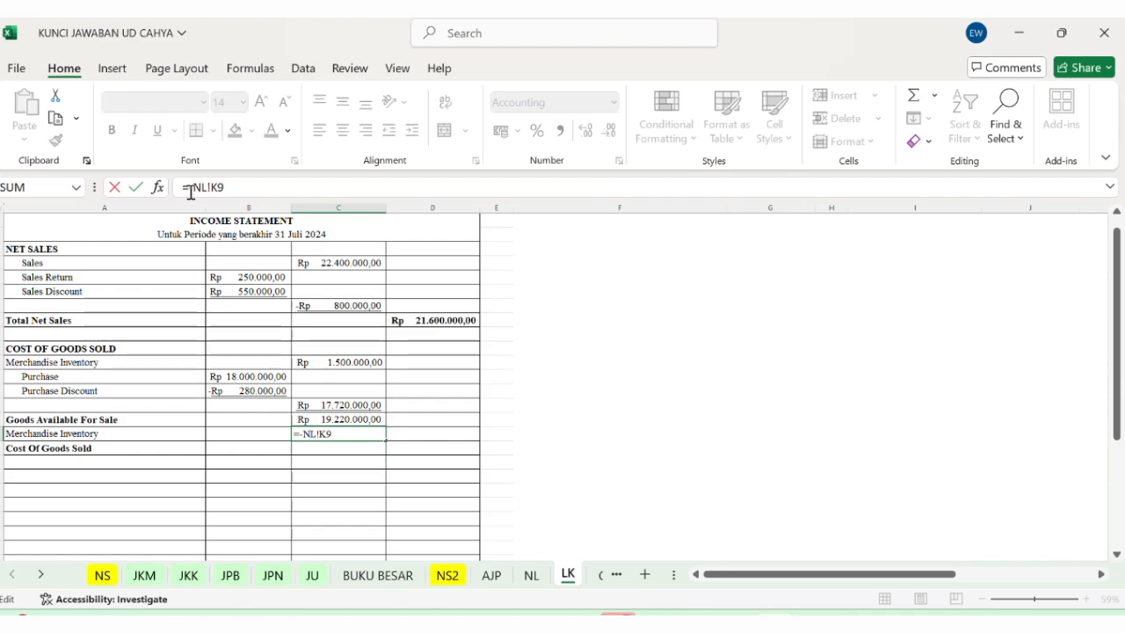
{"action": "key", "text": "Return"}
Step: Calculate Cost Of Goods Sold in D18 with =SUM(C16:C17)
{"action": "left_click", "coordinate": [446, 445]}
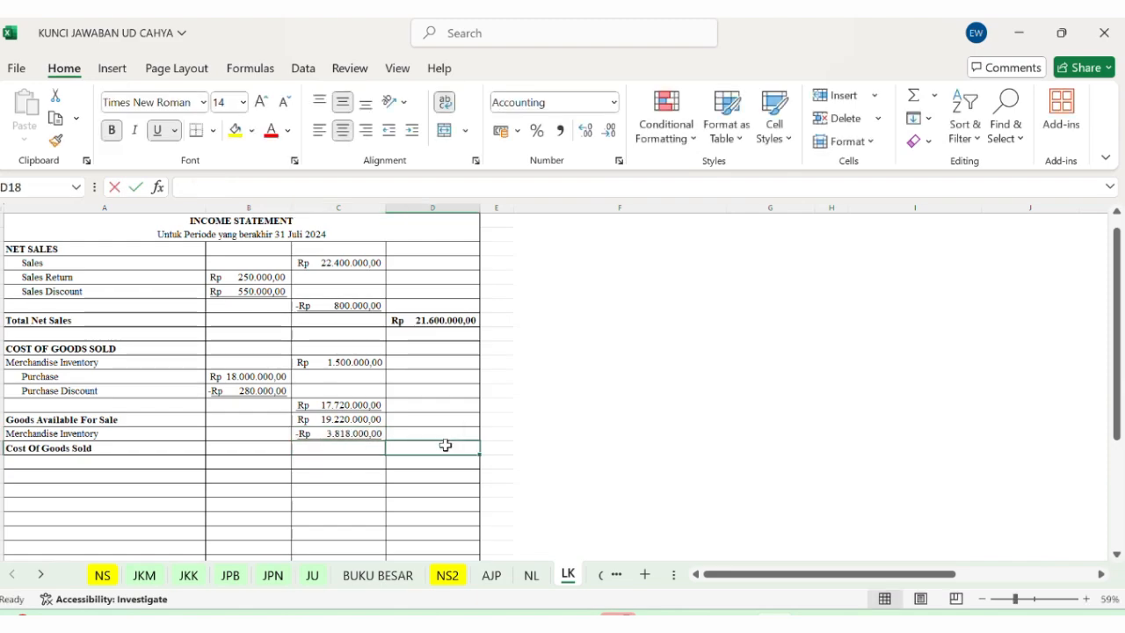
{"action": "type", "text": "=sum("}
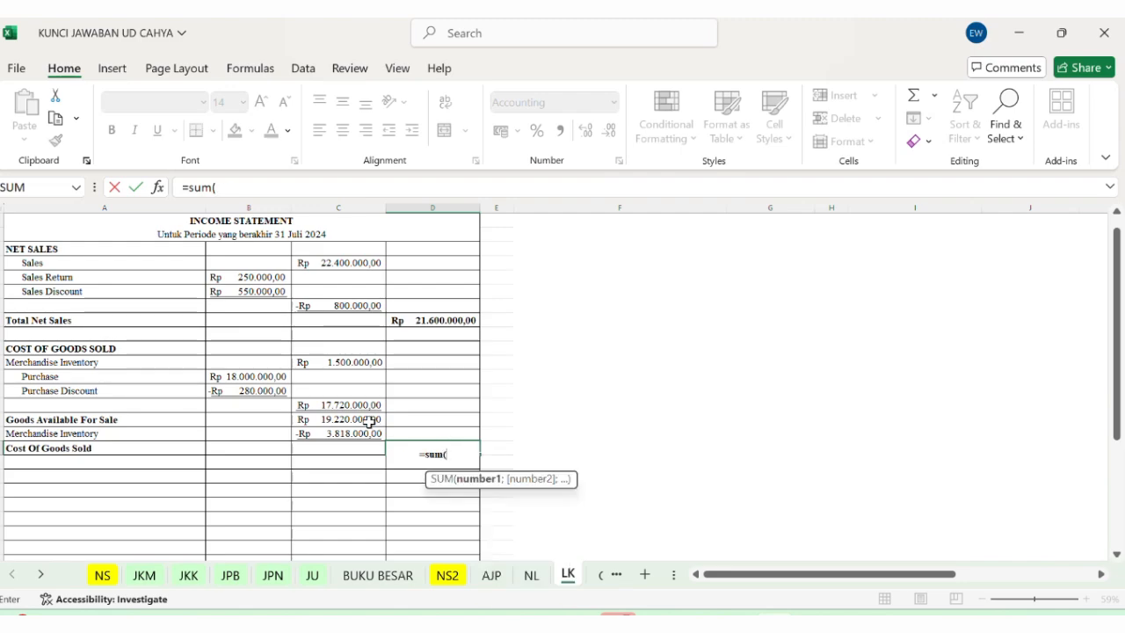
{"action": "left_click_drag", "start_coordinate": [372, 419], "coordinate": [366, 430]}
{"action": "key", "text": "Return"}
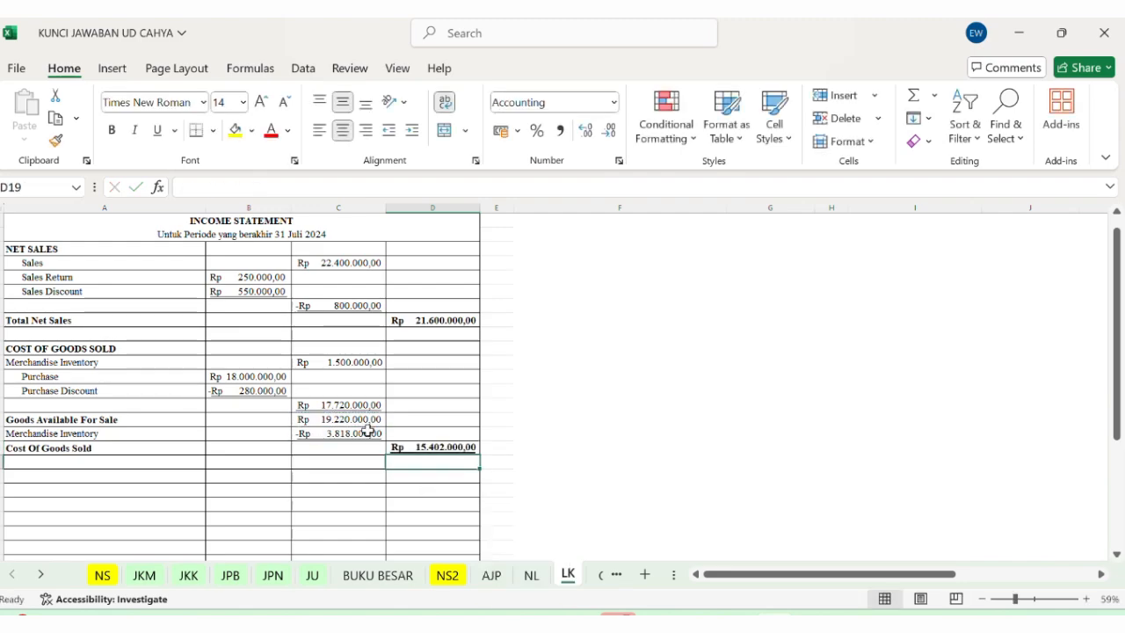
Step: Turn the Cost Of Goods Sold amount in D18 negative by changing its formula to =-SUM(C16:C17)
{"action": "left_click", "coordinate": [446, 448]}
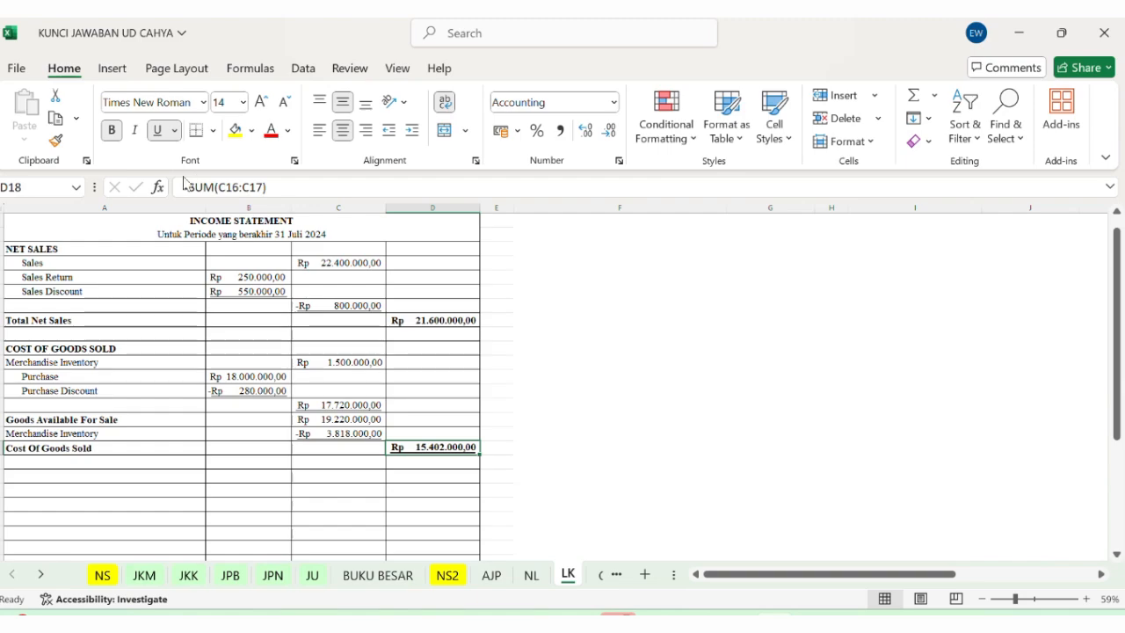
{"action": "left_click", "coordinate": [189, 188]}
{"action": "type", "text": "-"}
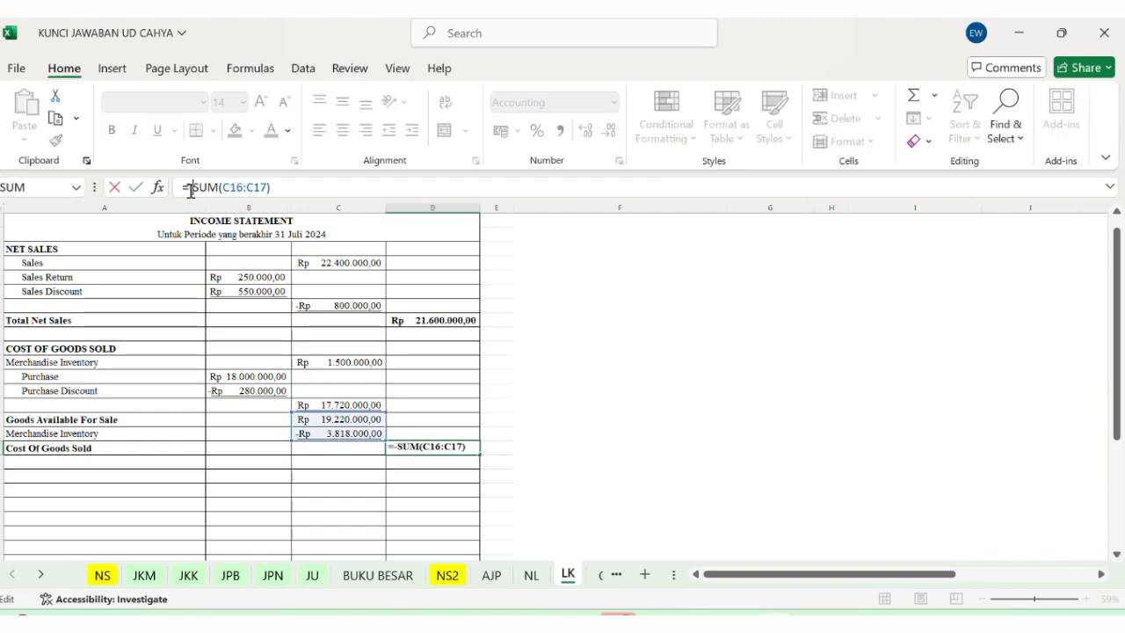
{"action": "key", "text": "Return"}
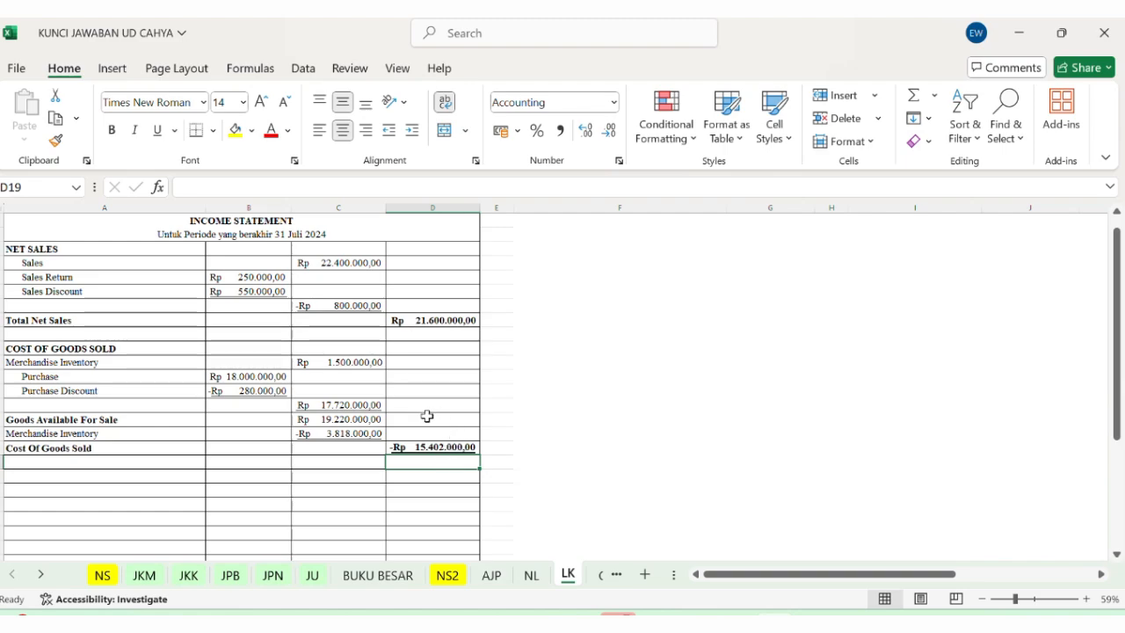
{"action": "scroll", "coordinate": [427, 416], "scroll_direction": "up", "scroll_amount": 1}
{"action": "scroll", "coordinate": [427, 416], "scroll_direction": "down", "scroll_amount": 1}
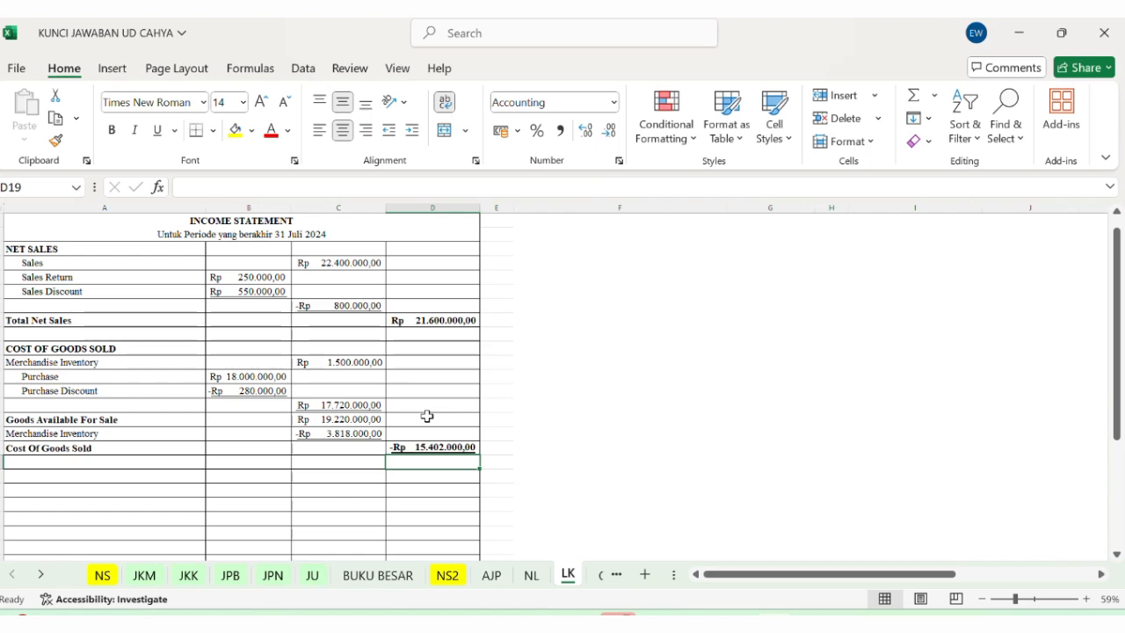
Step: Enter the label "GROSS PROFIT" in cell A20, leaving one blank row below Cost Of Goods Sold
{"action": "left_click", "coordinate": [115, 482]}
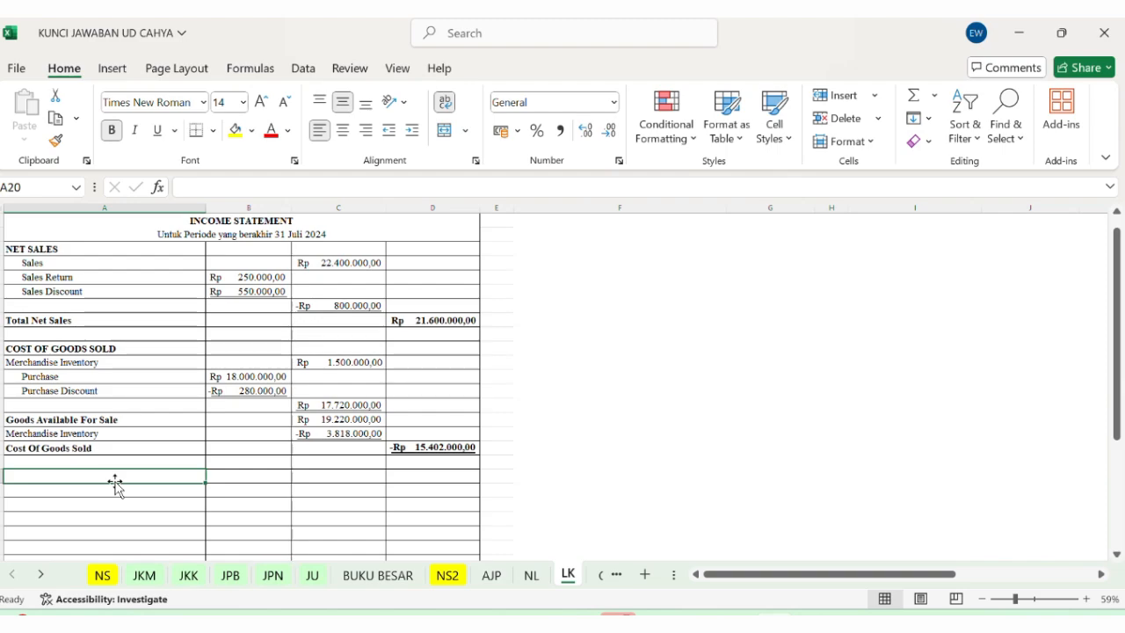
{"action": "type", "text": "GROSS"}
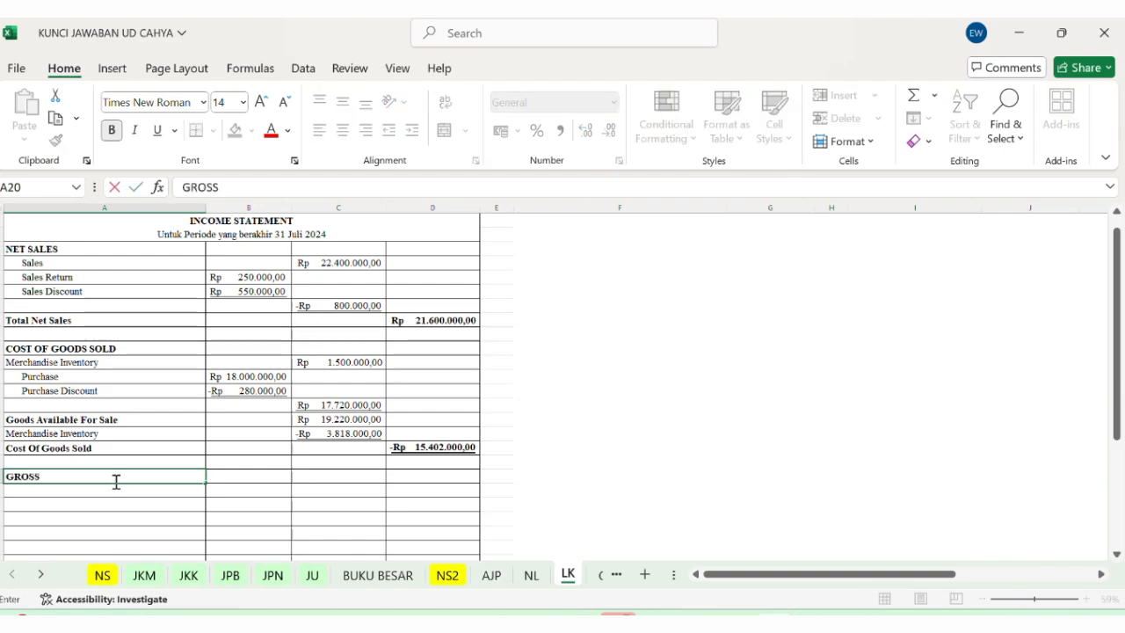
{"action": "type", "text": " PROFIT"}
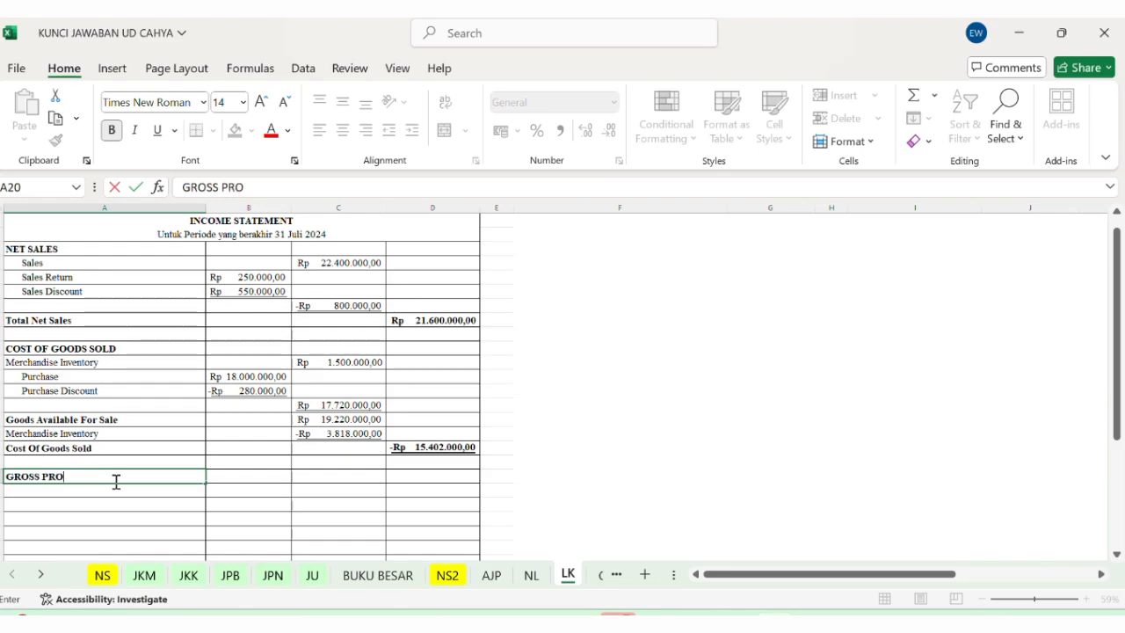
{"action": "key", "text": "Tab"}
Step: Calculate the gross profit in D20 by adding Total Net Sales and Cost Of Goods Sold with =D9+D18
{"action": "key", "text": "Tab"}
{"action": "key", "text": "Tab"}
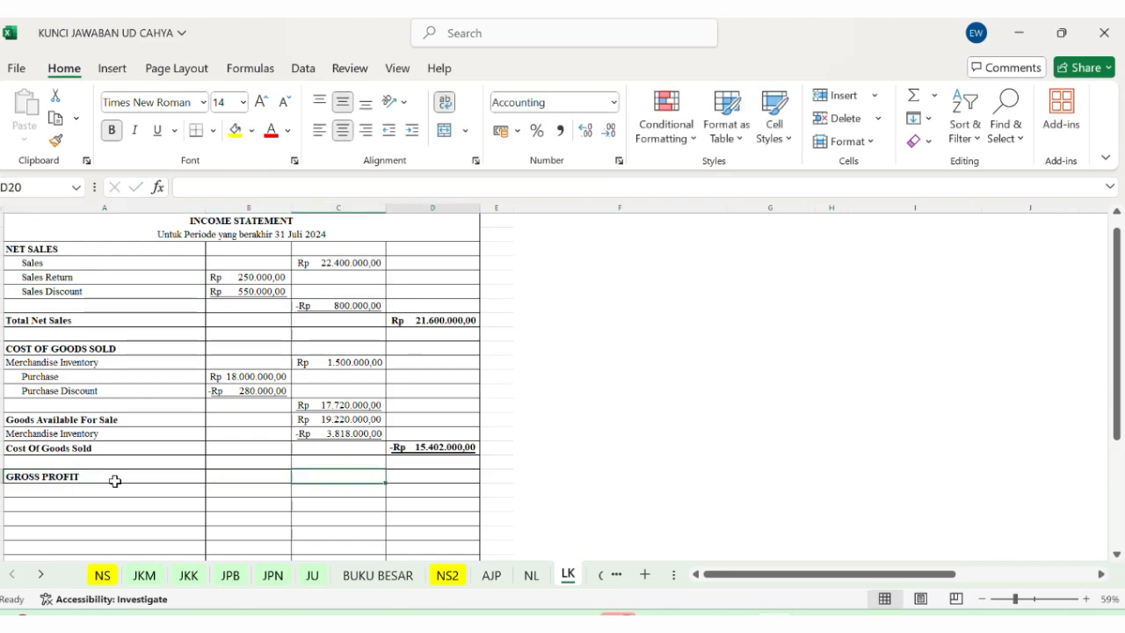
{"action": "type", "text": "="}
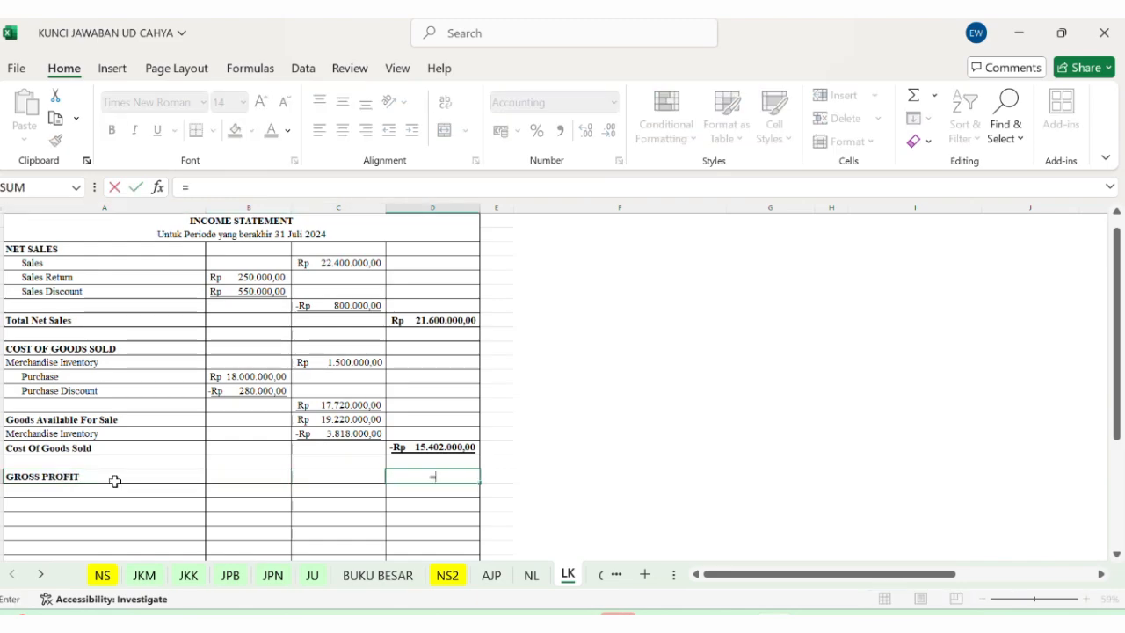
{"action": "left_click", "coordinate": [431, 322]}
{"action": "type", "text": "+"}
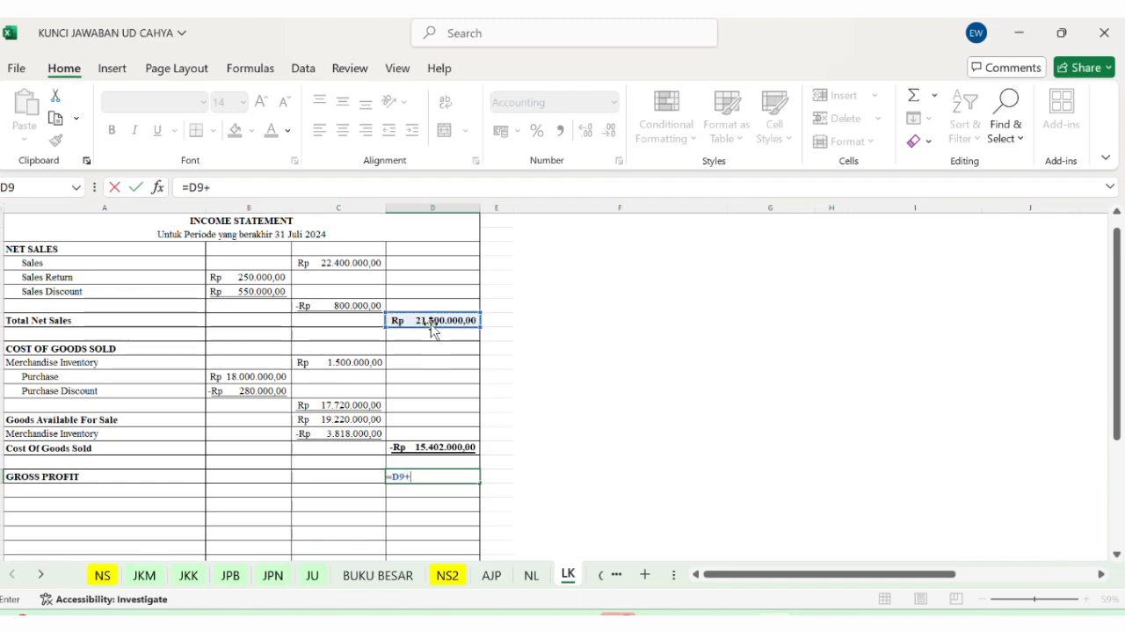
{"action": "left_click", "coordinate": [430, 448]}
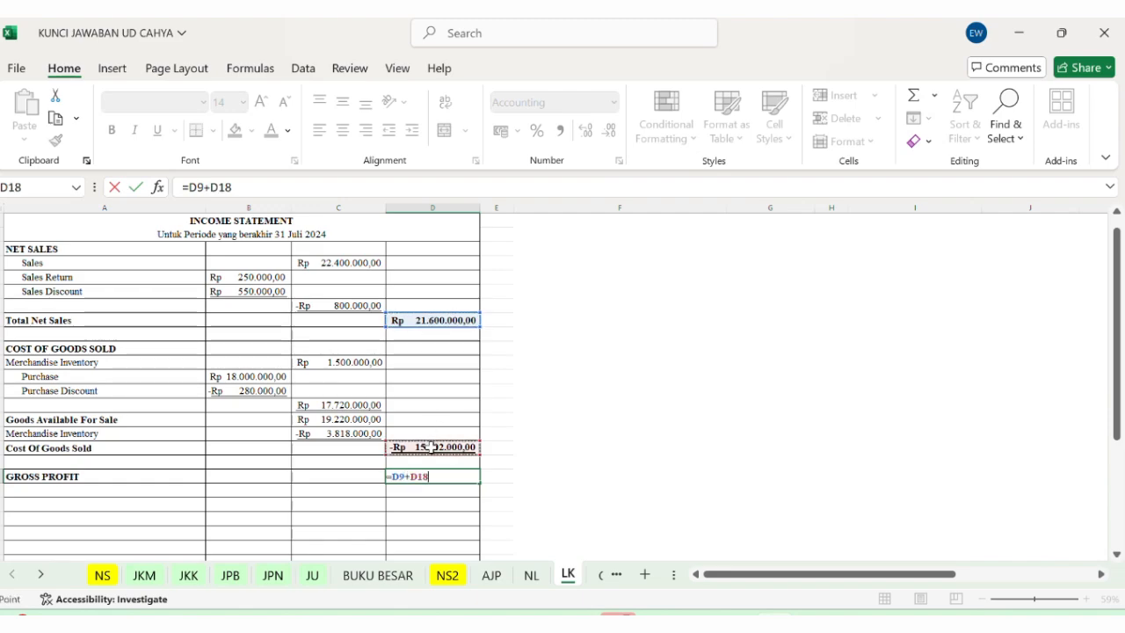
{"action": "key", "text": "Return"}
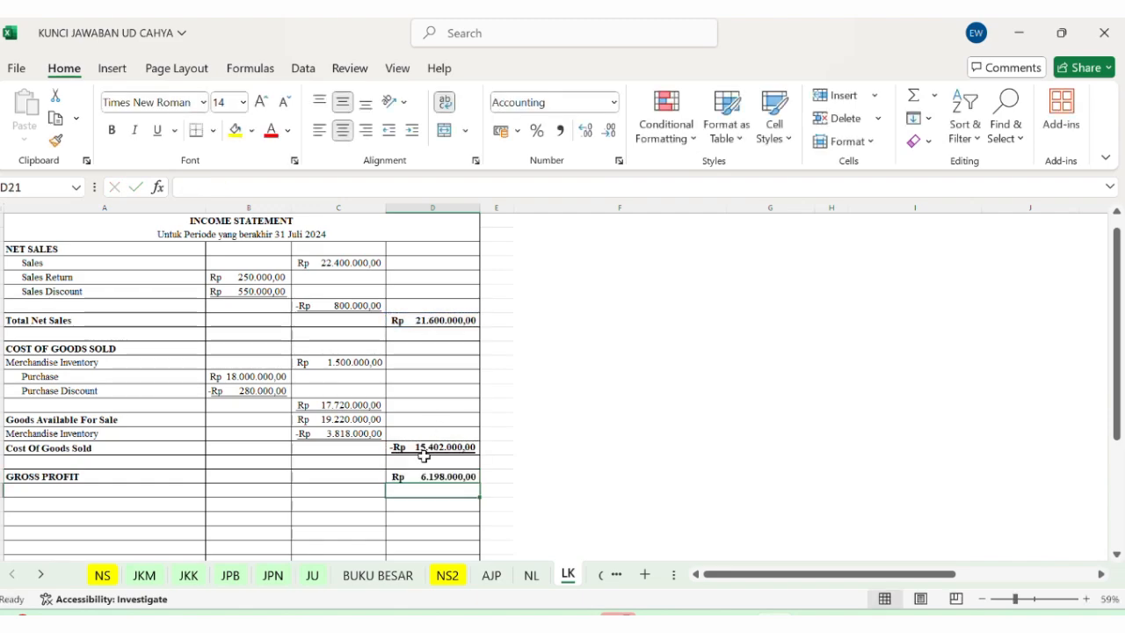
Step: Enter the heading "OPERATING EXPENSES" in cell A22, leaving one blank row below GROSS PROFIT
{"action": "scroll", "coordinate": [401, 462], "scroll_direction": "down", "scroll_amount": 1}
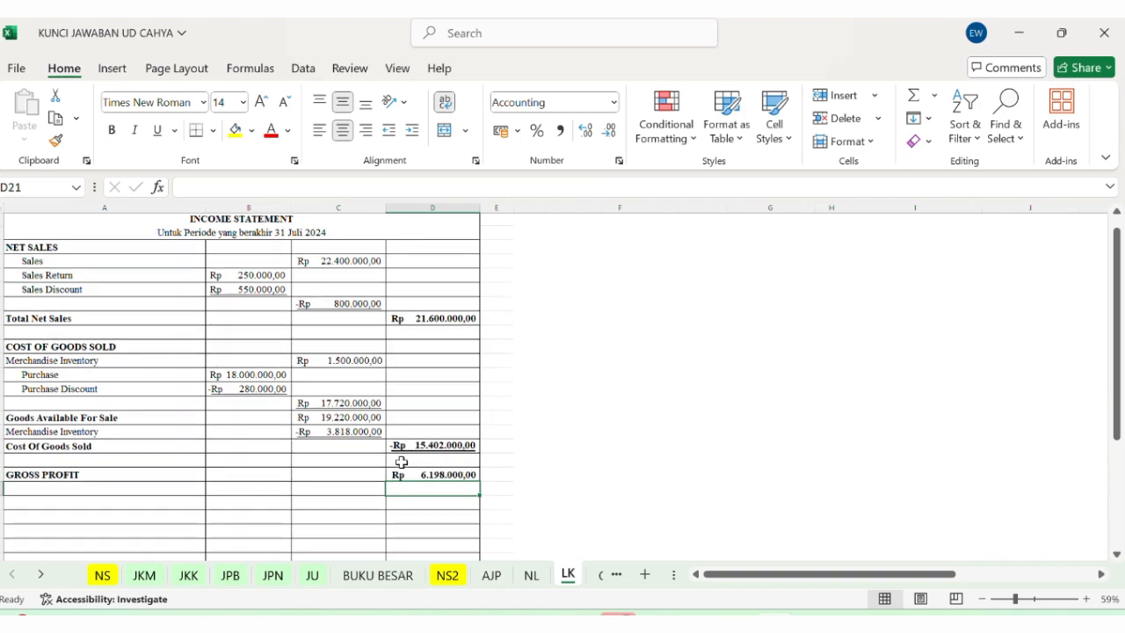
{"action": "scroll", "coordinate": [402, 462], "scroll_direction": "down", "scroll_amount": 2}
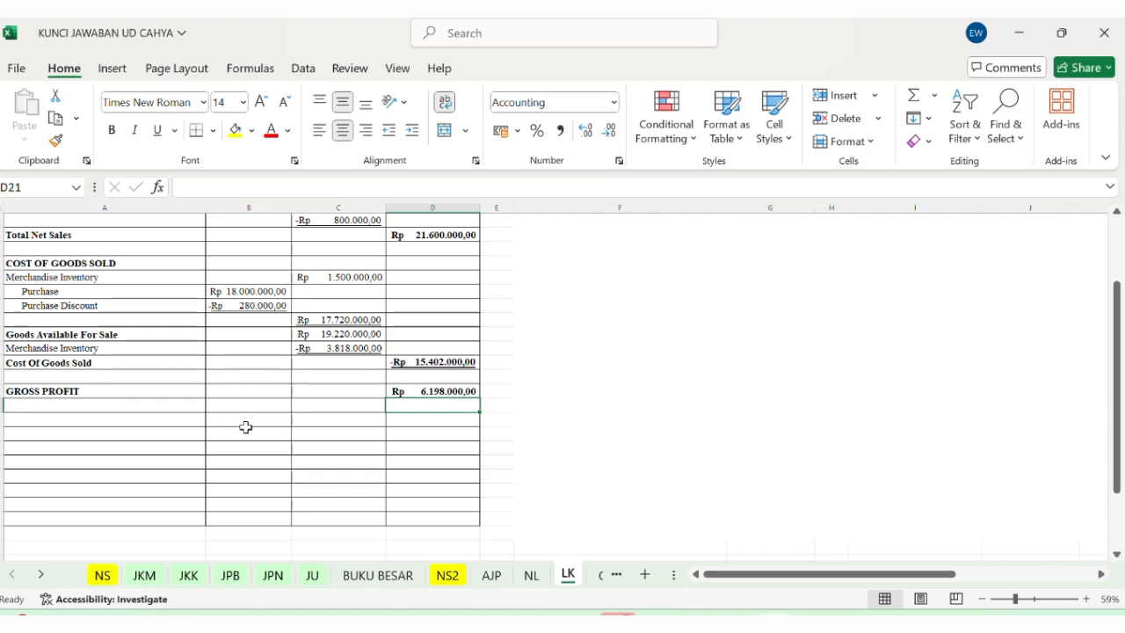
{"action": "left_click", "coordinate": [130, 414]}
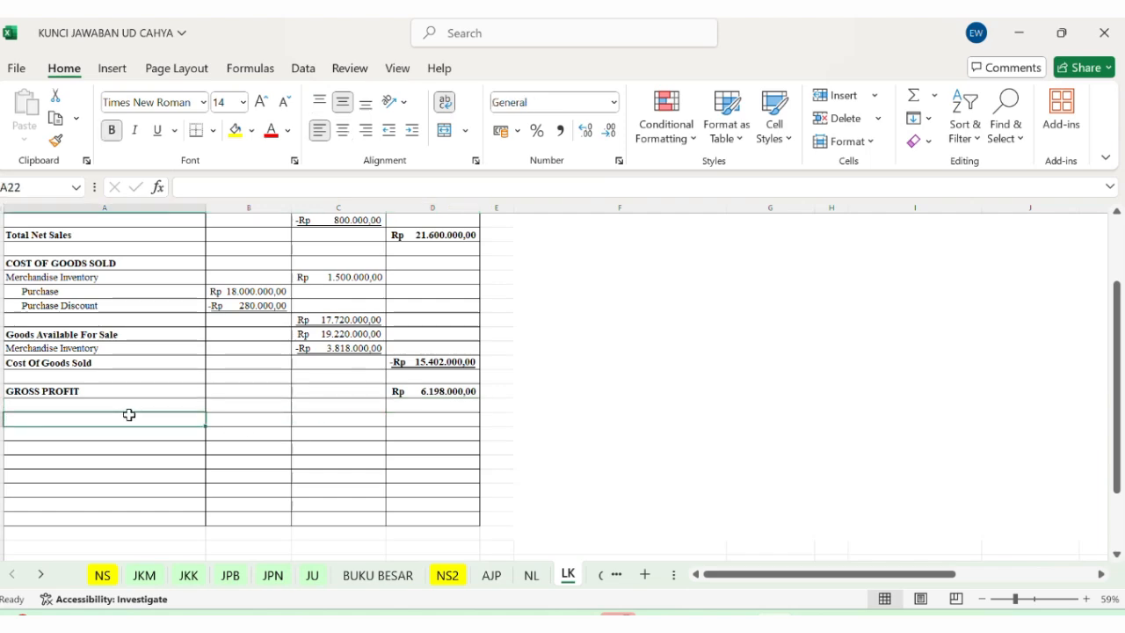
{"action": "type", "text": "O"}
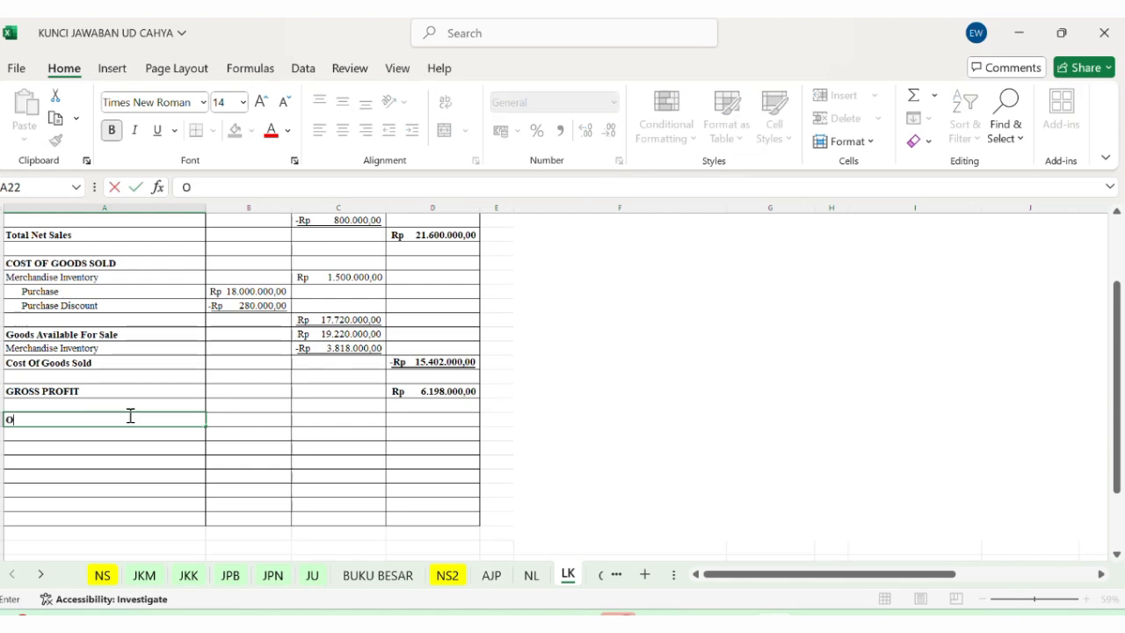
{"action": "type", "text": "PERATING"}
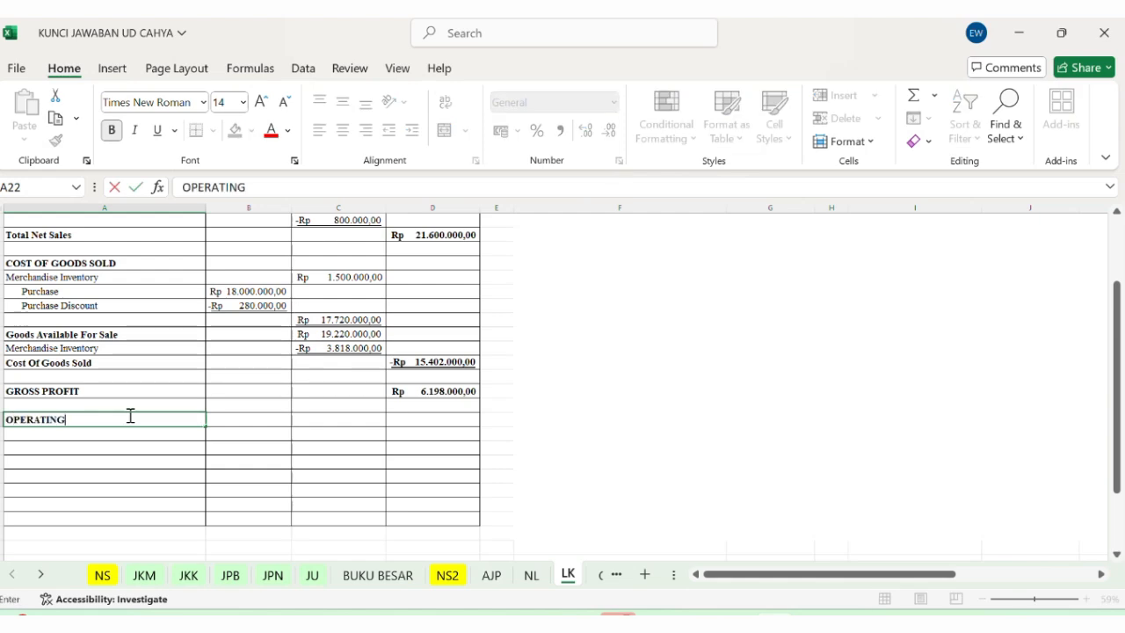
{"action": "type", "text": " EXPENS"}
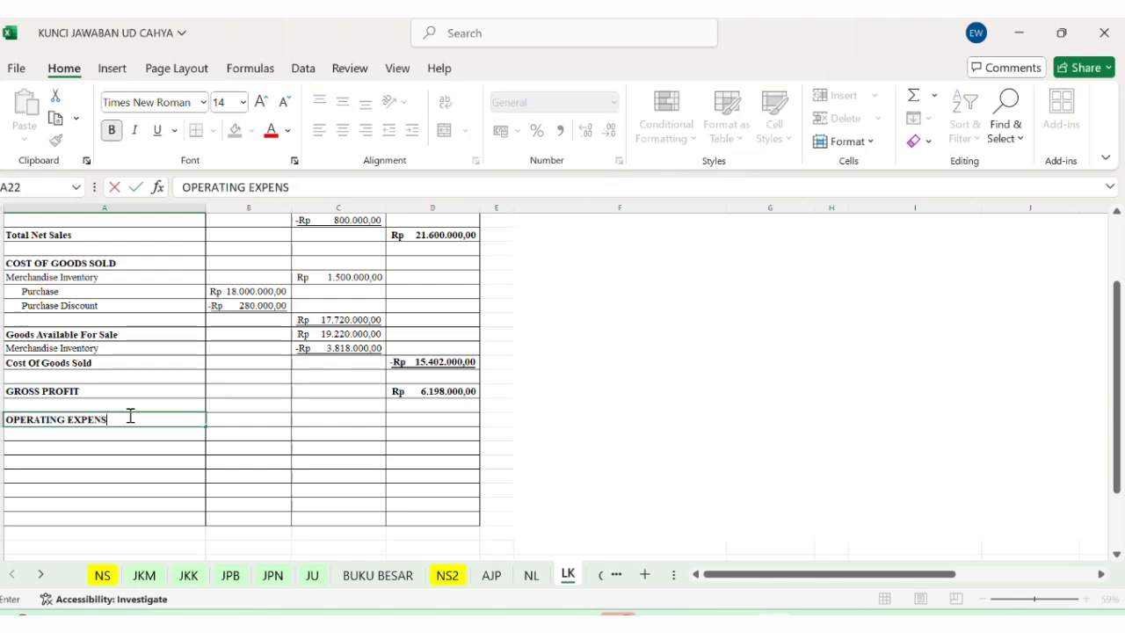
{"action": "type", "text": "ES"}
{"action": "key", "text": "Return"}
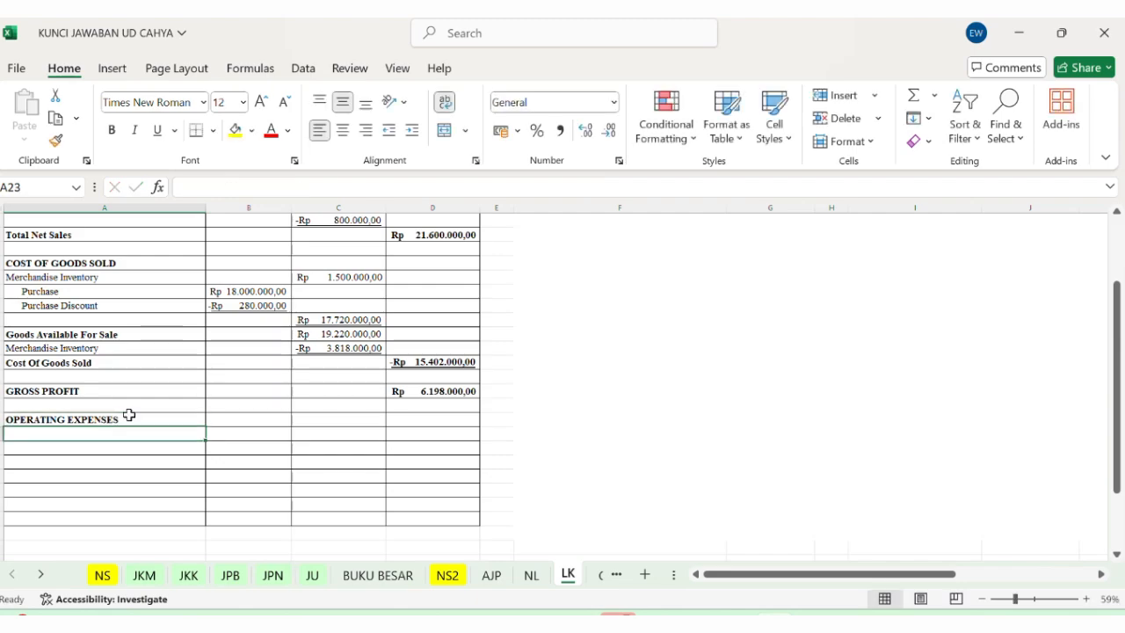
Step: Copy the four expense account names, Store Supplies Expense through Bad Debt Expense, from the NL sheet and paste them as links starting at A23 in LK
{"action": "left_click", "coordinate": [531, 580]}
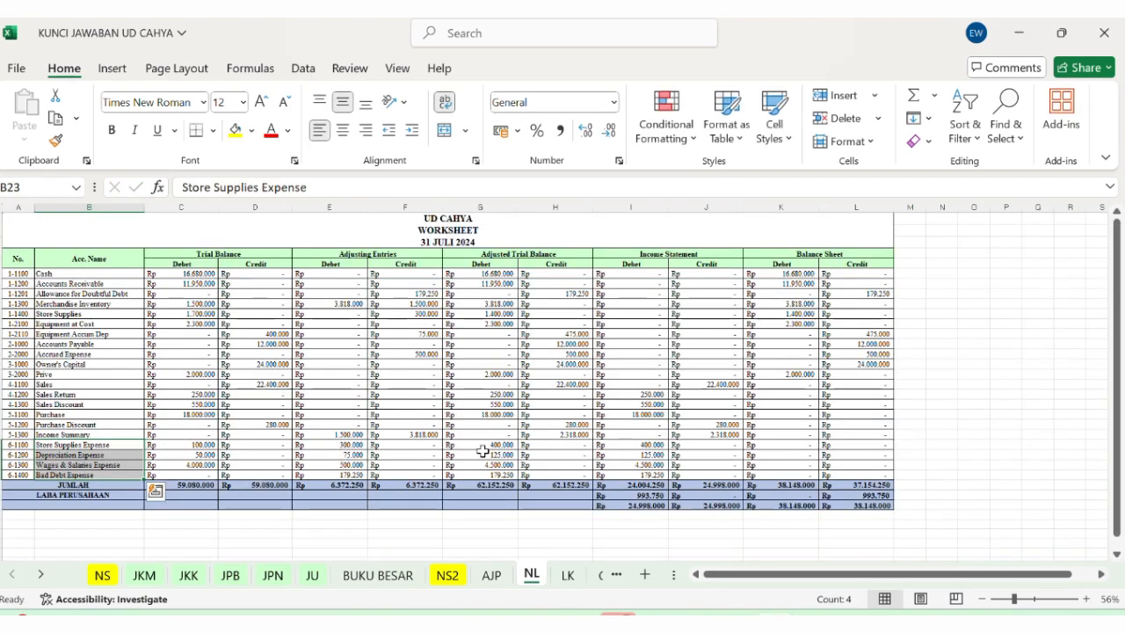
{"action": "left_click_drag", "start_coordinate": [92, 444], "coordinate": [88, 475]}
{"action": "key", "text": "ctrl+c"}
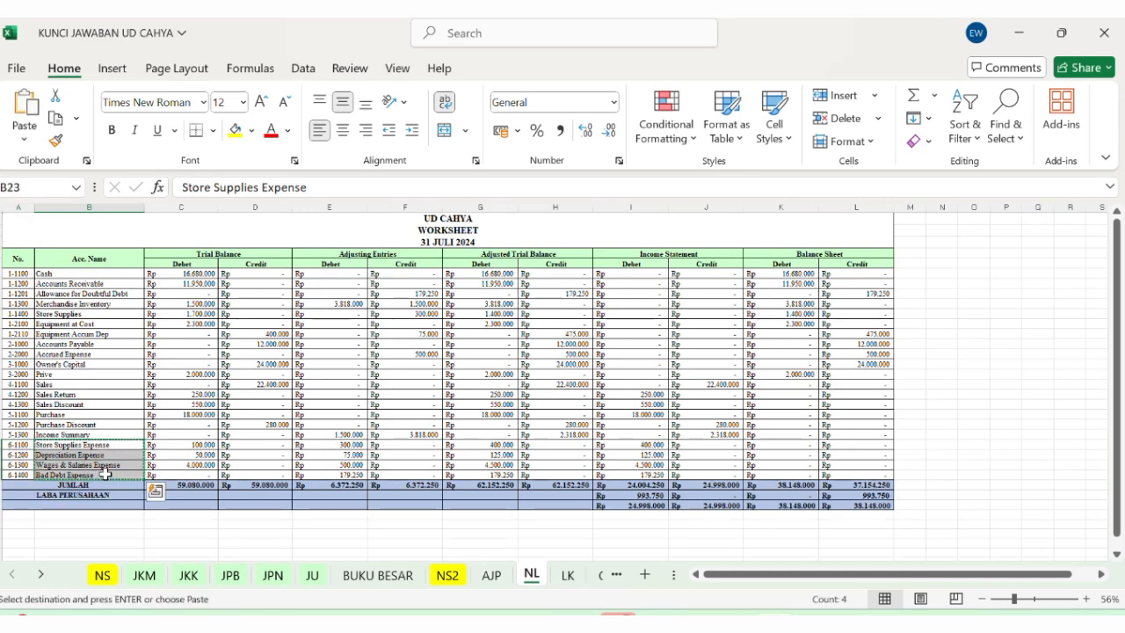
{"action": "left_click", "coordinate": [569, 578]}
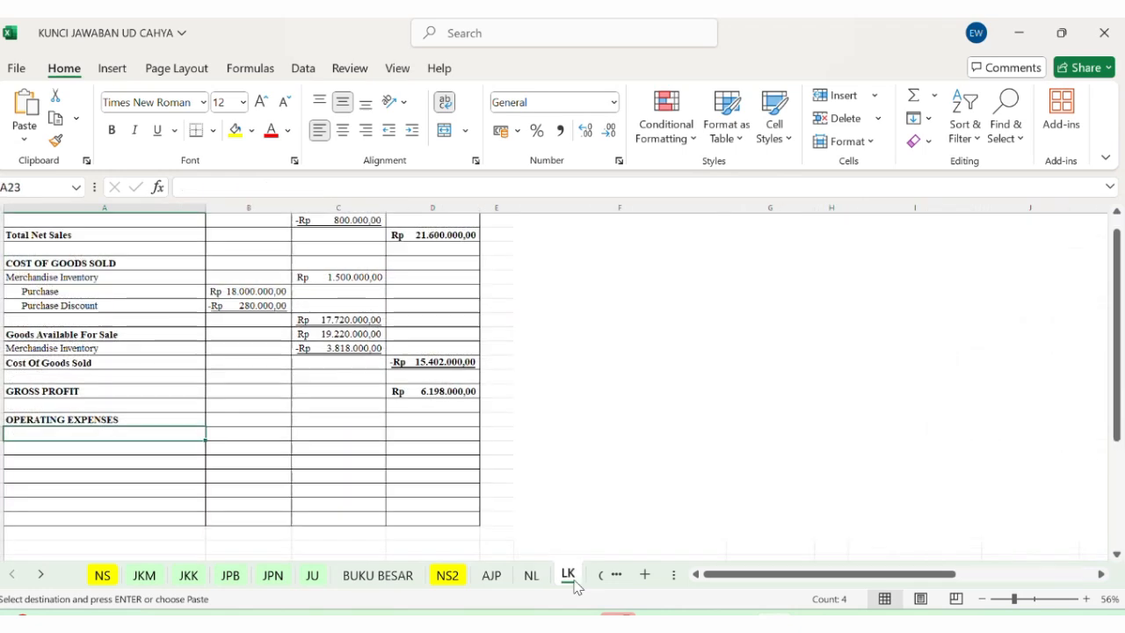
{"action": "right_click", "coordinate": [136, 437]}
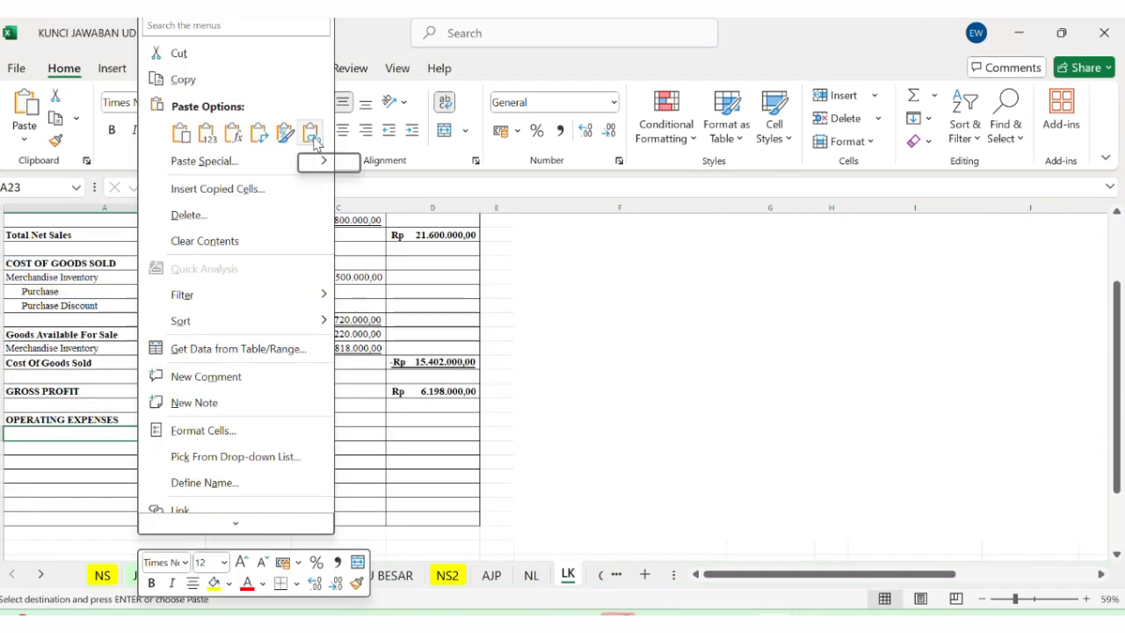
{"action": "left_click", "coordinate": [304, 133]}
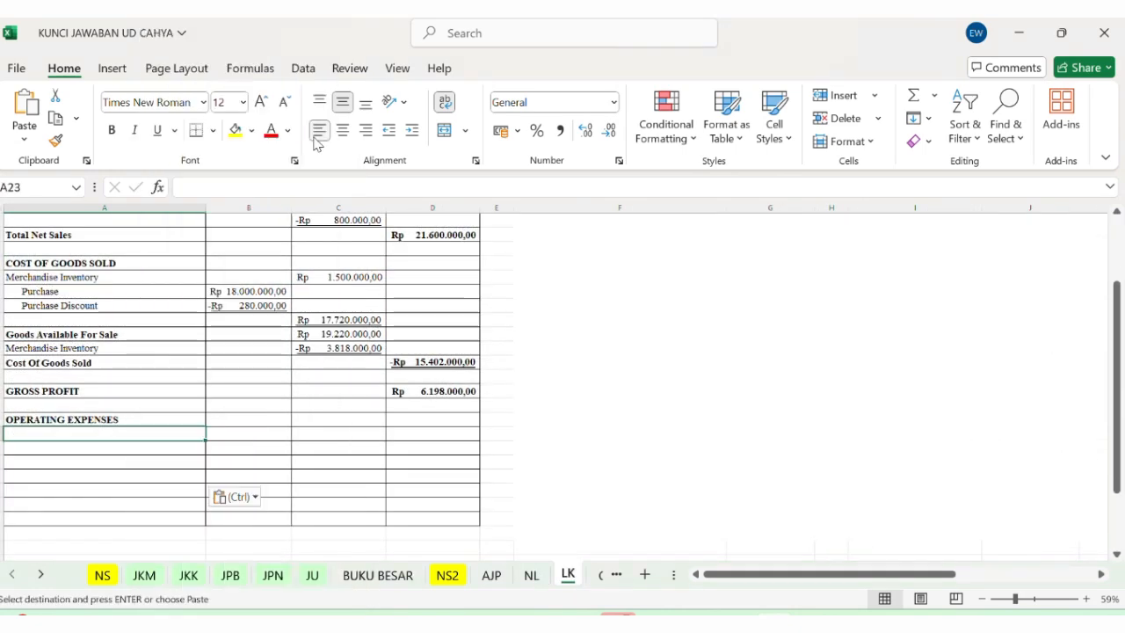
{"action": "left_click", "coordinate": [322, 421]}
{"action": "left_click", "coordinate": [317, 435]}
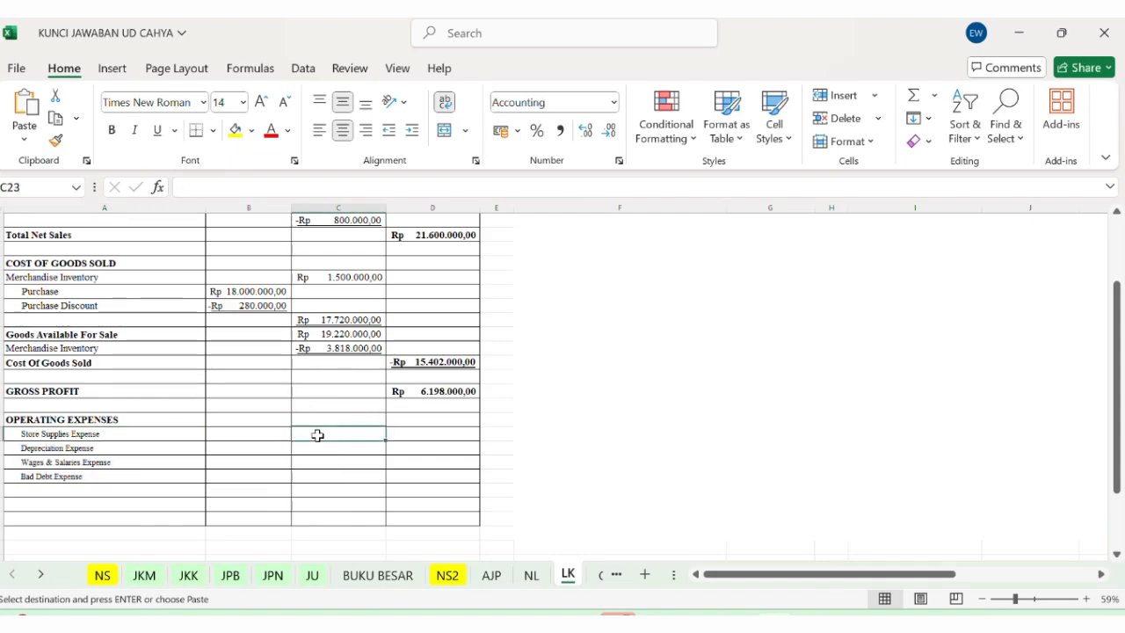
Step: Link the Store Supplies Expense amount in C23 to its Income Statement debit on the NL sheet with =NL!I23
{"action": "type", "text": "="}
{"action": "left_click", "coordinate": [531, 574]}
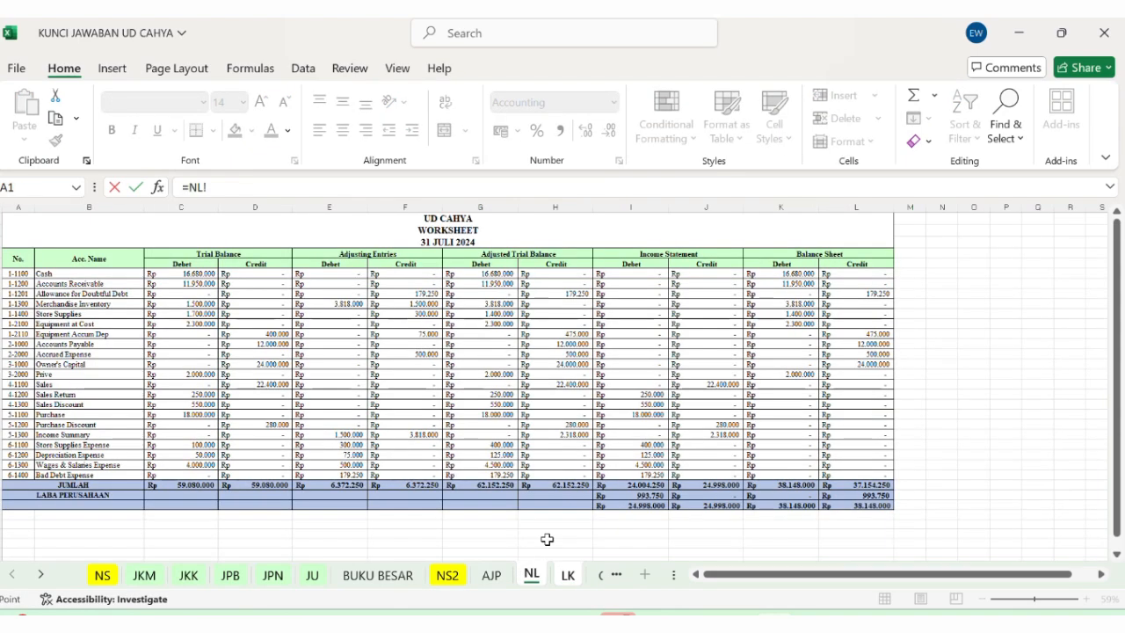
{"action": "left_click", "coordinate": [644, 444]}
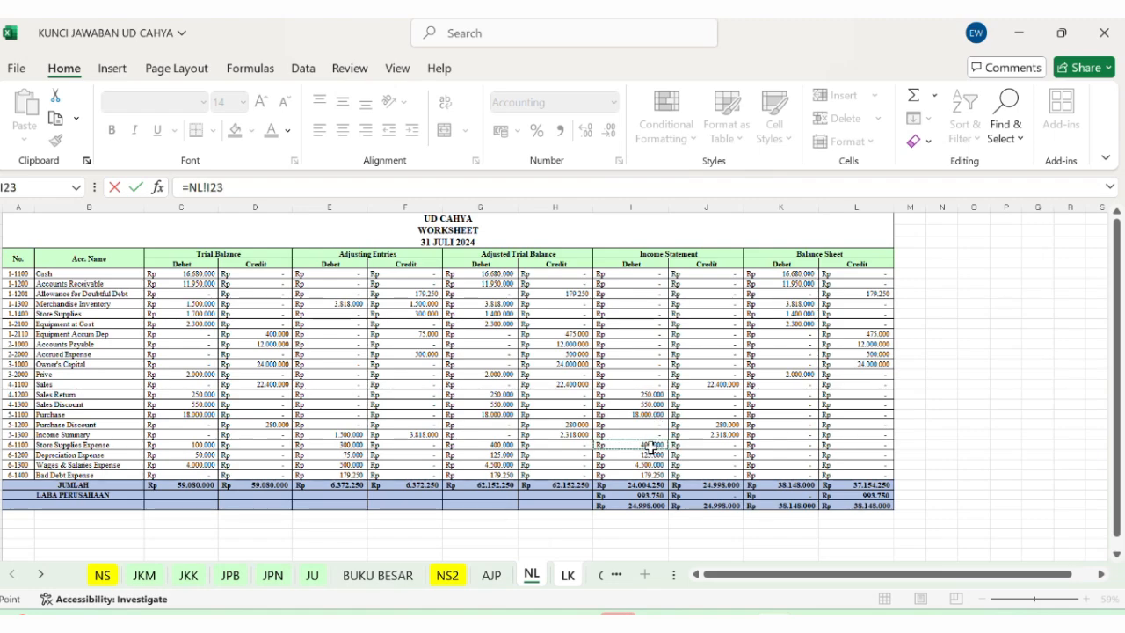
{"action": "key", "text": "Return"}
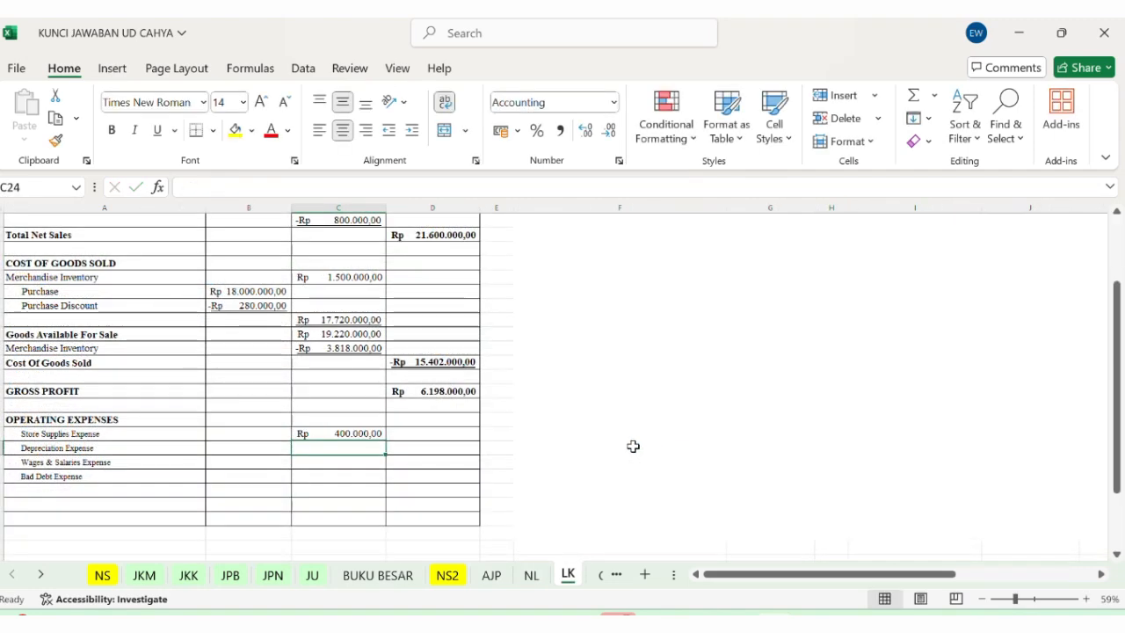
Step: Fill the C23 link down through C26 and underline the Bad Debt Expense amount
{"action": "left_click", "coordinate": [352, 433]}
{"action": "left_click_drag", "start_coordinate": [385, 440], "coordinate": [382, 485]}
{"action": "left_click", "coordinate": [349, 479]}
{"action": "key", "text": "ctrl+u"}
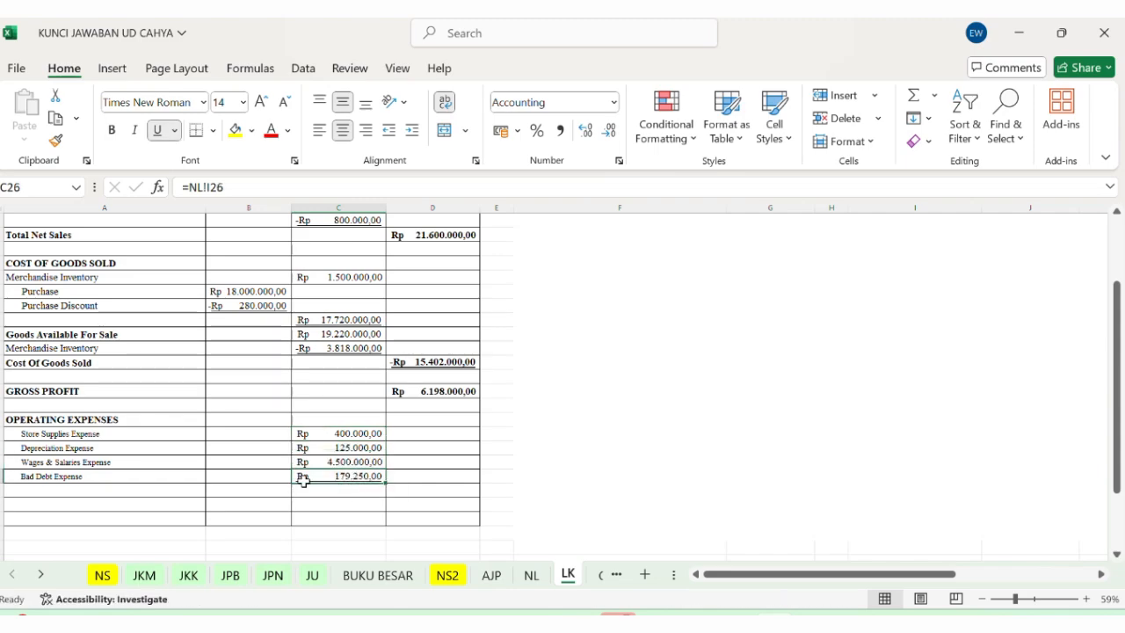
Step: Enter the label "Total Operating Expenses" in cell A27, directly below Bad Debt Expense
{"action": "left_click", "coordinate": [115, 490]}
{"action": "type", "text": "Tota"}
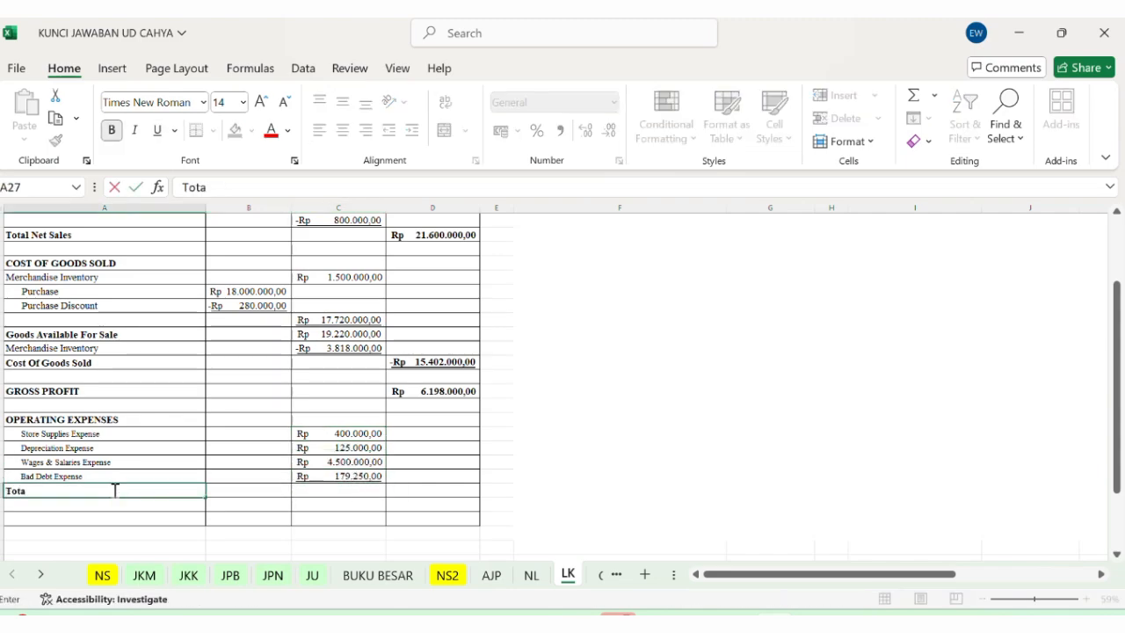
{"action": "type", "text": "l Operat"}
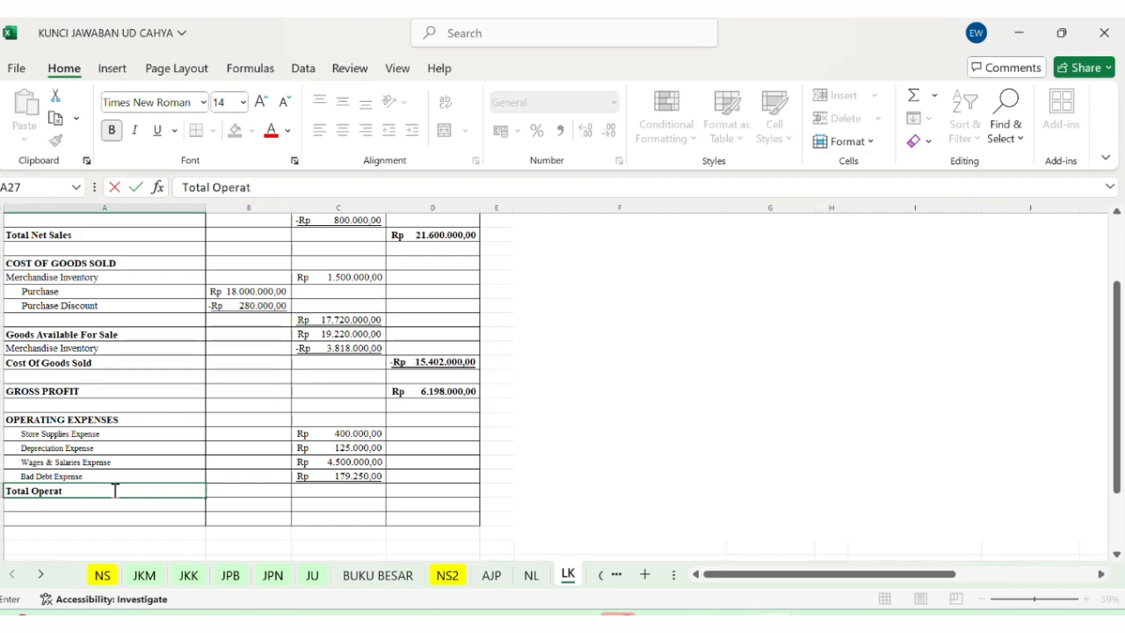
{"action": "type", "text": "ing Expenses"}
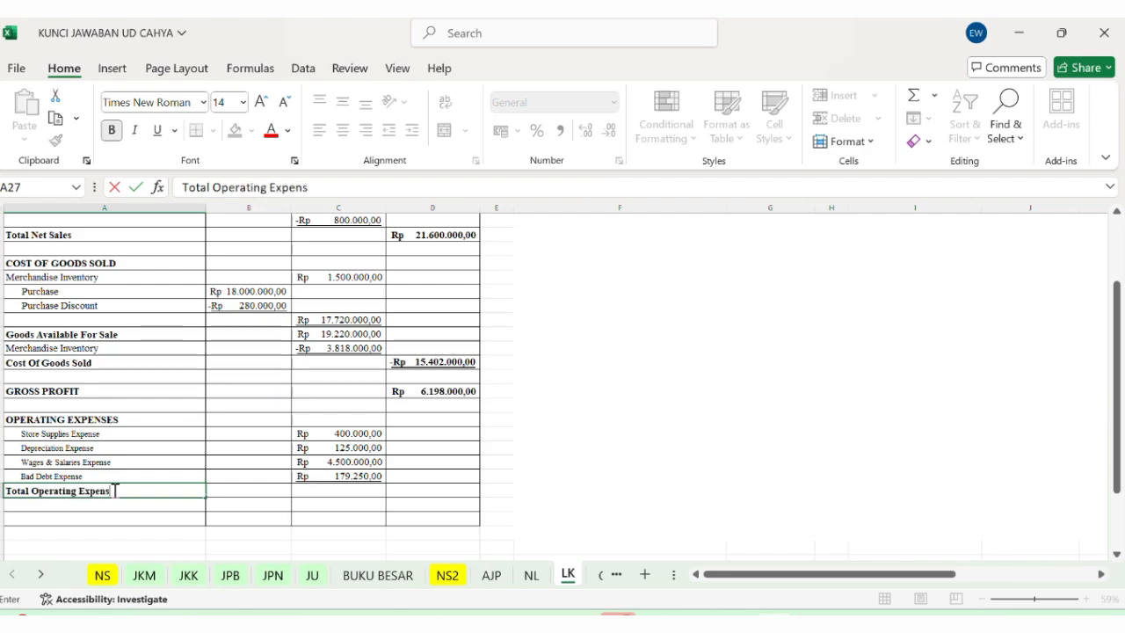
Step: Total the four operating expenses in D27 with a SUM of C23:C26
{"action": "key", "text": "Tab"}
{"action": "key", "text": "Tab"}
{"action": "key", "text": "Tab"}
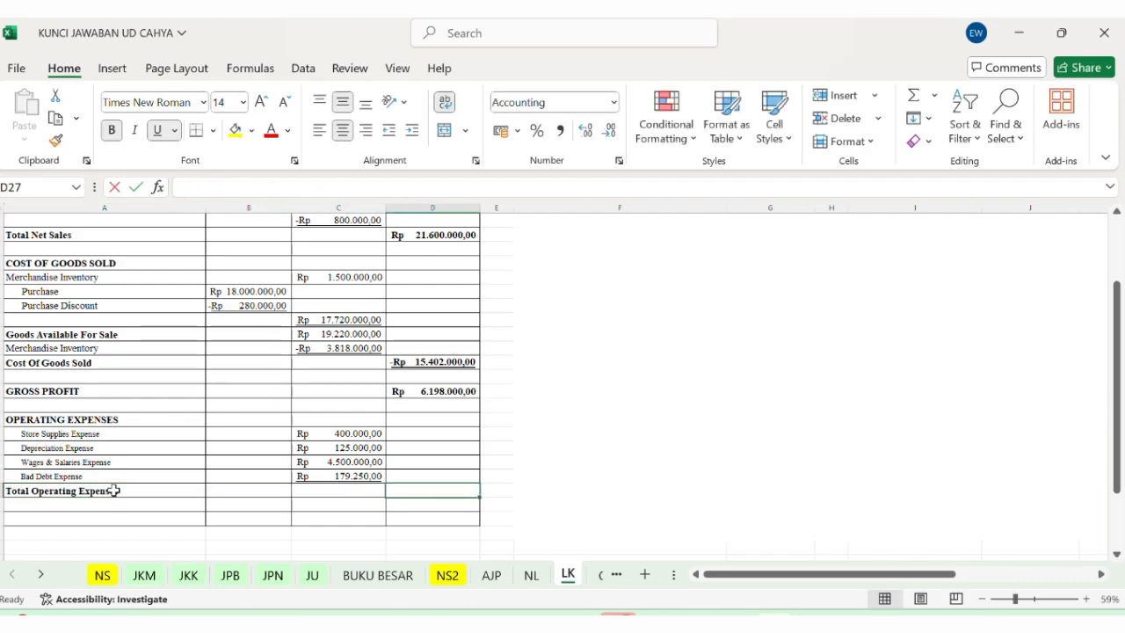
{"action": "type", "text": "=sum("}
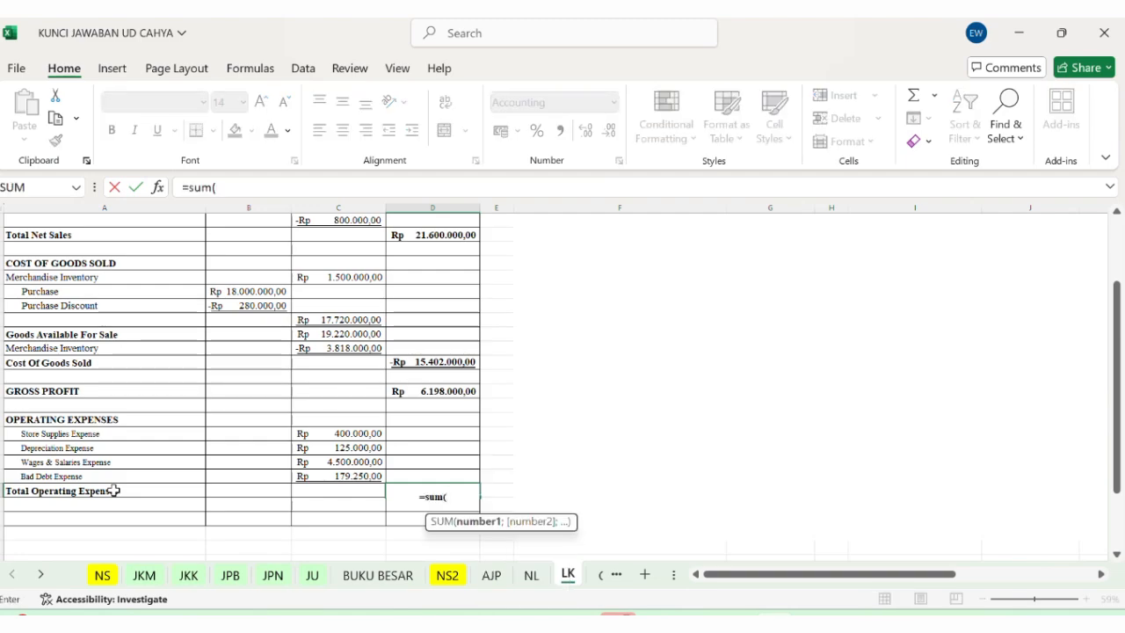
{"action": "left_click_drag", "start_coordinate": [334, 433], "coordinate": [335, 475]}
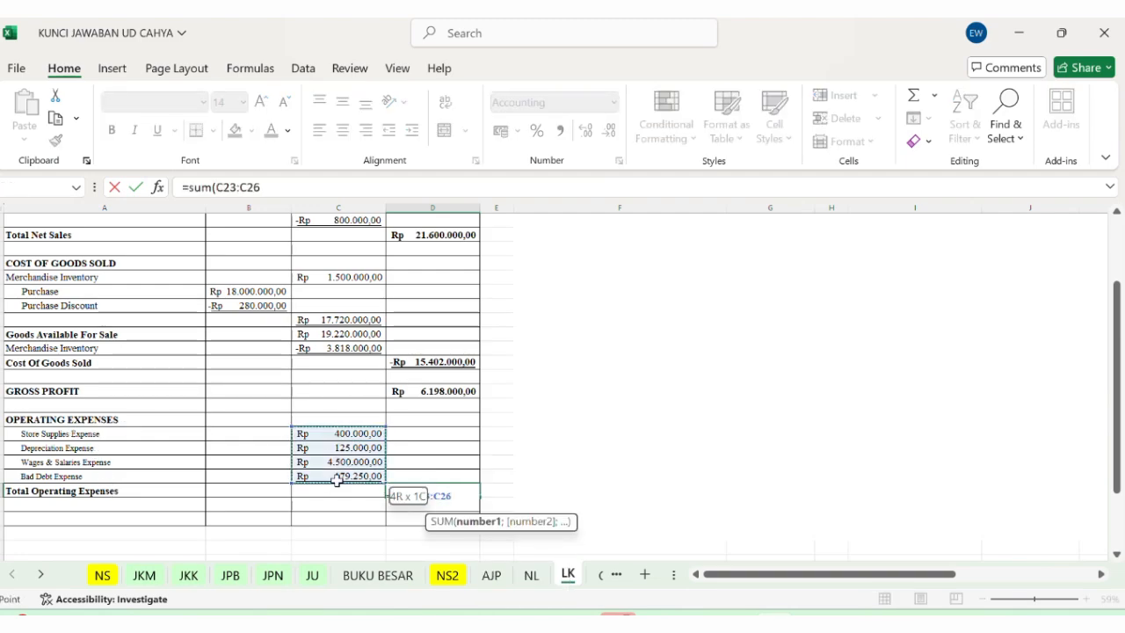
{"action": "key", "text": "Return"}
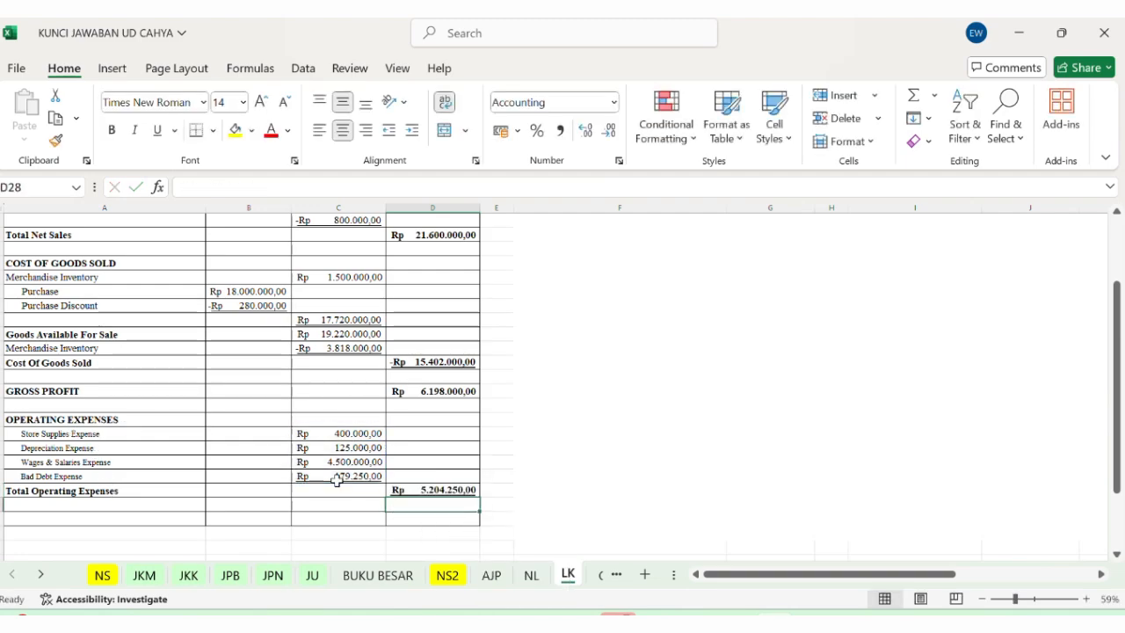
Step: Make the Total Operating Expenses amount in D27 negative by adding a minus sign before SUM(C23:C26)
{"action": "left_click", "coordinate": [444, 489]}
{"action": "left_click", "coordinate": [191, 188]}
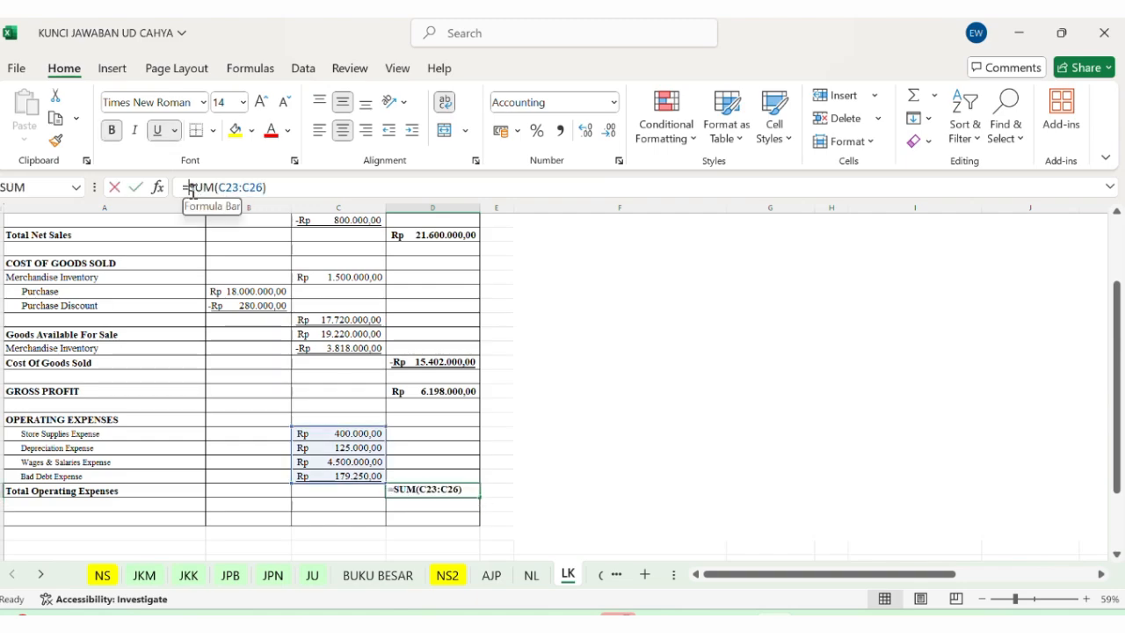
{"action": "key", "text": "Return"}
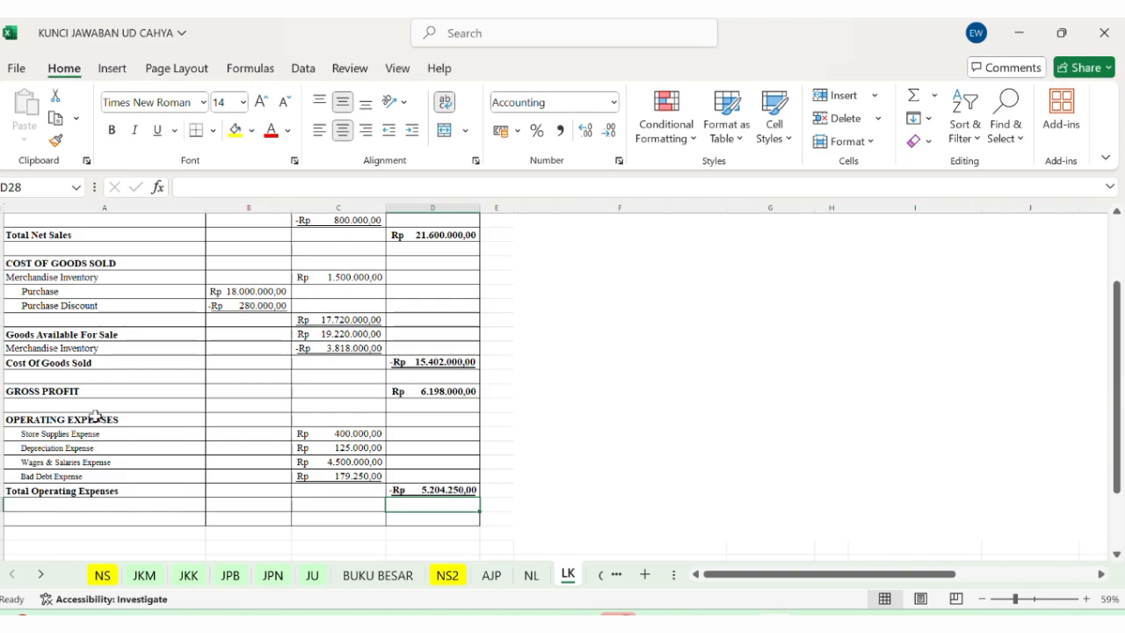
Step: Enter the label "NET PROFIT BEFORE TAX" in A29, leaving one blank row below Total Operating Expenses
{"action": "double_click", "coordinate": [94, 522]}
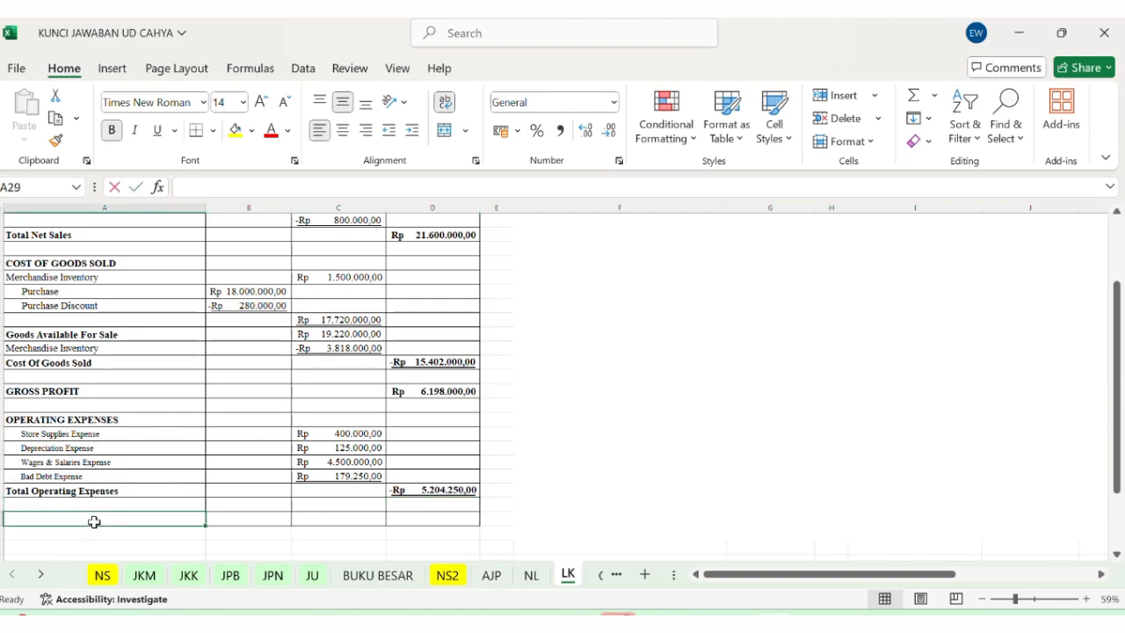
{"action": "type", "text": "NET P"}
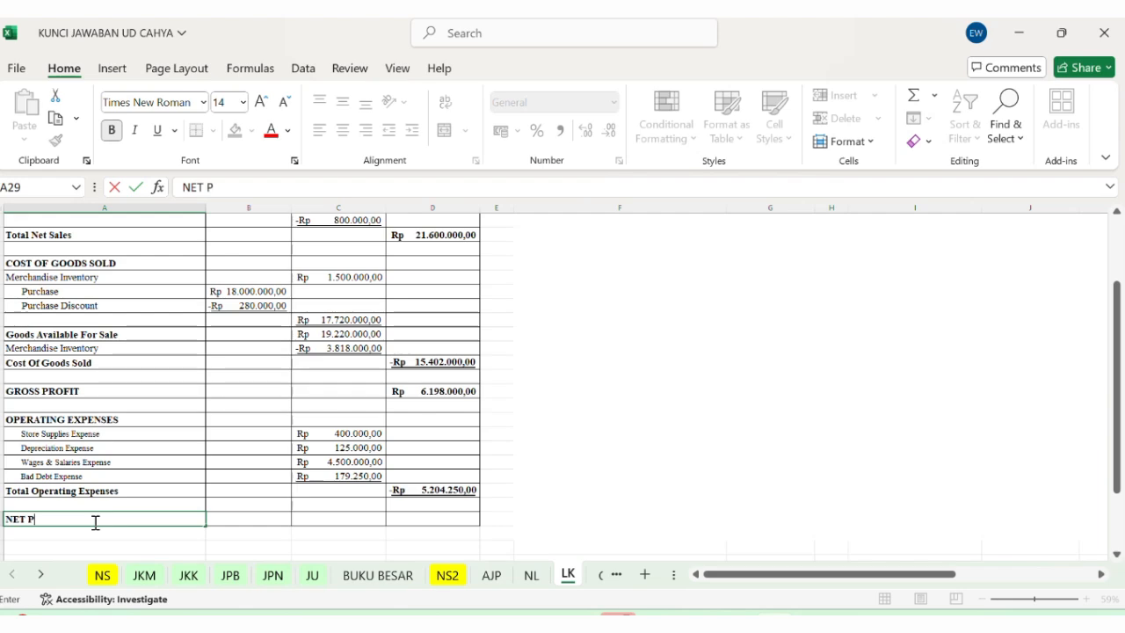
{"action": "type", "text": "ROFIT BEFORE TAX"}
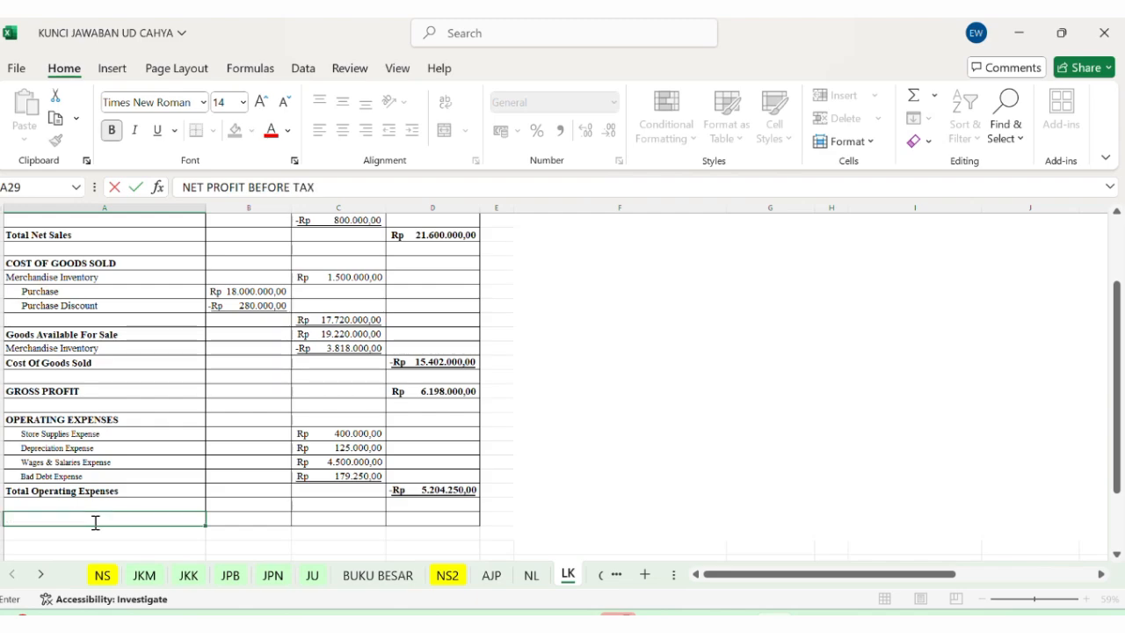
Step: Calculate the net profit before tax in D29 by adding Gross Profit and Total Operating Expenses with =D20+D27
{"action": "key", "text": "Tab"}
{"action": "key", "text": "Tab"}
{"action": "key", "text": "Tab"}
{"action": "type", "text": "="}
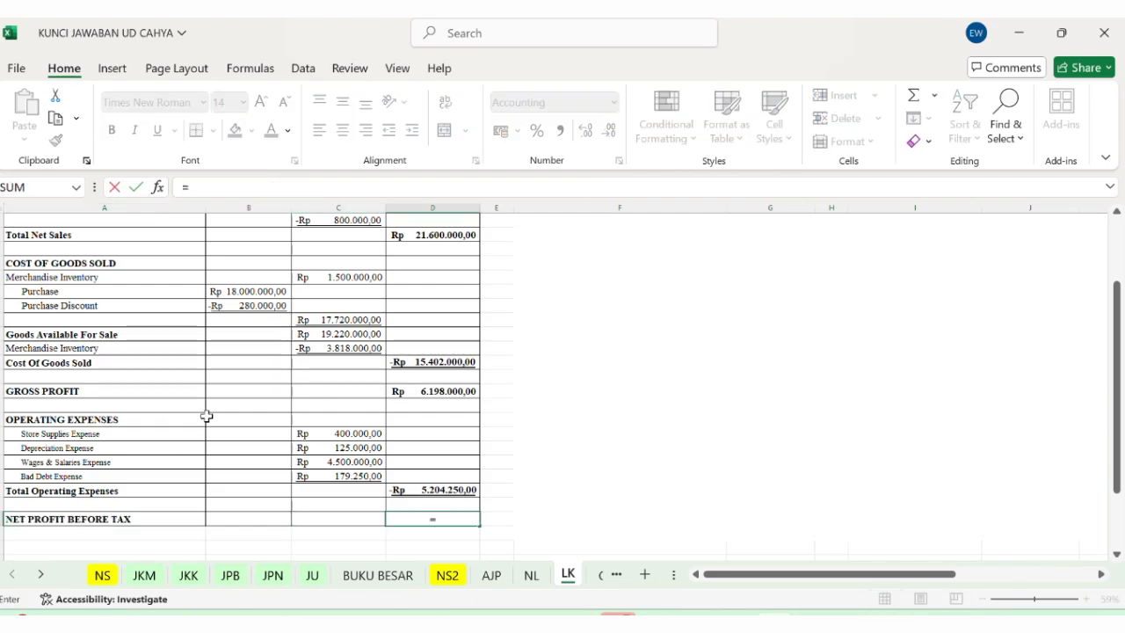
{"action": "left_click", "coordinate": [396, 397]}
{"action": "type", "text": "+"}
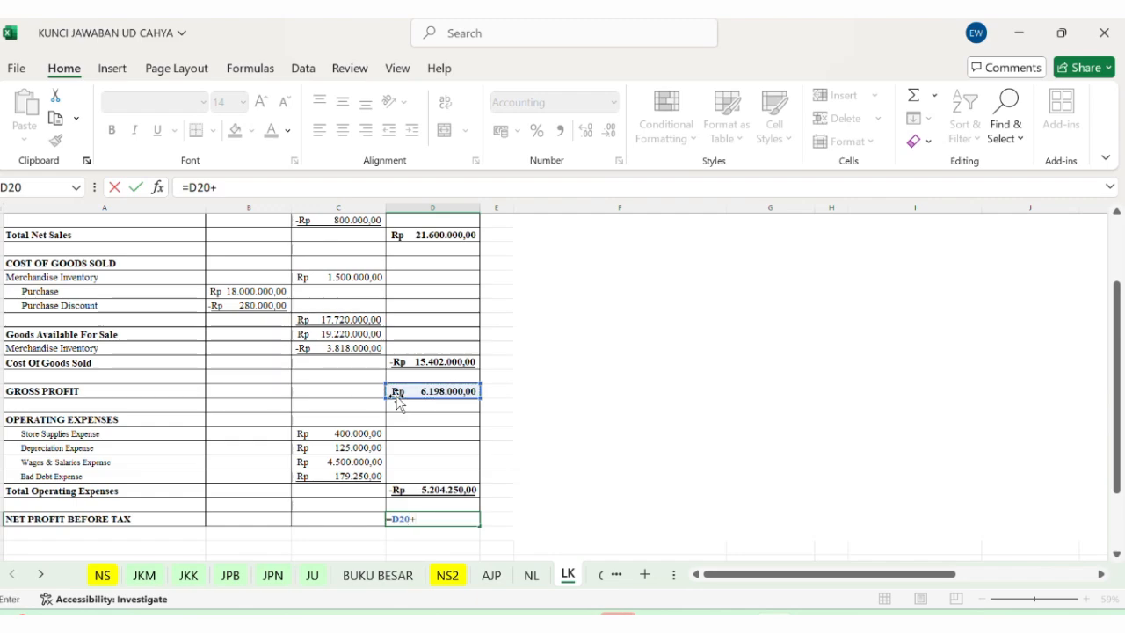
{"action": "left_click", "coordinate": [430, 489]}
{"action": "key", "text": "Return"}
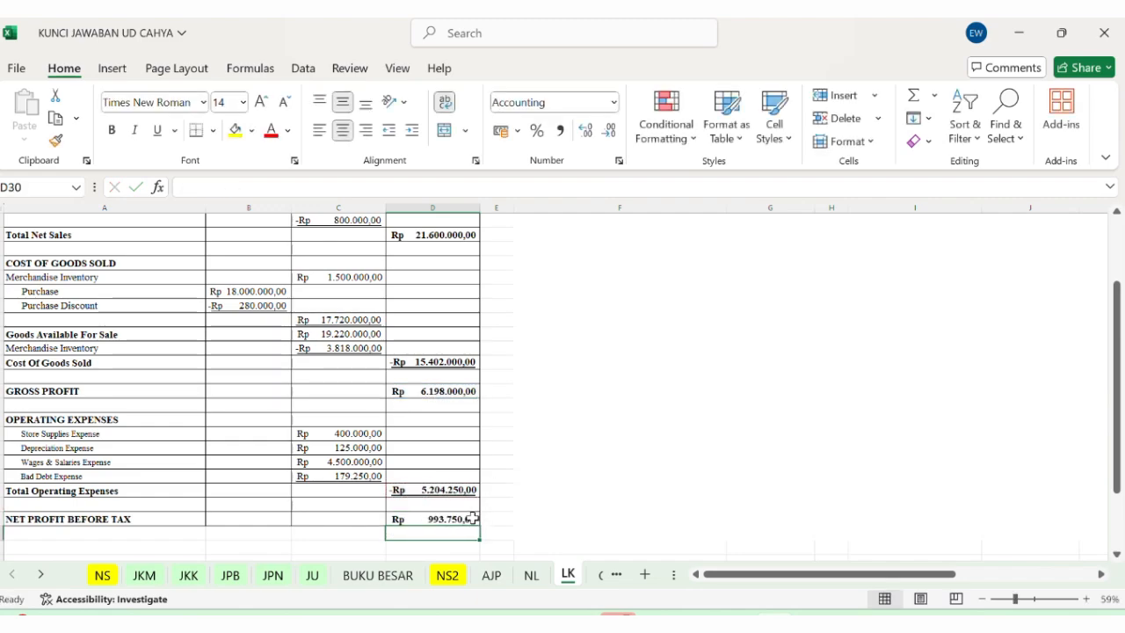
Step: Compare the net profit before tax on LK with the LABA PERUSAHAAN amount on the NL worksheet
{"action": "left_click", "coordinate": [531, 574]}
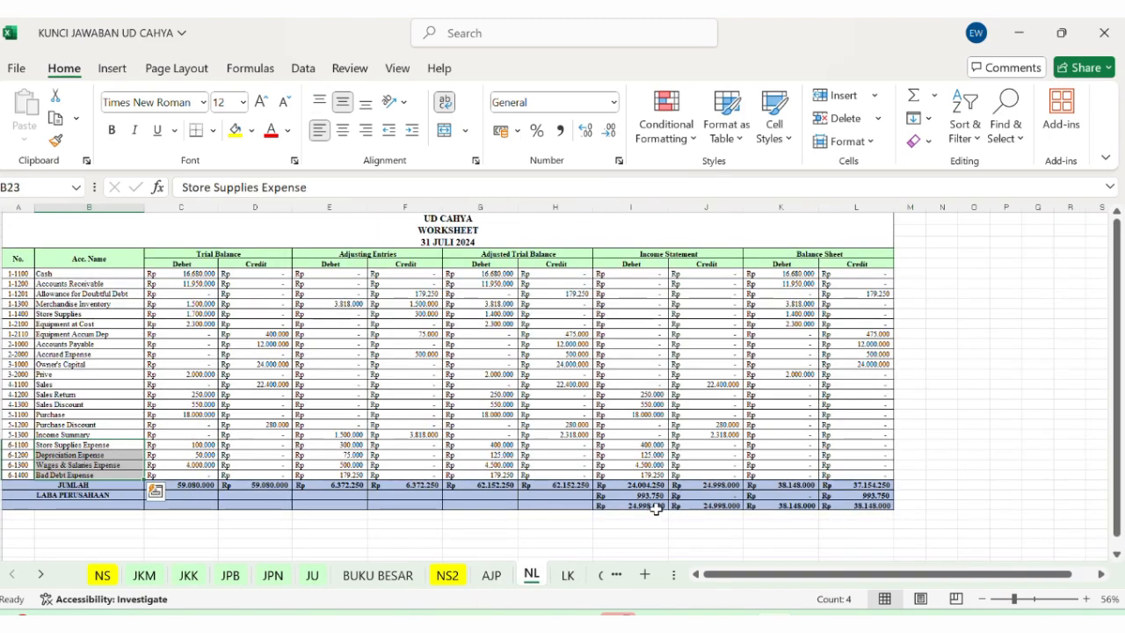
{"action": "left_click", "coordinate": [569, 576]}
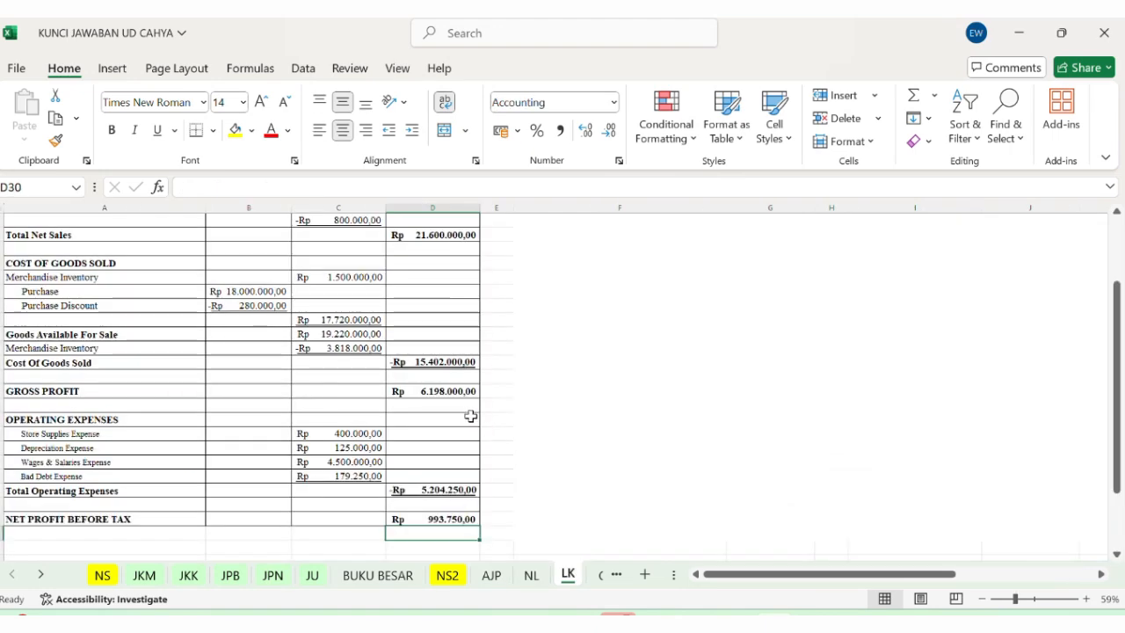
{"action": "scroll", "coordinate": [422, 445], "scroll_direction": "up", "scroll_amount": 3}
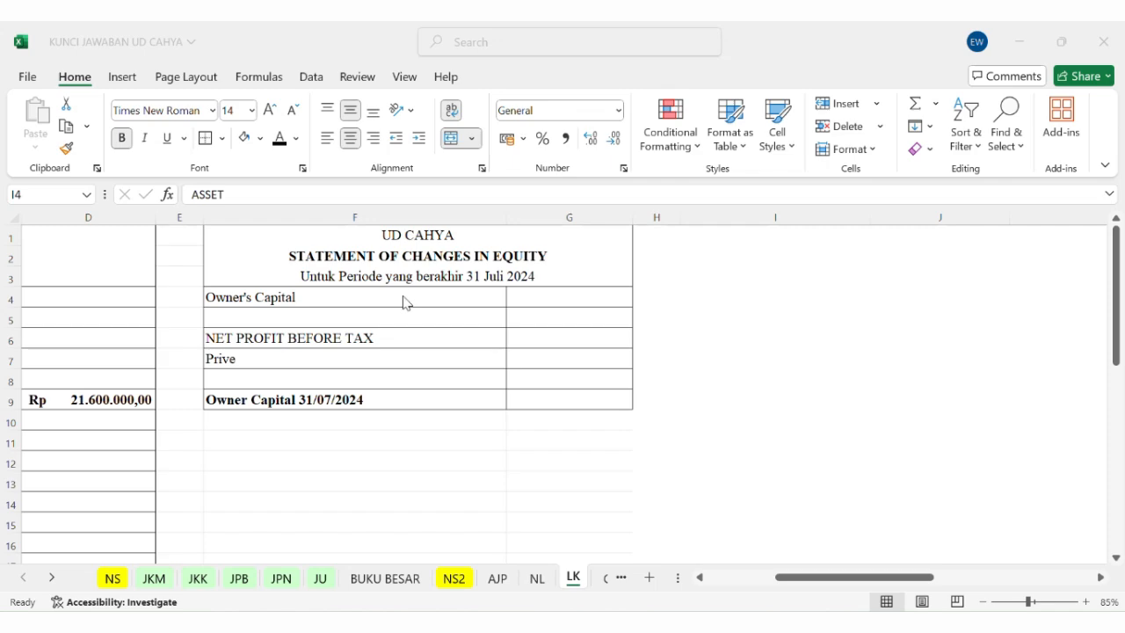
Step: In the Statement of Changes in Equity, link Owner's Capital in G4 to its Balance Sheet credit in NL, cell L15
{"action": "double_click", "coordinate": [546, 299]}
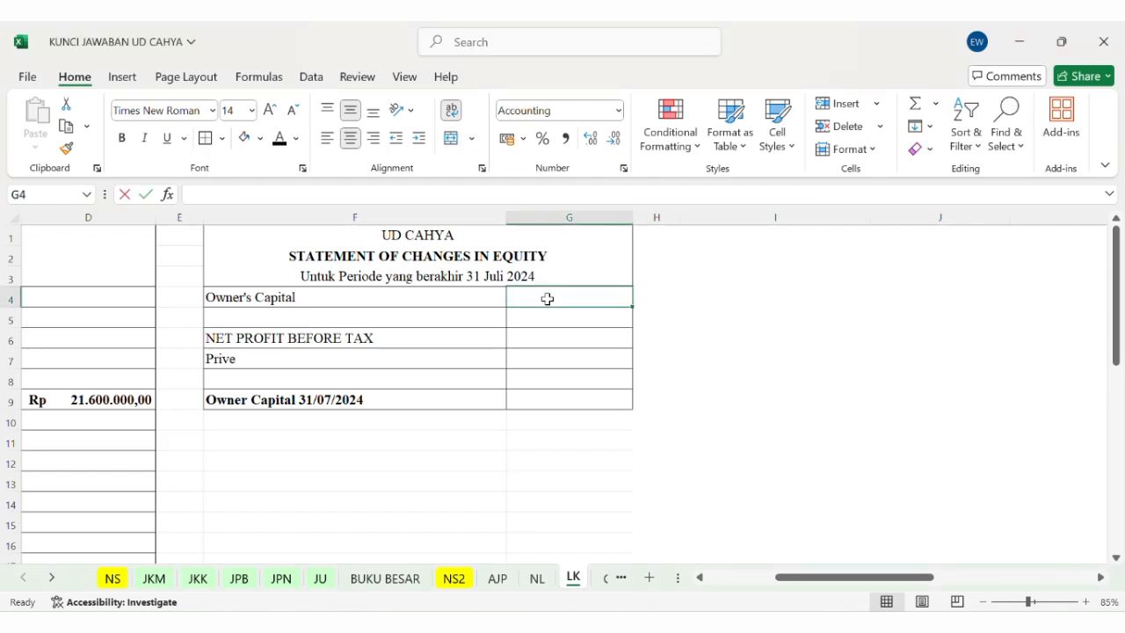
{"action": "type", "text": "="}
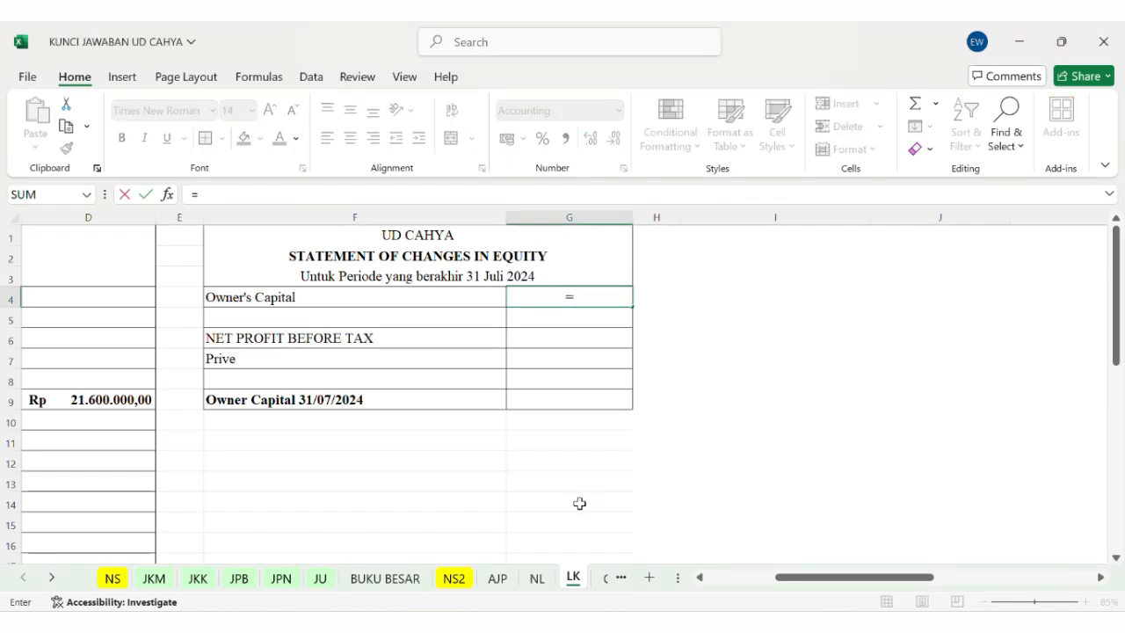
{"action": "left_click", "coordinate": [533, 580]}
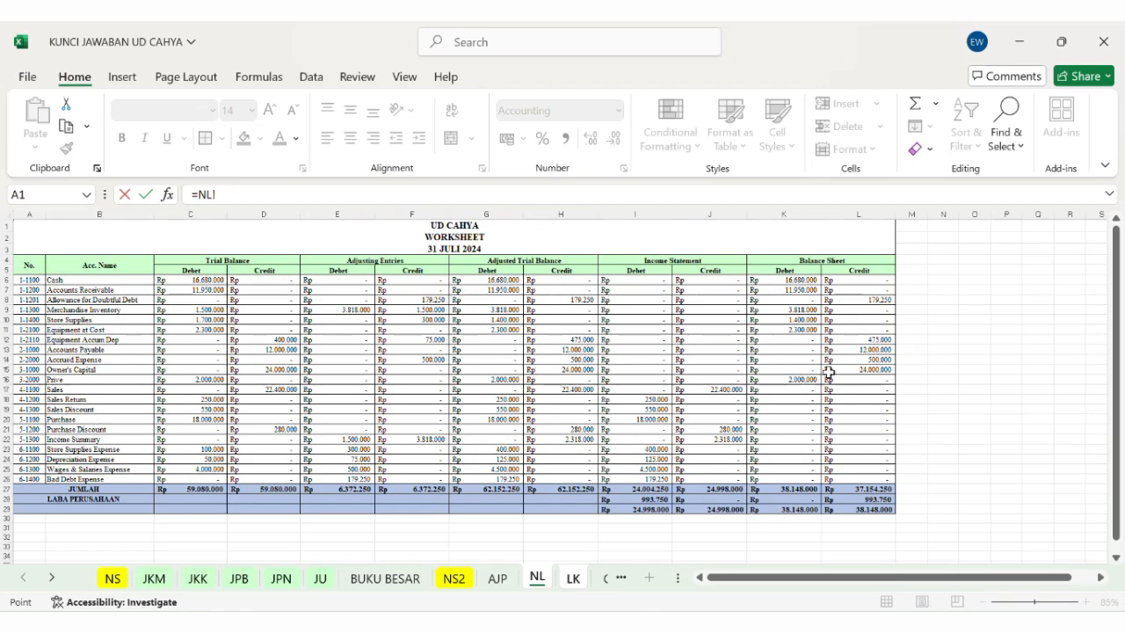
{"action": "left_click", "coordinate": [852, 369]}
{"action": "key", "text": "Return"}
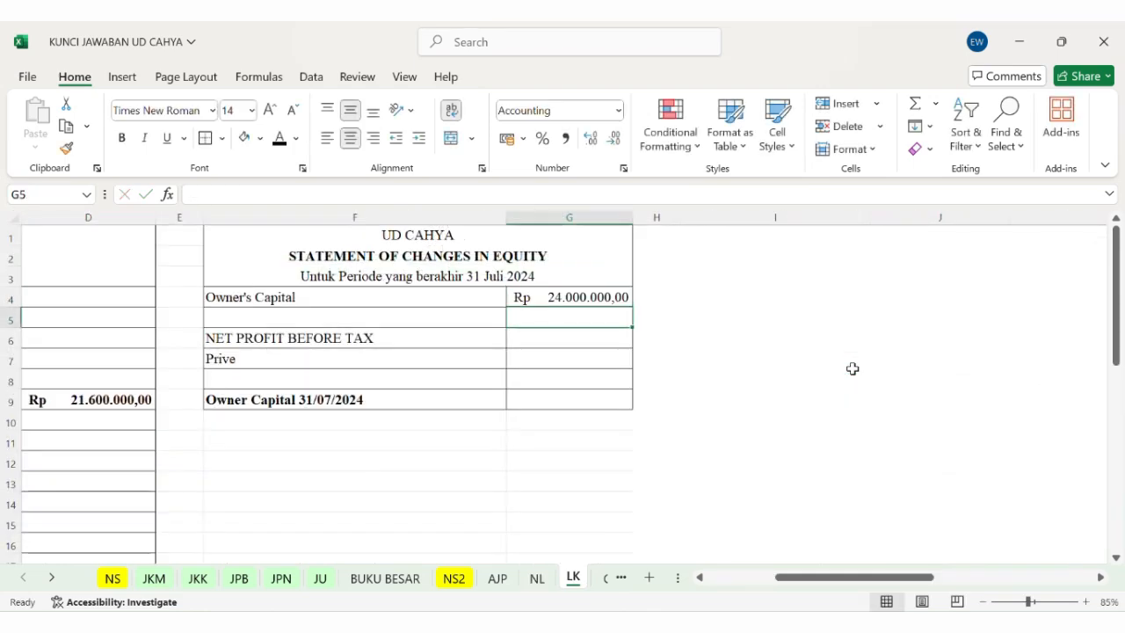
Step: Link the equity statement's NET PROFIT BEFORE TAX amount in G6 to the income statement result with =D29
{"action": "left_click", "coordinate": [576, 352]}
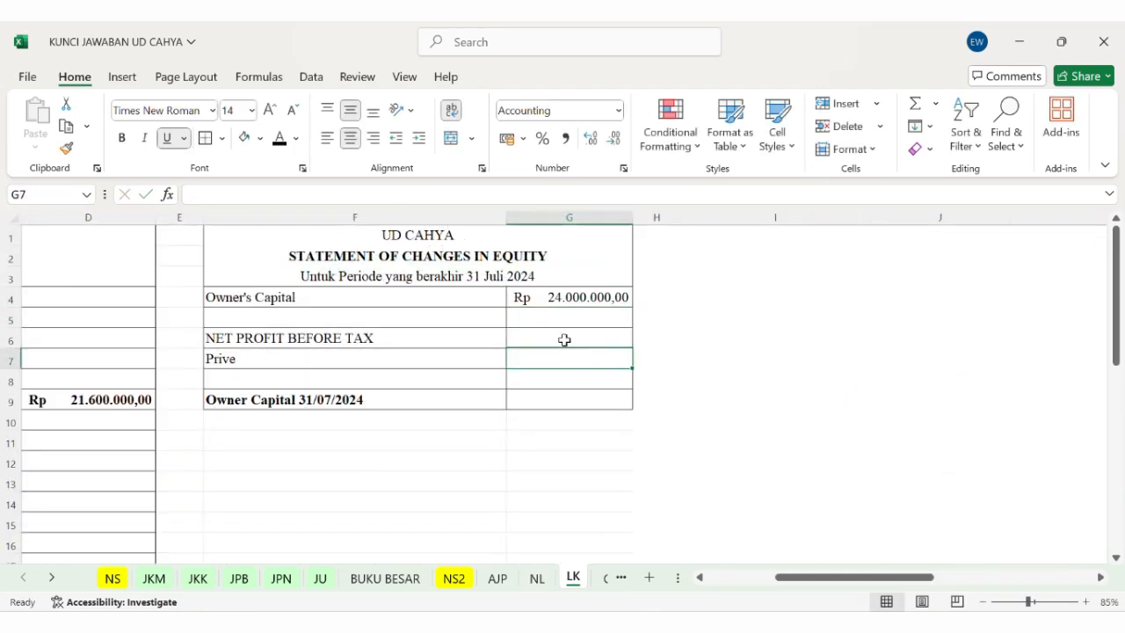
{"action": "left_click", "coordinate": [564, 339]}
{"action": "type", "text": "="}
{"action": "scroll", "coordinate": [211, 457], "scroll_direction": "left", "scroll_amount": 2}
{"action": "scroll", "coordinate": [211, 457], "scroll_direction": "down", "scroll_amount": 5}
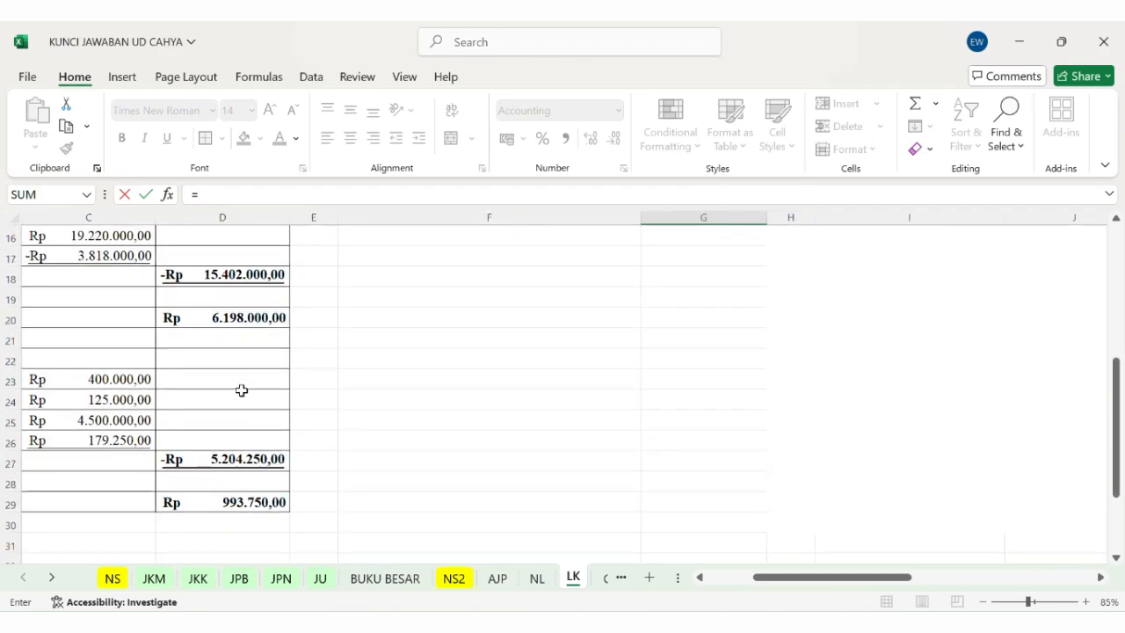
{"action": "left_click", "coordinate": [218, 510]}
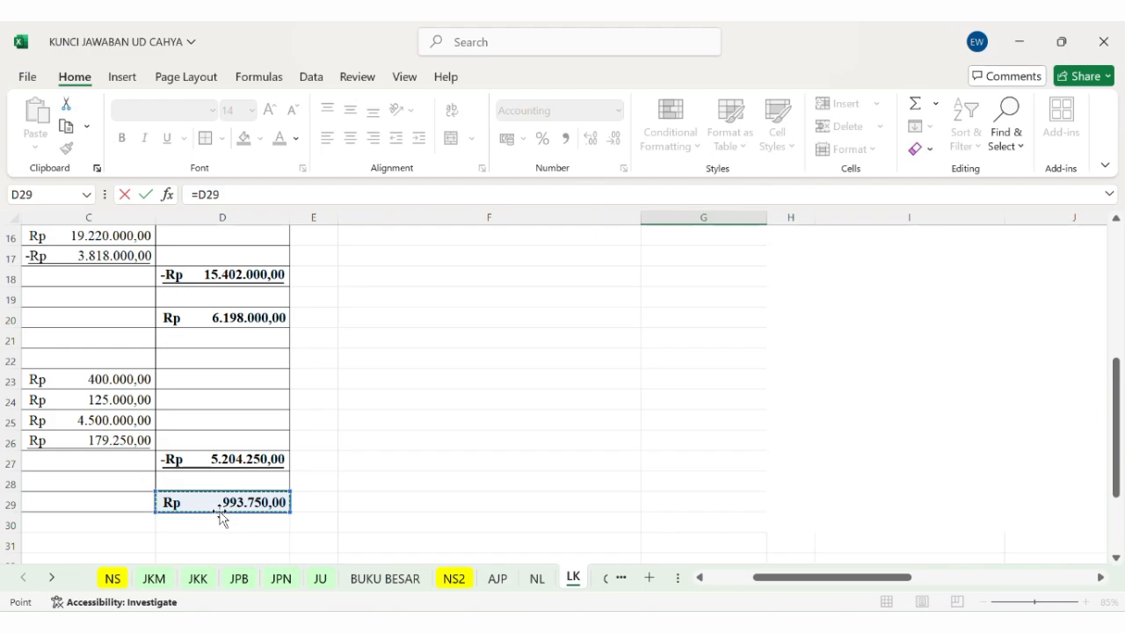
{"action": "key", "text": "Return"}
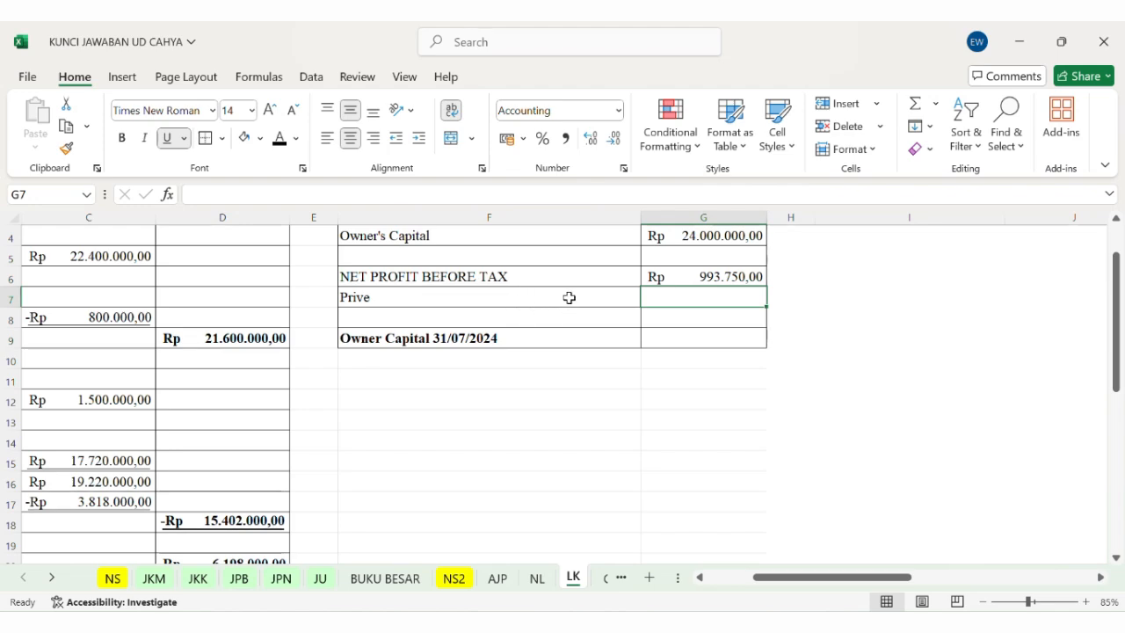
Step: Bring the Prive amount into G7 as a negative link to its Balance Sheet debit with =-NL!K16
{"action": "type", "text": "=-"}
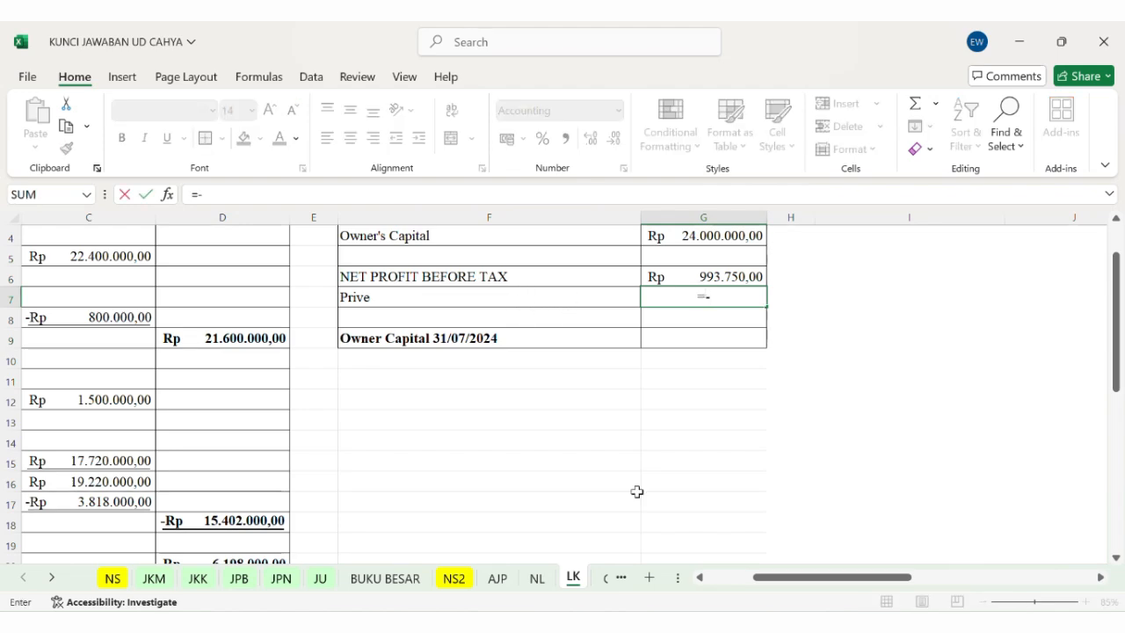
{"action": "left_click", "coordinate": [536, 579]}
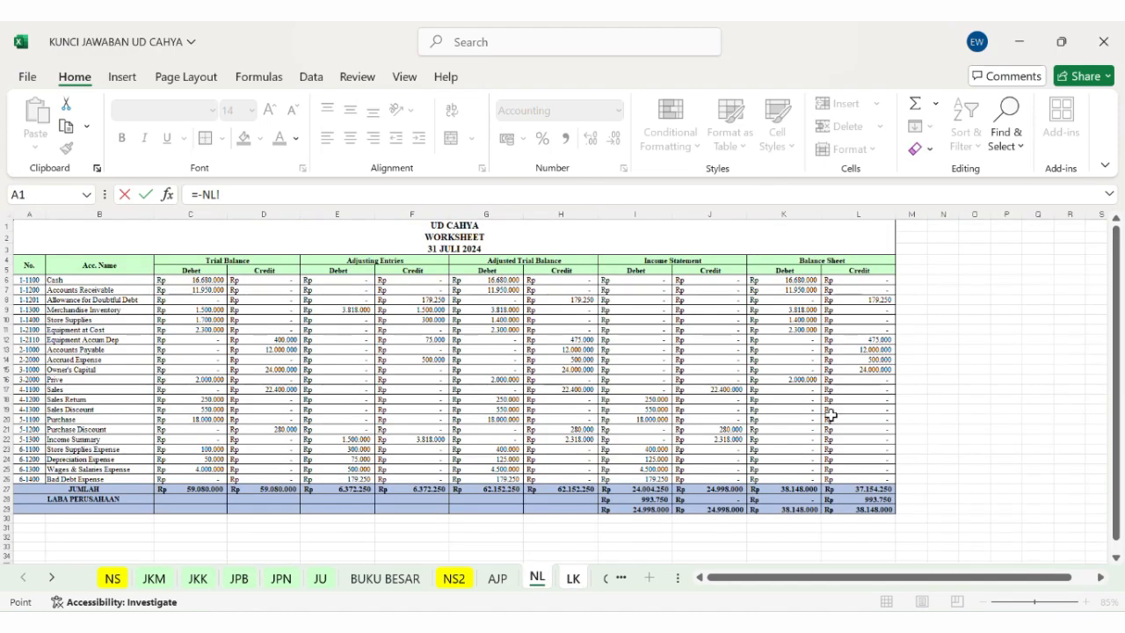
{"action": "left_click", "coordinate": [806, 379]}
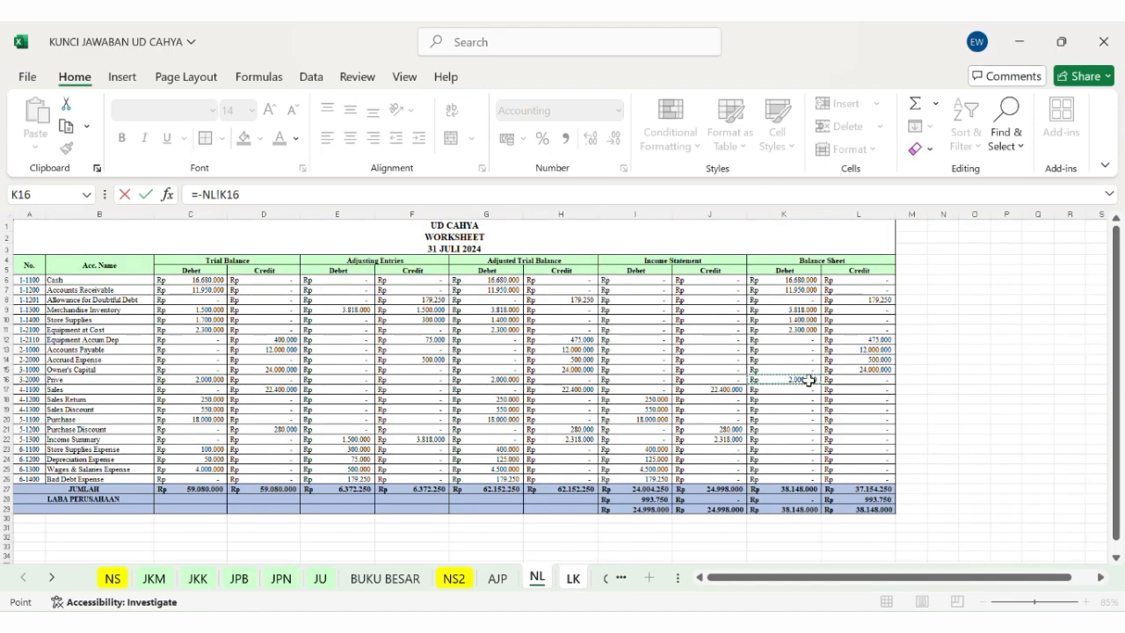
{"action": "key", "text": "Return"}
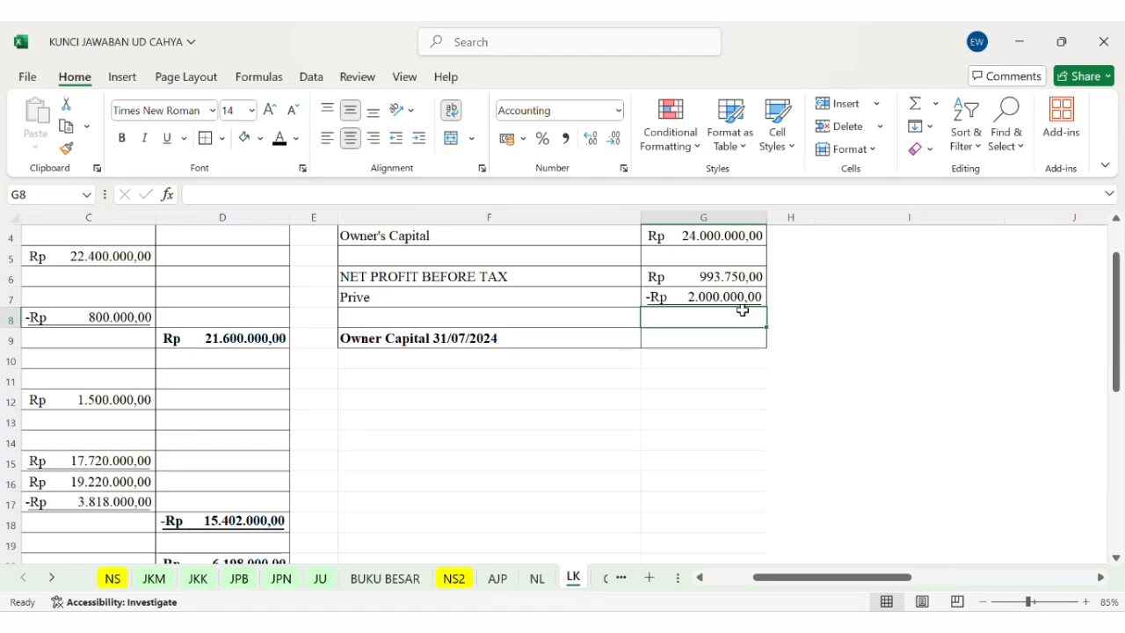
Step: Calculate Owner Capital 31/07/2024 in G9 of the Statement of Changes in Equity with =G4+G6+G7
{"action": "left_click", "coordinate": [715, 335]}
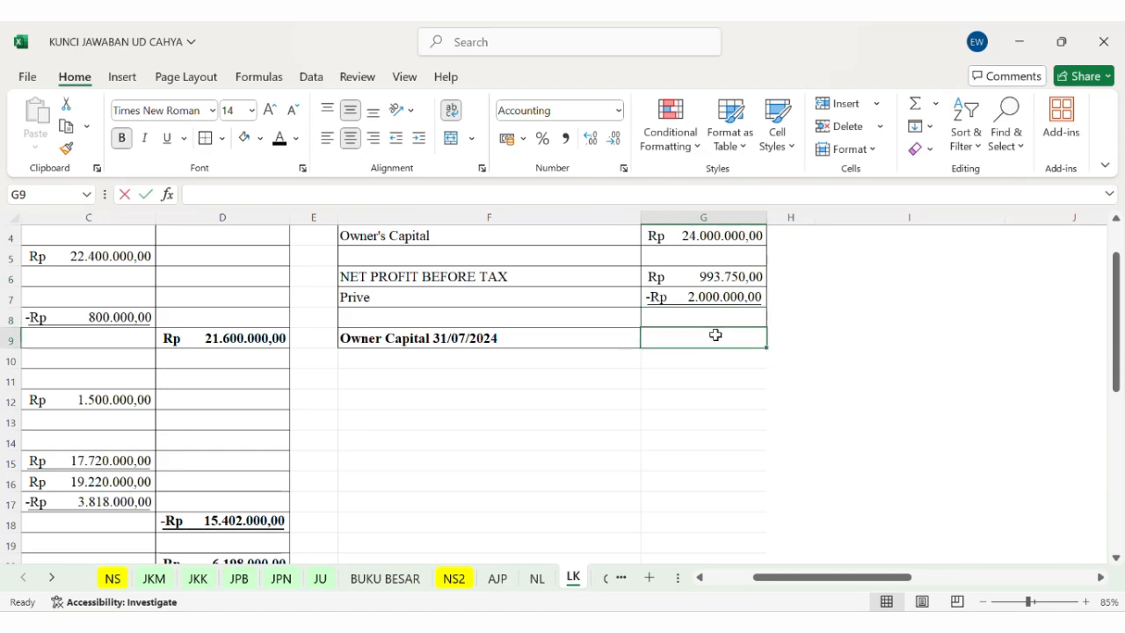
{"action": "type", "text": "="}
{"action": "scroll", "coordinate": [712, 316], "scroll_direction": "up", "scroll_amount": 1}
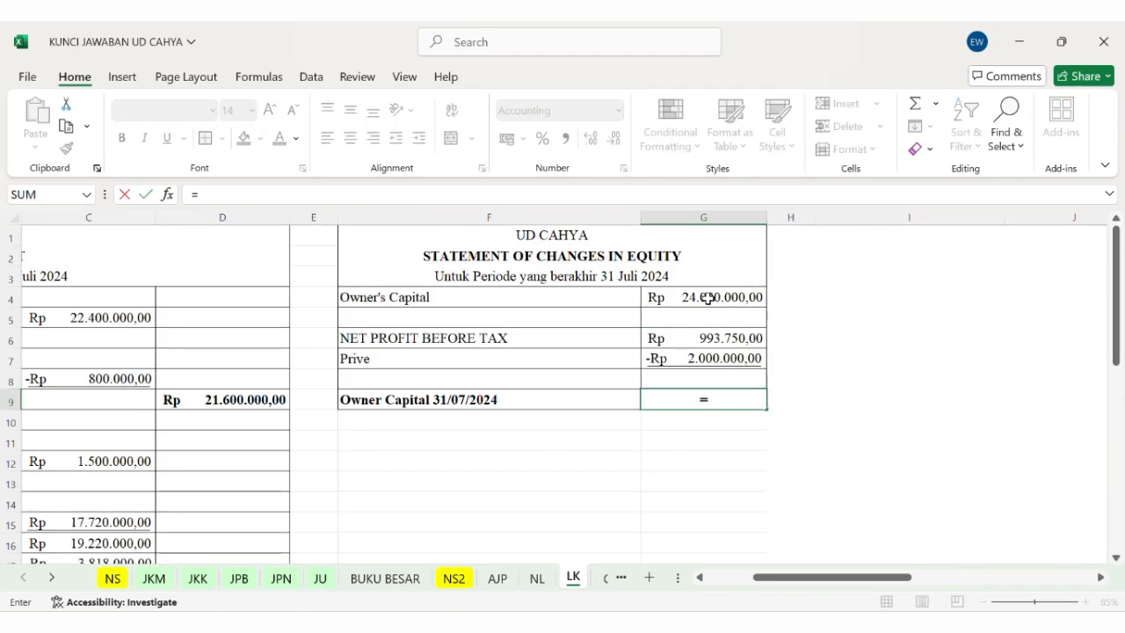
{"action": "left_click", "coordinate": [707, 297]}
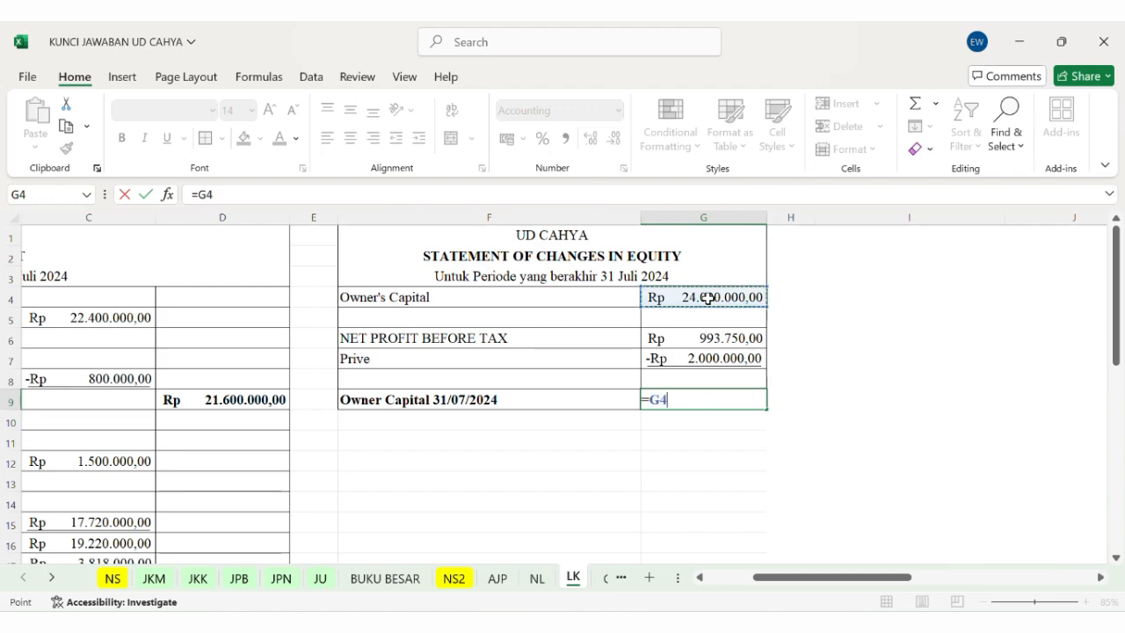
{"action": "type", "text": "+"}
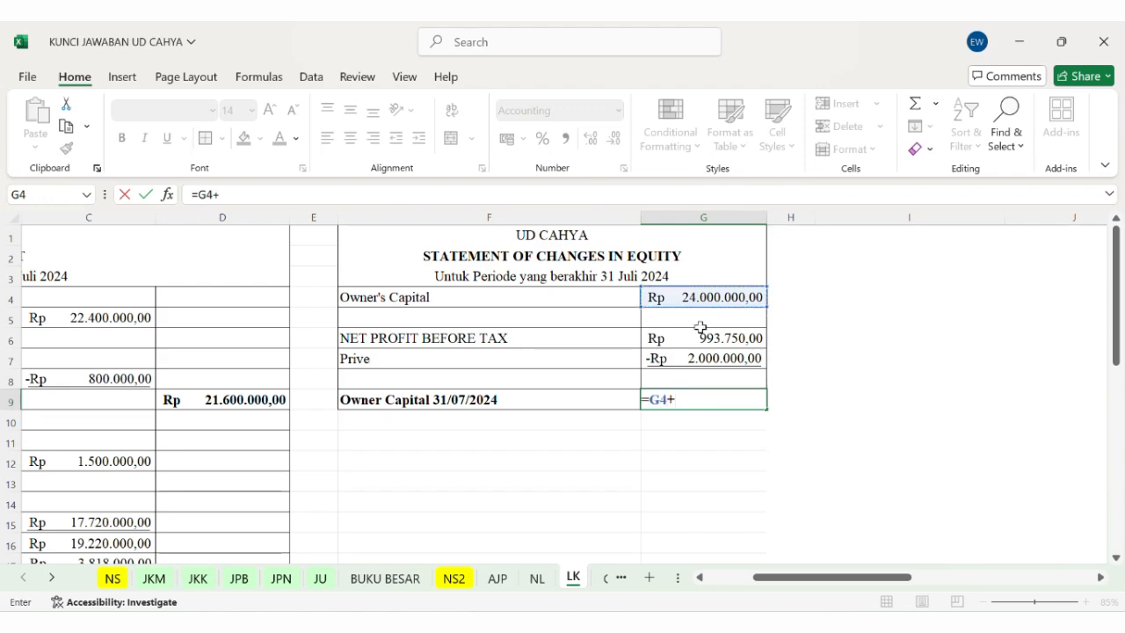
{"action": "left_click", "coordinate": [703, 324]}
{"action": "left_click", "coordinate": [692, 338]}
{"action": "type", "text": "+"}
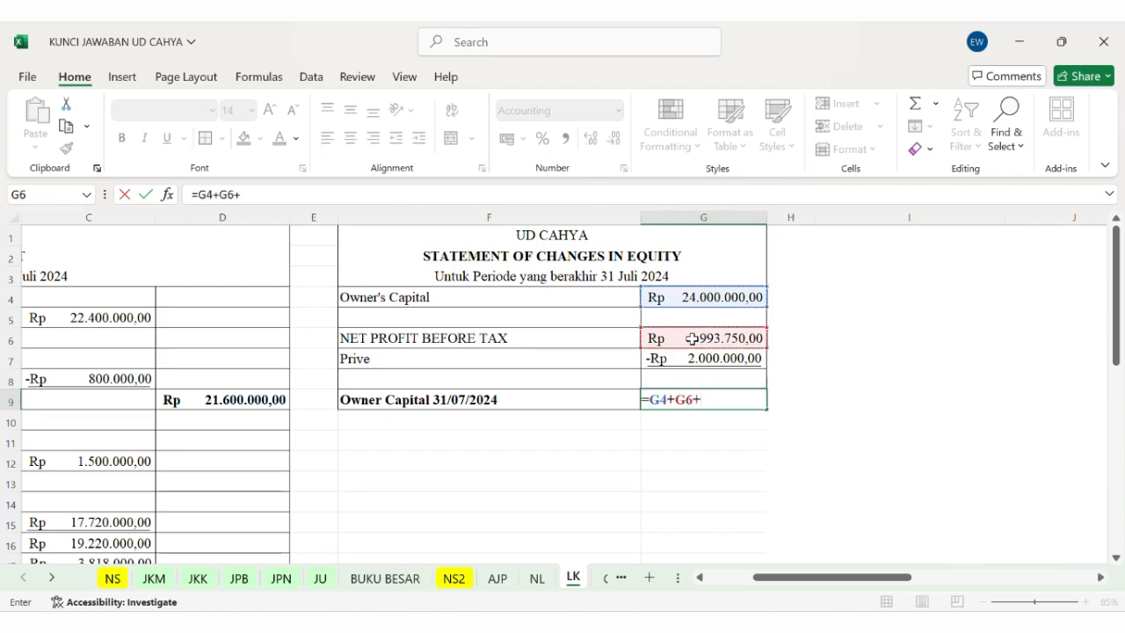
{"action": "left_click", "coordinate": [683, 359]}
{"action": "key", "text": "Return"}
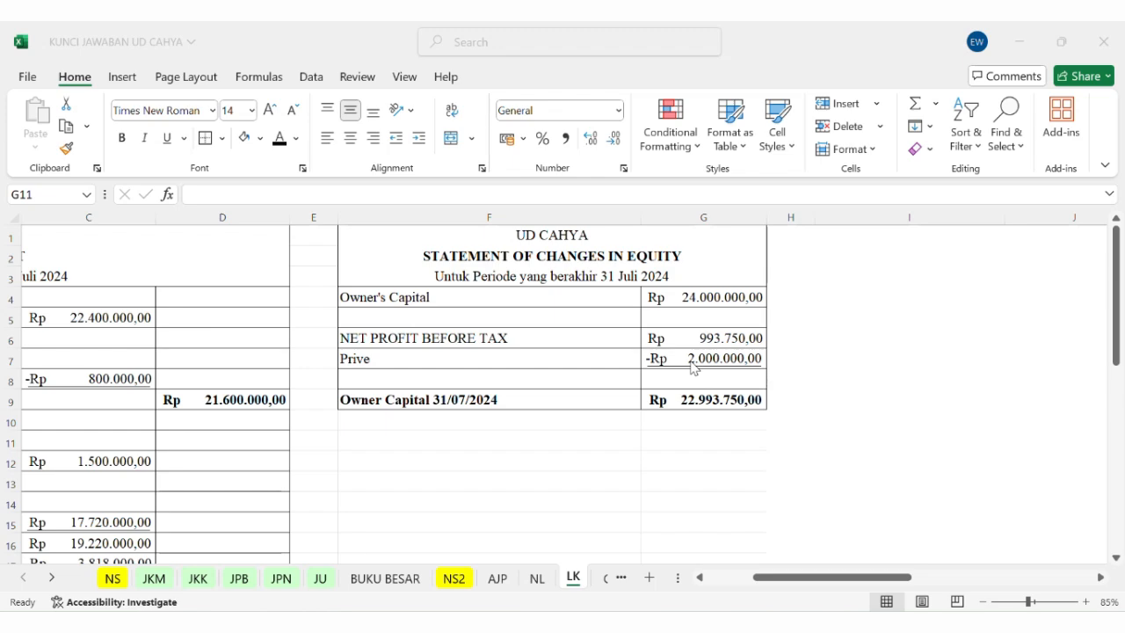
{"action": "left_click", "coordinate": [732, 370]}
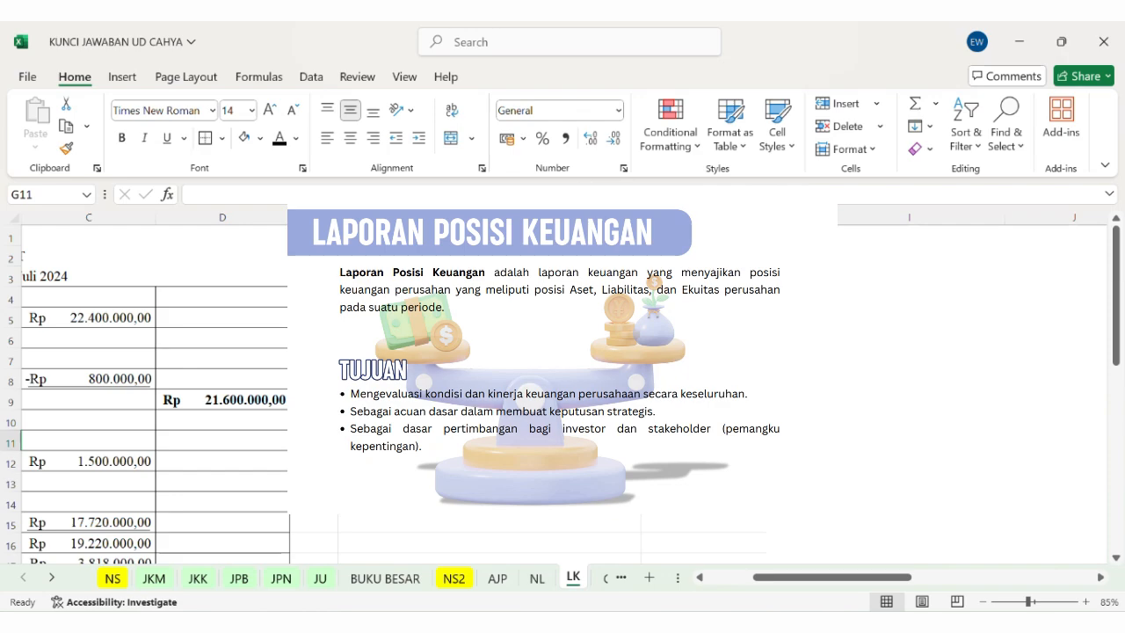
Step: Enter the heading ASSETS in cell I4 of the Statement of Financial Position on LK
{"action": "scroll", "coordinate": [846, 333], "scroll_direction": "right", "scroll_amount": 5}
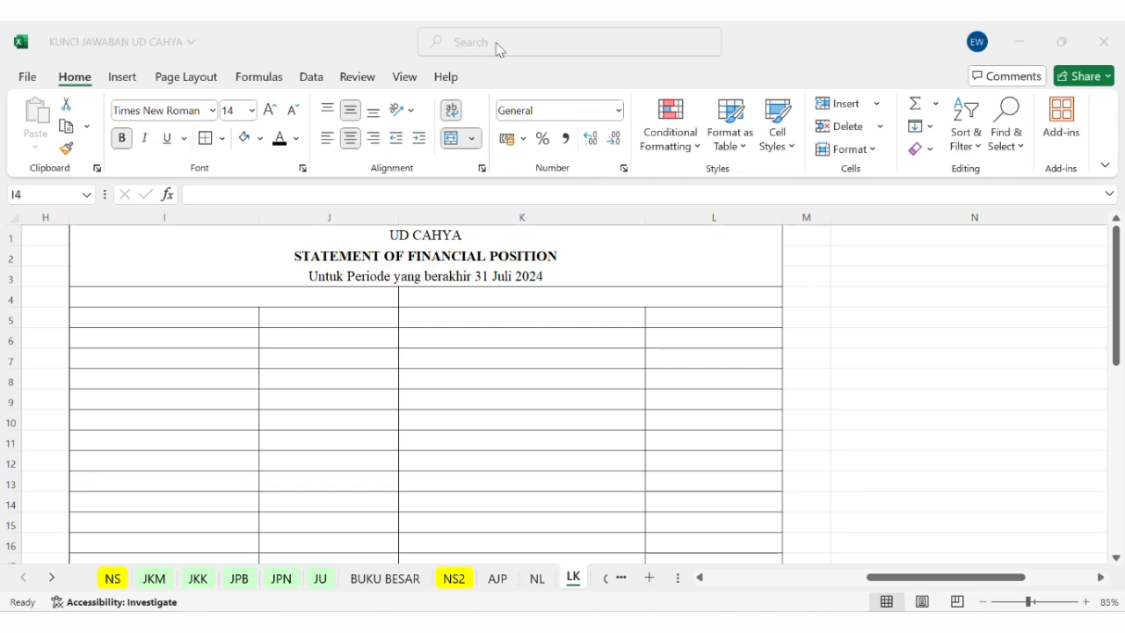
{"action": "left_click", "coordinate": [303, 292]}
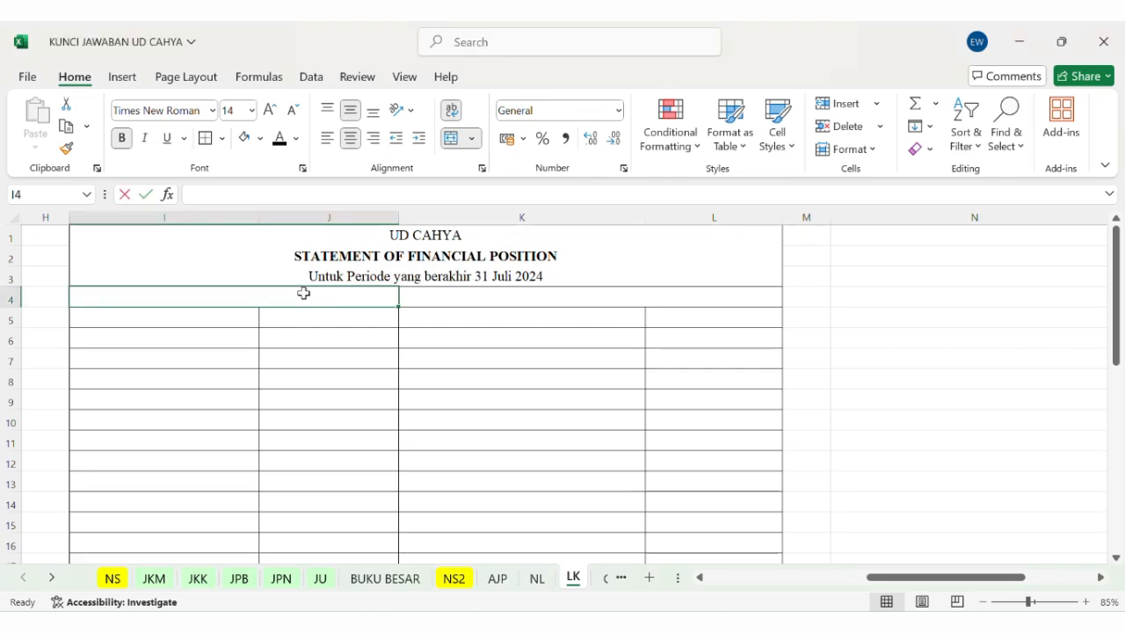
{"action": "type", "text": "ASSET"}
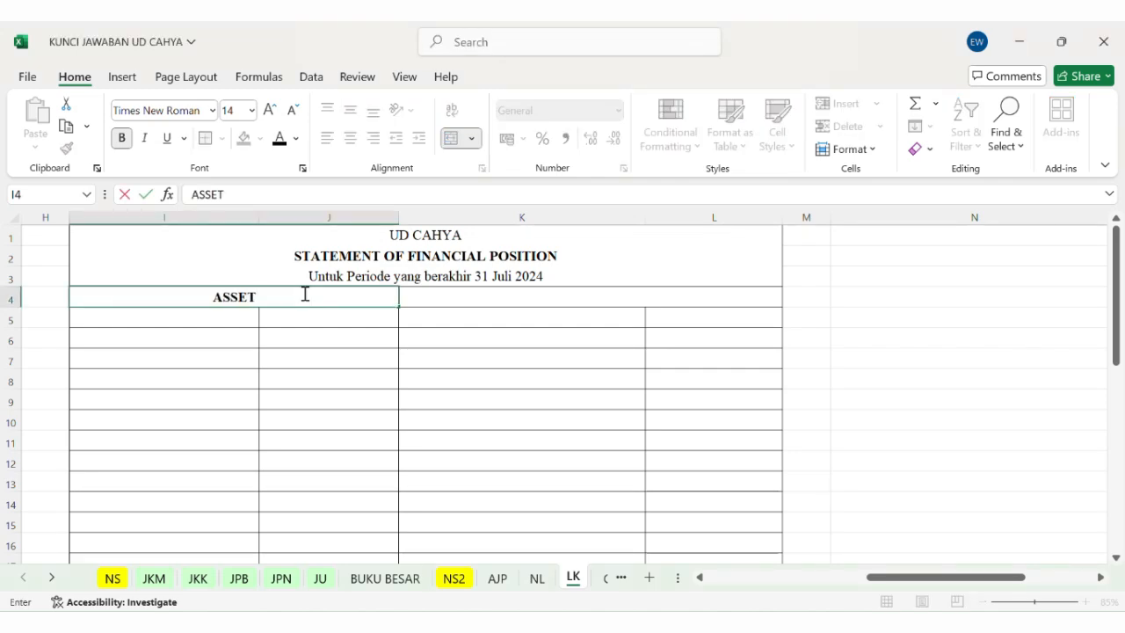
{"action": "type", "text": "S"}
{"action": "key", "text": "Tab"}
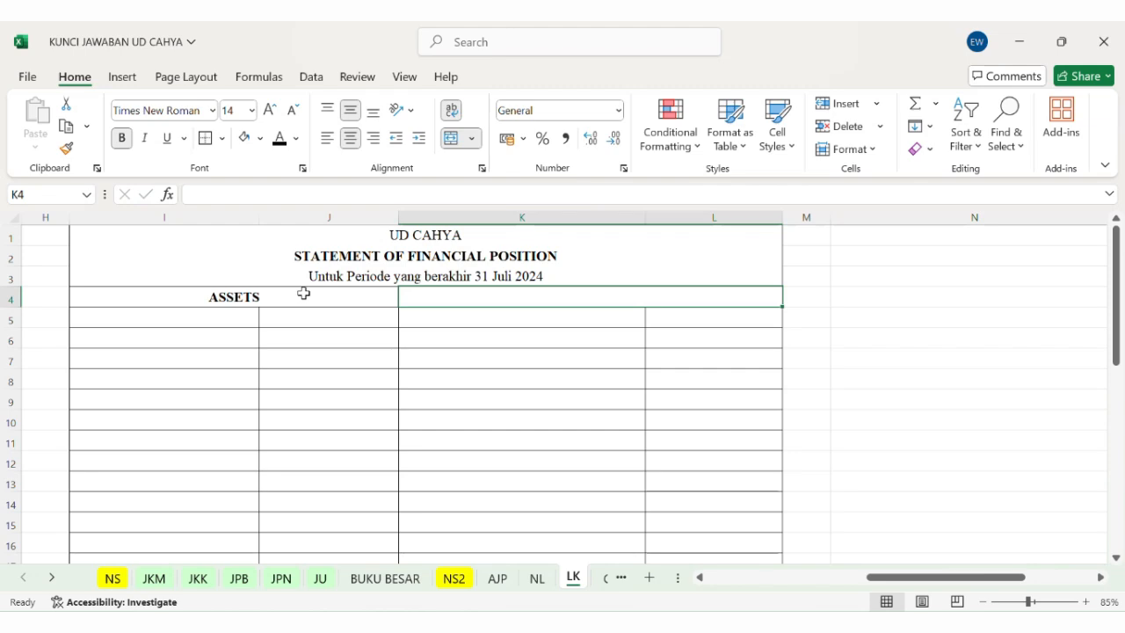
Step: Enter the heading LIABITIES & EQUITY in cell K4 of the Statement of Financial Position
{"action": "type", "text": "LIABI"}
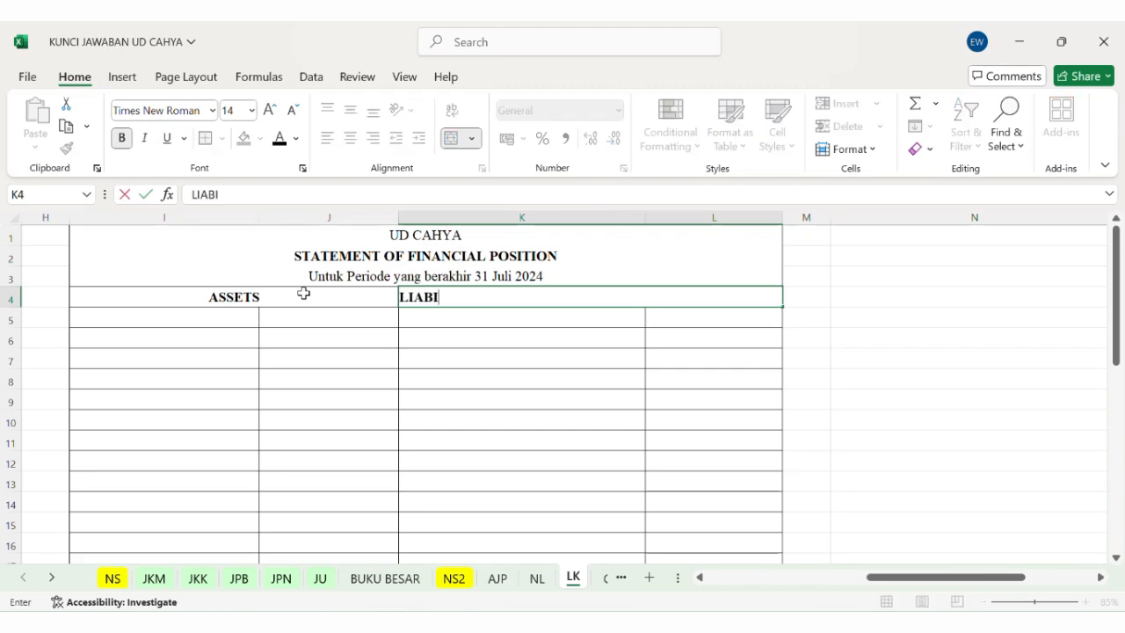
{"action": "type", "text": "TIES AND E"}
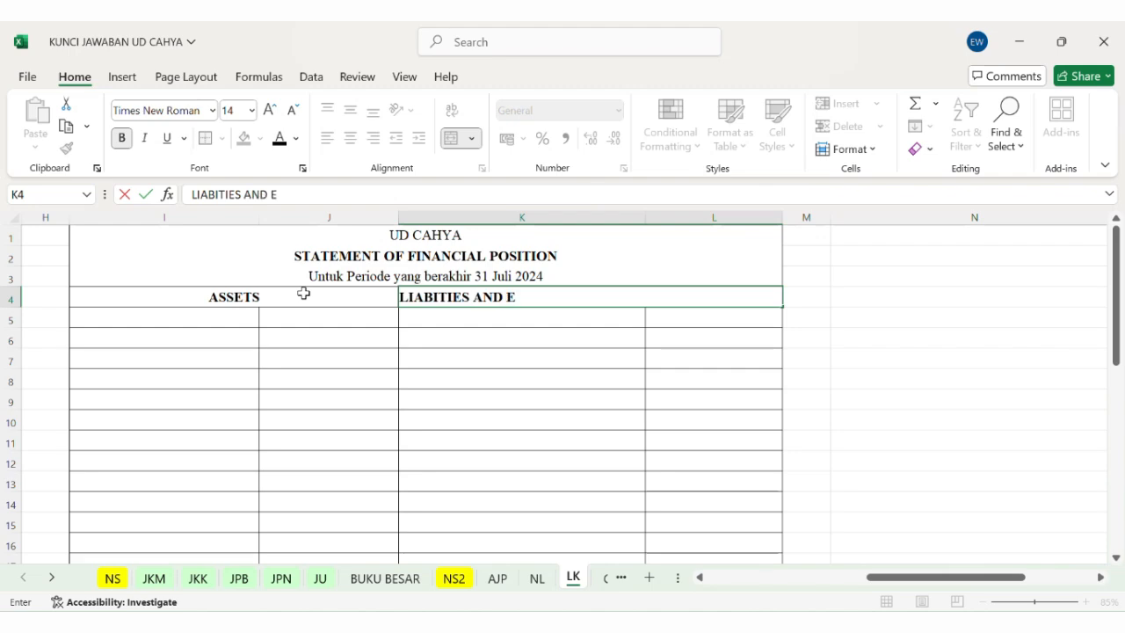
{"action": "key", "text": "BackSpace"}
{"action": "key", "text": "BackSpace"}
{"action": "key", "text": "BackSpace"}
{"action": "key", "text": "BackSpace"}
{"action": "key", "text": "BackSpace"}
{"action": "type", "text": "& EQU"}
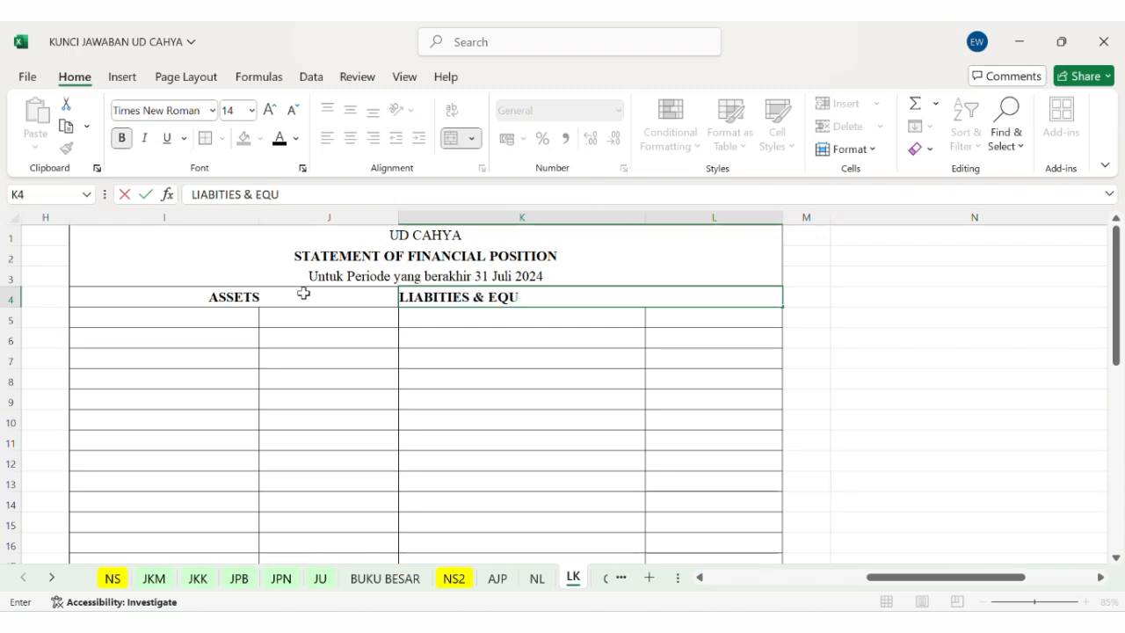
{"action": "type", "text": "ITY"}
{"action": "key", "text": "Return"}
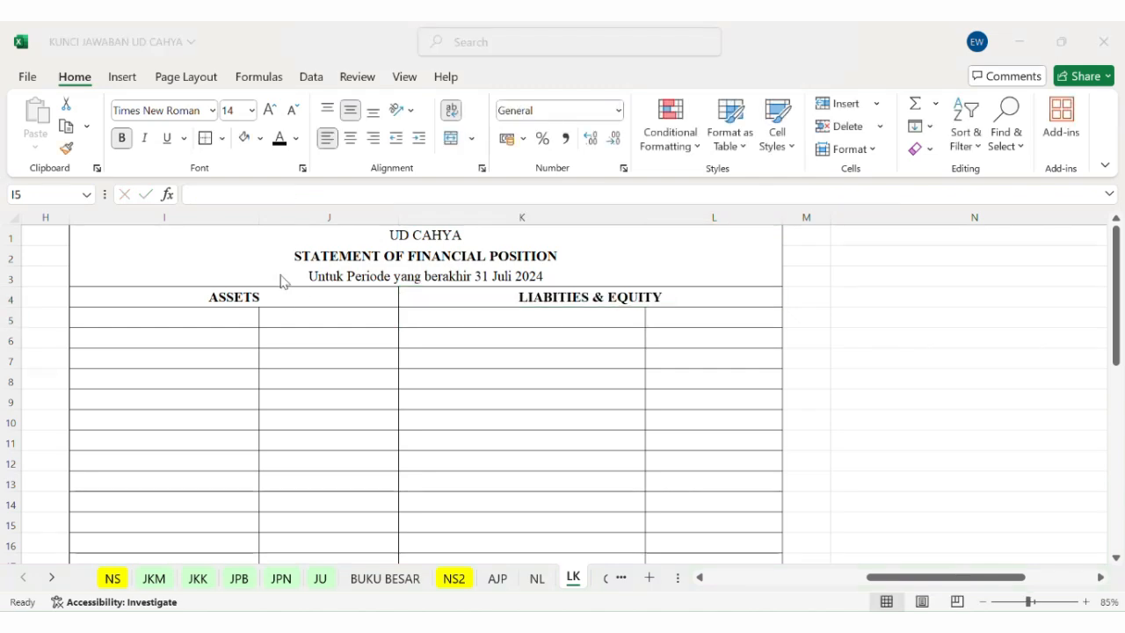
Step: Enter the subheading "Current Assets:" in cell I5 under ASSETS
{"action": "left_click", "coordinate": [206, 323]}
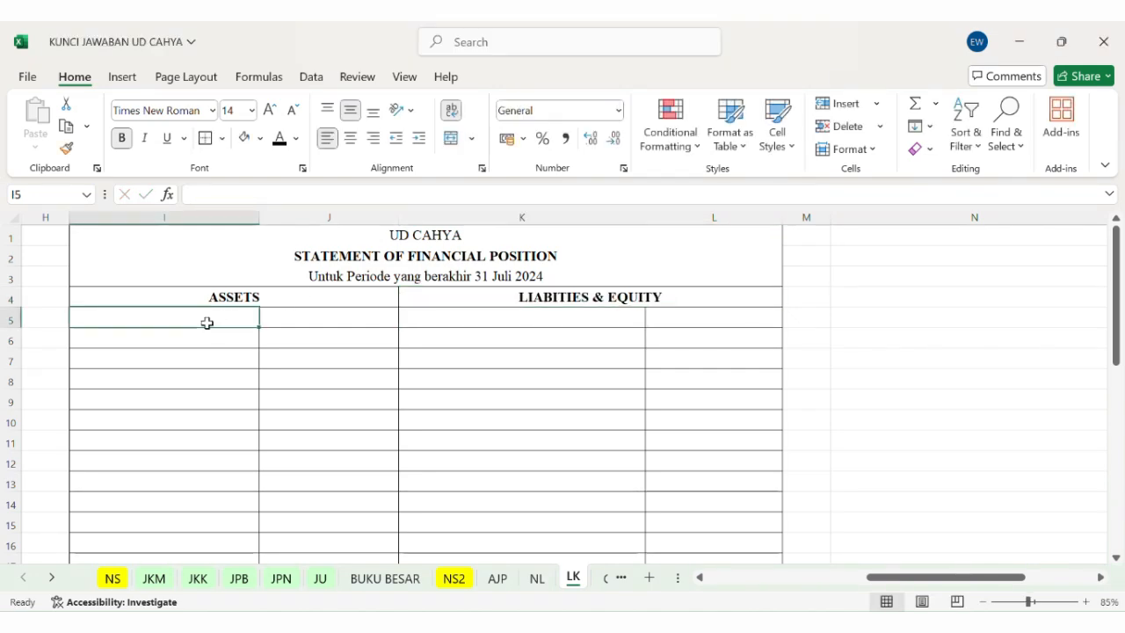
{"action": "type", "text": "Curr"}
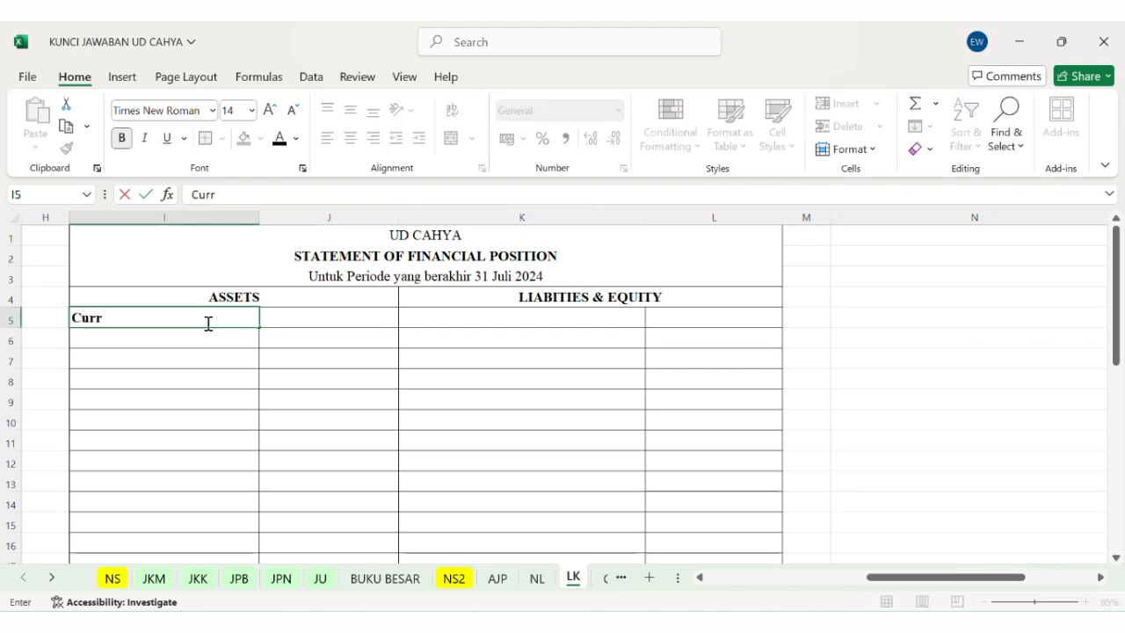
{"action": "type", "text": "ent Ass"}
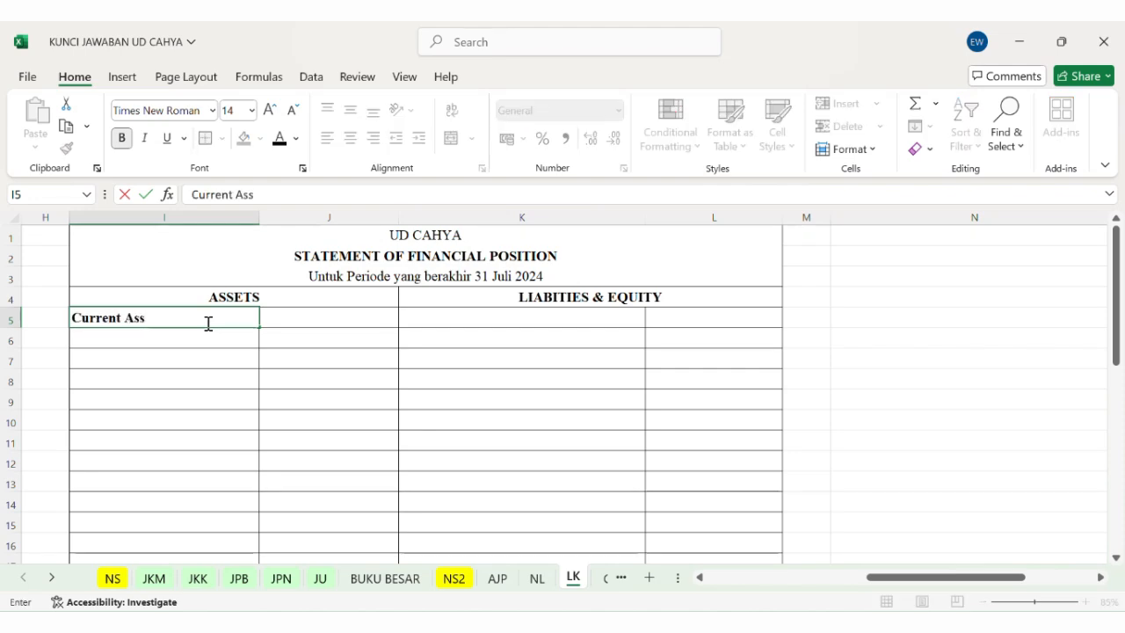
{"action": "type", "text": "ets:"}
{"action": "key", "text": "Return"}
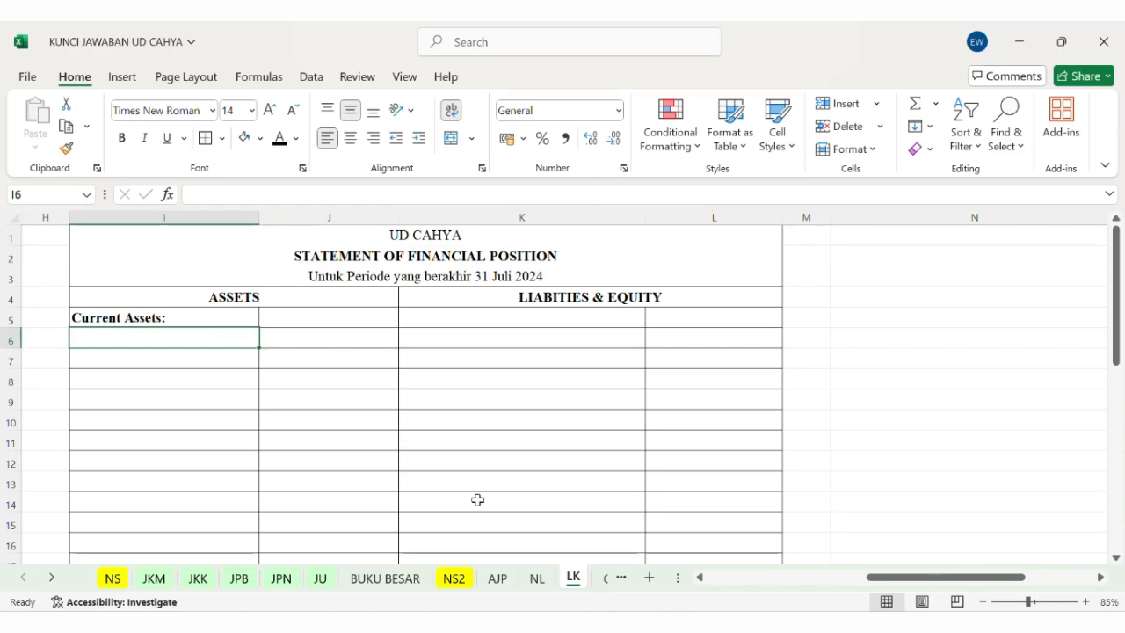
Step: Copy the account names Cash through Store Supplies from NL B6:B10 and paste them as links into LK starting at I6
{"action": "left_click", "coordinate": [536, 580]}
{"action": "left_click_drag", "start_coordinate": [72, 281], "coordinate": [77, 318]}
{"action": "key", "text": "ctrl+c"}
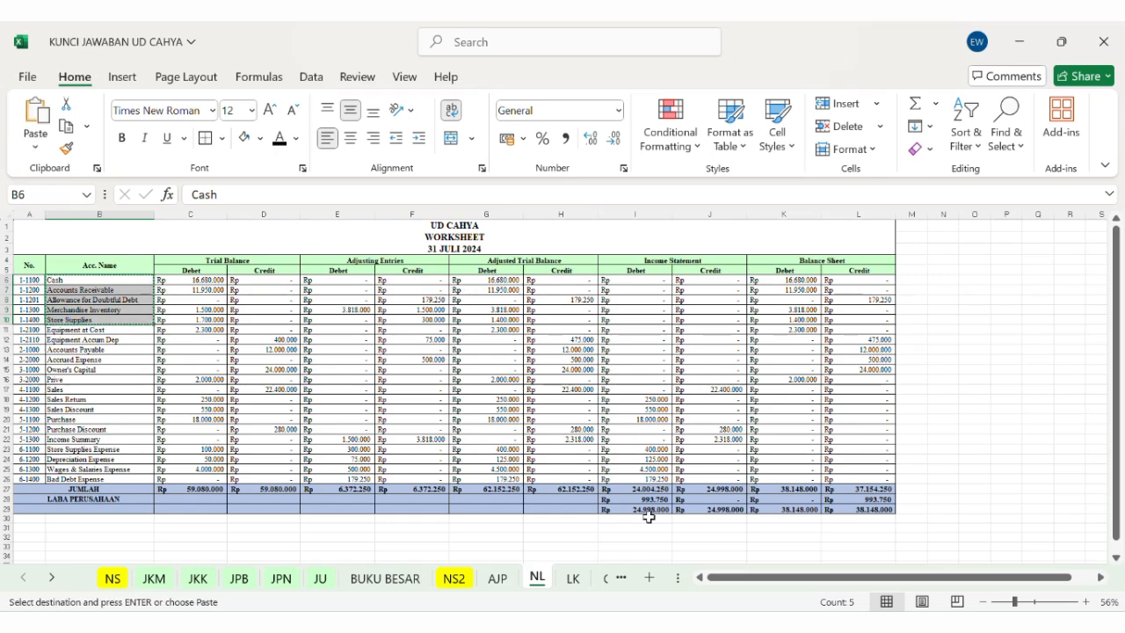
{"action": "left_click", "coordinate": [572, 578]}
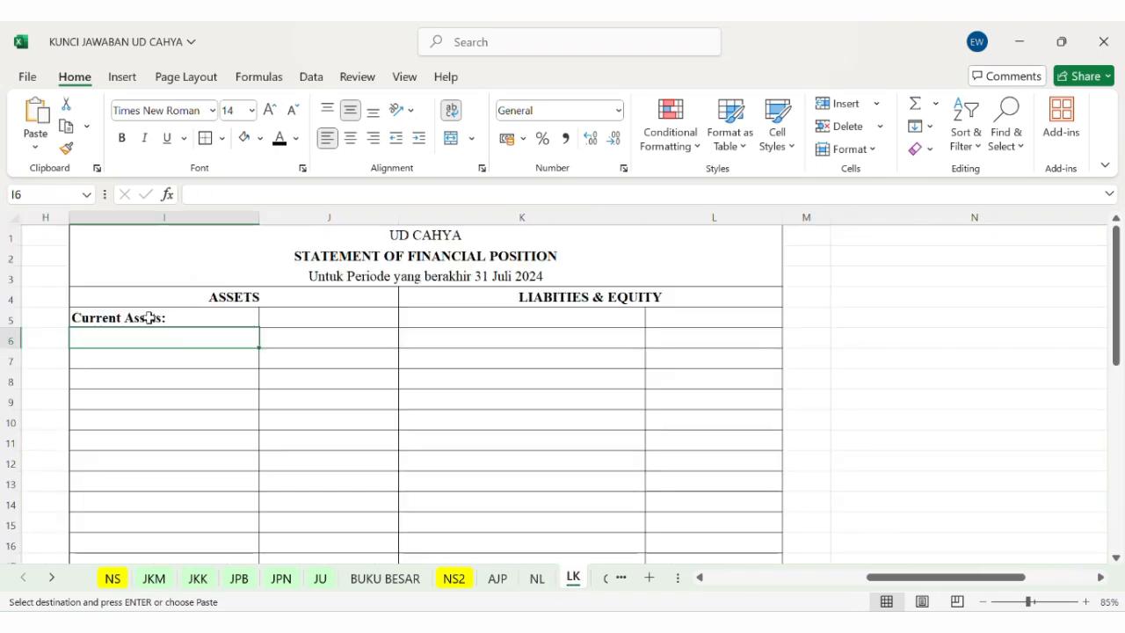
{"action": "left_click", "coordinate": [35, 146]}
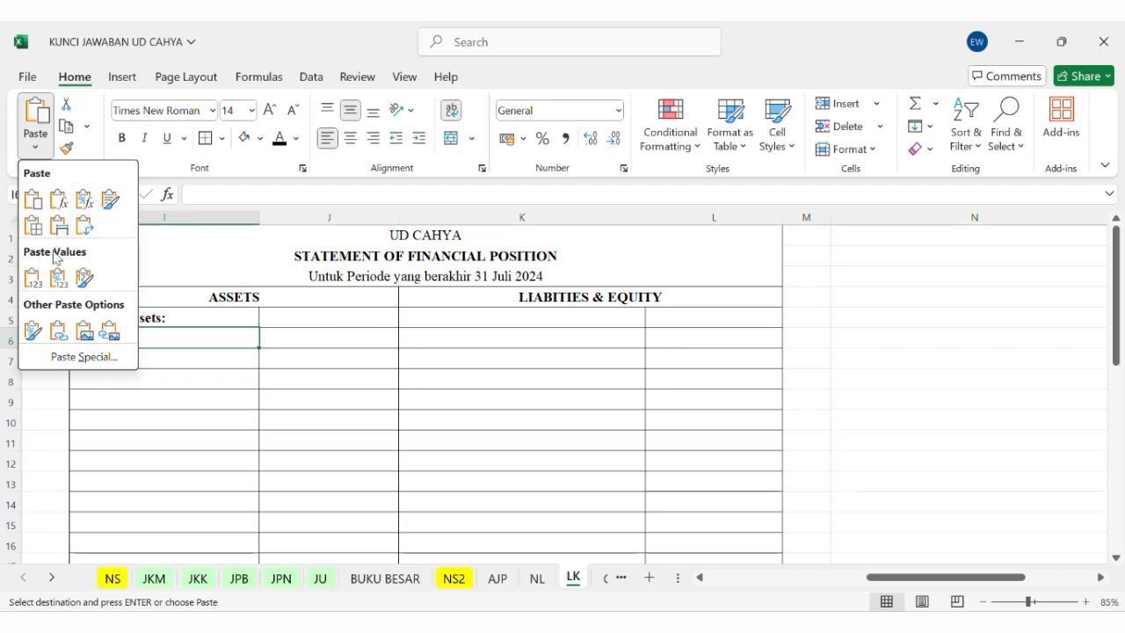
{"action": "left_click", "coordinate": [58, 330]}
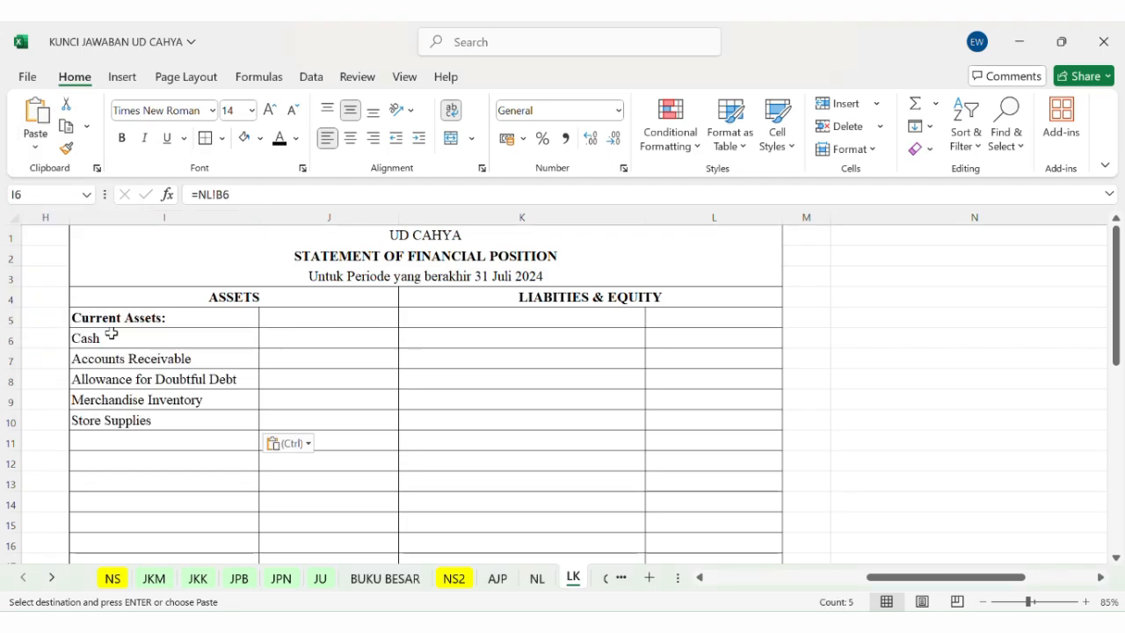
Step: Link the Cash amount in J6 to its Balance Sheet debit with =NL!K6 and fill the formula down to Store Supplies in J10
{"action": "left_click", "coordinate": [313, 339]}
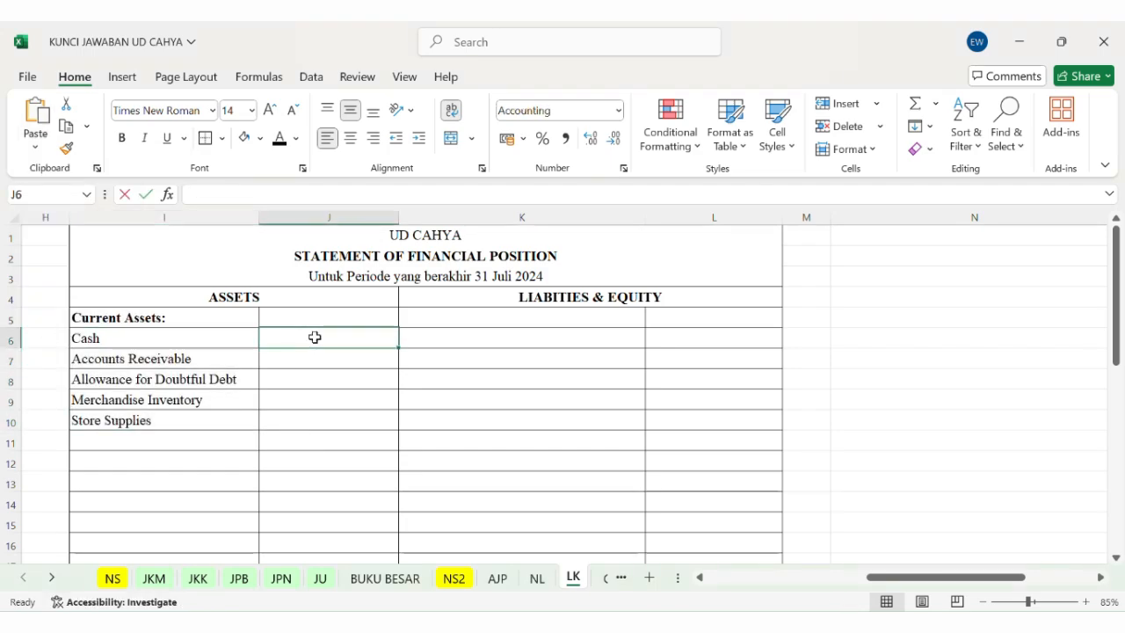
{"action": "type", "text": "="}
{"action": "left_click", "coordinate": [537, 578]}
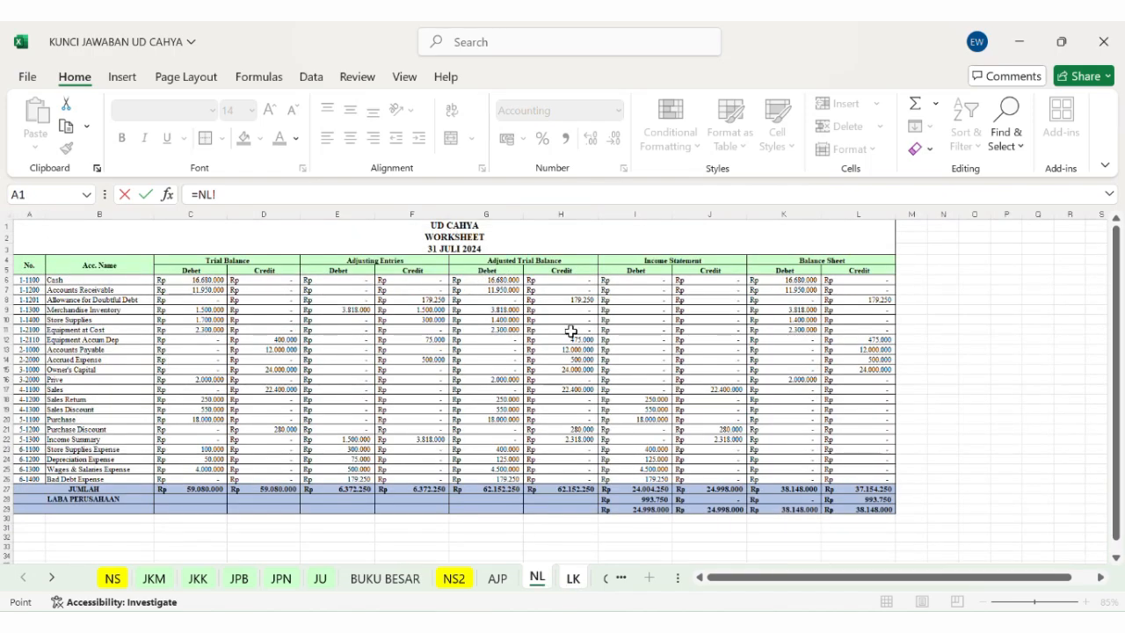
{"action": "left_click", "coordinate": [810, 279]}
{"action": "key", "text": "Return"}
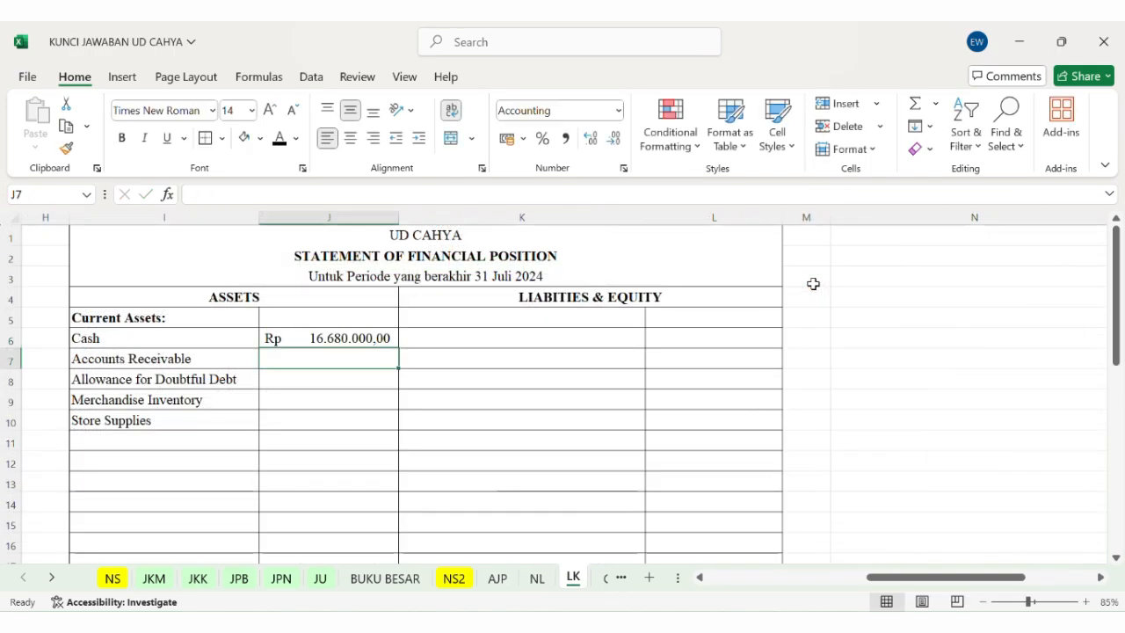
{"action": "left_click", "coordinate": [384, 343]}
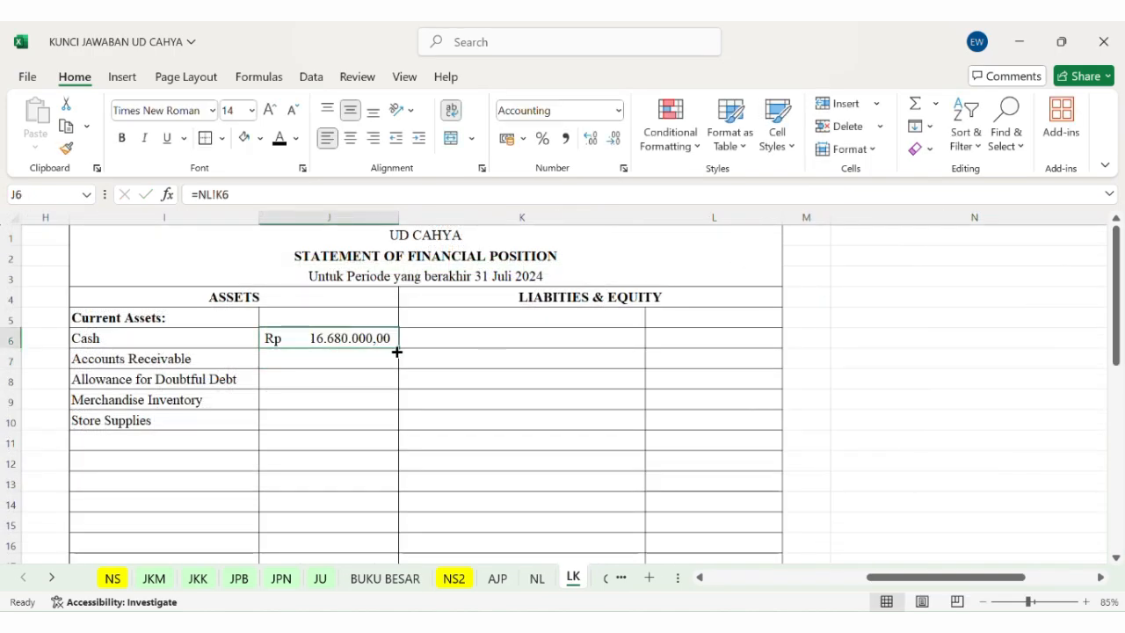
{"action": "left_click_drag", "start_coordinate": [396, 352], "coordinate": [395, 428]}
Step: Replace the Allowance for Doubtful Debt formula in J8 with a negative link to its Balance Sheet credit, =-NL!L8
{"action": "left_click", "coordinate": [362, 384]}
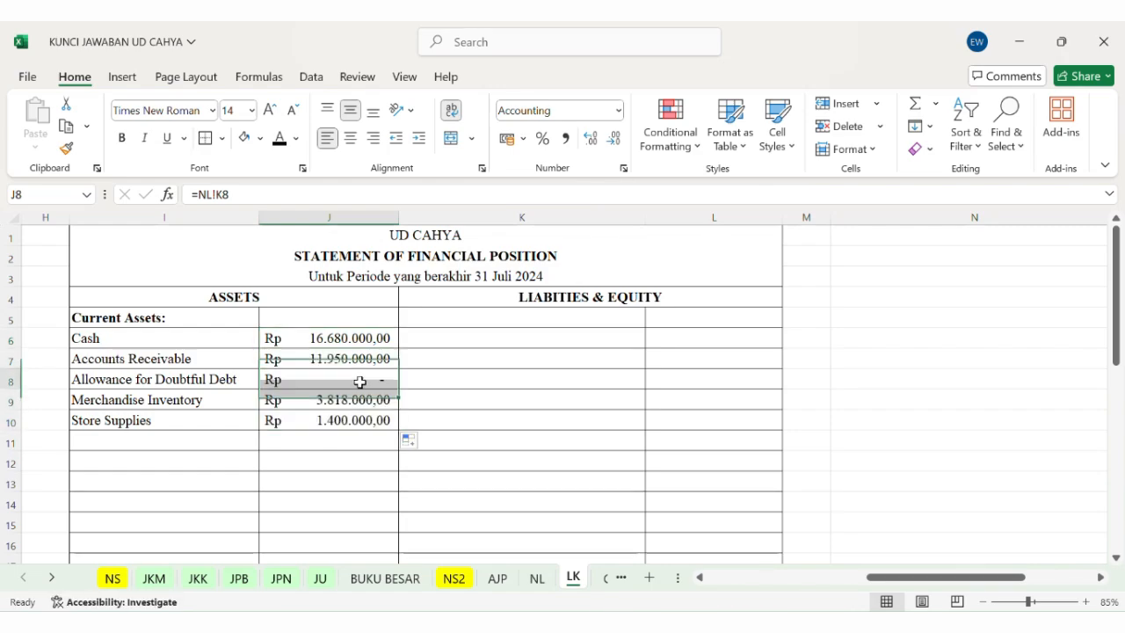
{"action": "type", "text": "=-"}
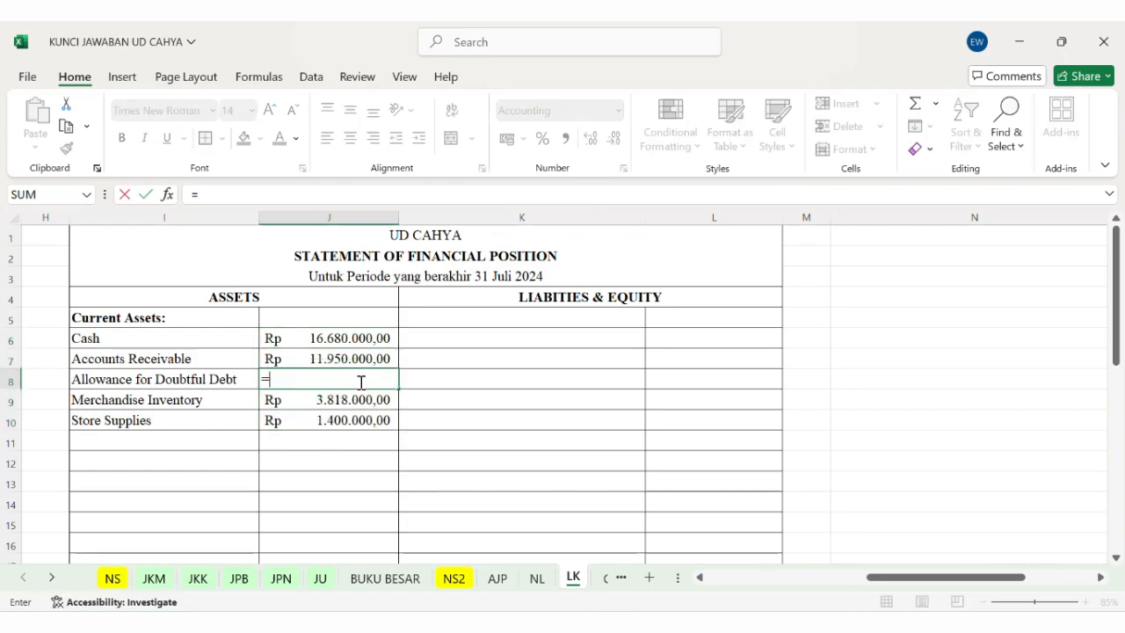
{"action": "left_click", "coordinate": [536, 580]}
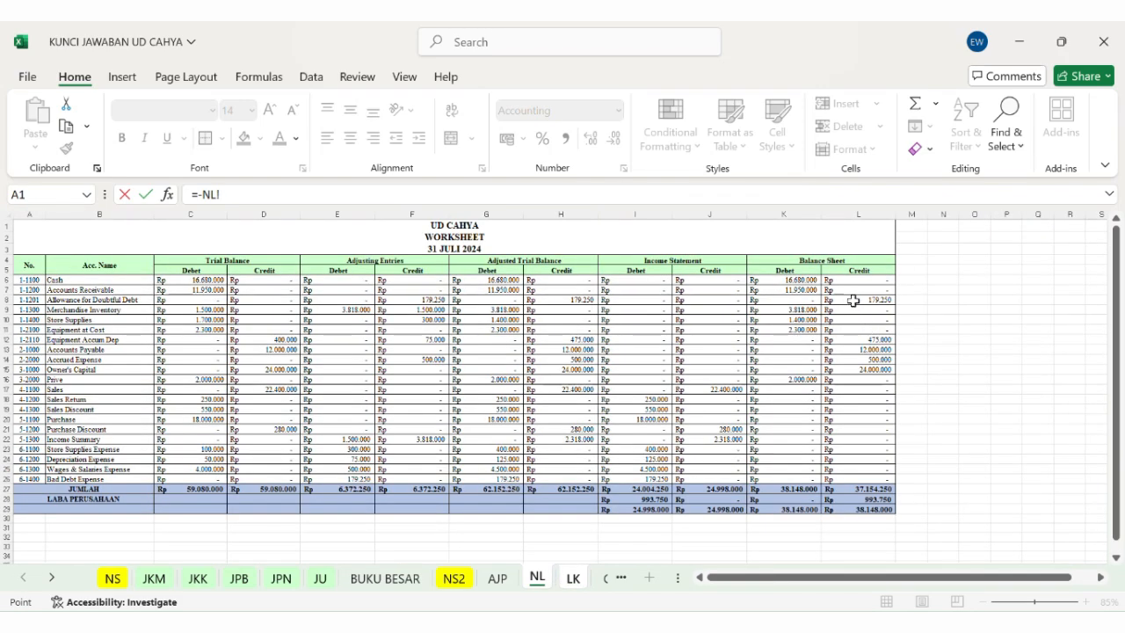
{"action": "left_click", "coordinate": [852, 300]}
{"action": "key", "text": "Return"}
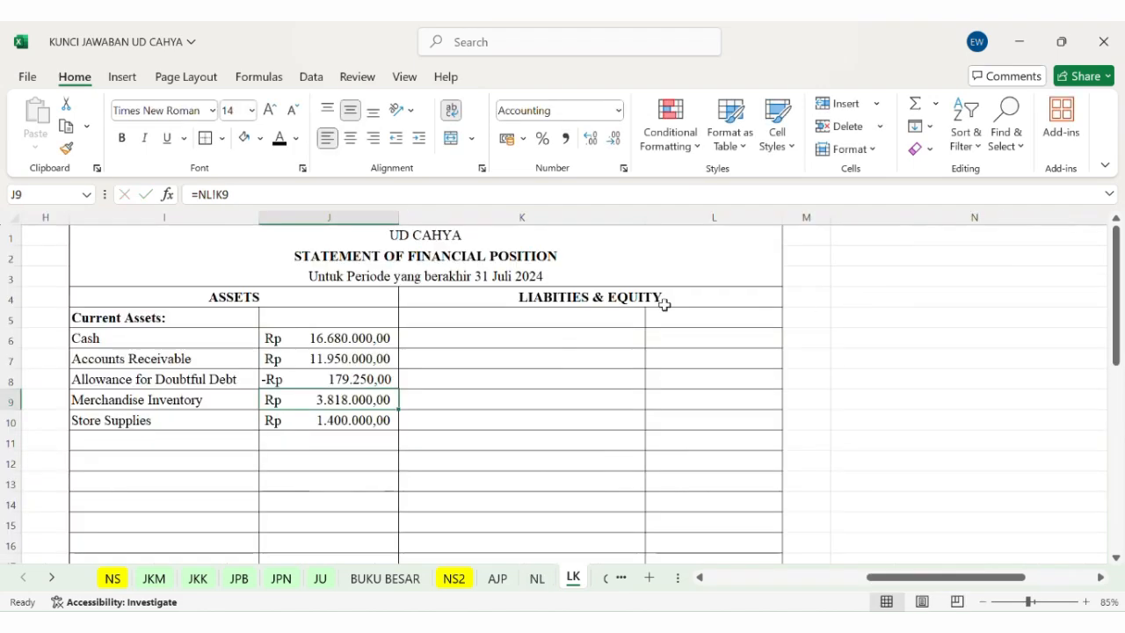
Step: Enter the label "Total Current Assets" in cell I11 below Store Supplies
{"action": "left_click", "coordinate": [187, 444]}
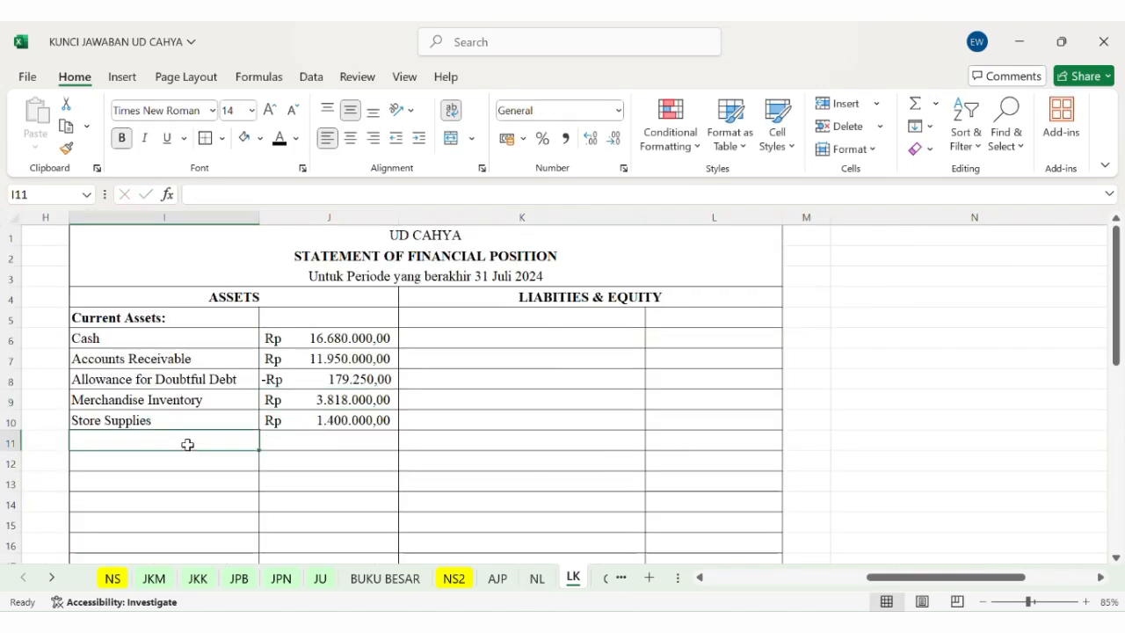
{"action": "type", "text": "Total Cu"}
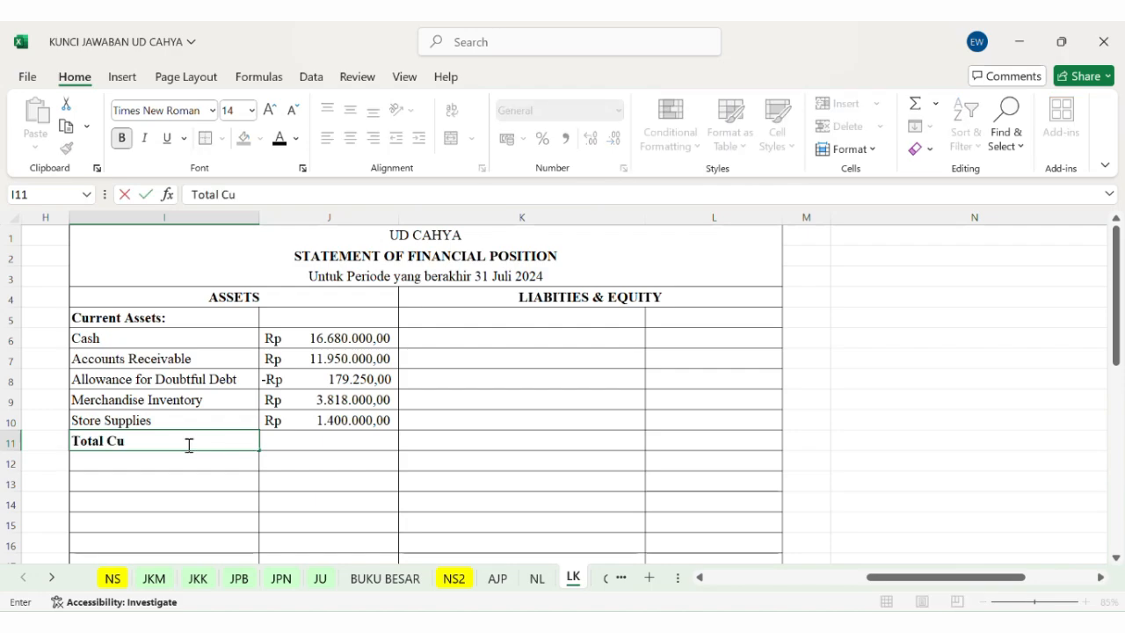
{"action": "type", "text": "rrent Assets"}
{"action": "key", "text": "Tab"}
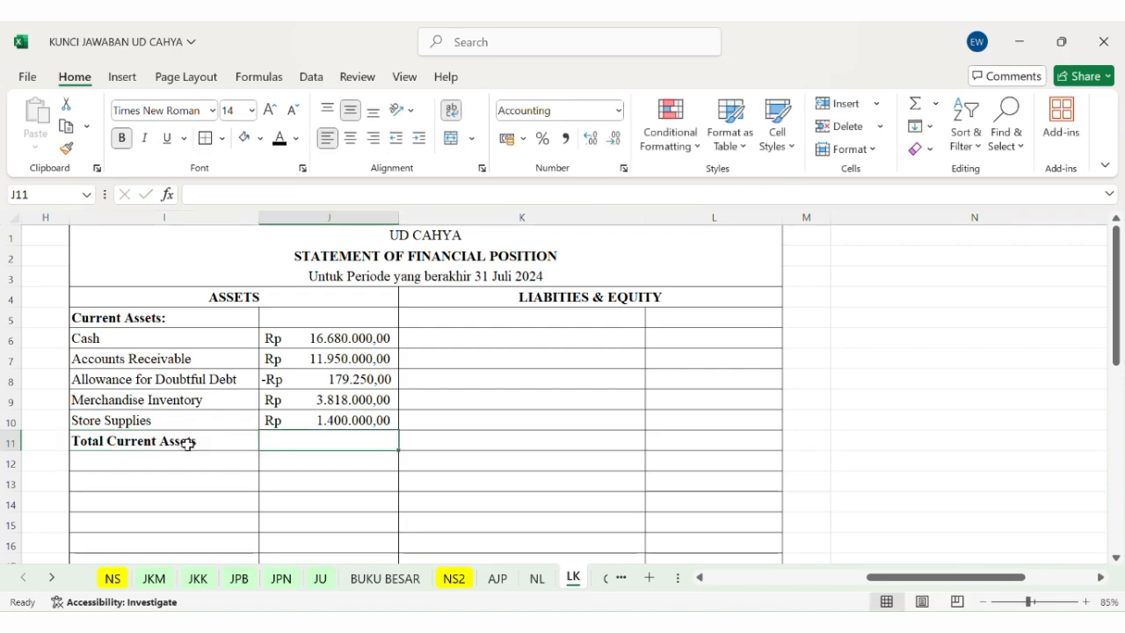
Step: Total the current assets in J11 with a SUM of J6:J10 and underline the Store Supplies amount in J10
{"action": "type", "text": "=sum("}
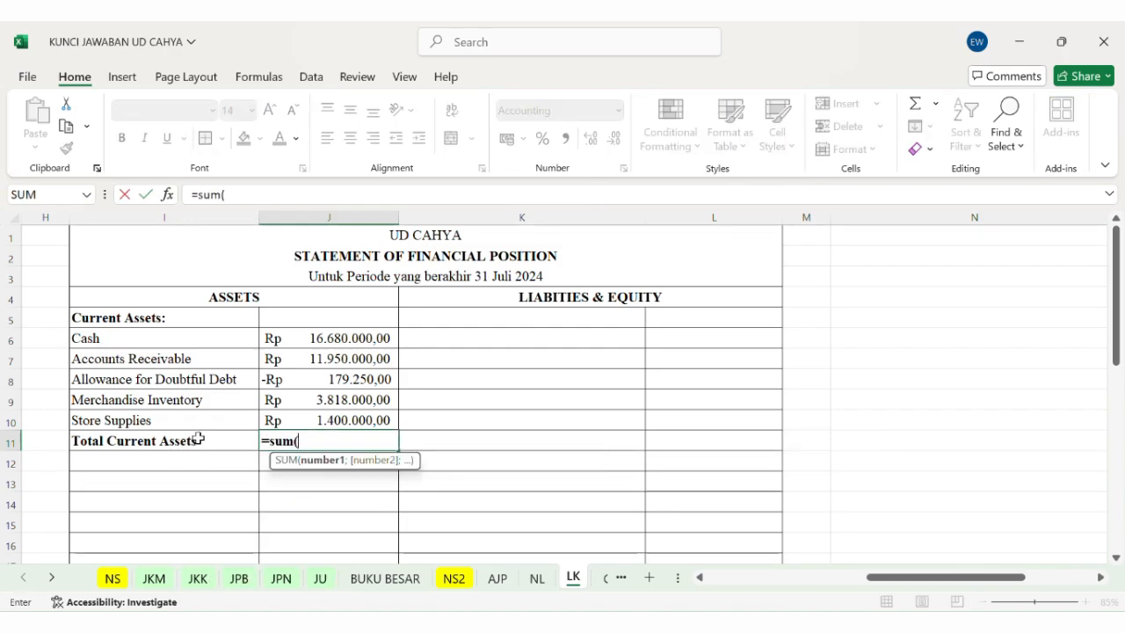
{"action": "left_click", "coordinate": [338, 335]}
{"action": "left_click_drag", "start_coordinate": [339, 334], "coordinate": [341, 421]}
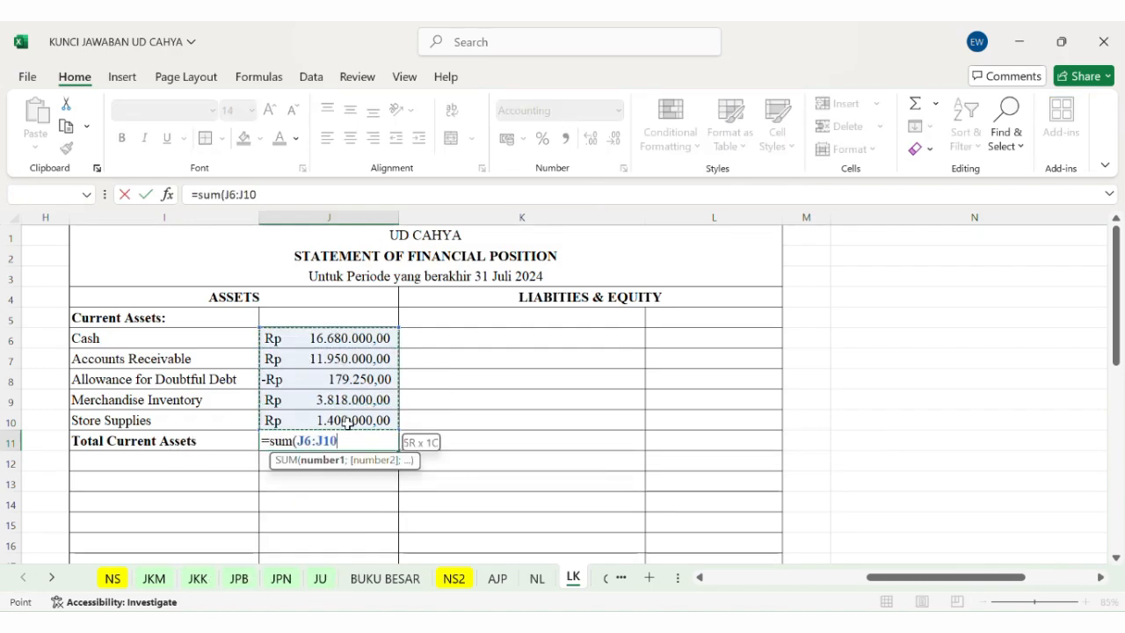
{"action": "key", "text": "Return"}
{"action": "left_click", "coordinate": [339, 422]}
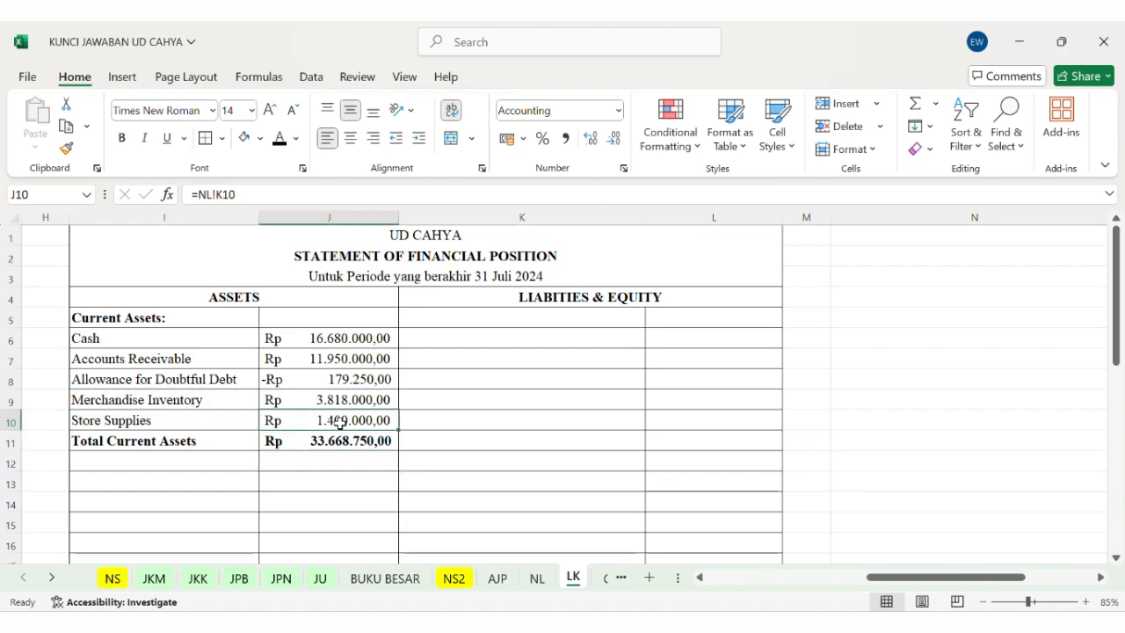
Step: Enter the subheading "Fixed Assets" in cell I13, leaving row 12 blank
{"action": "left_click", "coordinate": [193, 460]}
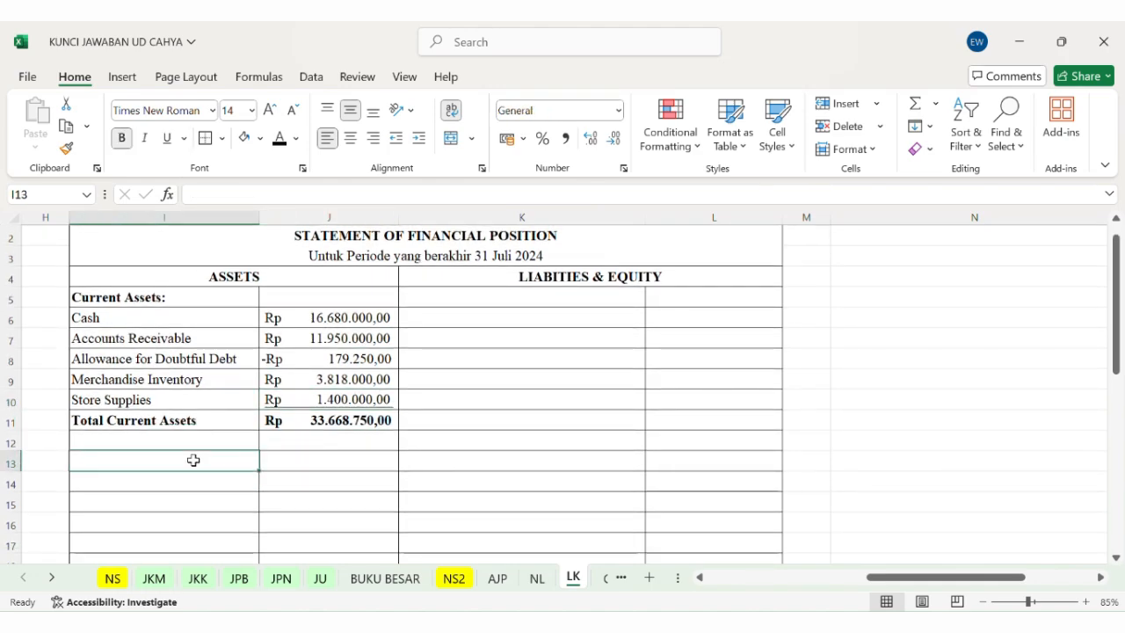
{"action": "type", "text": "Fixed Ass"}
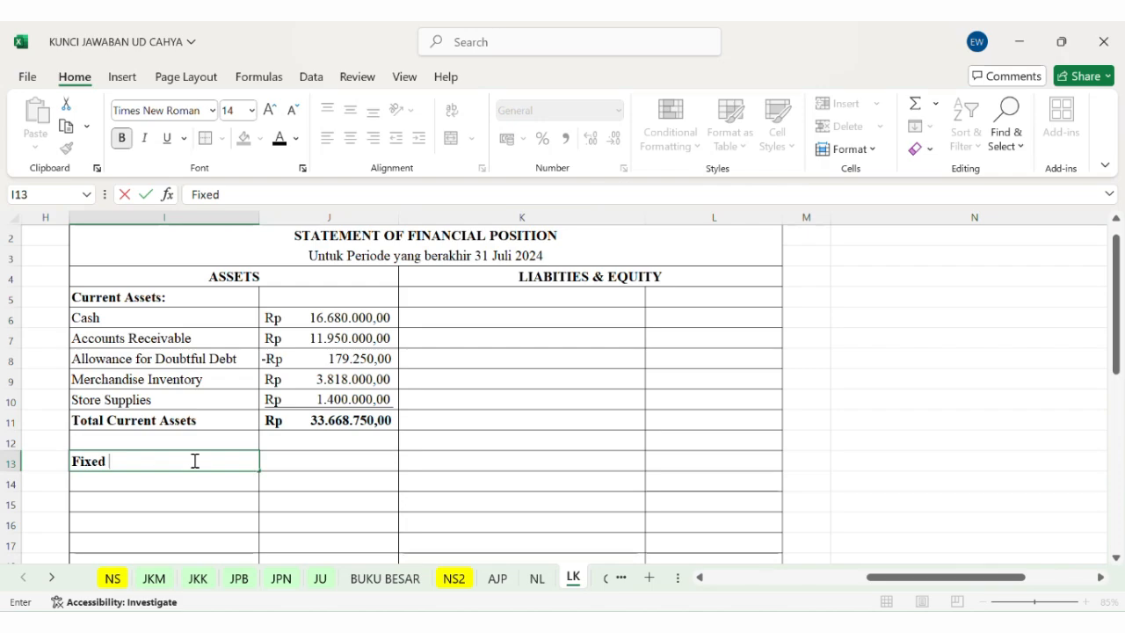
{"action": "type", "text": "ets"}
{"action": "key", "text": "Return"}
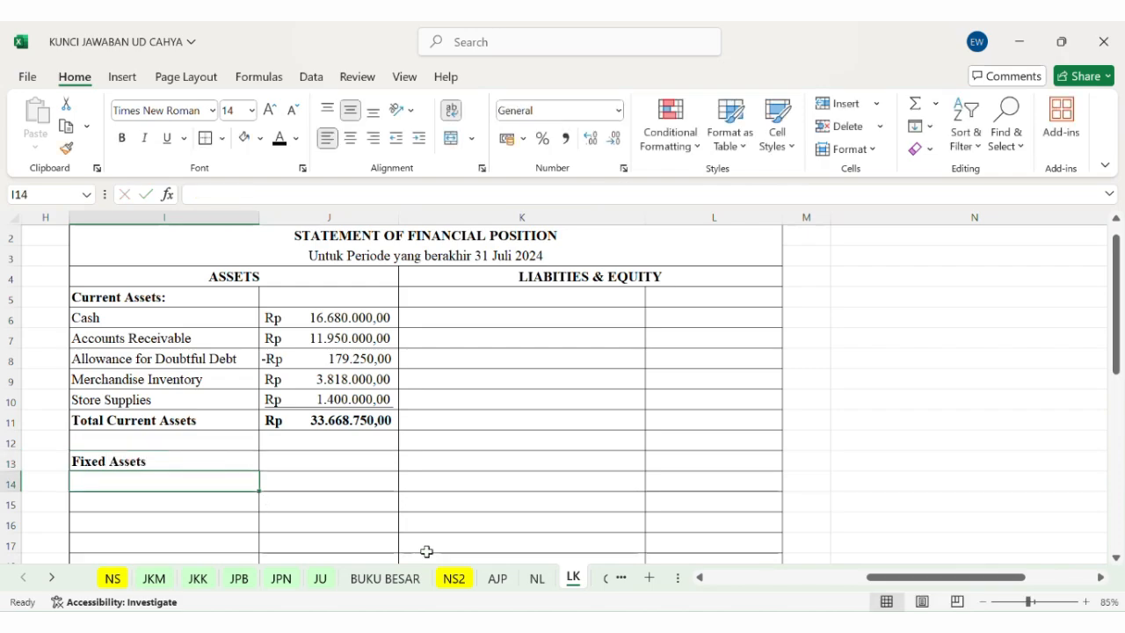
Step: Copy the names Equipment at Cost and Equipment Accum Dep from NL B11:B12 and paste them as links into LK starting at I14
{"action": "left_click", "coordinate": [536, 577]}
{"action": "left_click_drag", "start_coordinate": [77, 330], "coordinate": [81, 341]}
{"action": "key", "text": "ctrl+c"}
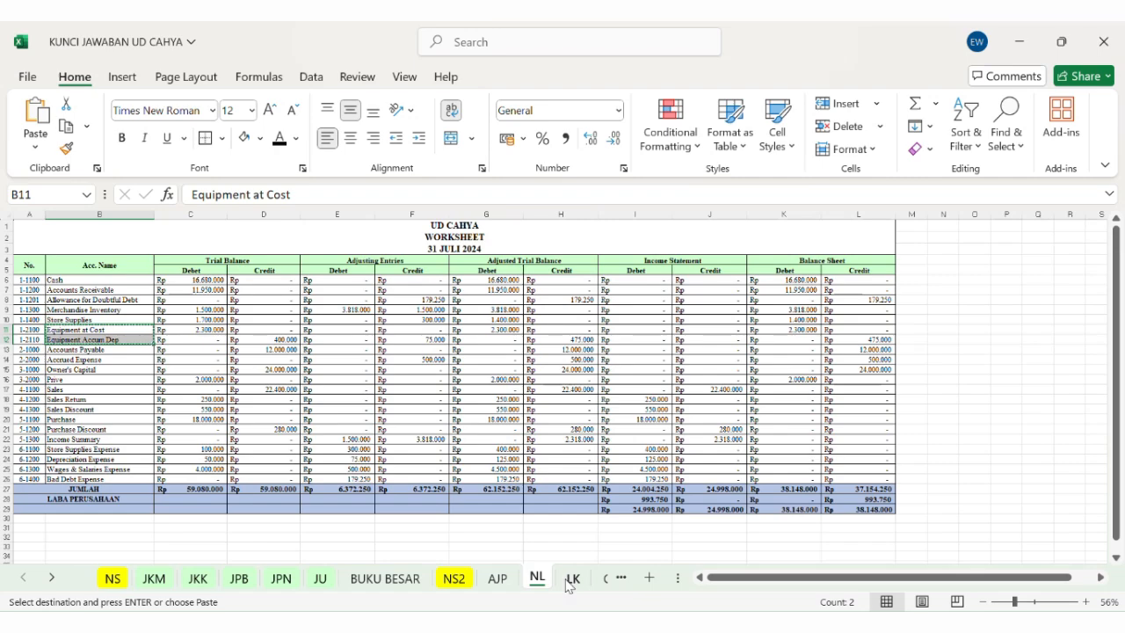
{"action": "left_click", "coordinate": [572, 577]}
{"action": "right_click", "coordinate": [163, 484]}
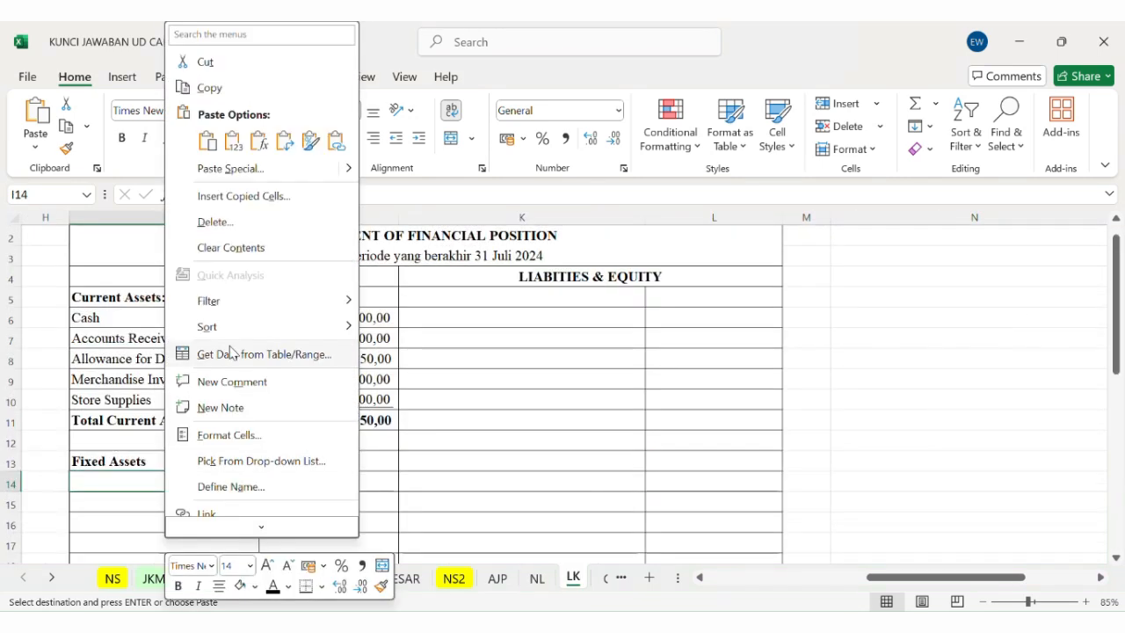
{"action": "left_click", "coordinate": [327, 143]}
Step: Link the Equipment at Cost amount in J14 to its Balance Sheet debit with =NL!K11
{"action": "scroll", "coordinate": [299, 398], "scroll_direction": "down", "scroll_amount": 2}
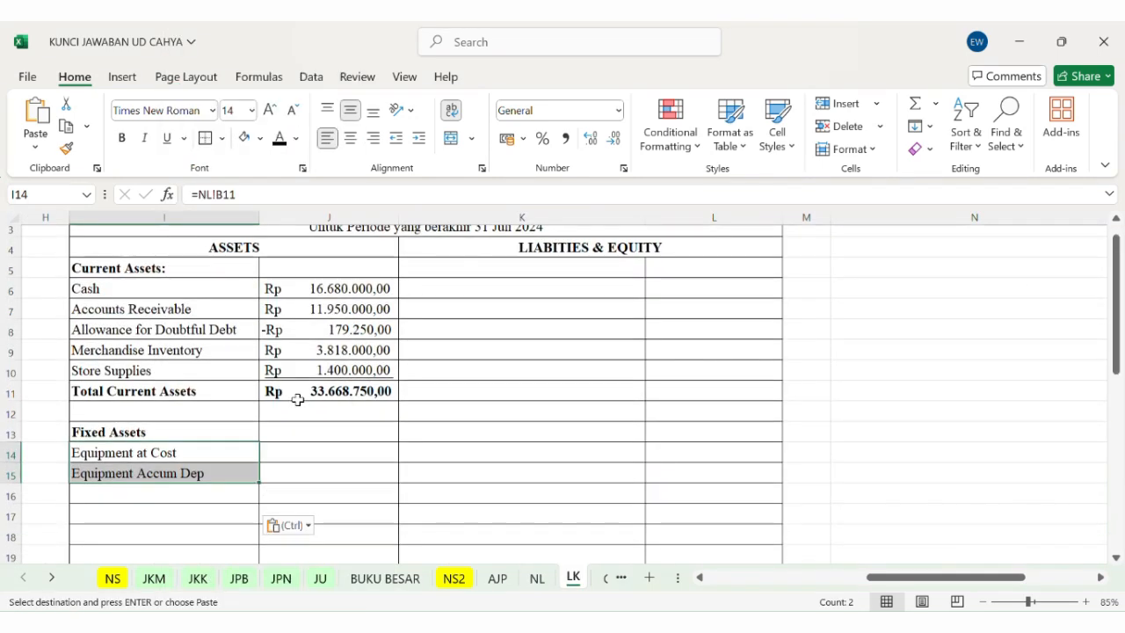
{"action": "left_click", "coordinate": [322, 392]}
{"action": "key", "text": "Escape"}
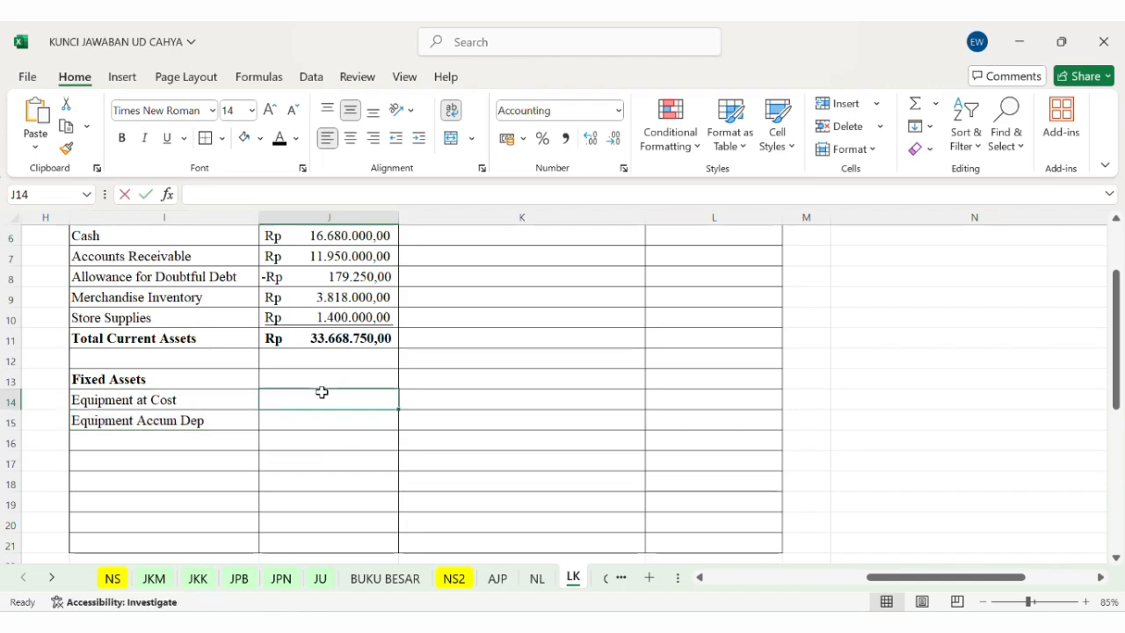
{"action": "type", "text": "="}
{"action": "left_click", "coordinate": [536, 577]}
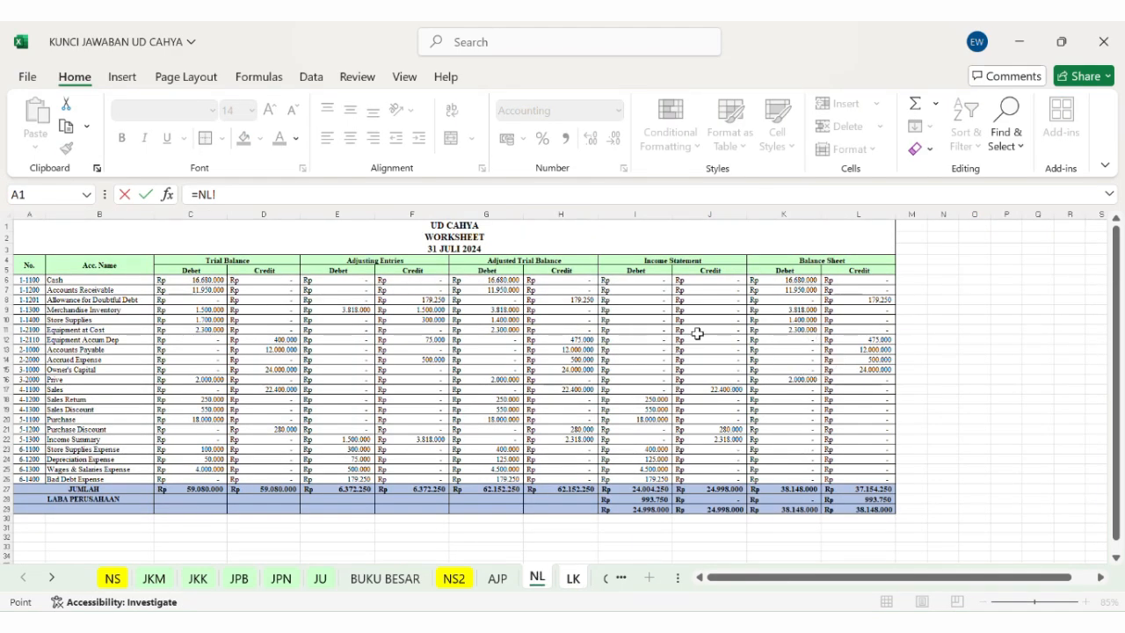
{"action": "left_click", "coordinate": [810, 329]}
{"action": "key", "text": "Return"}
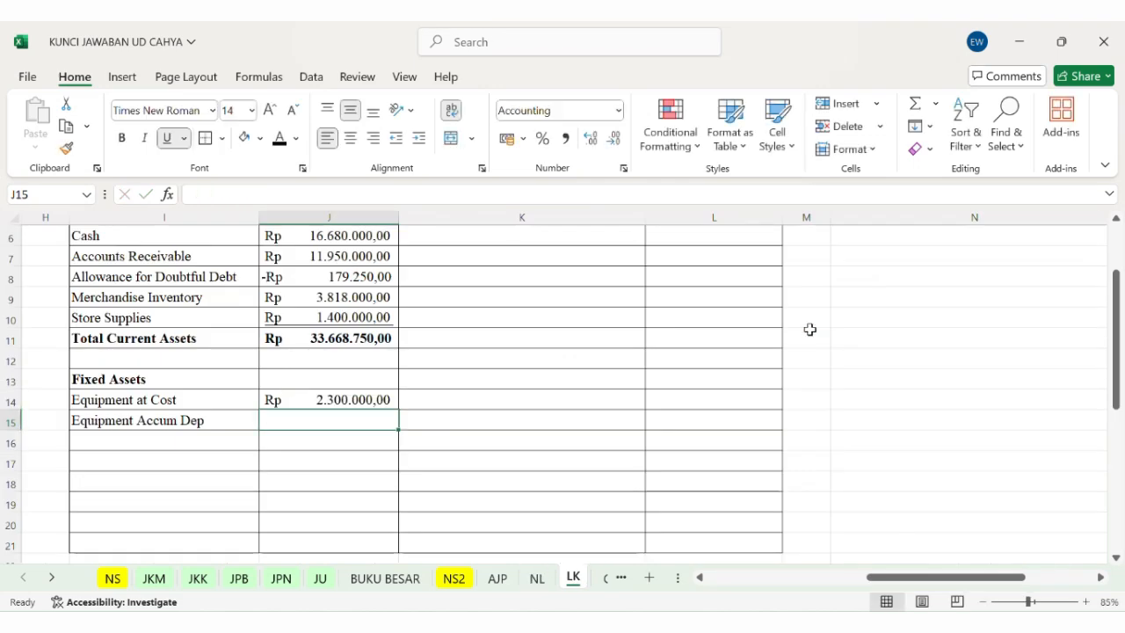
Step: Link the Equipment Accum Dep amount in J15 to its Balance Sheet credit as a negative, =-NL!L12
{"action": "type", "text": "=-"}
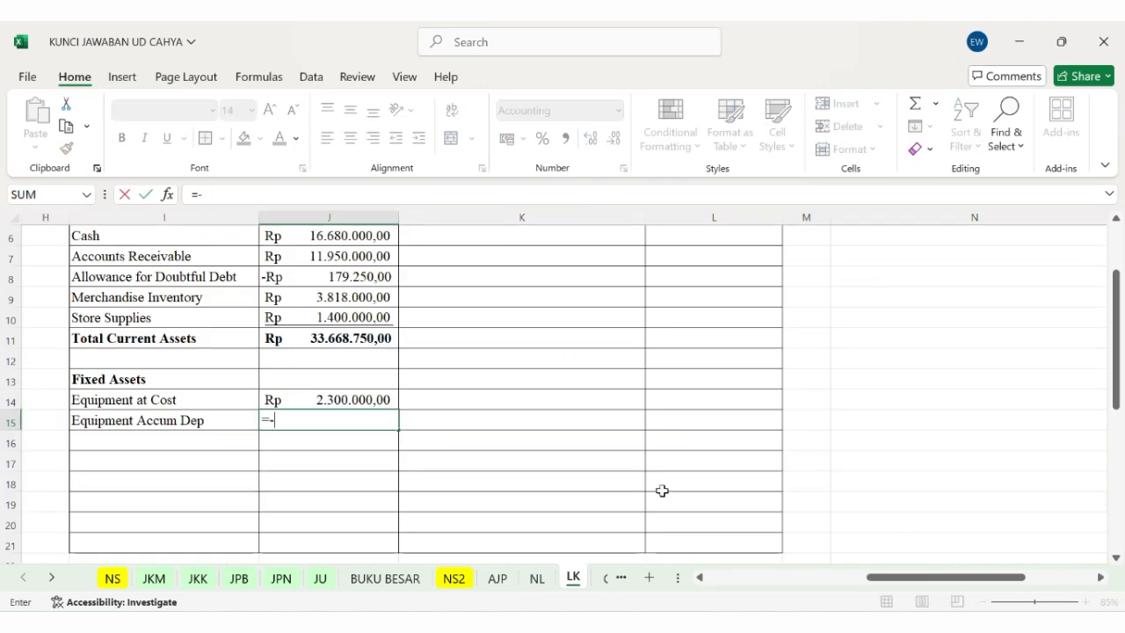
{"action": "left_click", "coordinate": [537, 578]}
{"action": "left_click", "coordinate": [884, 339]}
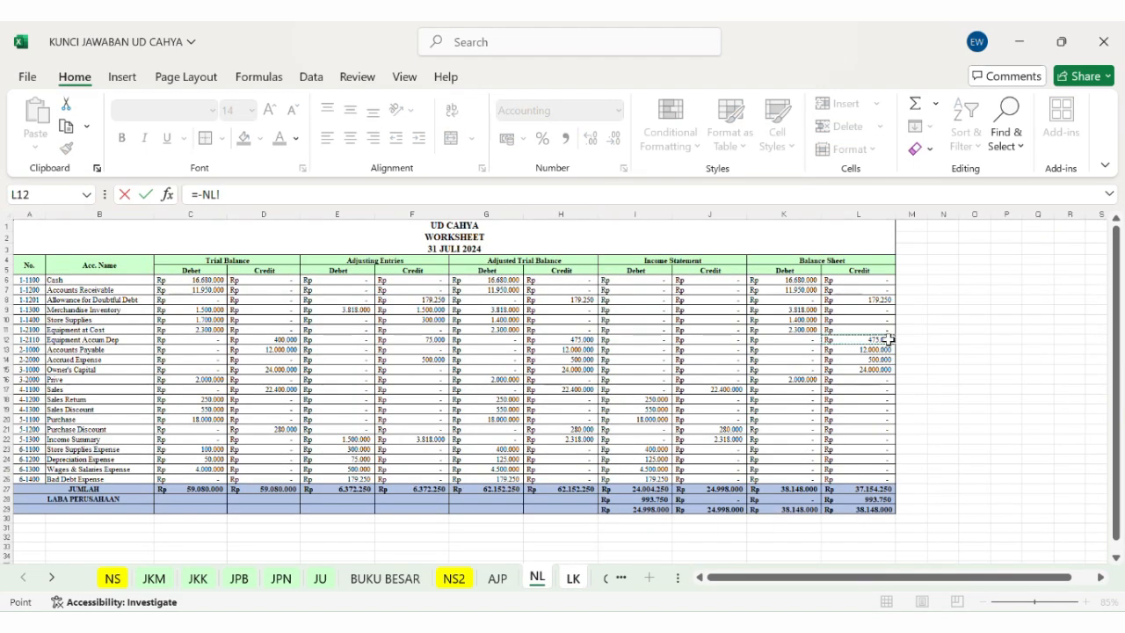
{"action": "key", "text": "Return"}
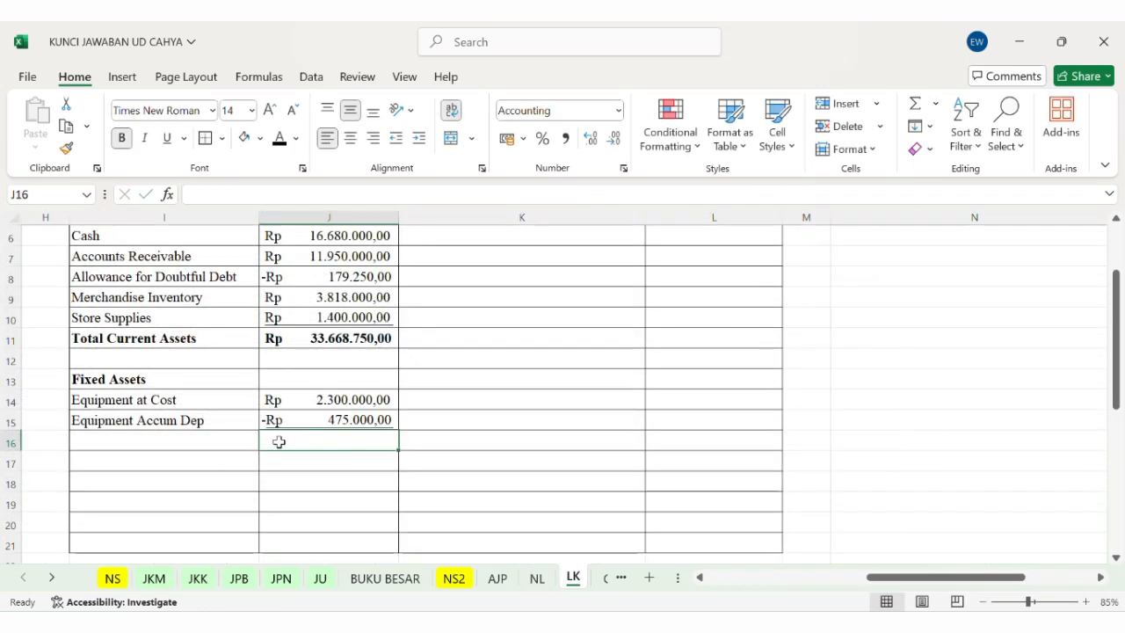
Step: Enter the label "Total Fixed Assets" in I16 and calculate its amount in J16 with =J14+J15
{"action": "left_click", "coordinate": [168, 439]}
{"action": "type", "text": "Tota"}
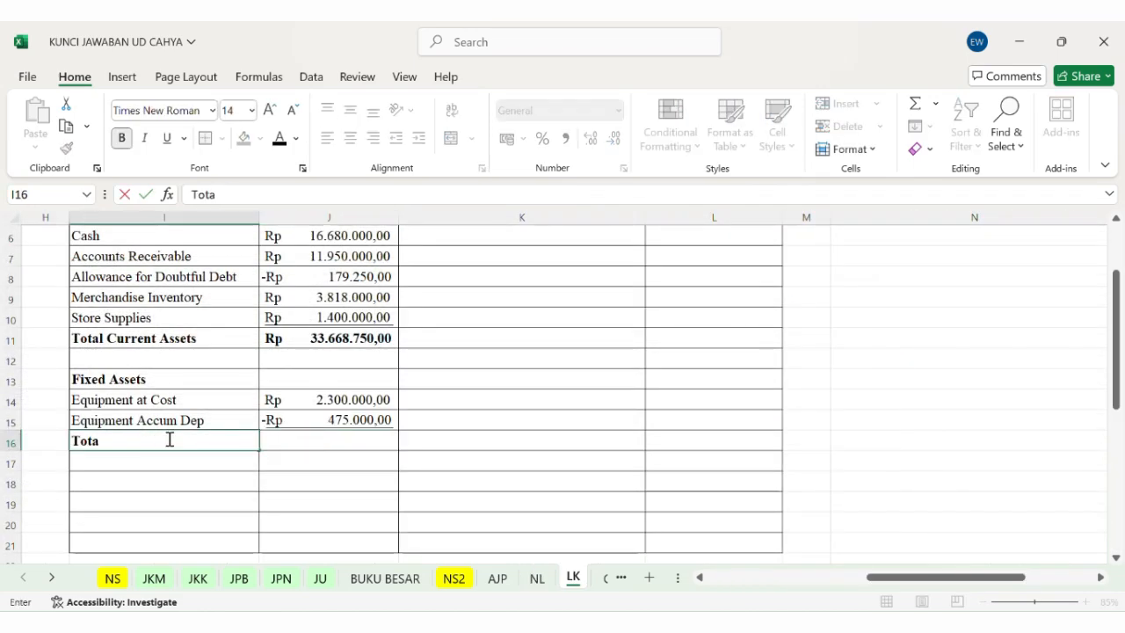
{"action": "type", "text": "l Fixed Assets"}
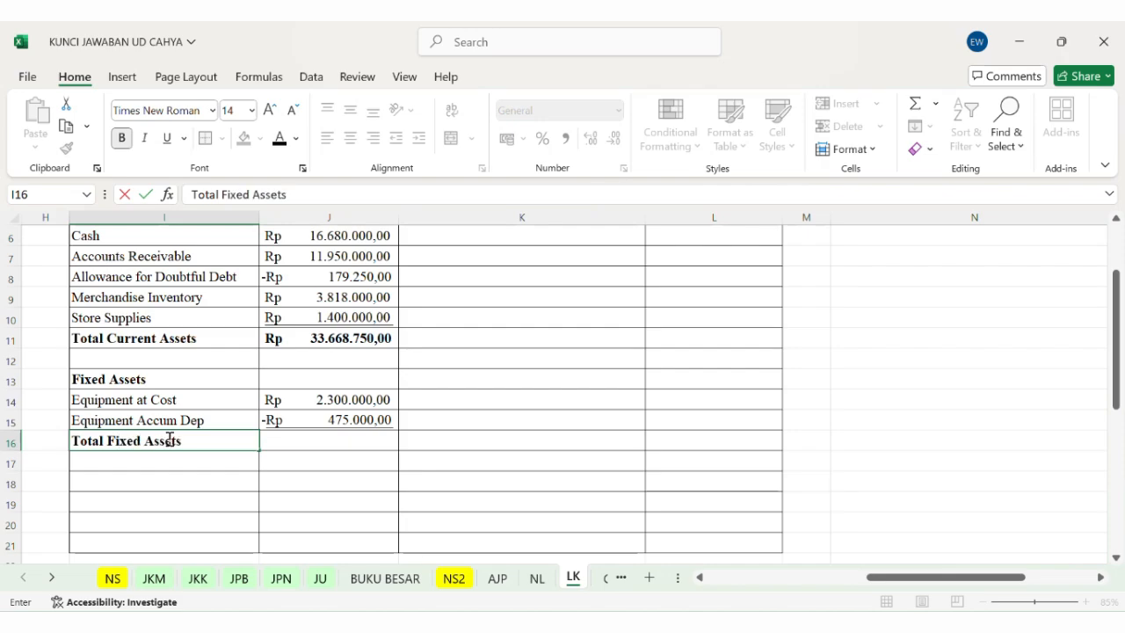
{"action": "key", "text": "Tab"}
{"action": "type", "text": "="}
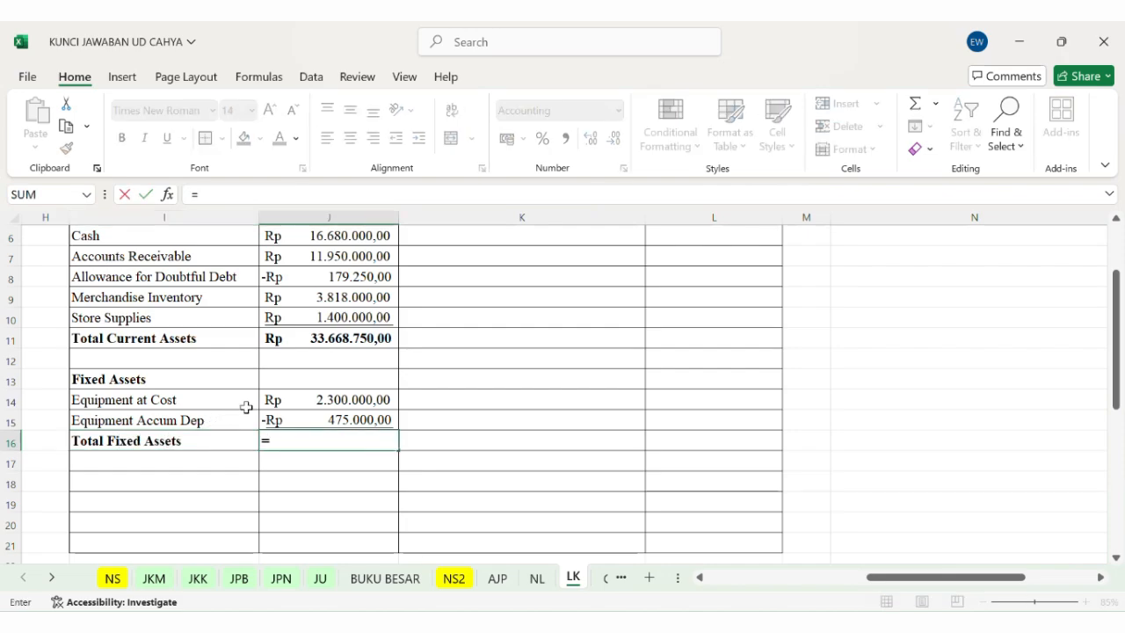
{"action": "left_click", "coordinate": [314, 401]}
{"action": "type", "text": "+"}
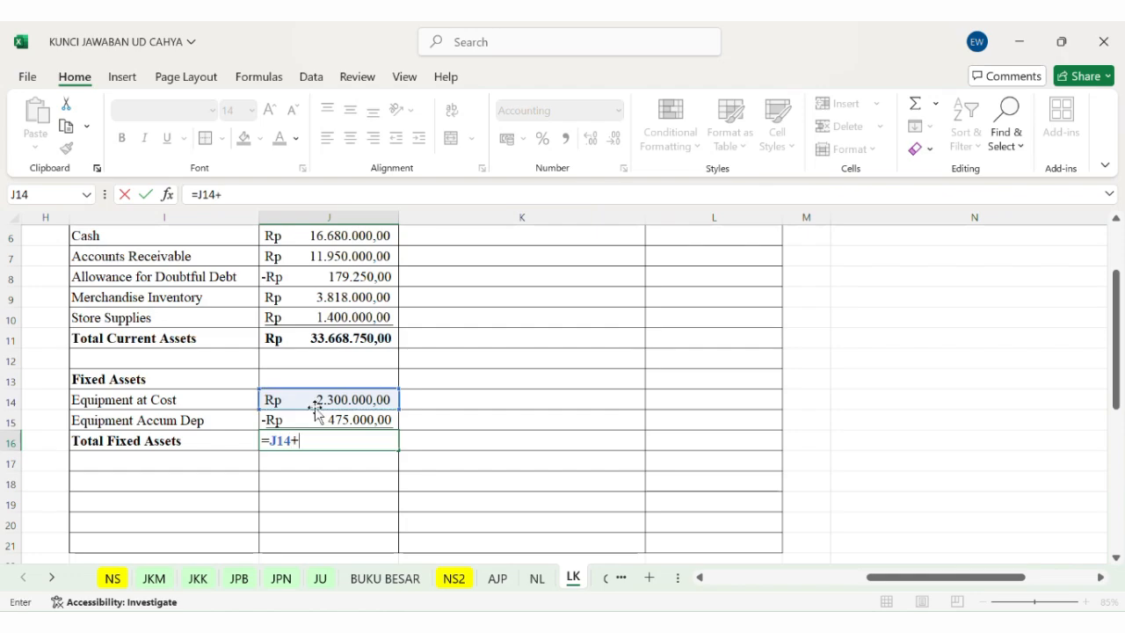
{"action": "left_click", "coordinate": [314, 419]}
{"action": "key", "text": "Return"}
Step: Enter the label "TOTAL ASSETS" in I21 and add current and fixed assets in J21 with =J11+J16
{"action": "scroll", "coordinate": [314, 420], "scroll_direction": "down", "scroll_amount": 1}
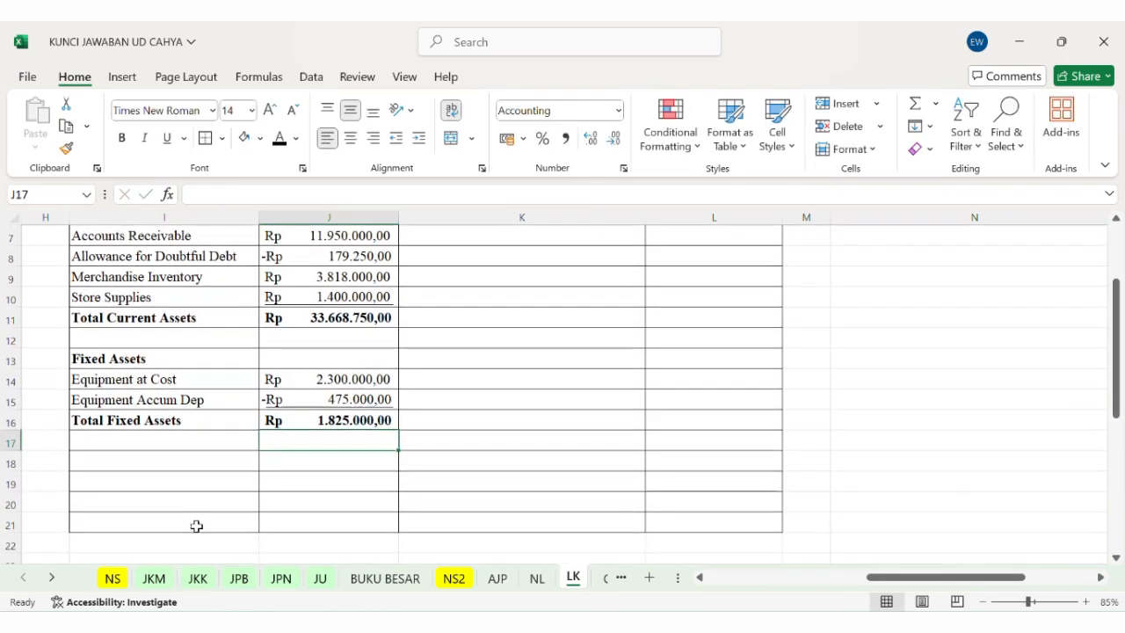
{"action": "left_click", "coordinate": [199, 521]}
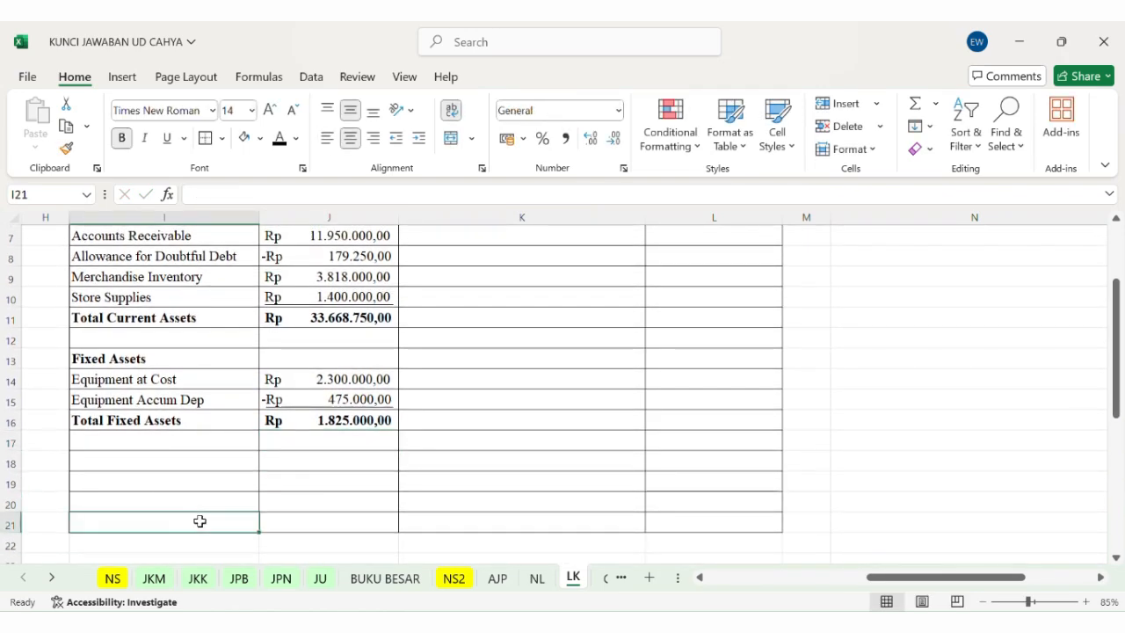
{"action": "type", "text": "TOTAL "}
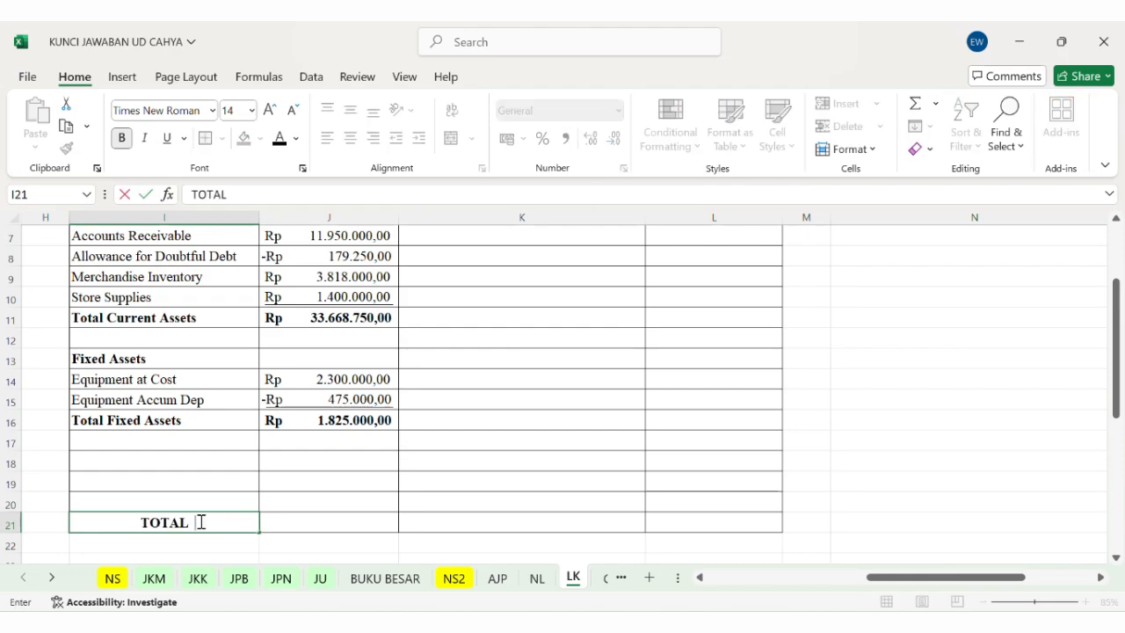
{"action": "type", "text": "ASSETS"}
{"action": "key", "text": "Tab"}
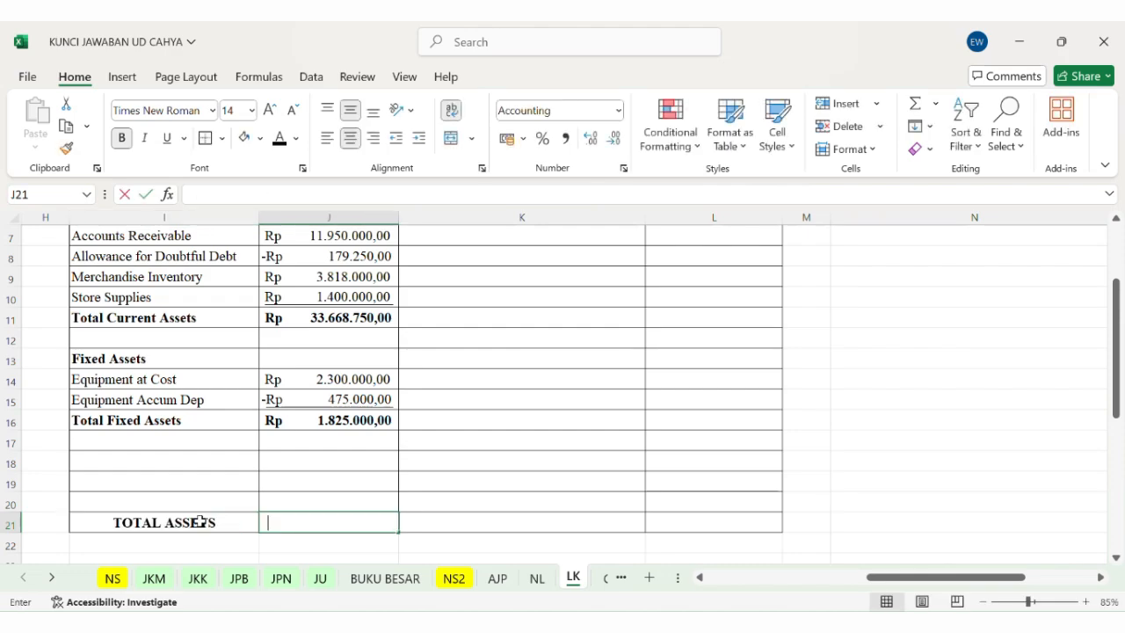
{"action": "type", "text": "="}
{"action": "left_click", "coordinate": [323, 322]}
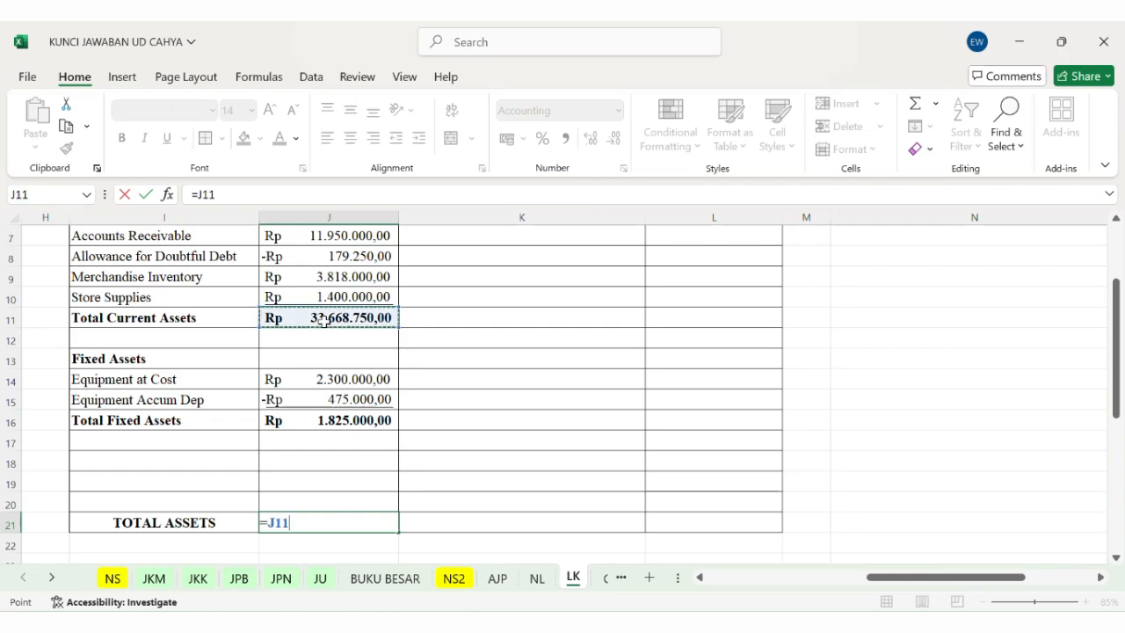
{"action": "type", "text": "+"}
{"action": "left_click", "coordinate": [327, 423]}
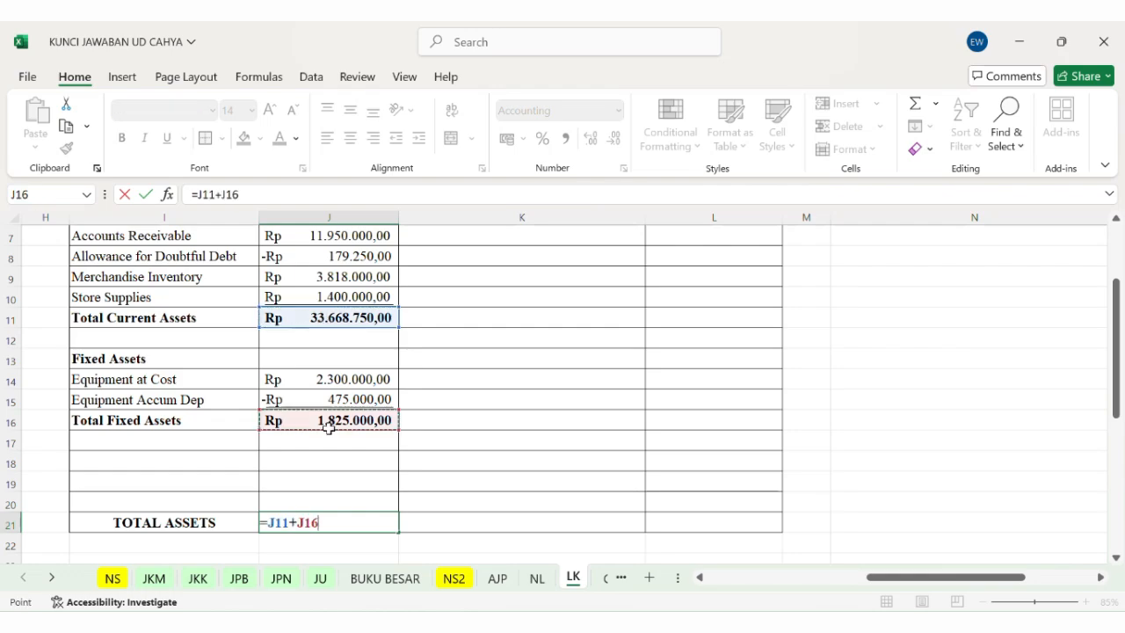
{"action": "key", "text": "Return"}
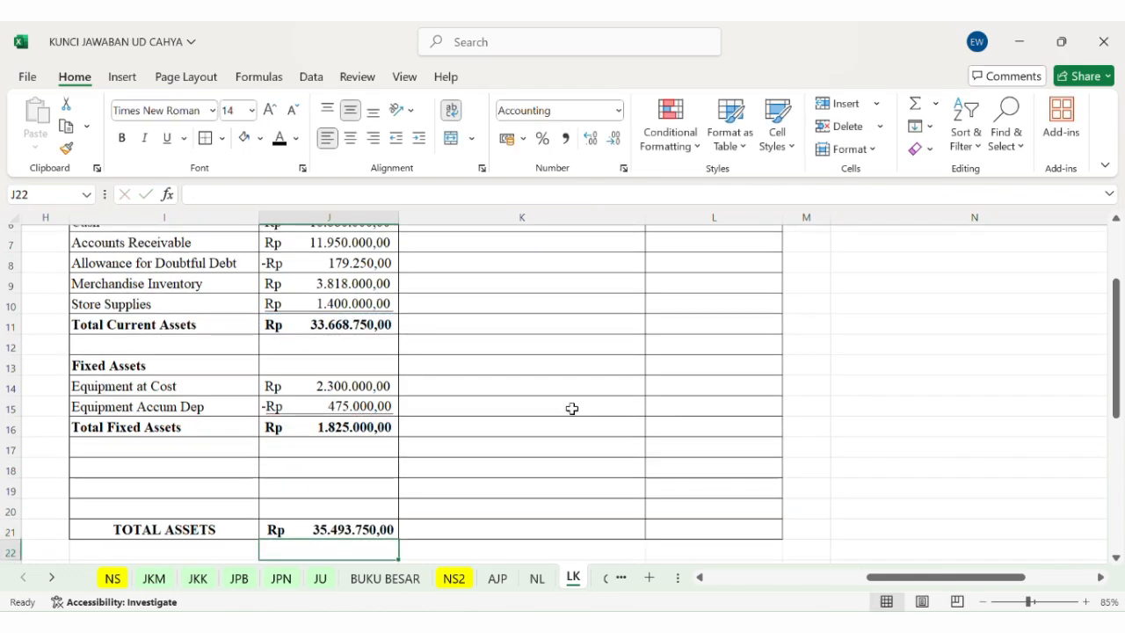
Step: Enter the heading "LIABILITIES" in cell K5 on the liabilities and equity side
{"action": "scroll", "coordinate": [572, 407], "scroll_direction": "up", "scroll_amount": 2}
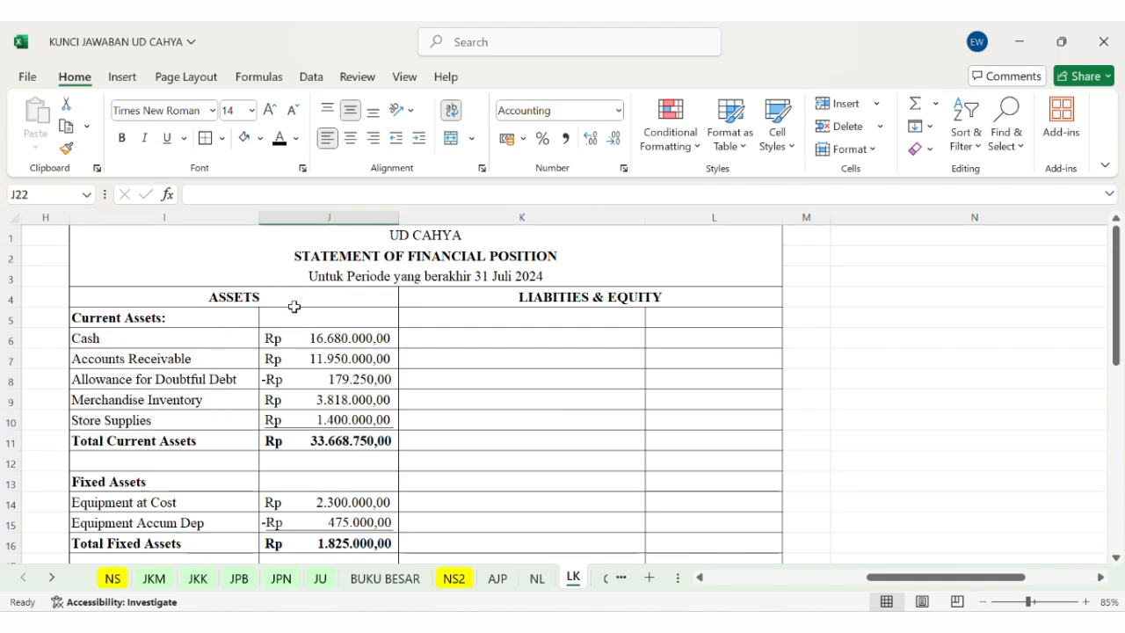
{"action": "left_click", "coordinate": [472, 323]}
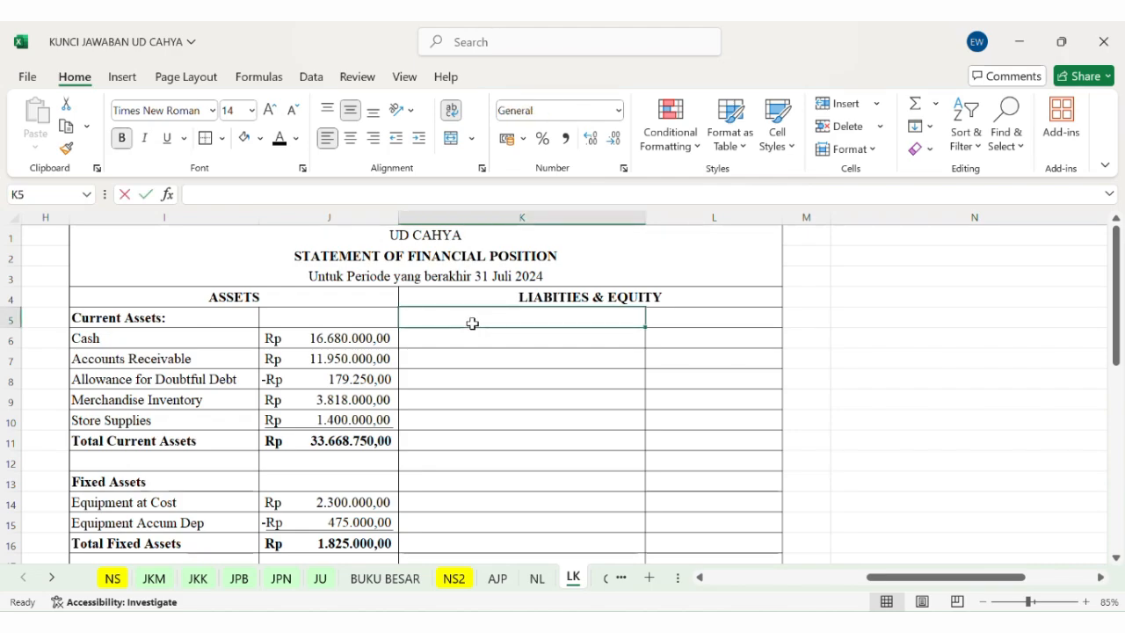
{"action": "type", "text": "LIABILITIE"}
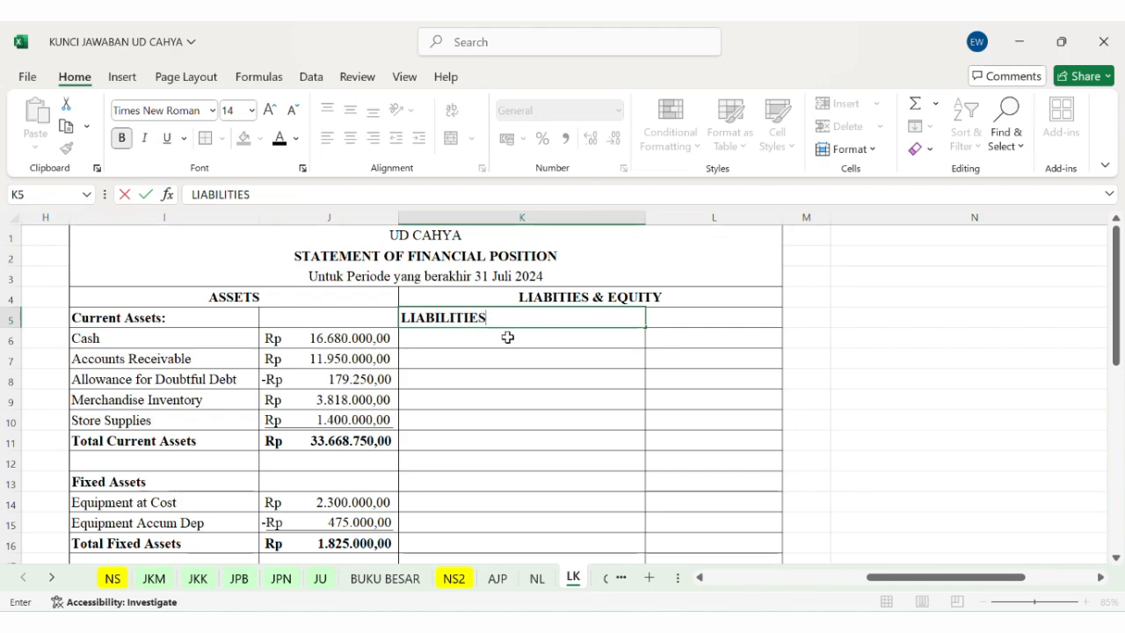
{"action": "type", "text": "S"}
Step: Enter the subheading "Current Liabilities" in K6 below LIABILITIES
{"action": "left_click", "coordinate": [507, 338]}
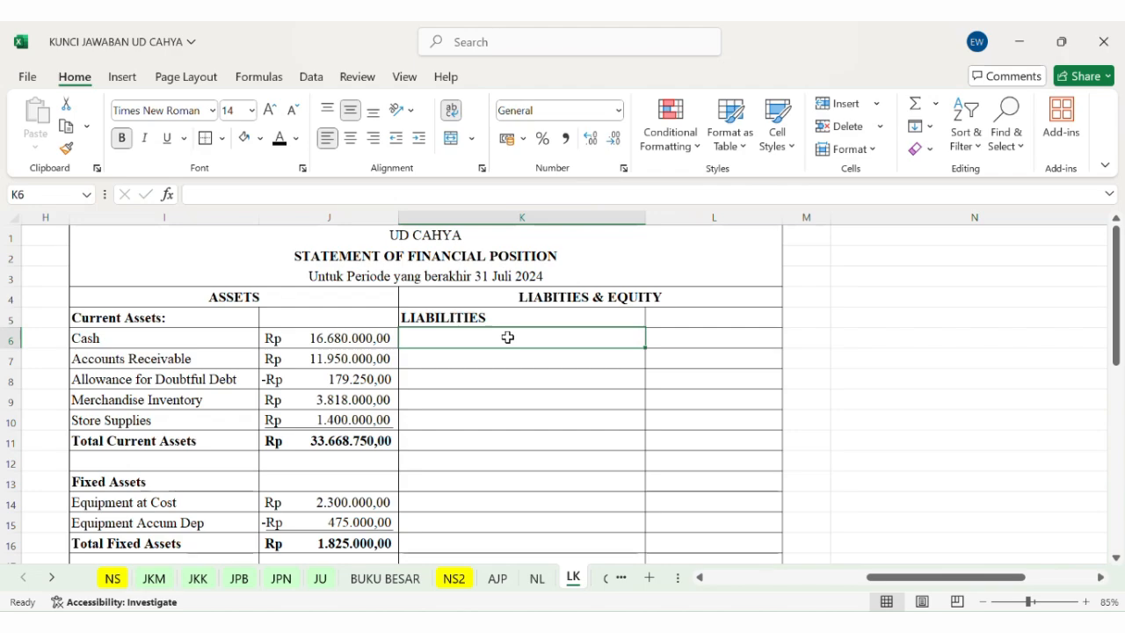
{"action": "type", "text": "Cu"}
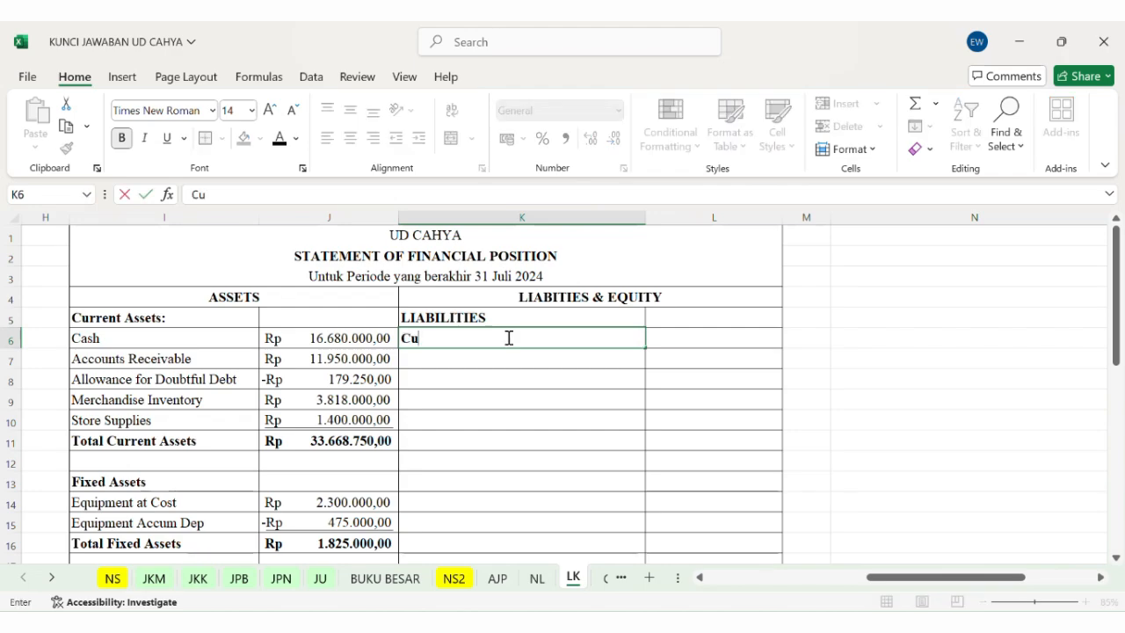
{"action": "type", "text": "rrent"}
{"action": "type", "text": "Liabili"}
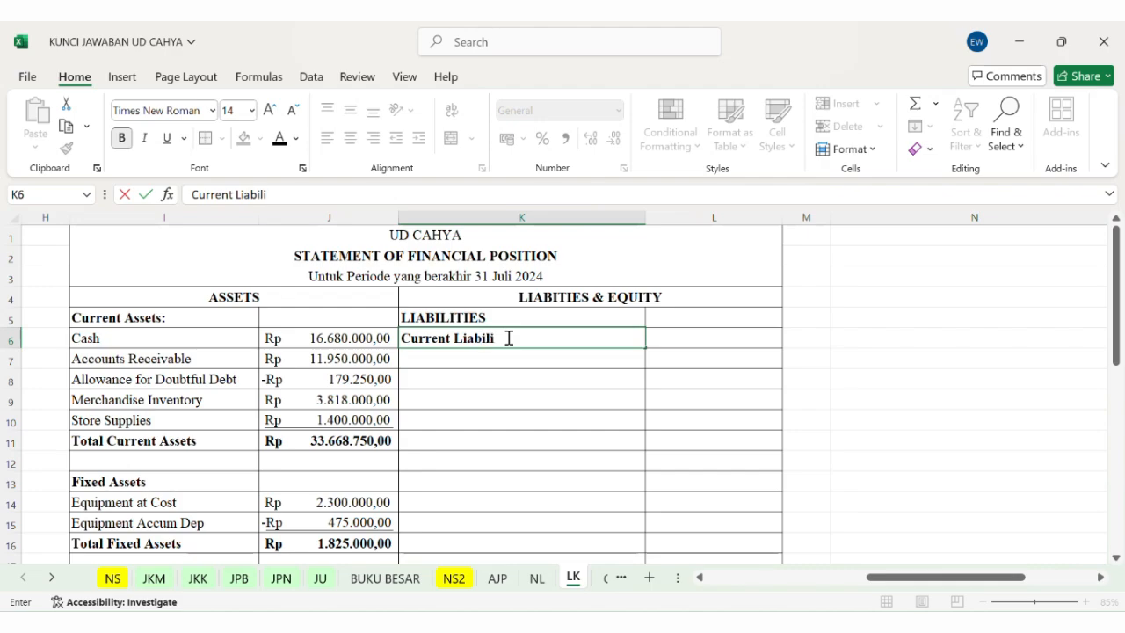
{"action": "type", "text": "ties"}
{"action": "key", "text": "Return"}
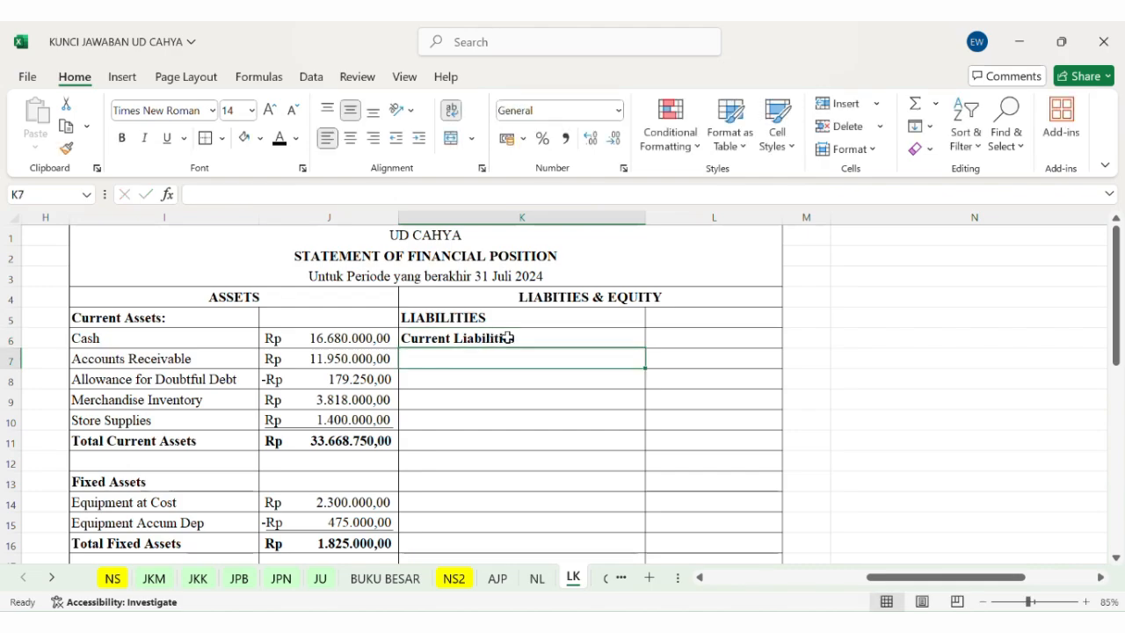
Step: Copy the Accounts Payable and Accrued Expense account names from B13:B14 on NL into K7:K8 on LK
{"action": "left_click", "coordinate": [542, 583]}
{"action": "left_click_drag", "start_coordinate": [48, 350], "coordinate": [53, 360]}
{"action": "key", "text": "ctrl+c"}
{"action": "left_click", "coordinate": [573, 578]}
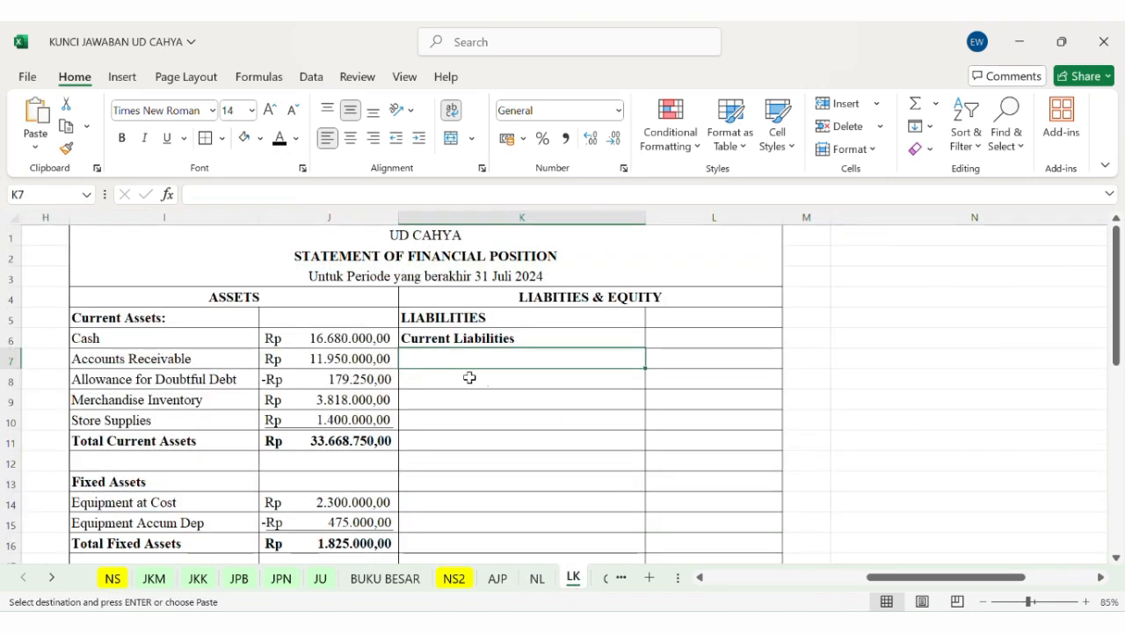
{"action": "right_click", "coordinate": [466, 377]}
{"action": "left_click", "coordinate": [632, 140]}
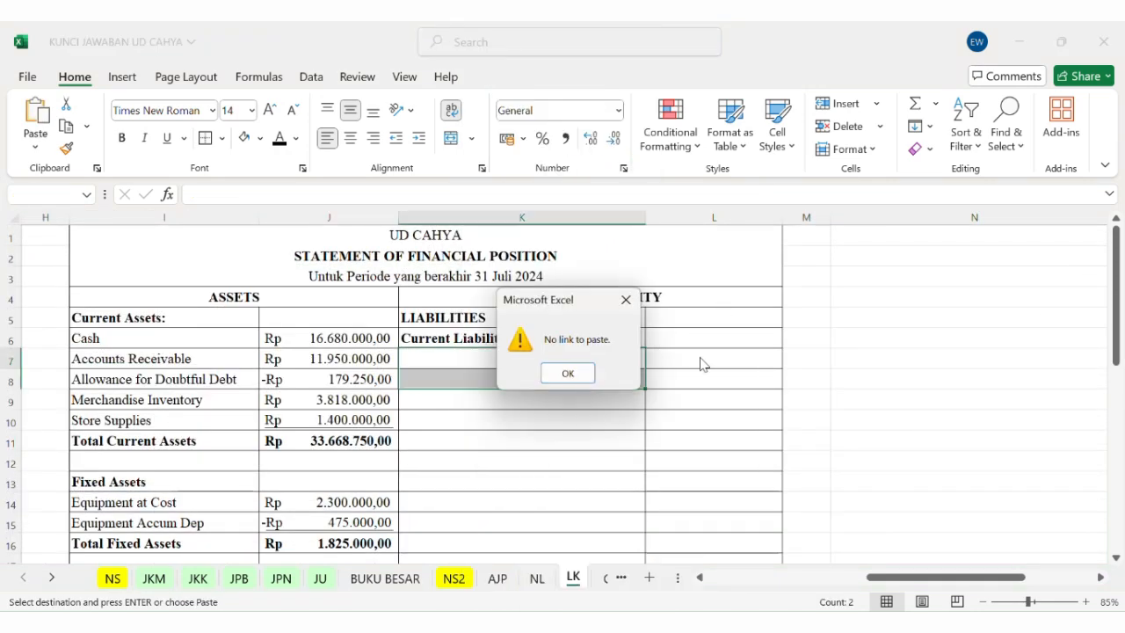
{"action": "left_click", "coordinate": [625, 298]}
{"action": "right_click", "coordinate": [510, 359]}
{"action": "left_click", "coordinate": [527, 144]}
Step: Link the Accounts Payable amount in L7 to its Balance Sheet credit with =NL!L13 and fill the formula down to L8
{"action": "left_click", "coordinate": [708, 358]}
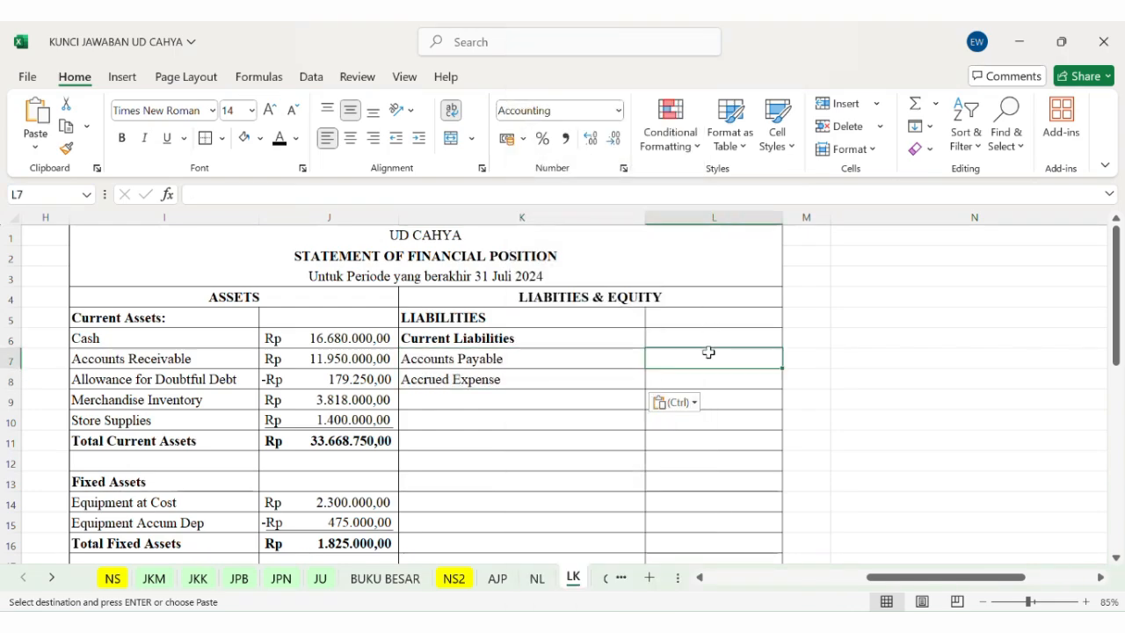
{"action": "type", "text": "="}
{"action": "left_click", "coordinate": [537, 578]}
{"action": "left_click", "coordinate": [859, 356]}
{"action": "key", "text": "Return"}
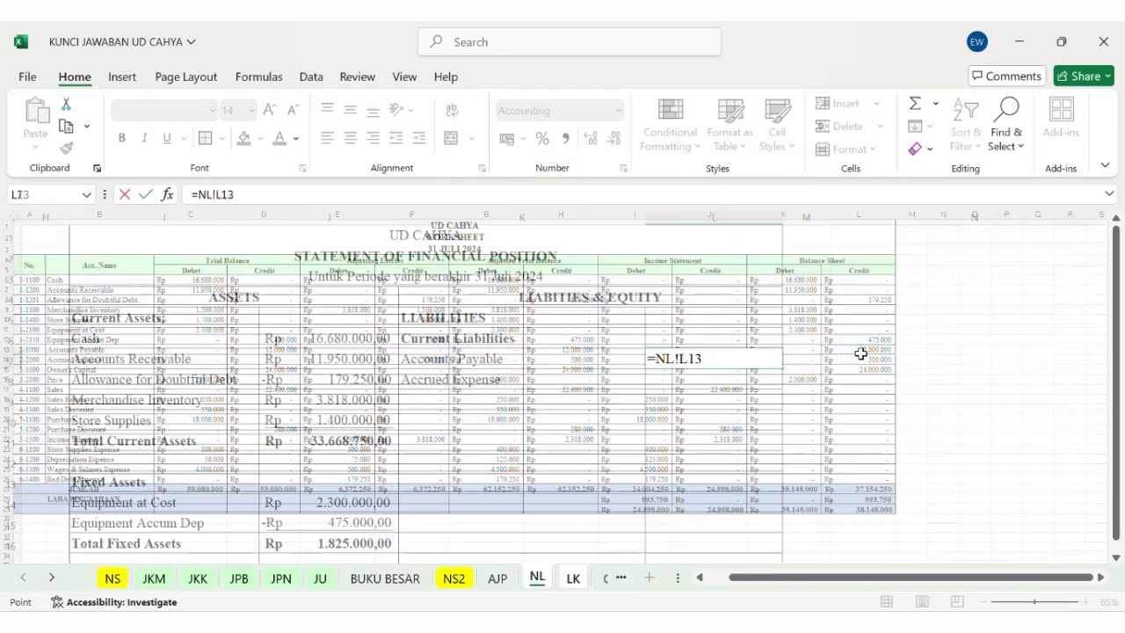
{"action": "left_click", "coordinate": [740, 362]}
{"action": "left_click_drag", "start_coordinate": [782, 369], "coordinate": [783, 385]}
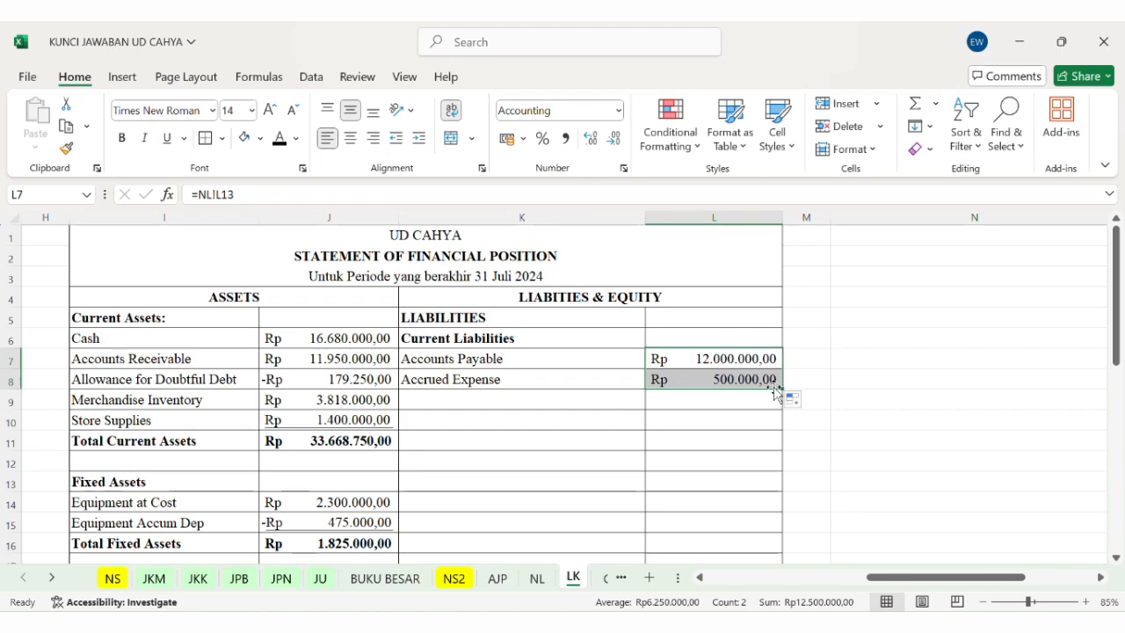
Step: Enter the label "Total Current Liabilities" in K9 and sum L7:L8 in L9
{"action": "left_click", "coordinate": [477, 397]}
{"action": "type", "text": "Total Cur"}
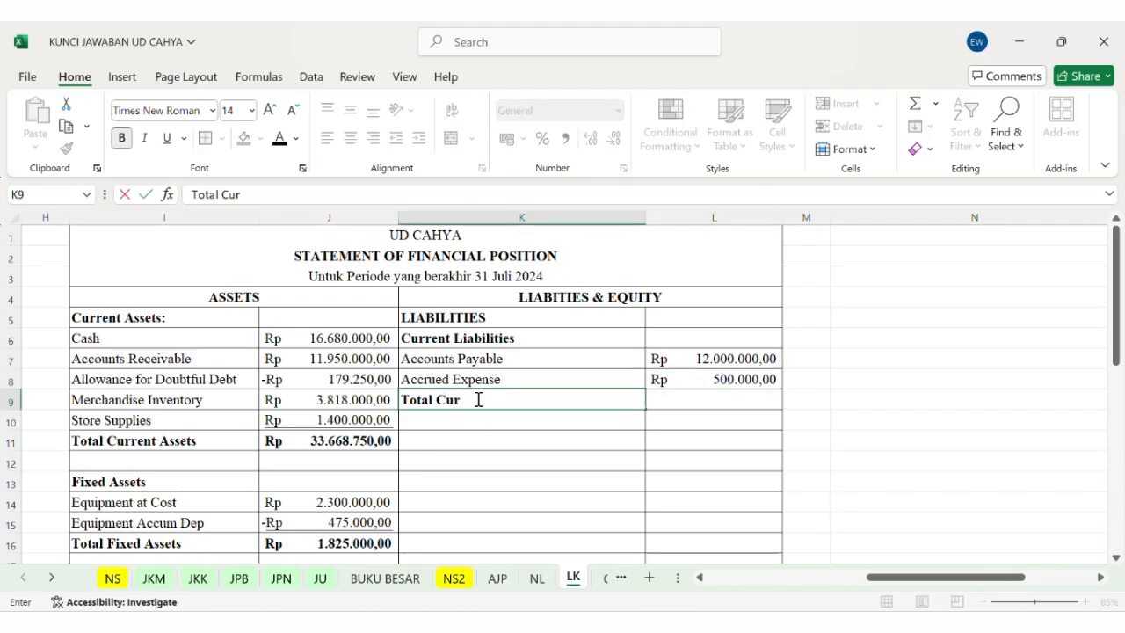
{"action": "type", "text": "rent Liabilities"}
{"action": "key", "text": "Tab"}
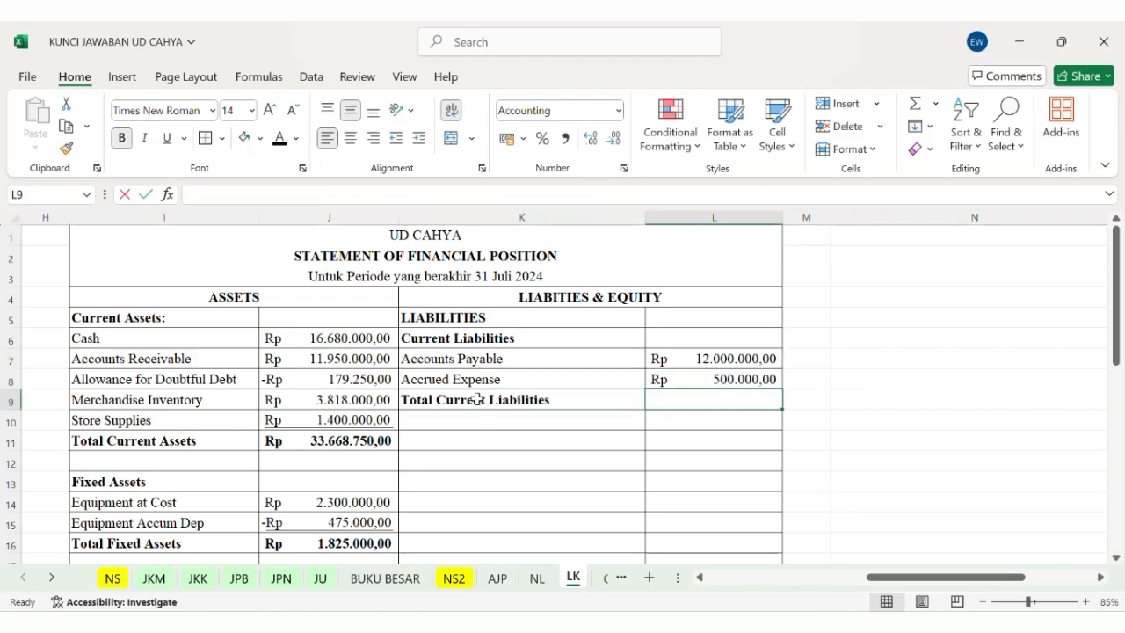
{"action": "type", "text": "=sum("}
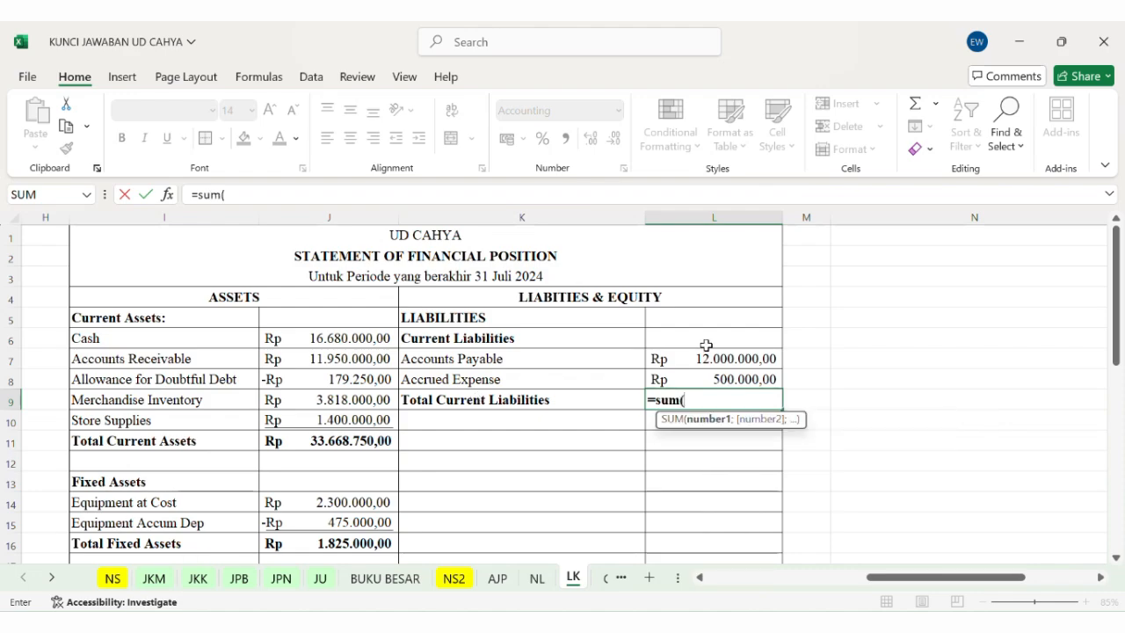
{"action": "left_click_drag", "start_coordinate": [705, 351], "coordinate": [699, 378]}
{"action": "key", "text": "Return"}
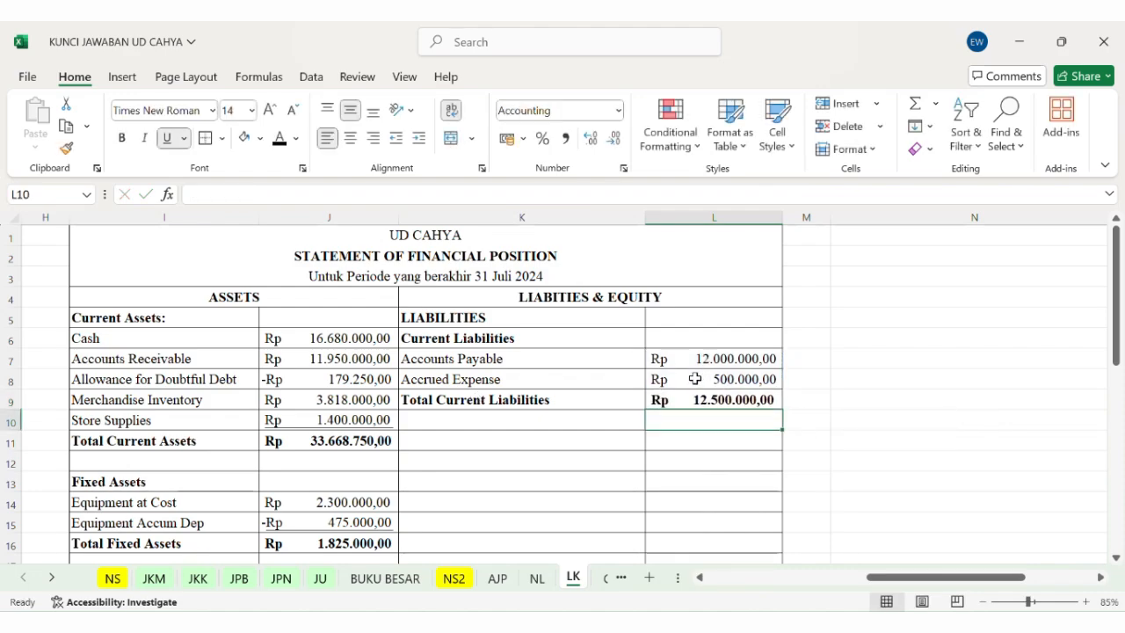
Step: Underline the Accrued Expense amount in L8
{"action": "left_click", "coordinate": [696, 378]}
{"action": "key", "text": "ctrl+u"}
{"action": "left_click", "coordinate": [690, 424]}
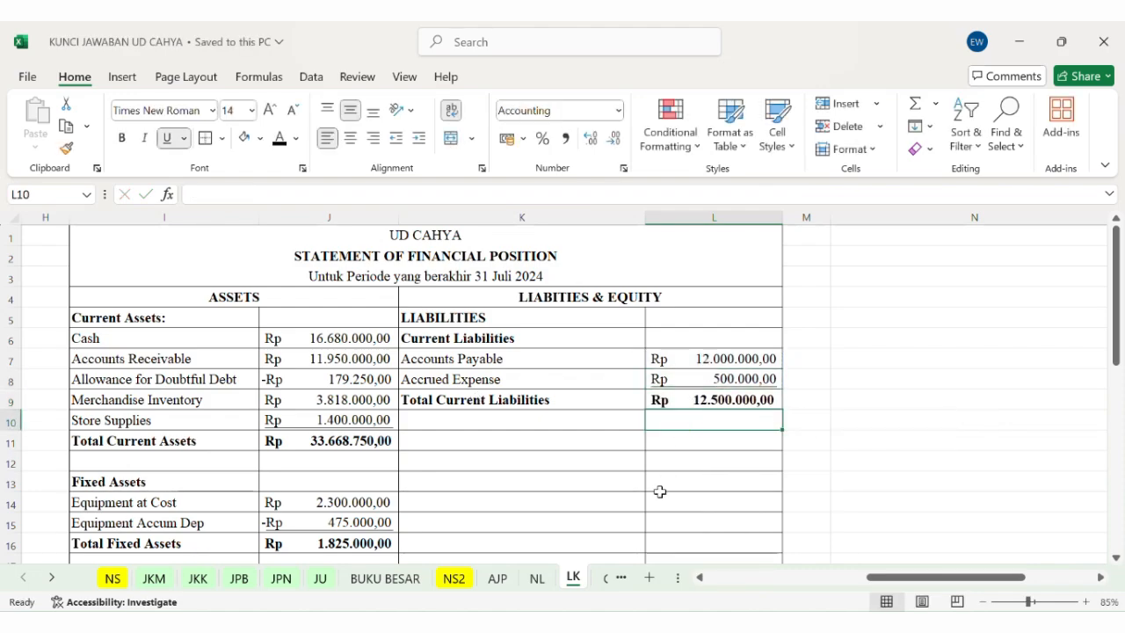
Step: Check the remaining accounts on NL and enter the heading "EQUITY" in K13 on LK
{"action": "left_click", "coordinate": [535, 580]}
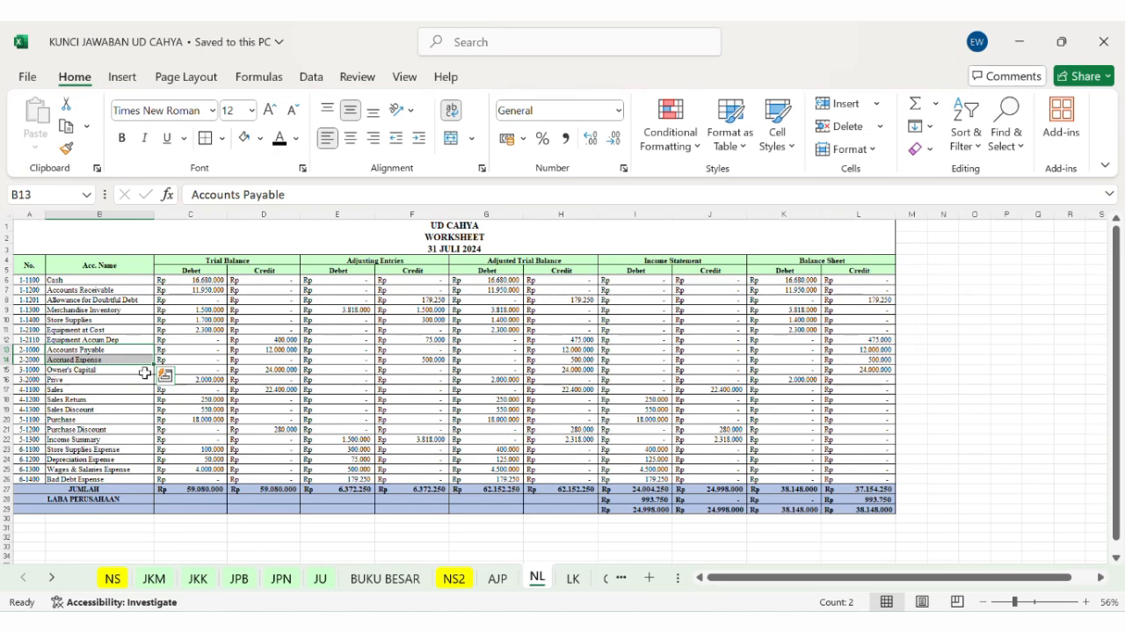
{"action": "left_click", "coordinate": [572, 579]}
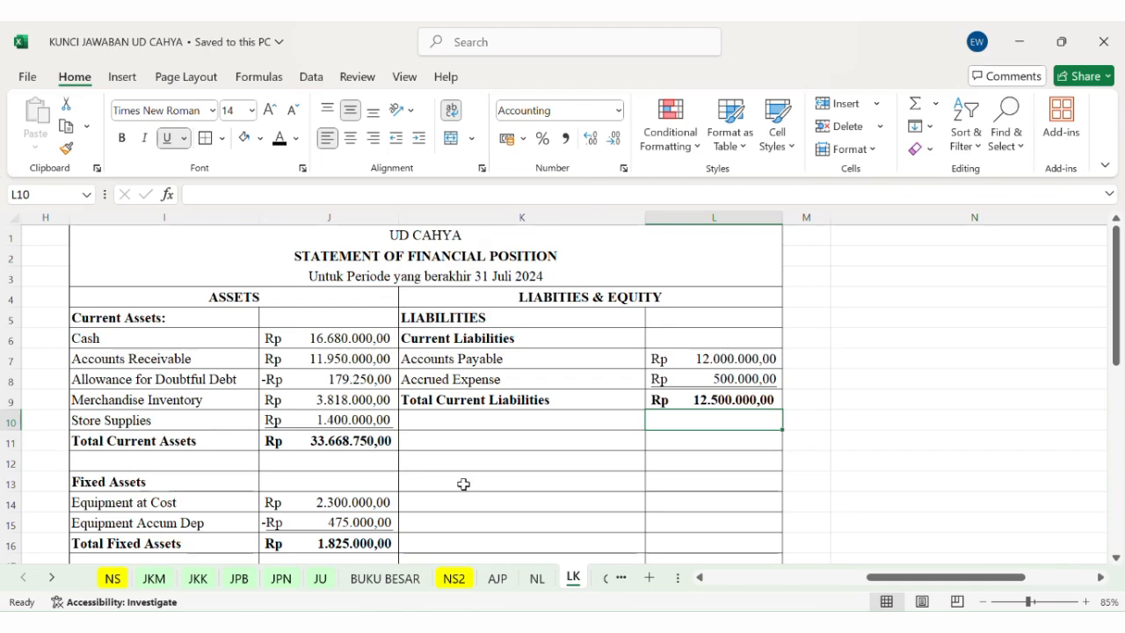
{"action": "left_click", "coordinate": [463, 484]}
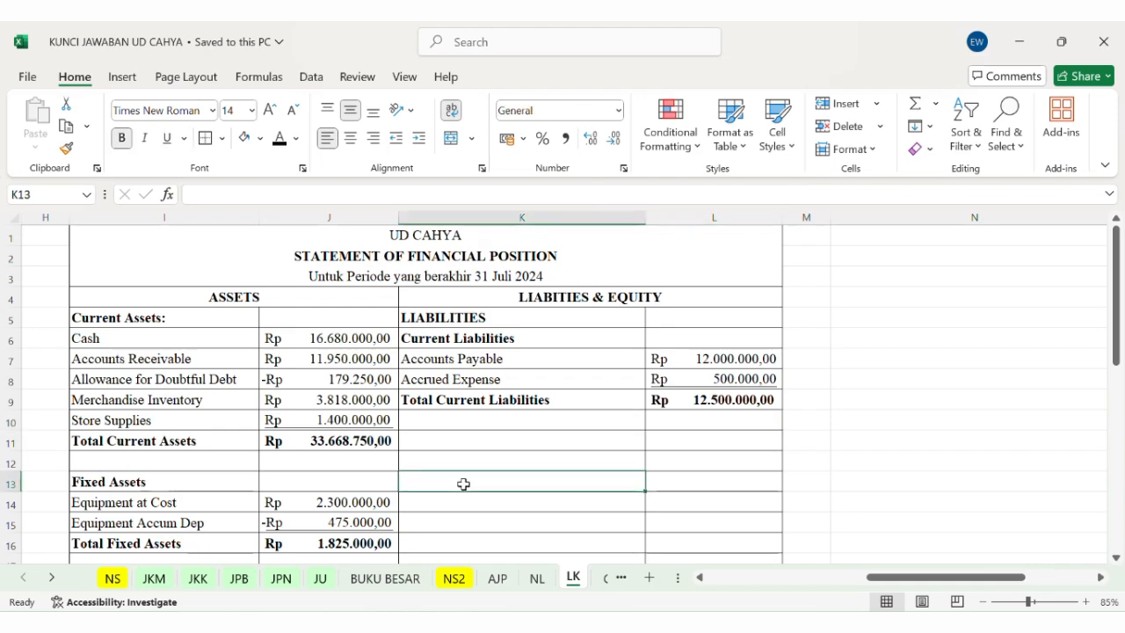
{"action": "type", "text": "EQUITY"}
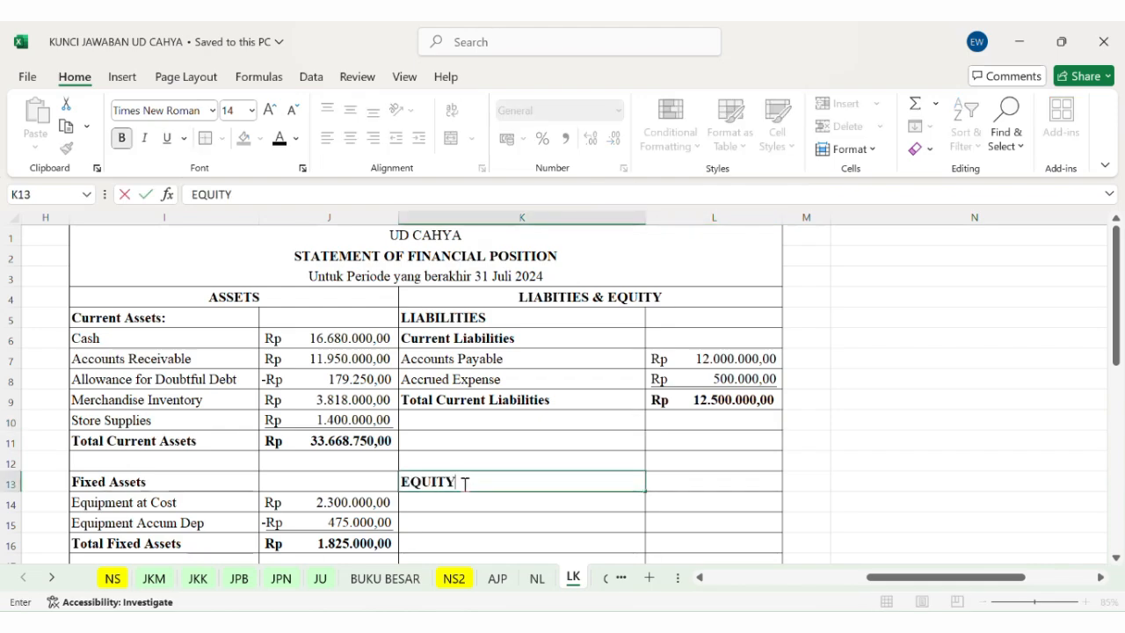
{"action": "key", "text": "Return"}
Step: Link the equity line label in K14 to the Owner's Capital account name in B15 on NL
{"action": "type", "text": "="}
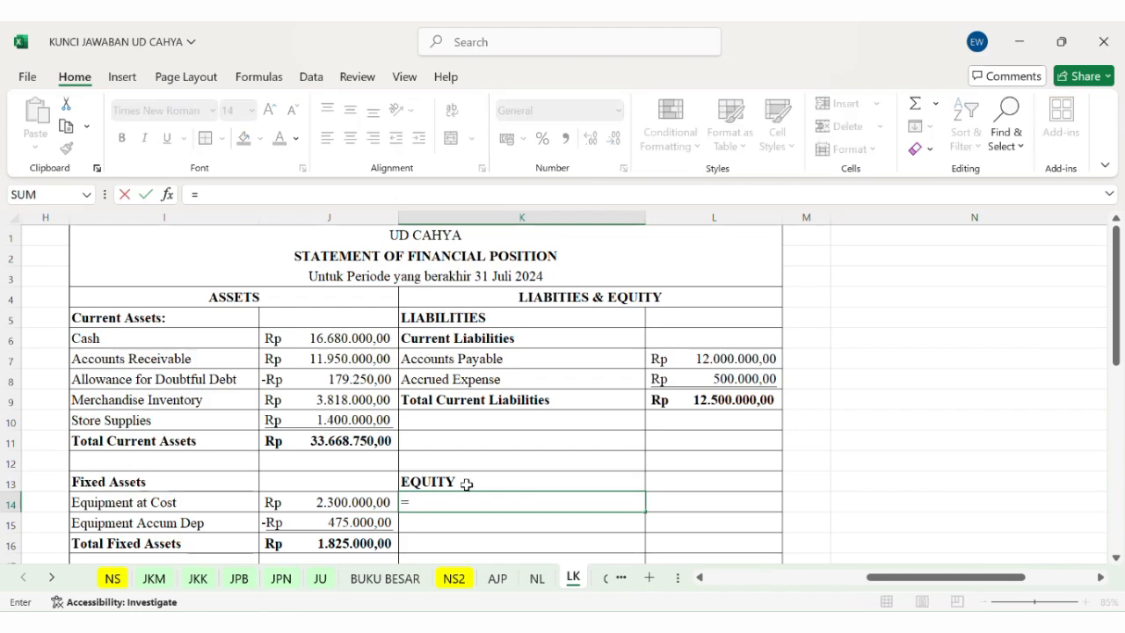
{"action": "left_click", "coordinate": [534, 580]}
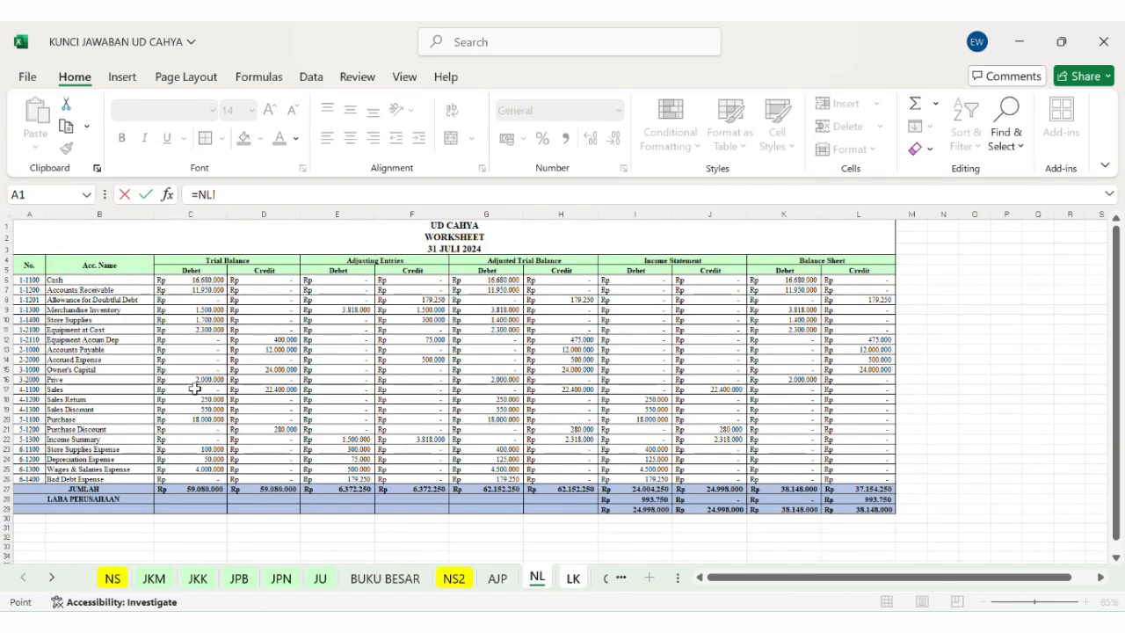
{"action": "left_click", "coordinate": [89, 370]}
{"action": "key", "text": "Return"}
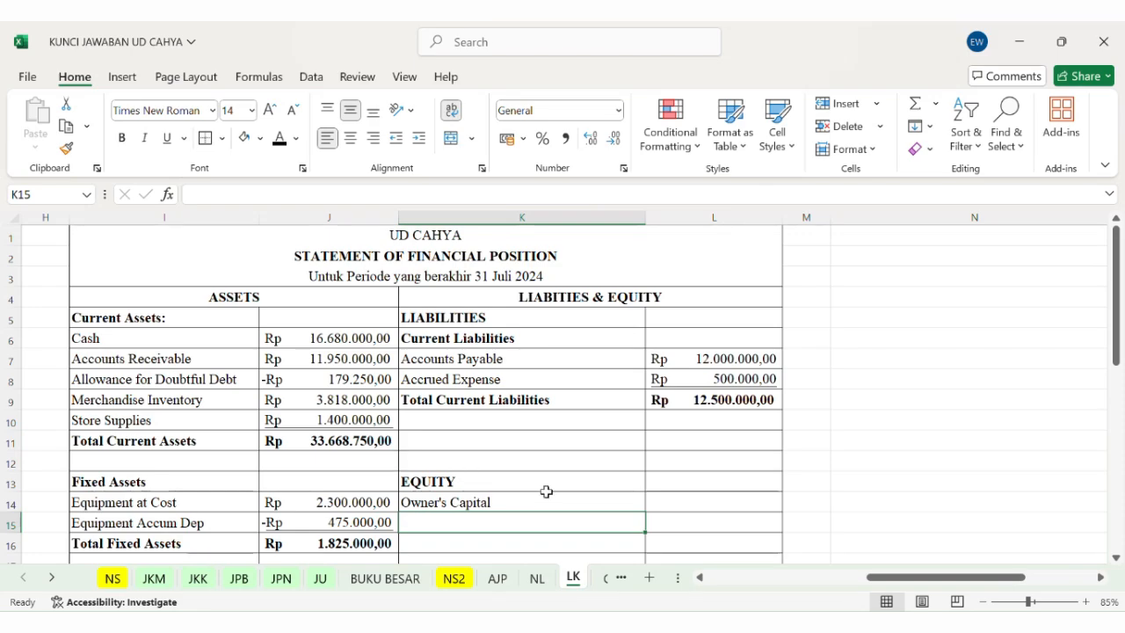
Step: Link the Owner's Capital amount in L14 to the ending capital of the Statement of Changes in Equity with =G9
{"action": "scroll", "coordinate": [527, 479], "scroll_direction": "left", "scroll_amount": 3}
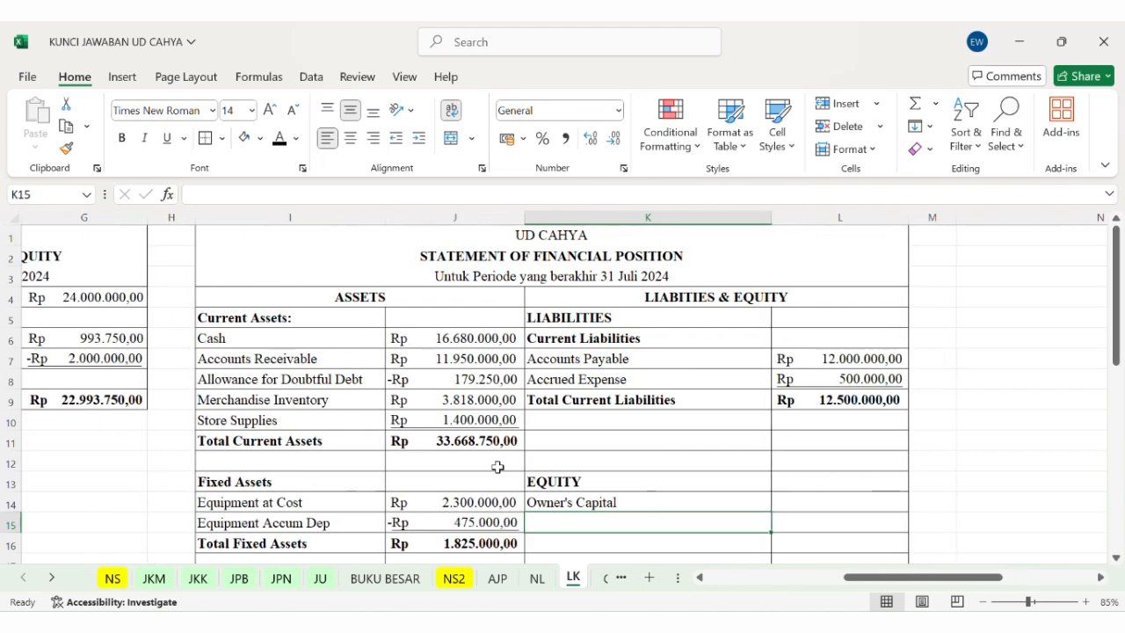
{"action": "scroll", "coordinate": [351, 426], "scroll_direction": "left", "scroll_amount": 6}
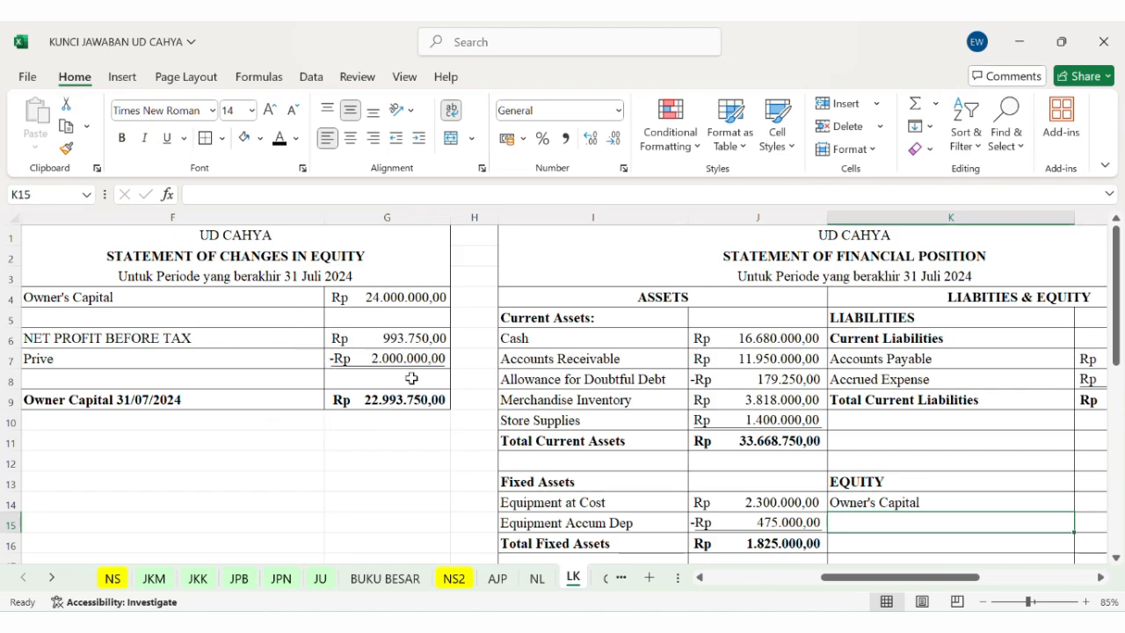
{"action": "scroll", "coordinate": [411, 377], "scroll_direction": "right", "scroll_amount": 3}
{"action": "double_click", "coordinate": [807, 497]}
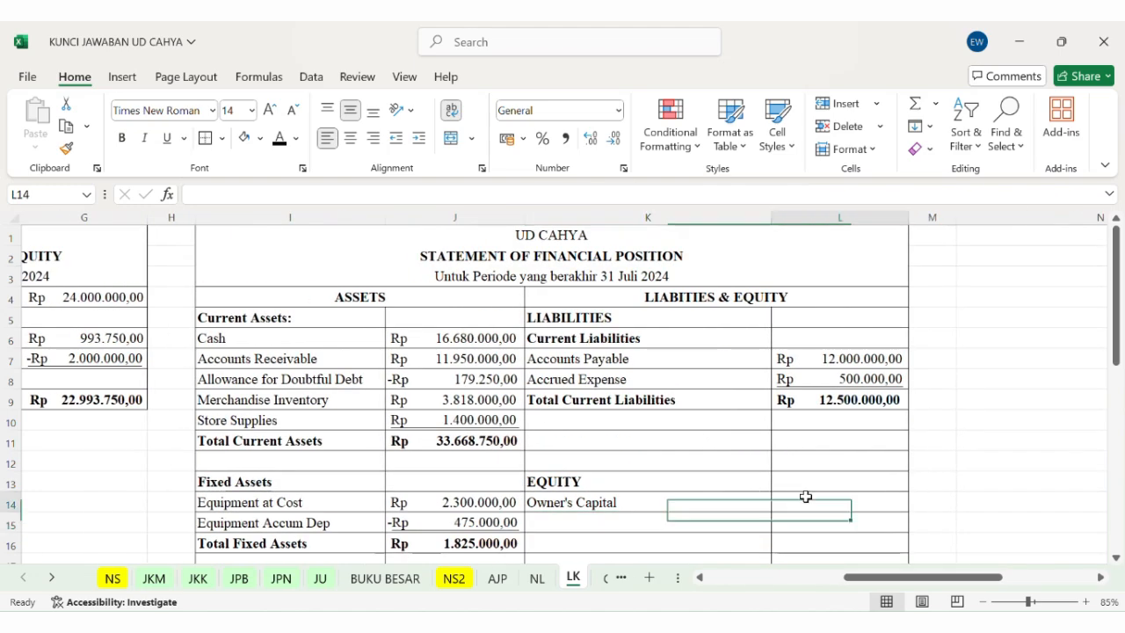
{"action": "type", "text": "="}
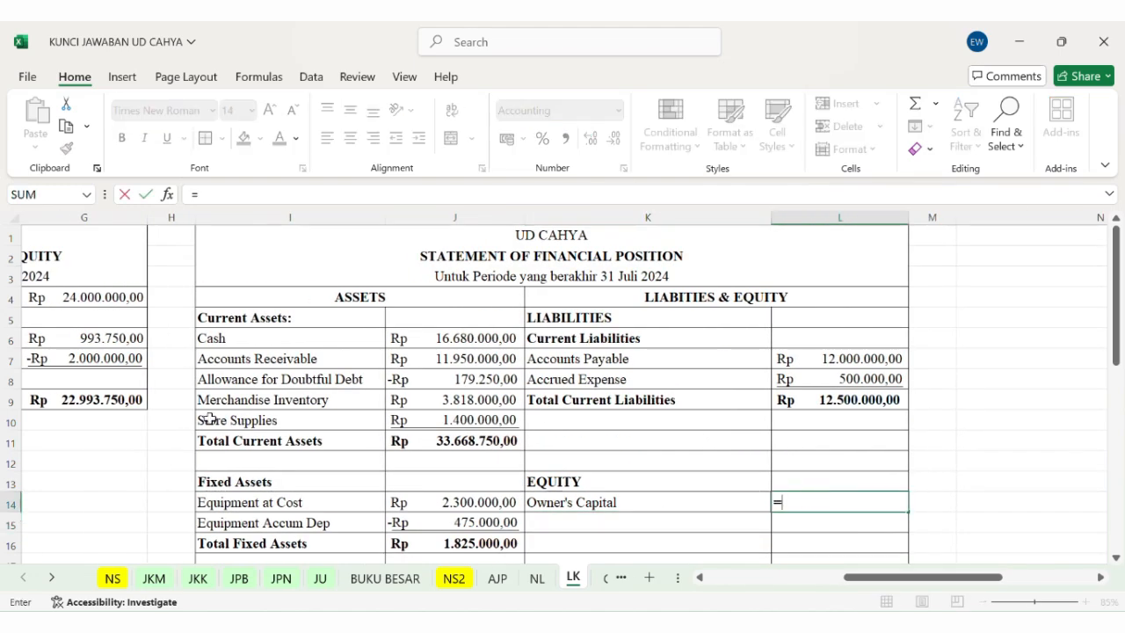
{"action": "left_click", "coordinate": [117, 406]}
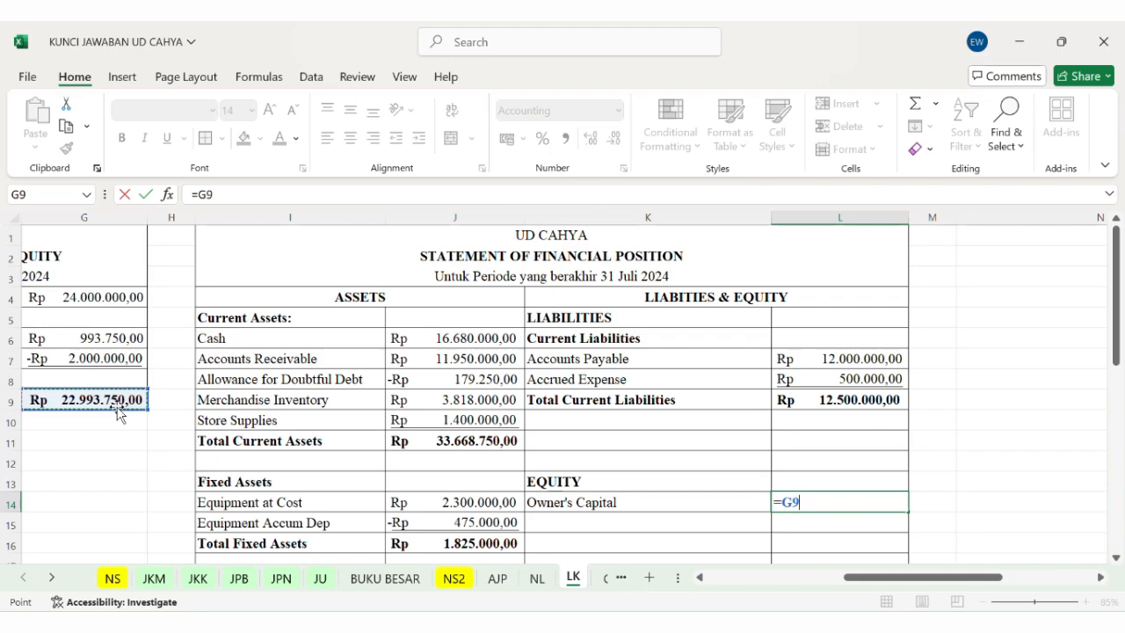
{"action": "key", "text": "Return"}
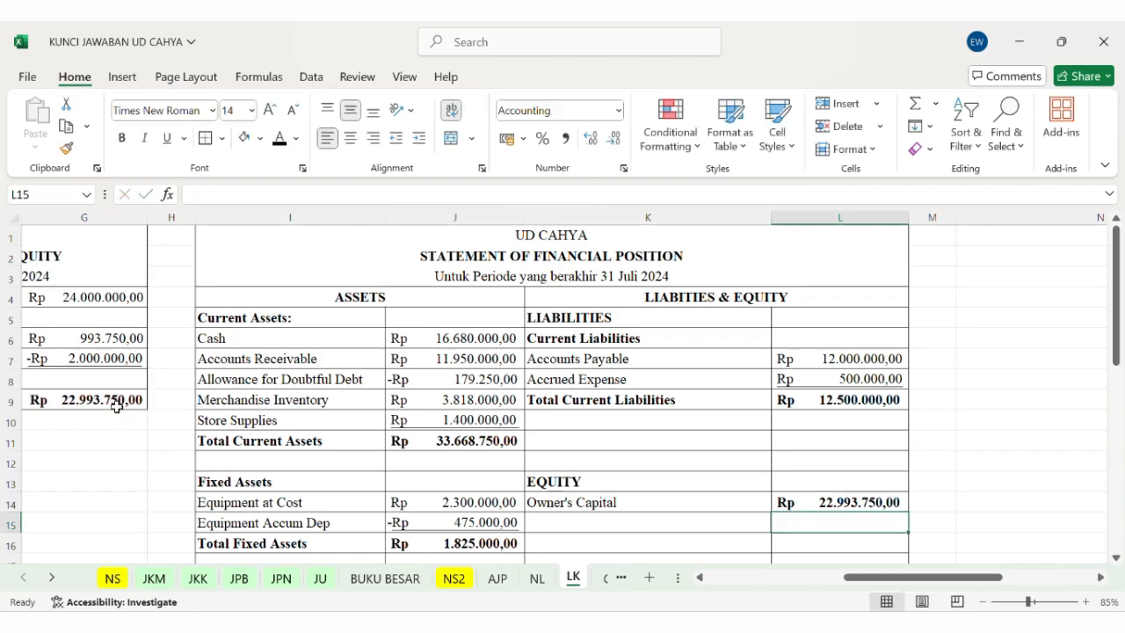
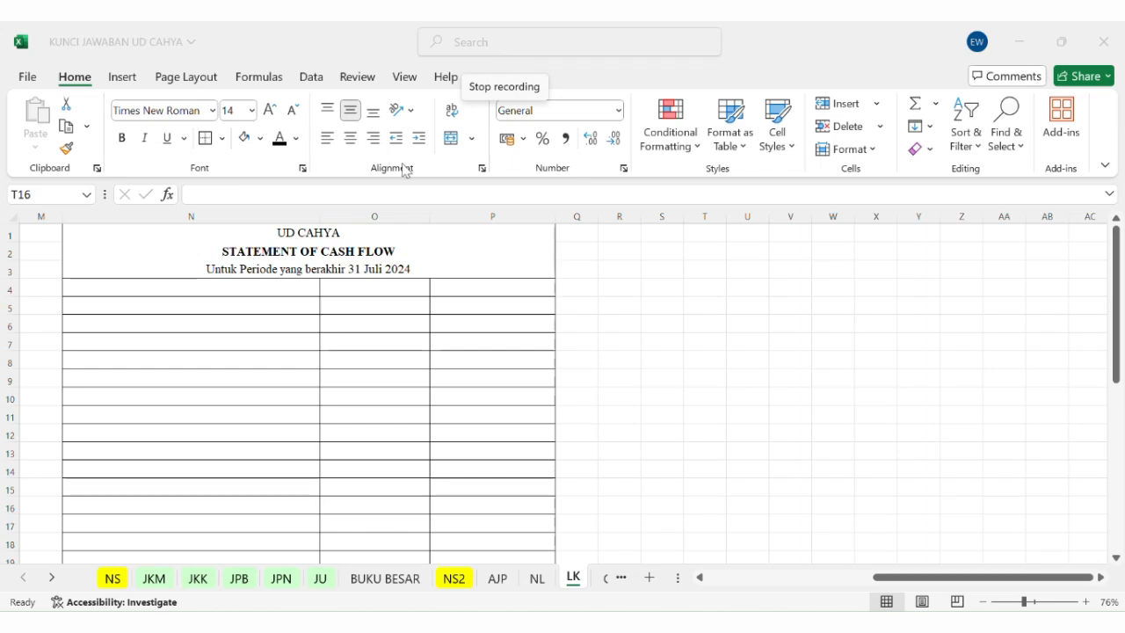
Step: Enter the heading "Arus Kas dari Kegiatan Operasional" in N4 of the Statement of Cash Flow
{"action": "left_click", "coordinate": [203, 288]}
{"action": "left_click", "coordinate": [183, 293]}
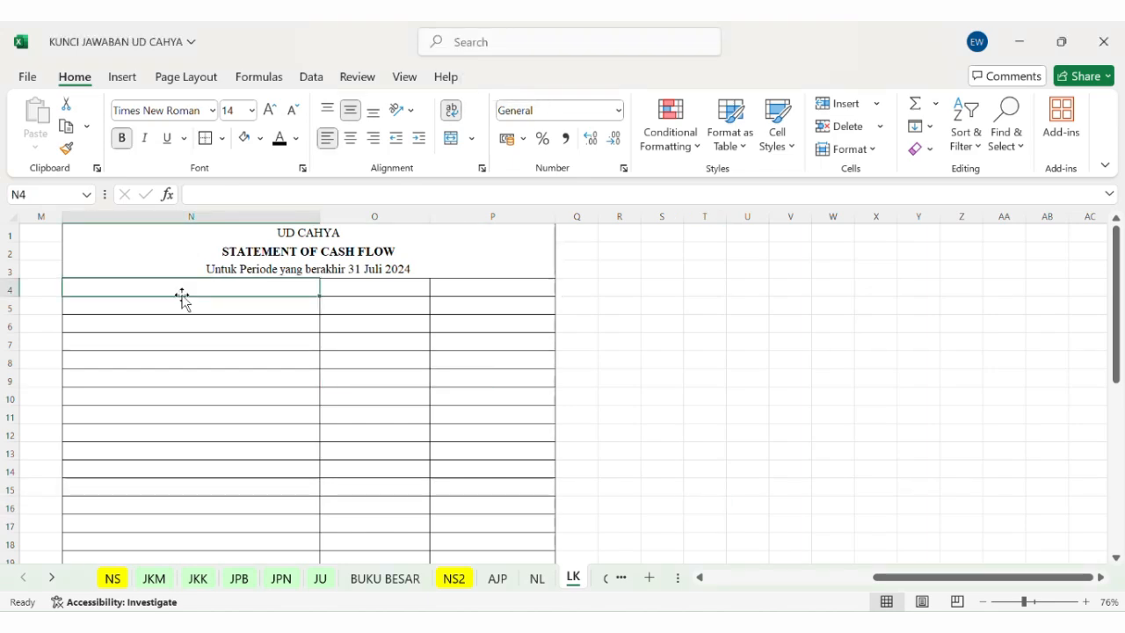
{"action": "type", "text": "Arus L"}
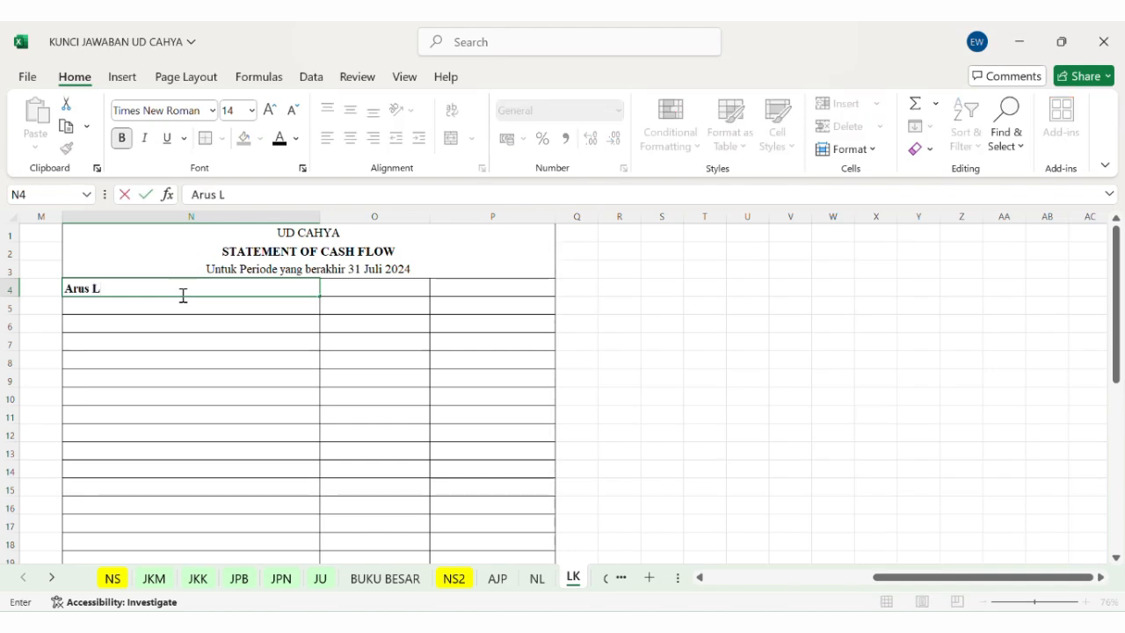
{"action": "key", "text": "BackSpace"}
{"action": "type", "text": "Kas"}
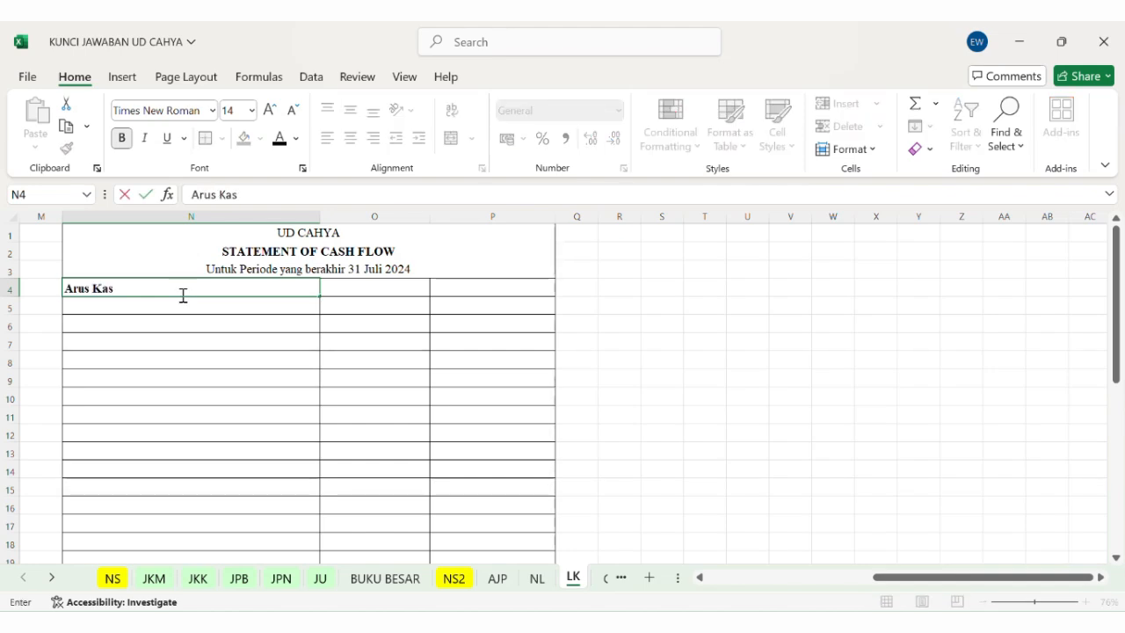
{"action": "type", "text": " ai"}
{"action": "key", "text": "BackSpace"}
{"action": "key", "text": "BackSpace"}
{"action": "type", "text": "dari Kegiatan "}
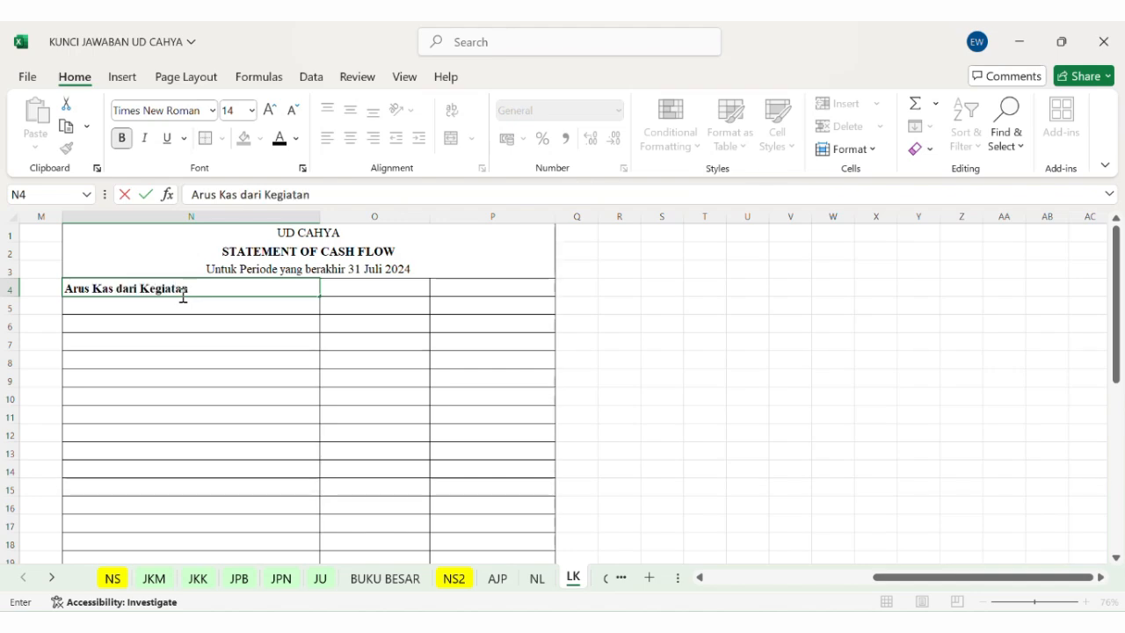
{"action": "type", "text": "Operasional"}
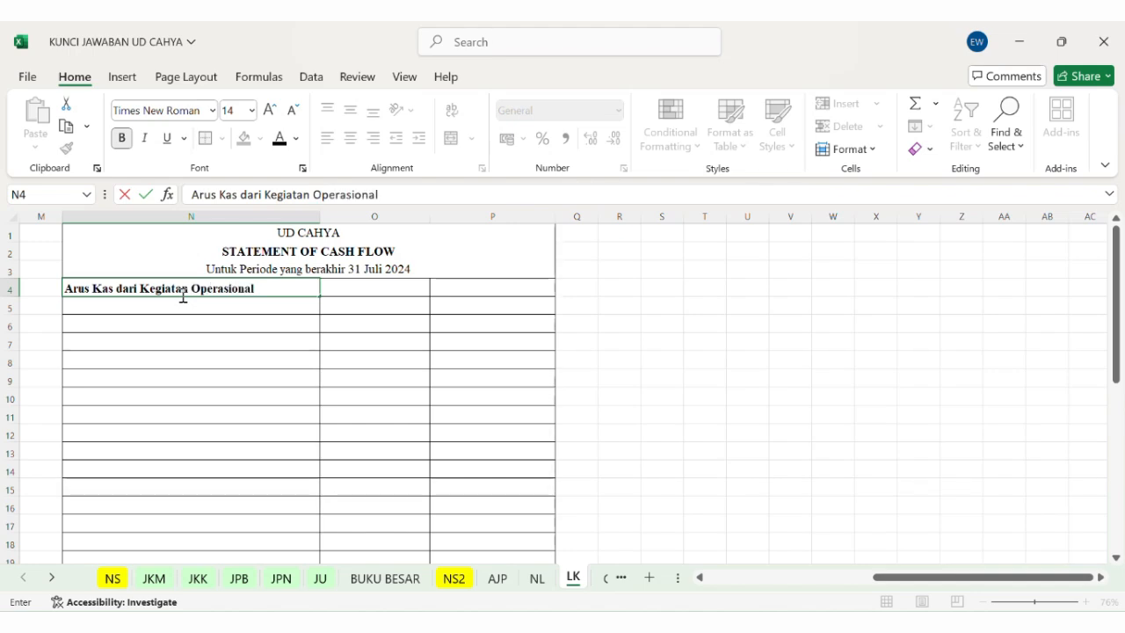
{"action": "key", "text": "Return"}
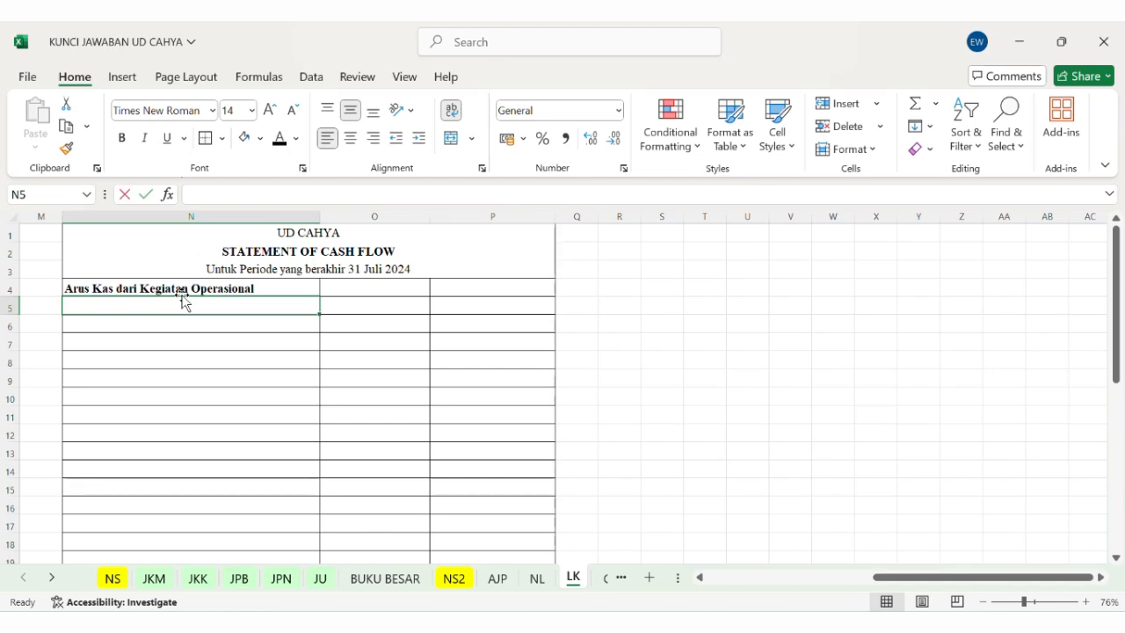
Step: Enter the subheading "Arus Kas Masuk:" in N5 of the Statement of Cash Flow
{"action": "type", "text": "Arus Kas M"}
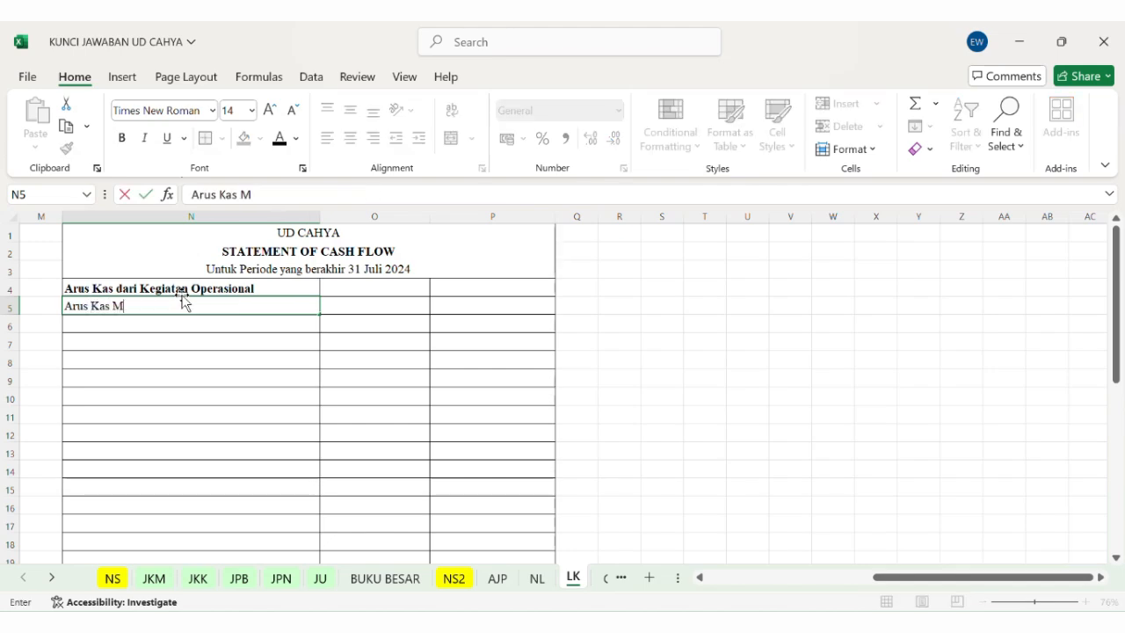
{"action": "type", "text": "asuk:"}
{"action": "key", "text": "Return"}
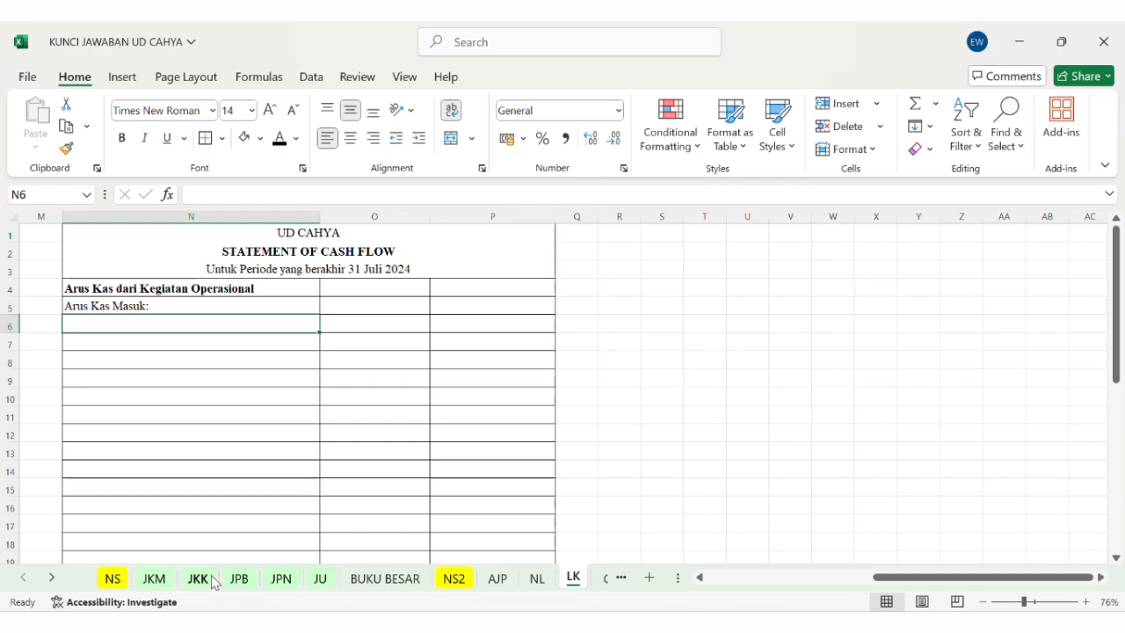
Step: Review the JU, JKM and JKK journals for cash transactions belonging to operating activities, then return to LK
{"action": "left_click", "coordinate": [316, 581]}
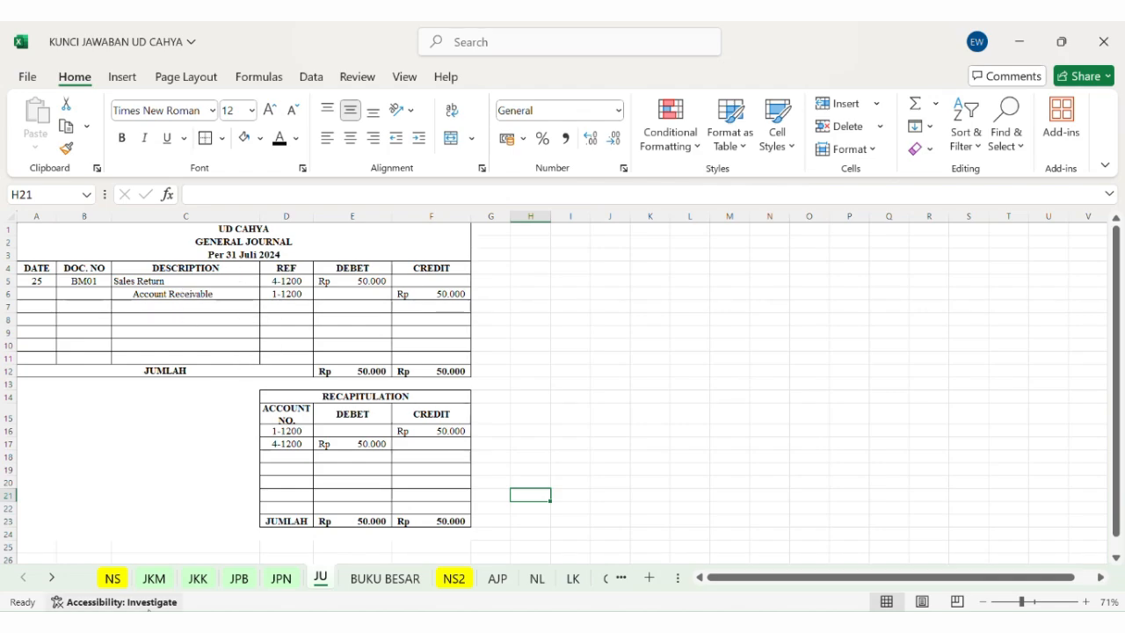
{"action": "left_click", "coordinate": [153, 577]}
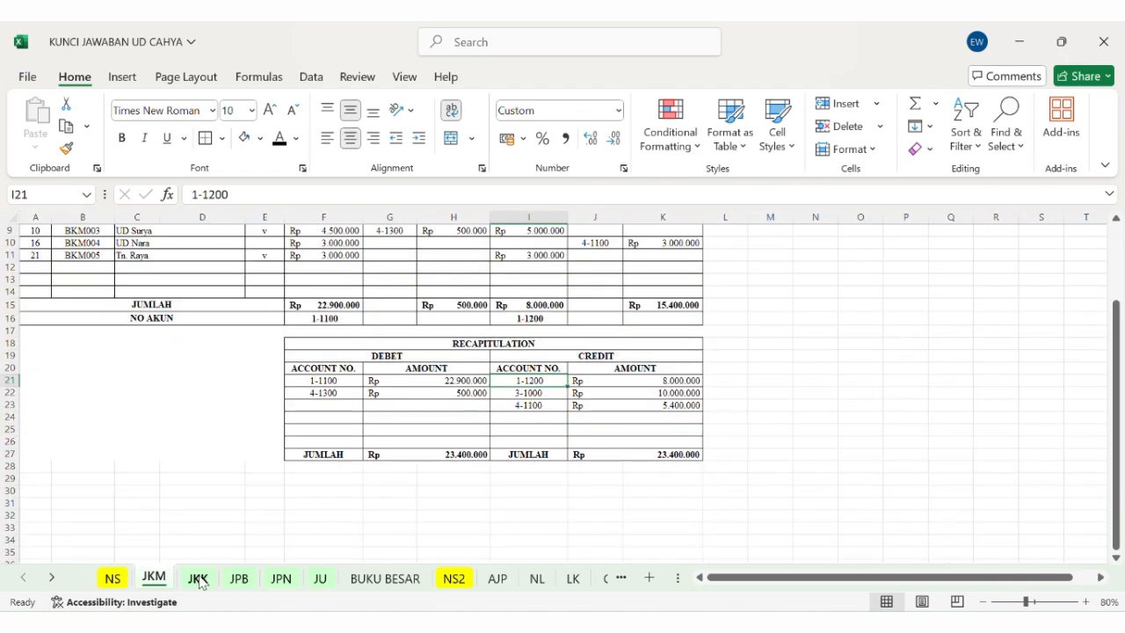
{"action": "scroll", "coordinate": [191, 462], "scroll_direction": "up", "scroll_amount": 3}
{"action": "scroll", "coordinate": [190, 462], "scroll_direction": "down", "scroll_amount": 2}
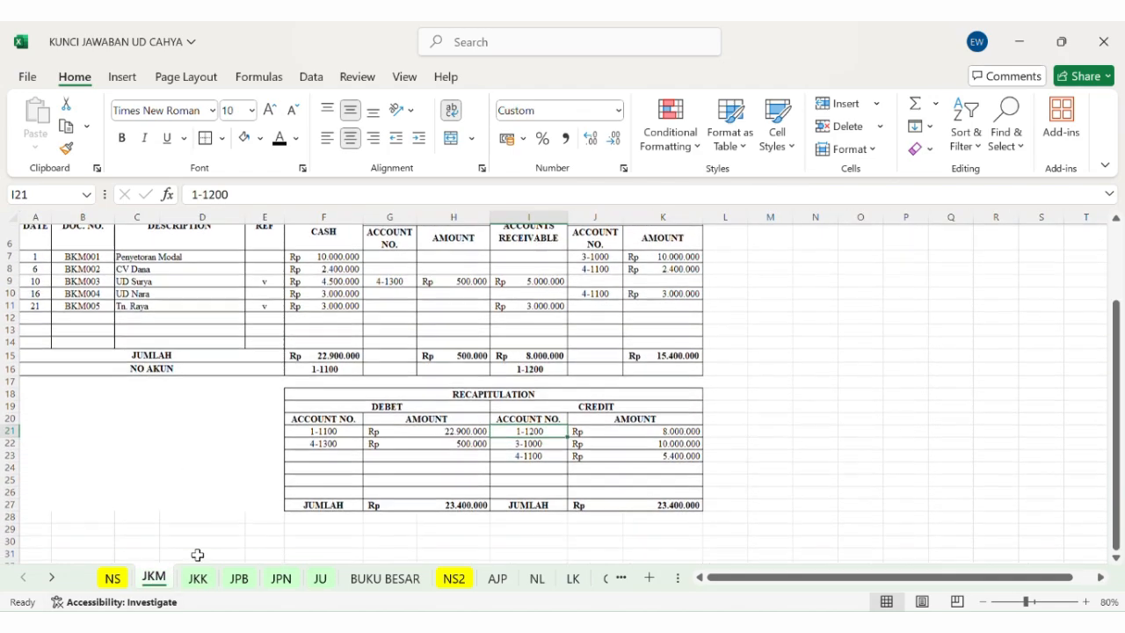
{"action": "left_click", "coordinate": [197, 578]}
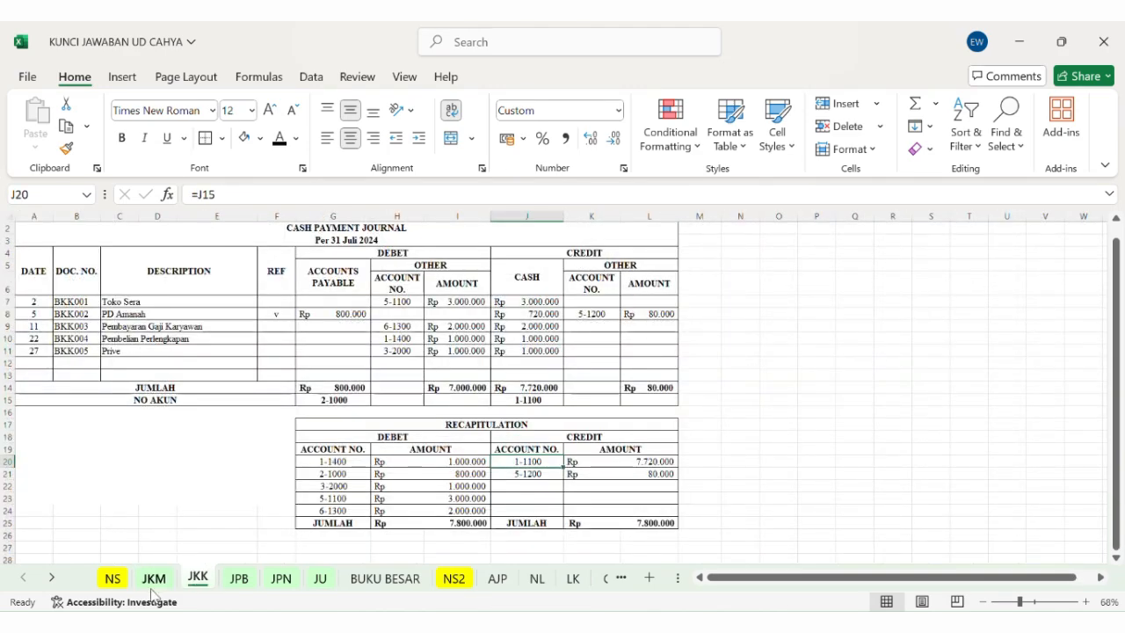
{"action": "left_click", "coordinate": [155, 578]}
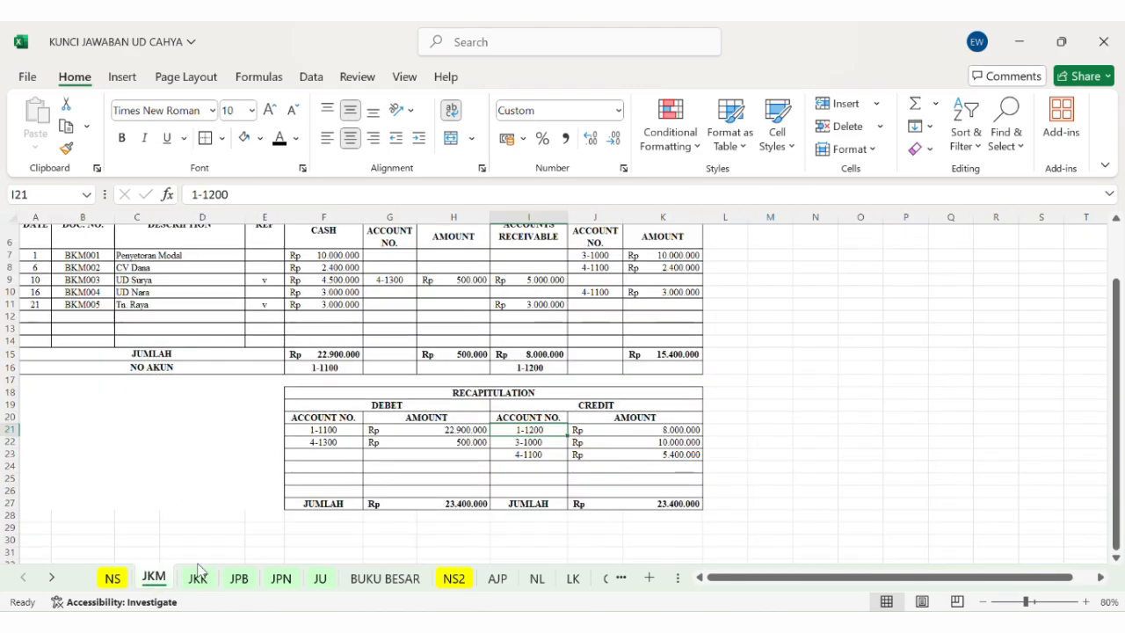
{"action": "left_click", "coordinate": [572, 580]}
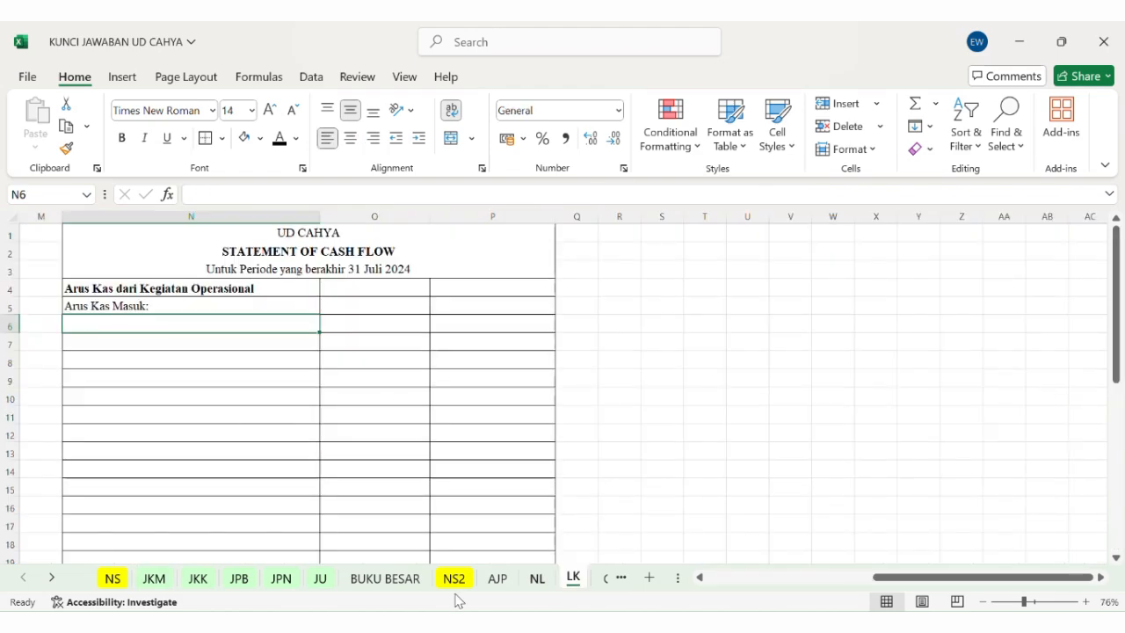
{"action": "left_click", "coordinate": [153, 578]}
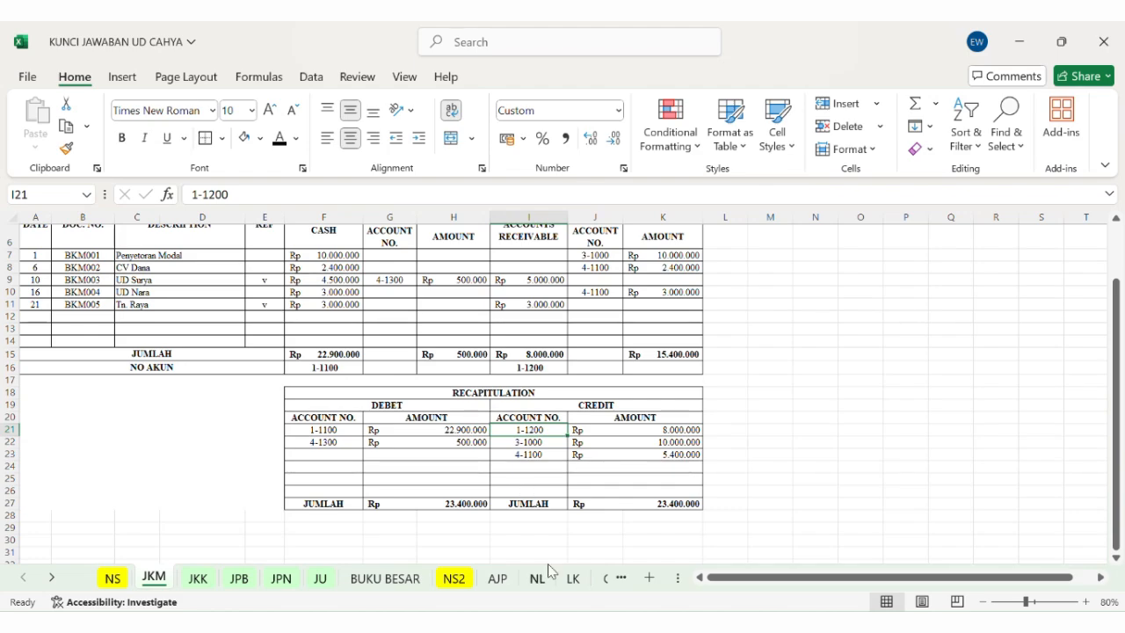
{"action": "left_click", "coordinate": [572, 578]}
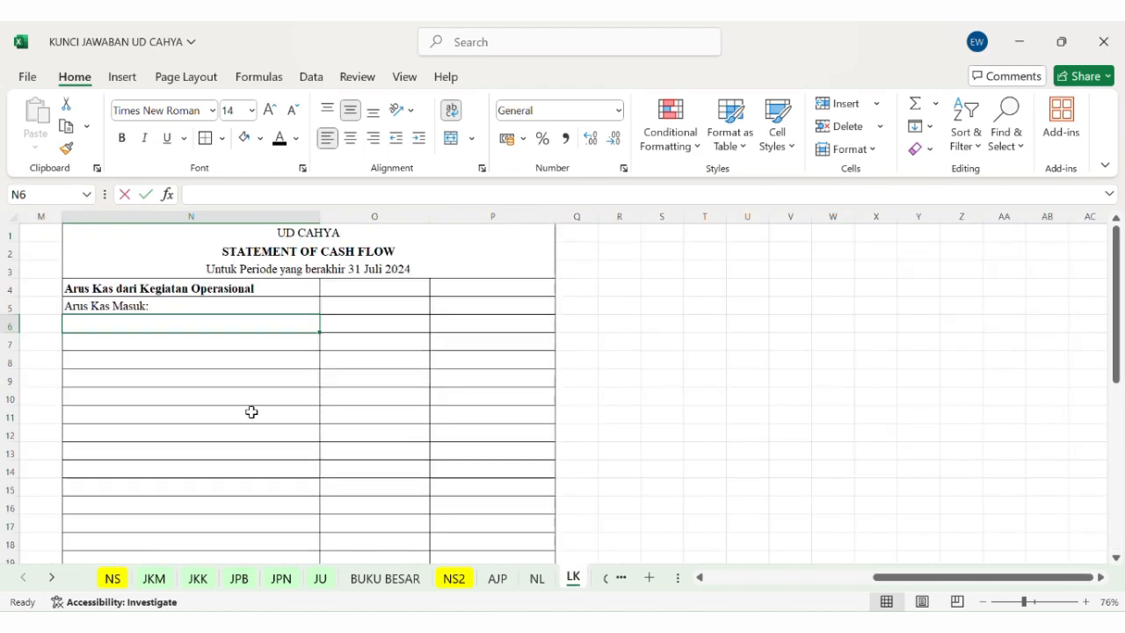
Step: Enter the inflow label "Penerimaan Piutang" in N6
{"action": "type", "text": "Penerimaan Pi"}
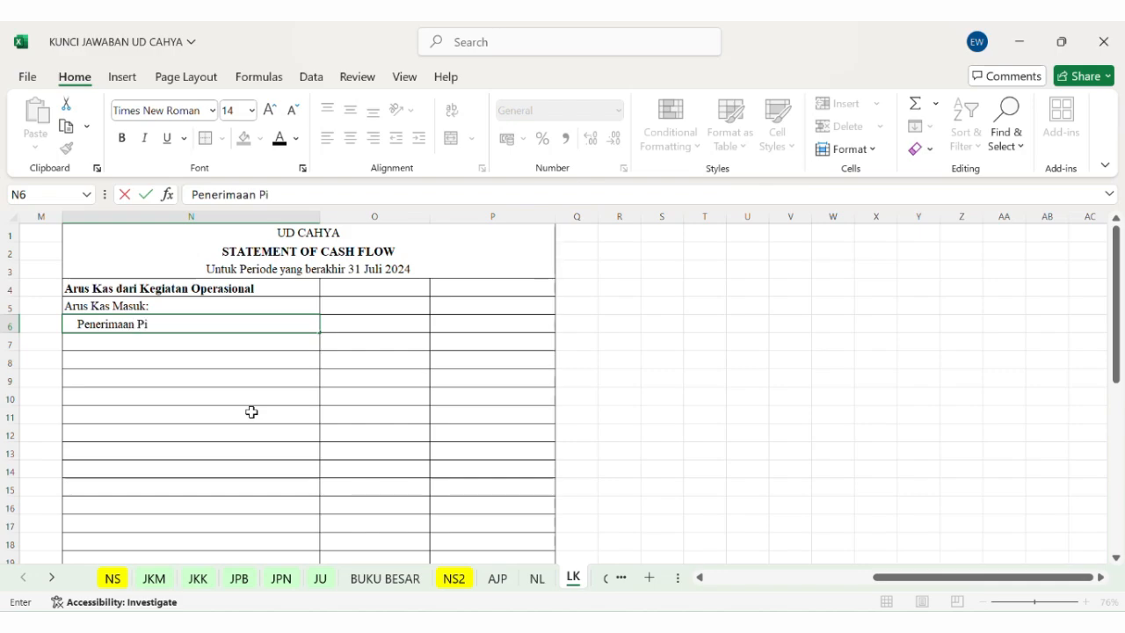
{"action": "type", "text": "utang"}
{"action": "key", "text": "Tab"}
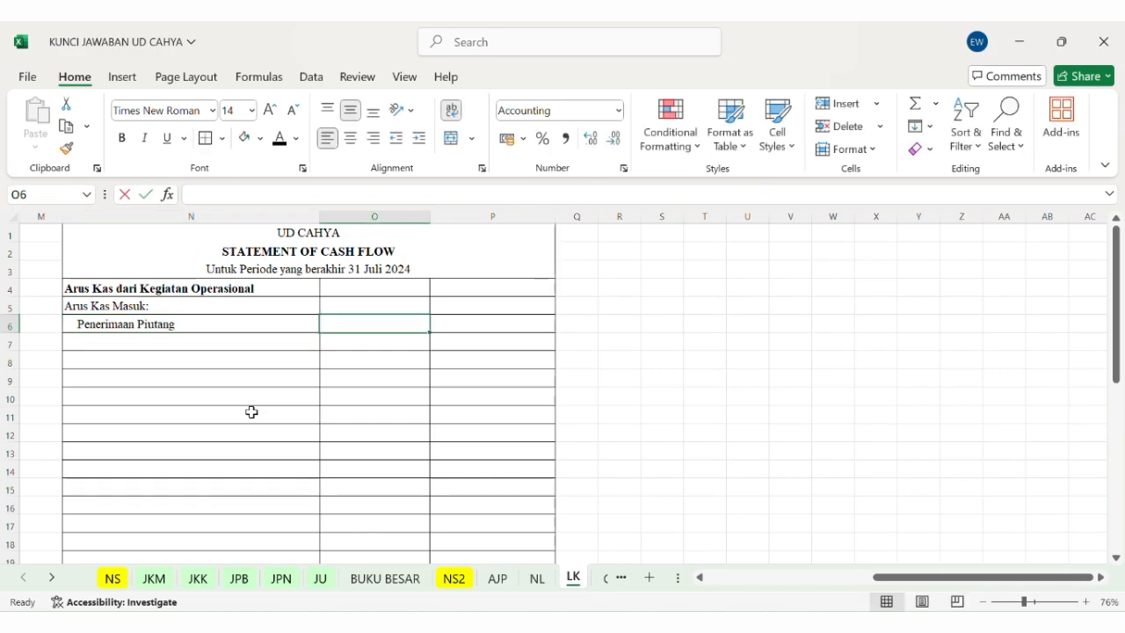
Step: Calculate the Penerimaan Piutang amount in O6 from the receivable collections on JKM with =JKM!F9+JKM!F11
{"action": "type", "text": "="}
{"action": "left_click", "coordinate": [158, 577]}
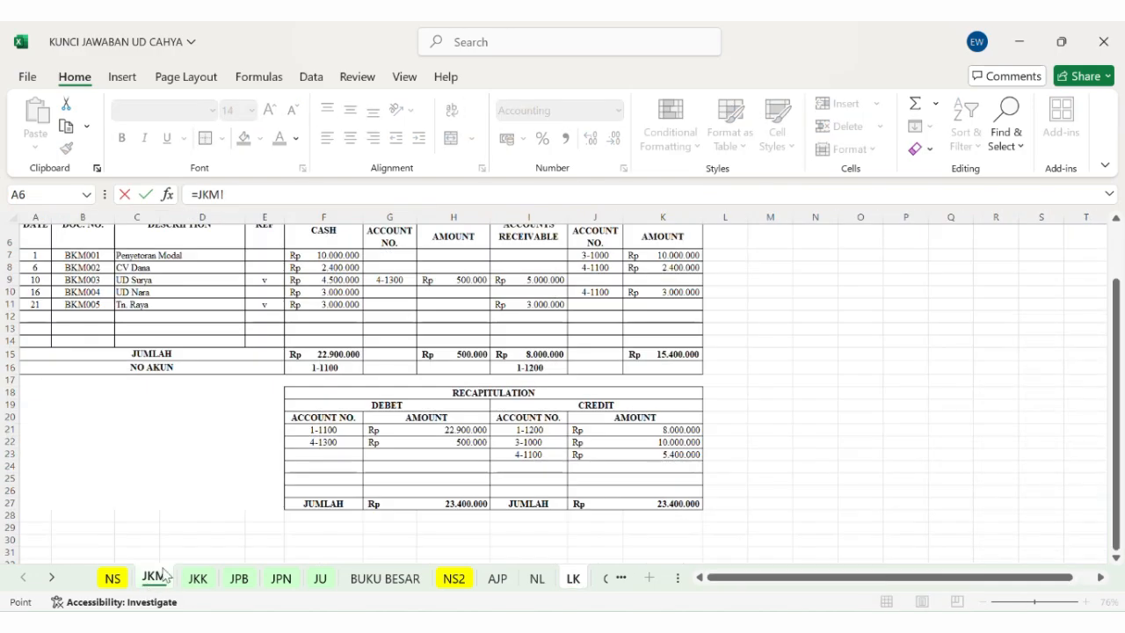
{"action": "left_click", "coordinate": [312, 278]}
{"action": "type", "text": "+"}
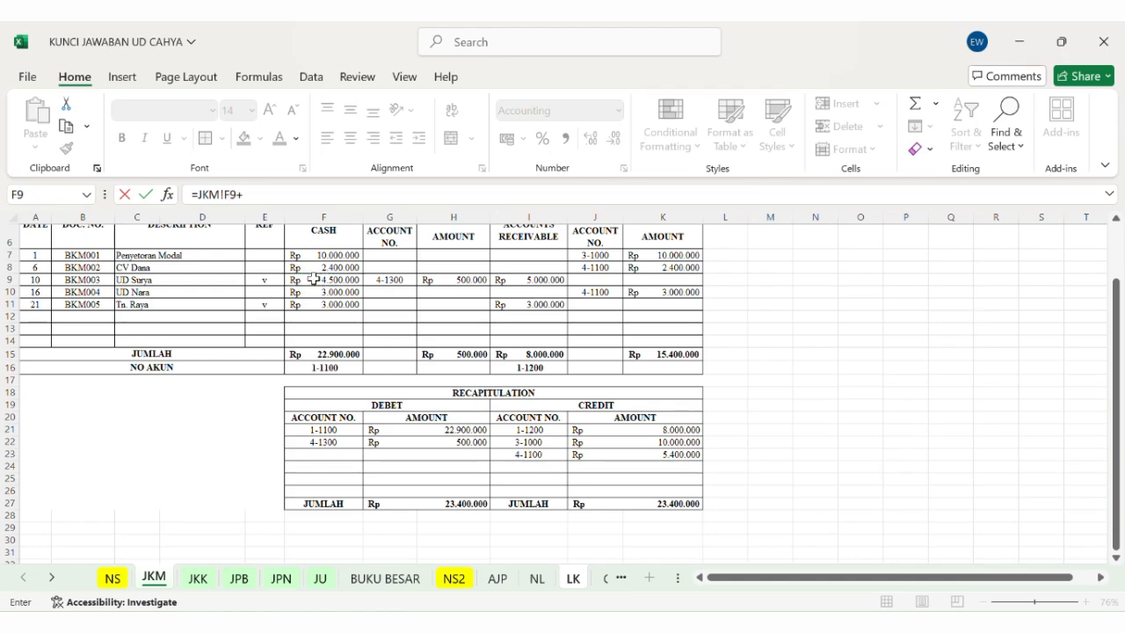
{"action": "left_click", "coordinate": [335, 303]}
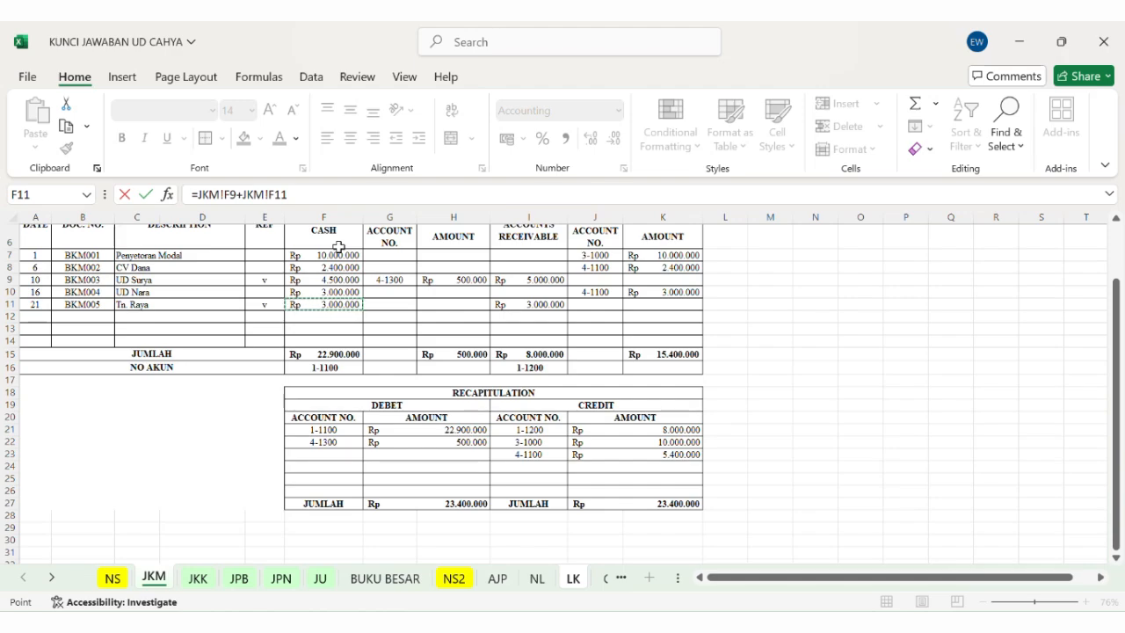
{"action": "key", "text": "Return"}
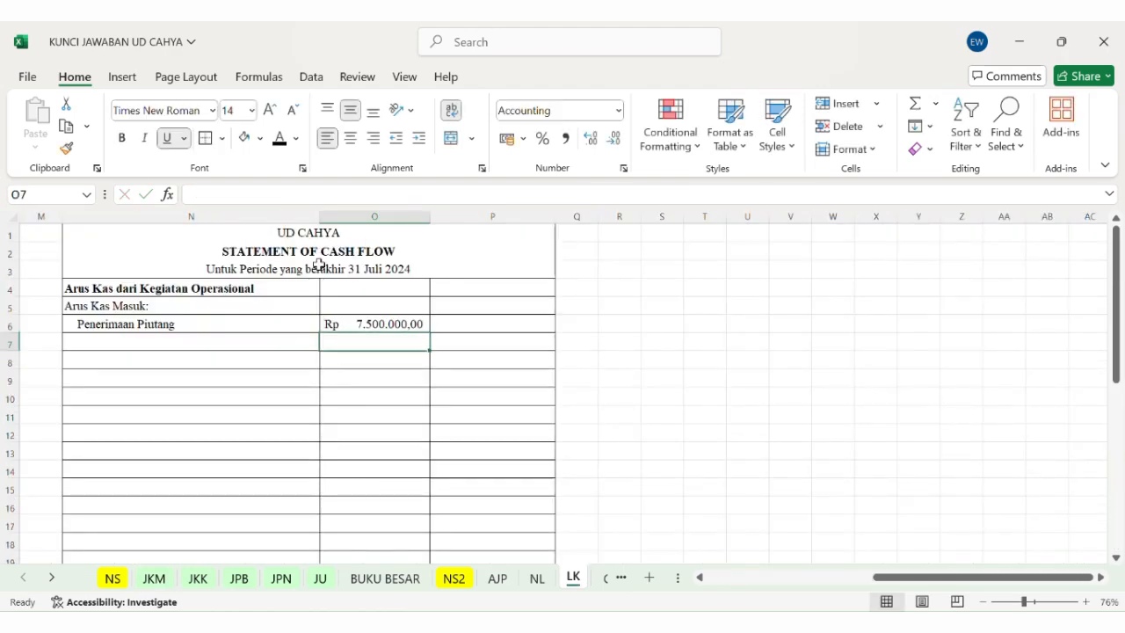
Step: Enter the inflow label "Penjualan Tunai" in N7
{"action": "left_click", "coordinate": [186, 345]}
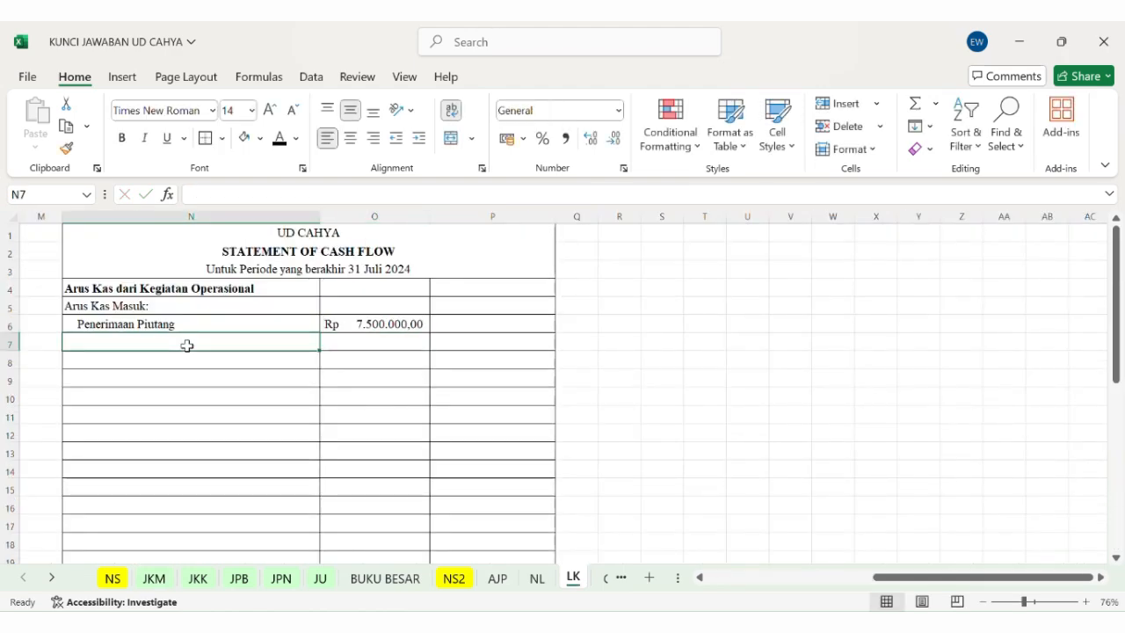
{"action": "type", "text": "Penjualan Tunai"}
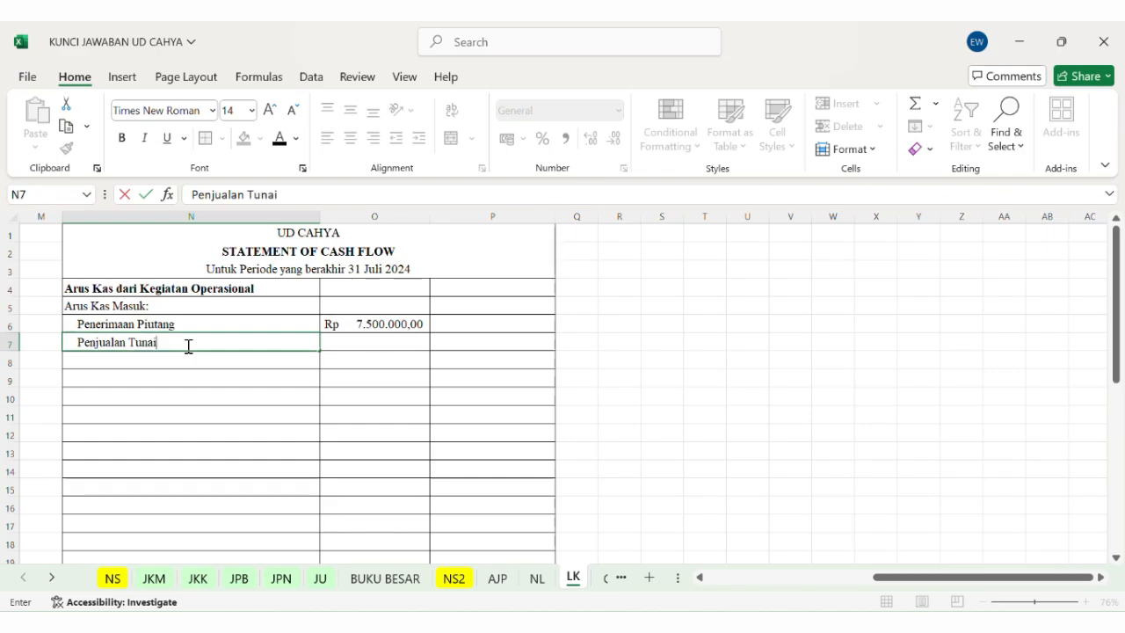
{"action": "key", "text": "Tab"}
Step: Calculate the Penjualan Tunai amount in O7 from the cash sales on JKM with =JKM!F8+JKM!F10
{"action": "type", "text": "="}
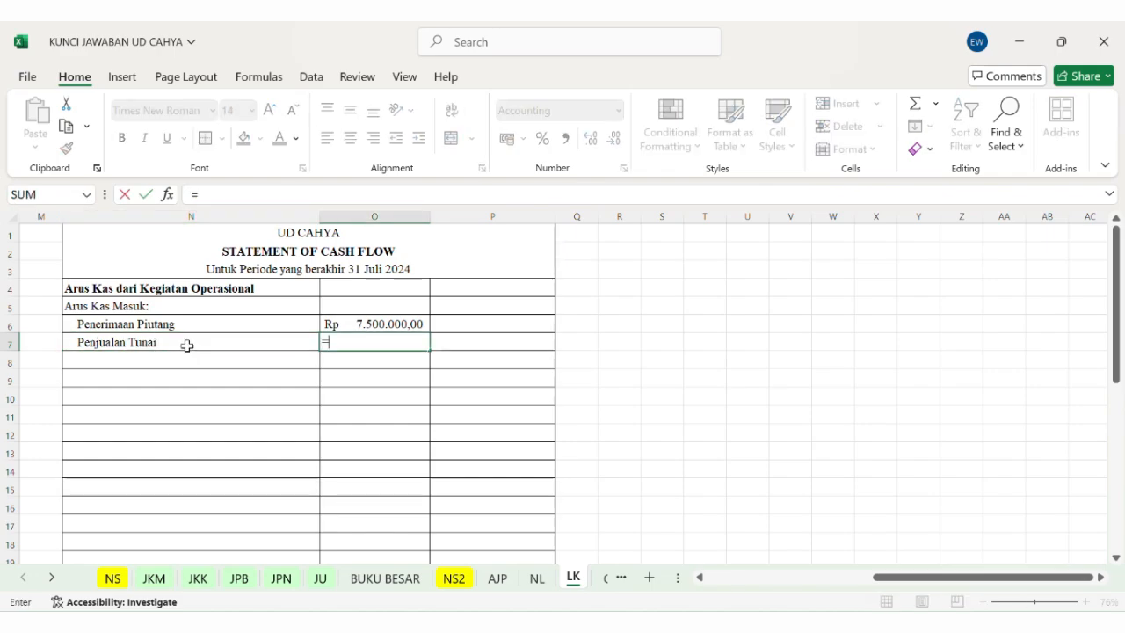
{"action": "left_click", "coordinate": [154, 577]}
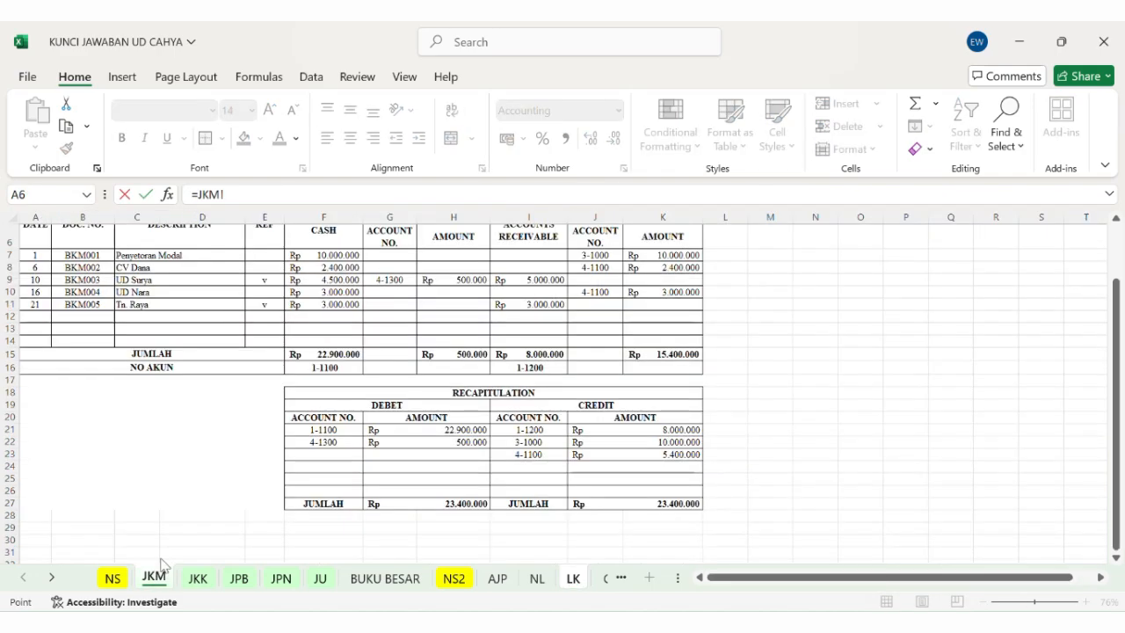
{"action": "left_click", "coordinate": [332, 268]}
{"action": "type", "text": "+"}
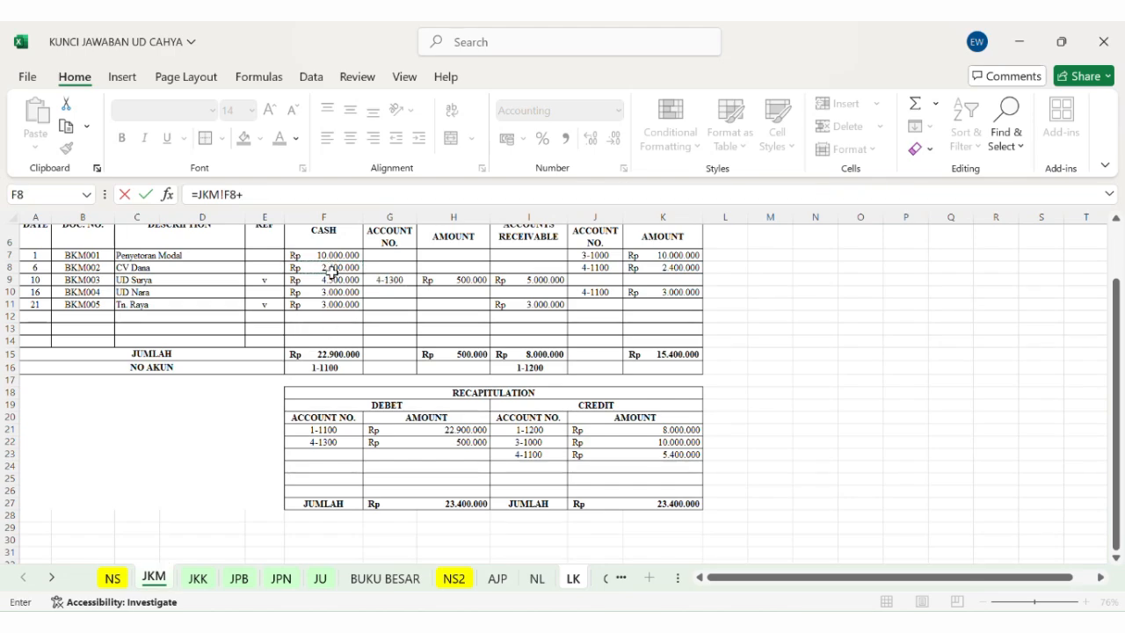
{"action": "left_click", "coordinate": [332, 292]}
{"action": "key", "text": "Return"}
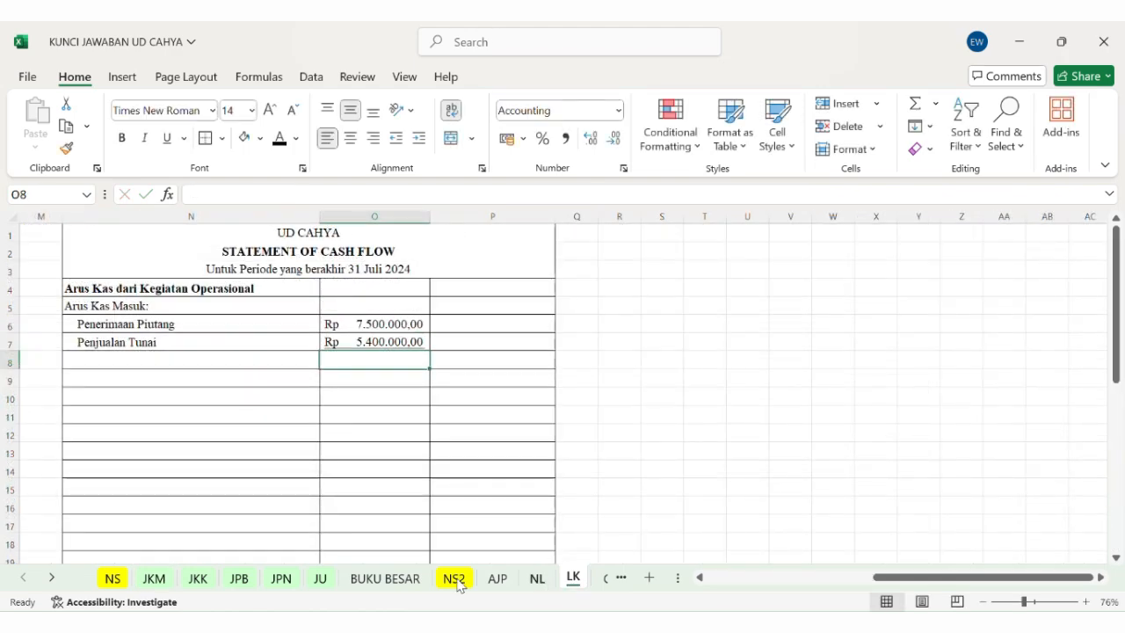
Step: Check JKM for remaining operating receipts and enter the label "Total Arus Kas Masuk" in N8 on LK
{"action": "left_click", "coordinate": [154, 577]}
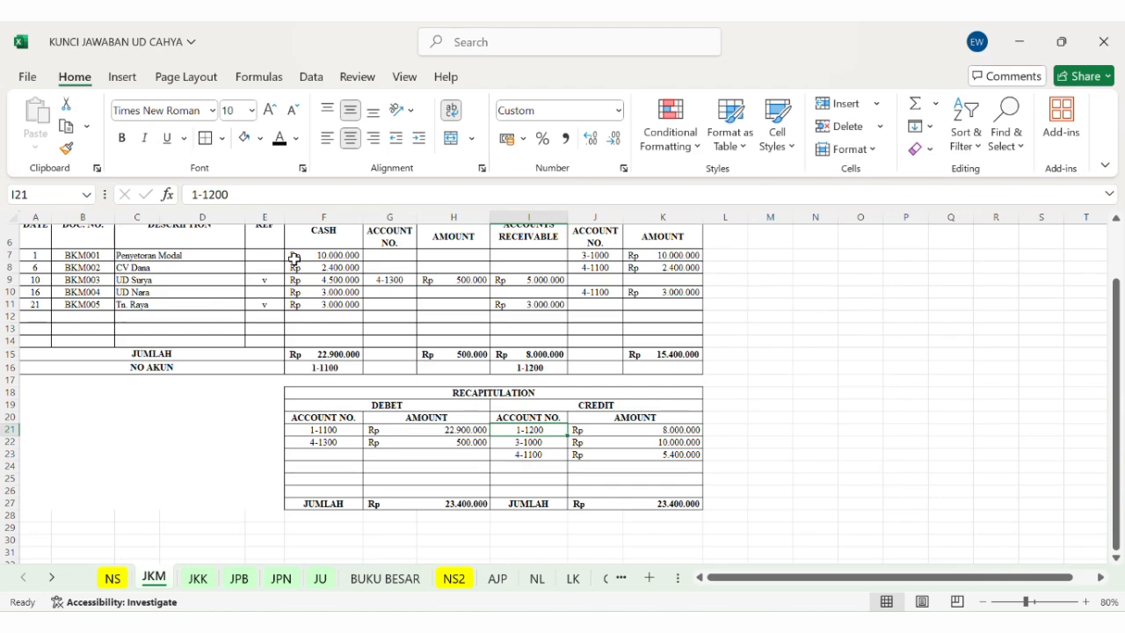
{"action": "left_click", "coordinate": [573, 579]}
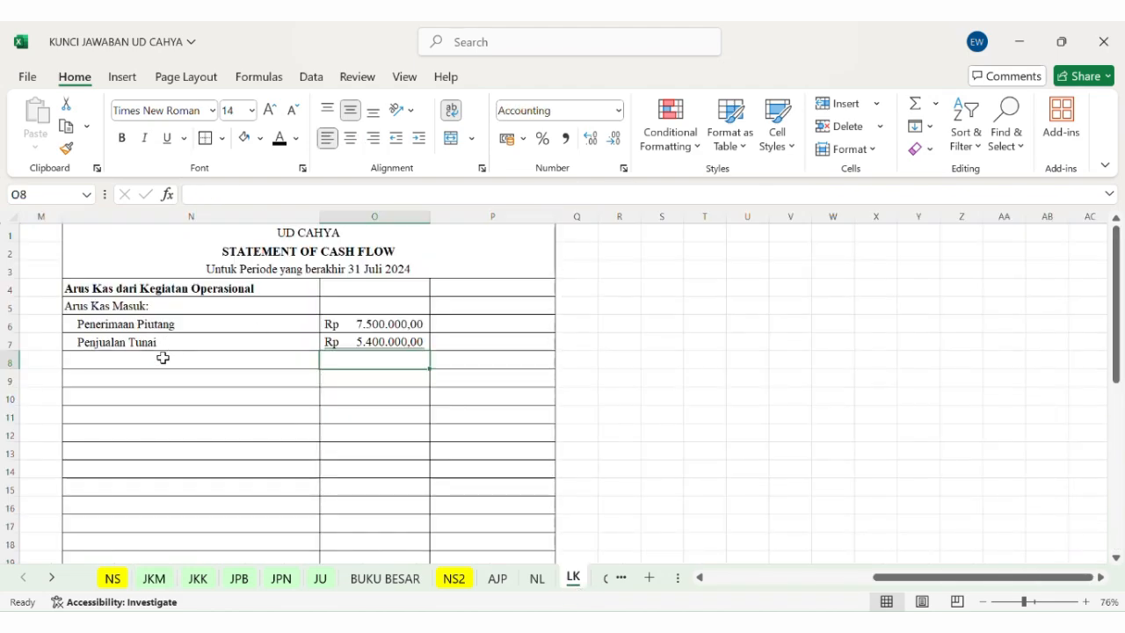
{"action": "left_click", "coordinate": [156, 366]}
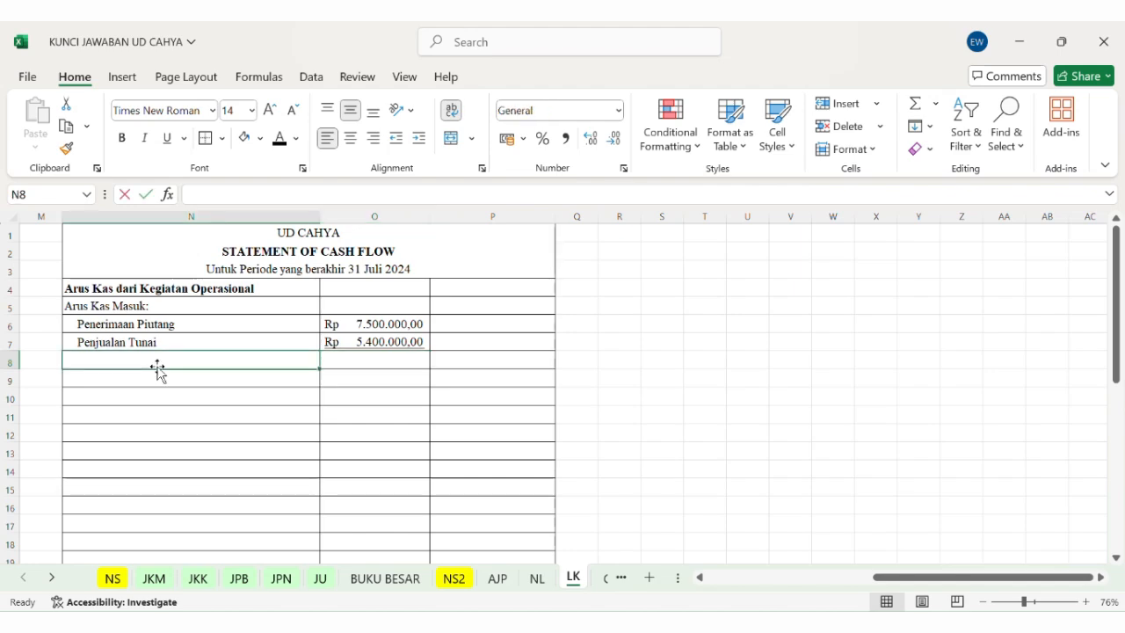
{"action": "type", "text": "Total Arus"}
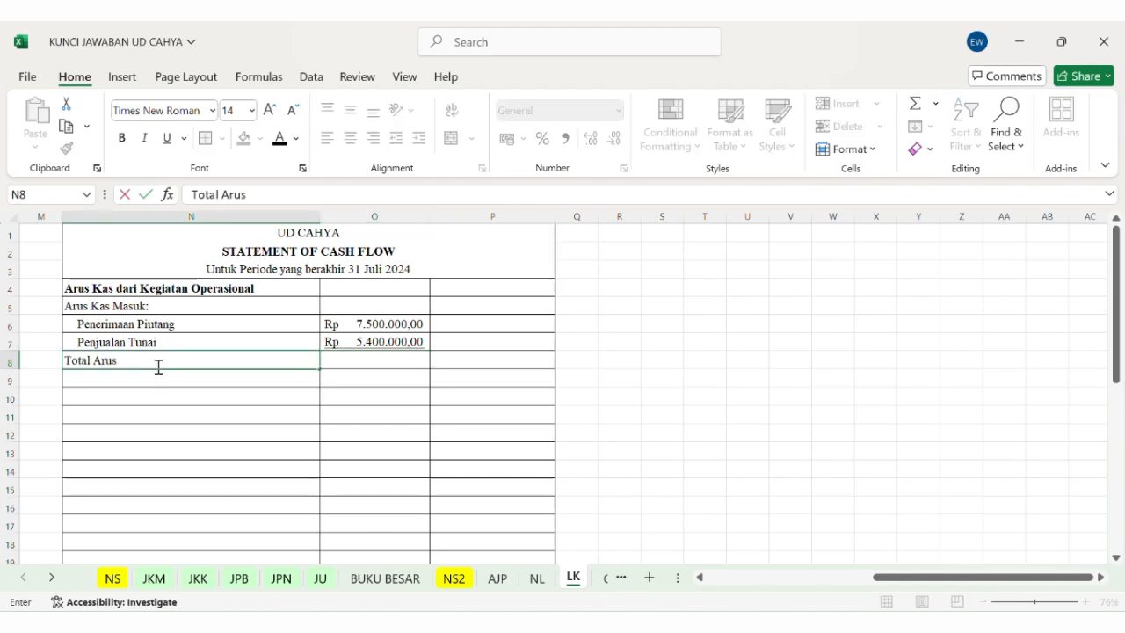
{"action": "type", "text": " Kas Masuk"}
Step: Total the operating cash inflows in P8 with =O6+O7
{"action": "key", "text": "Tab"}
{"action": "key", "text": "Tab"}
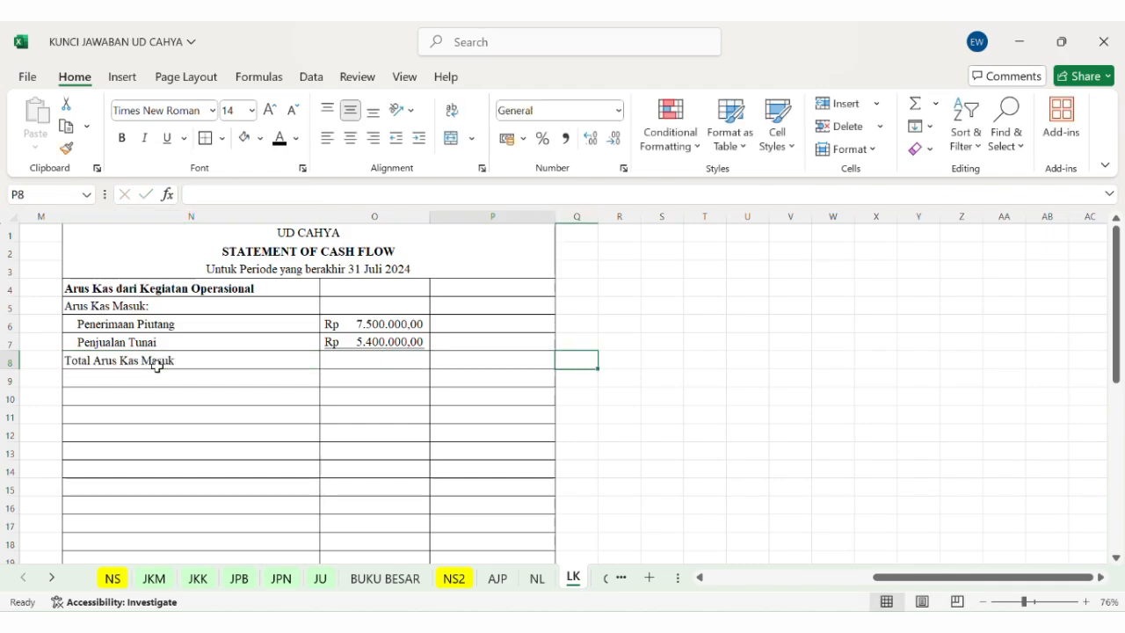
{"action": "type", "text": "="}
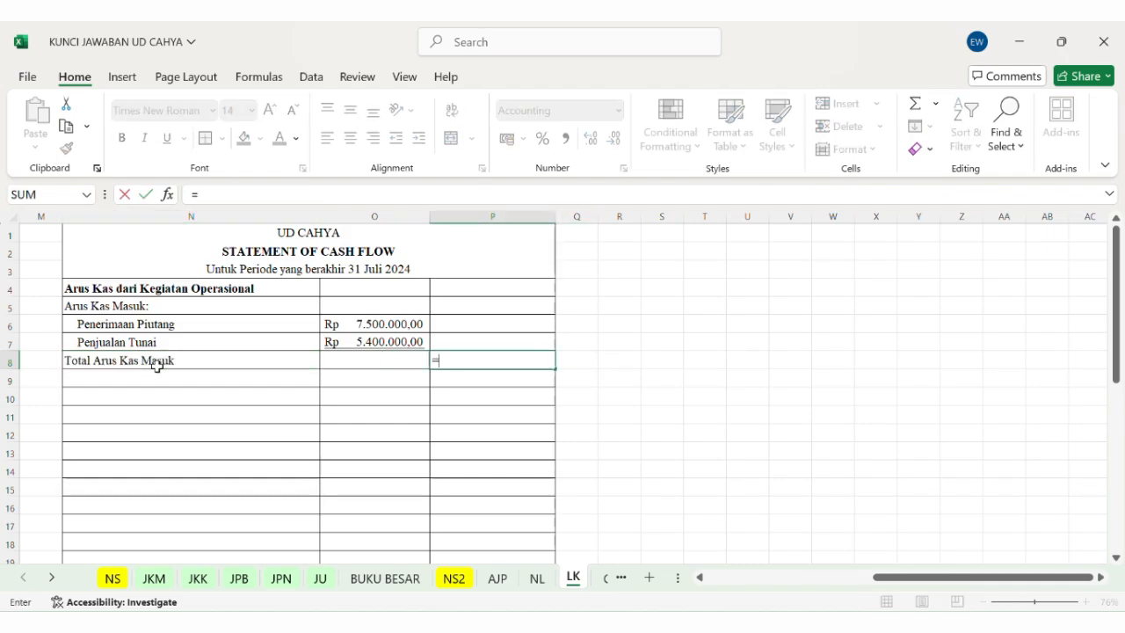
{"action": "left_click", "coordinate": [341, 324]}
{"action": "type", "text": "+"}
{"action": "left_click", "coordinate": [336, 343]}
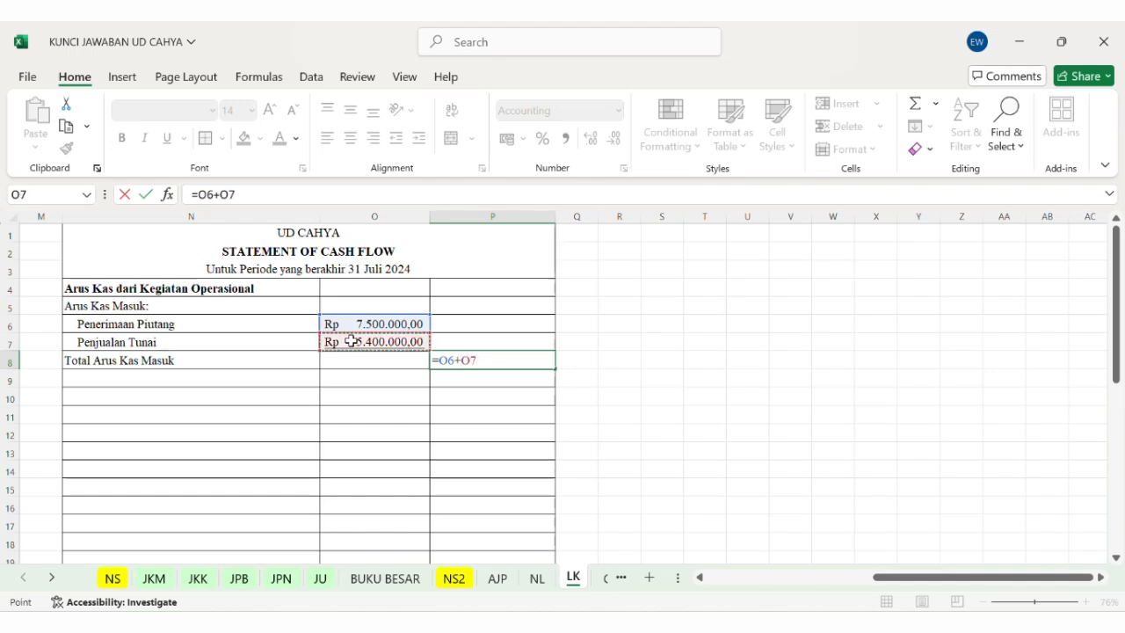
{"action": "key", "text": "Return"}
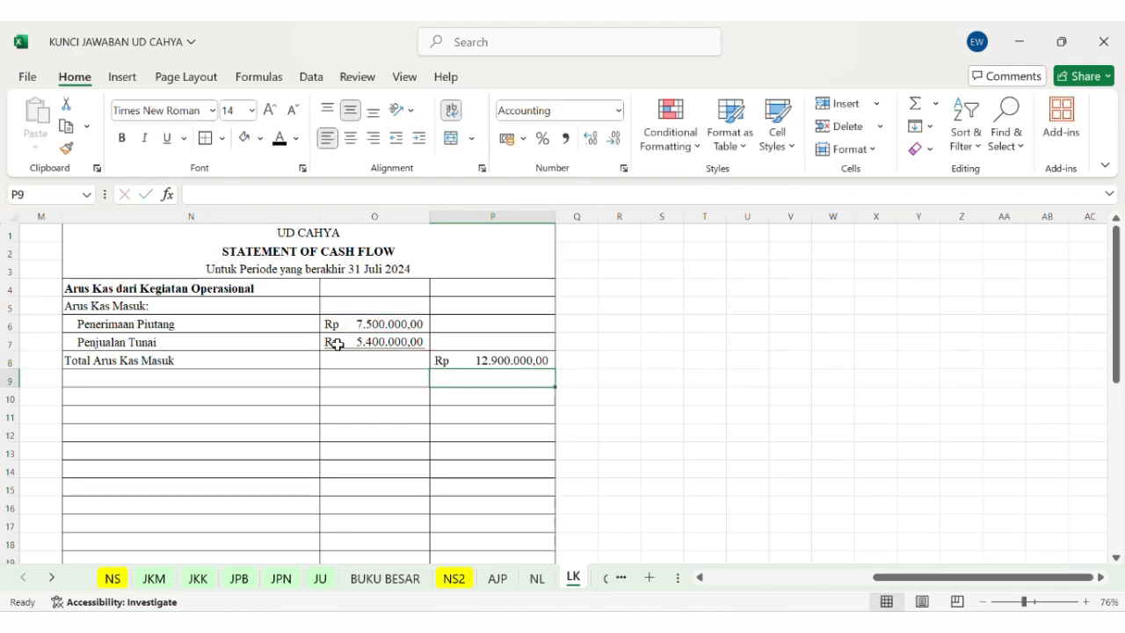
Step: Enter the subheading "Arus Kas Keluar:" in N10
{"action": "left_click", "coordinate": [141, 395]}
{"action": "type", "text": "Arus"}
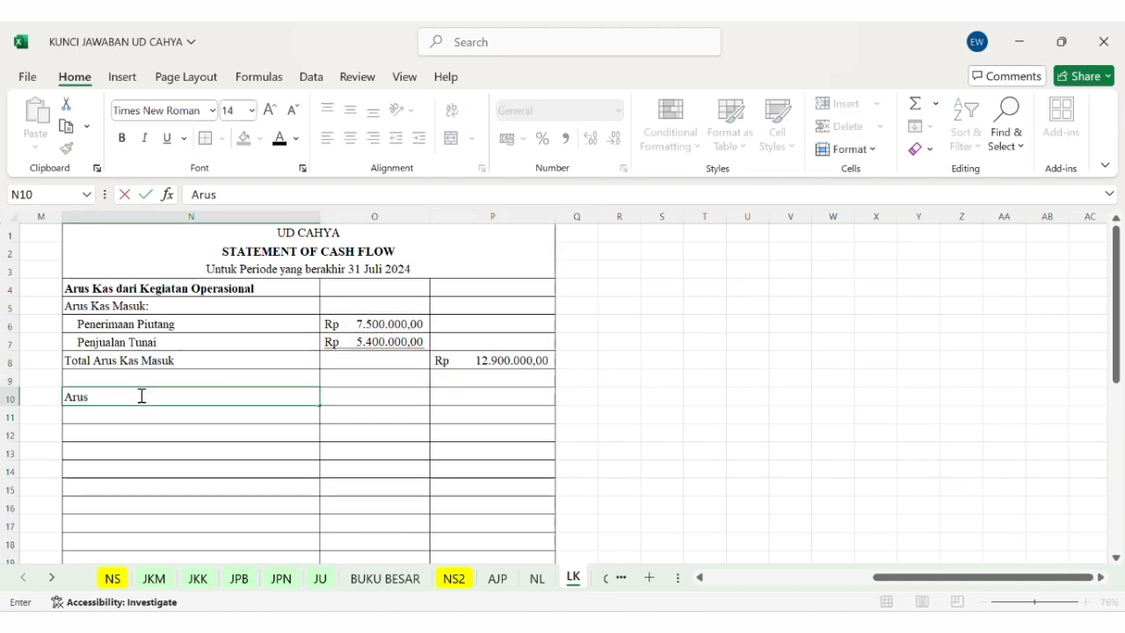
{"action": "type", "text": " Kas Keluar:"}
{"action": "key", "text": "Return"}
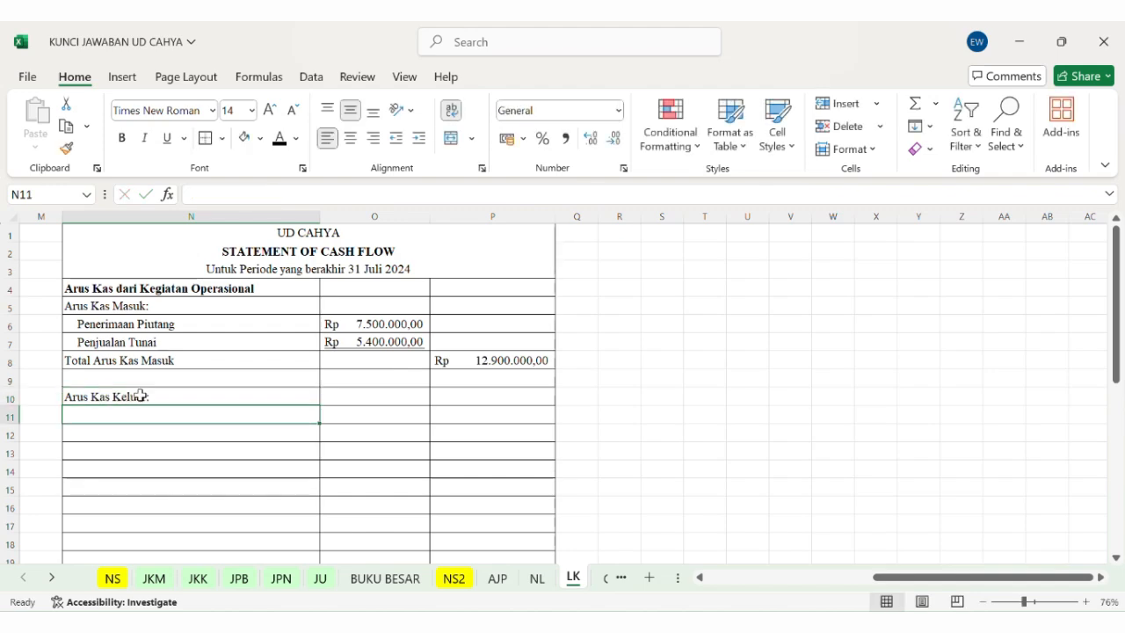
Step: Check the cash payments on JKK and enter the label "Pembayaran Utang" in N11 on LK
{"action": "scroll", "coordinate": [138, 394], "scroll_direction": "down", "scroll_amount": 1}
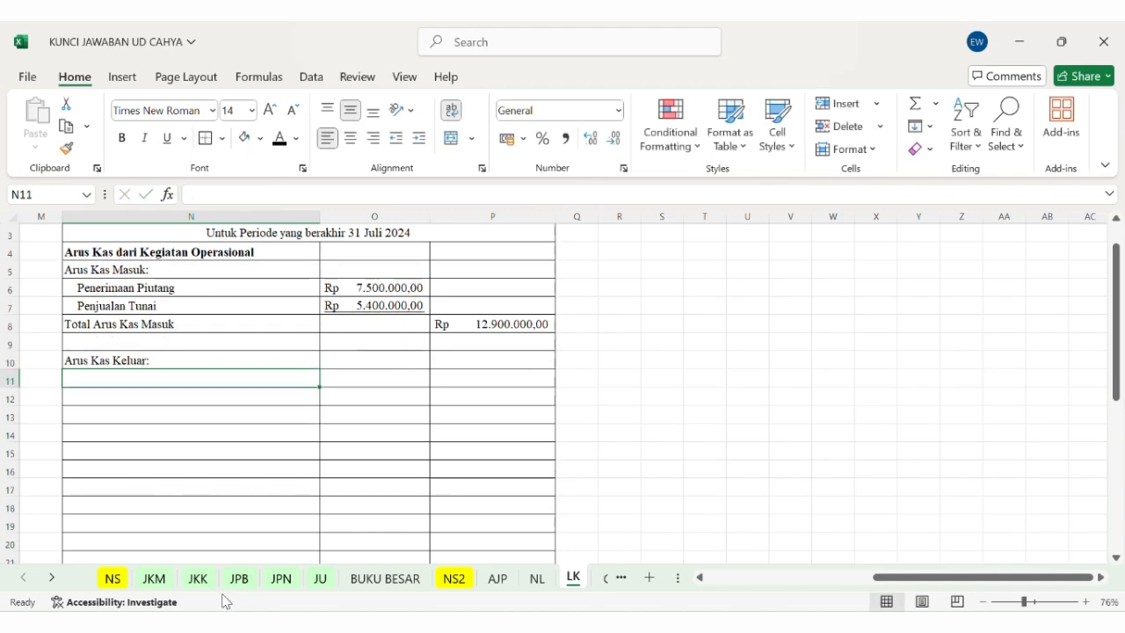
{"action": "left_click", "coordinate": [197, 578]}
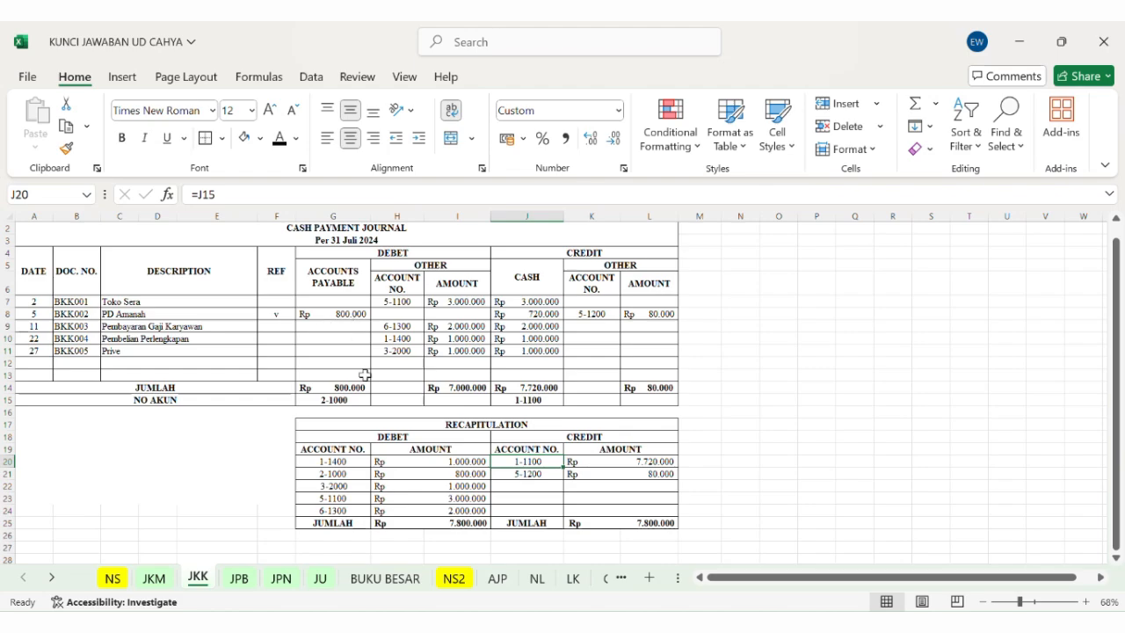
{"action": "left_click", "coordinate": [560, 582]}
{"action": "type", "text": "Pembay"}
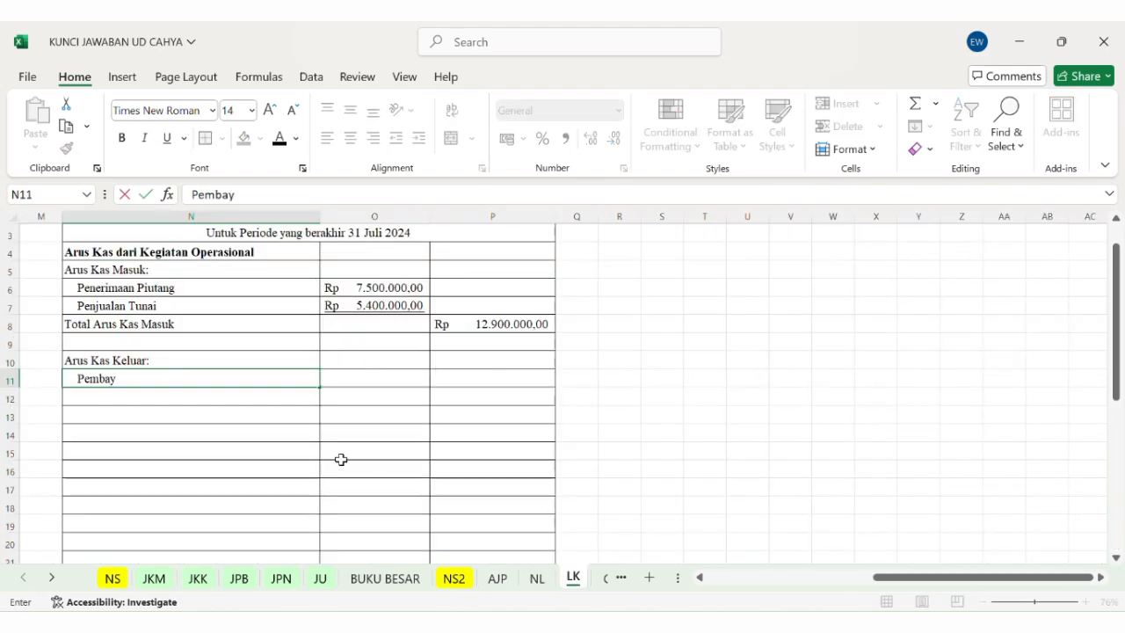
{"action": "type", "text": "aran Utan"}
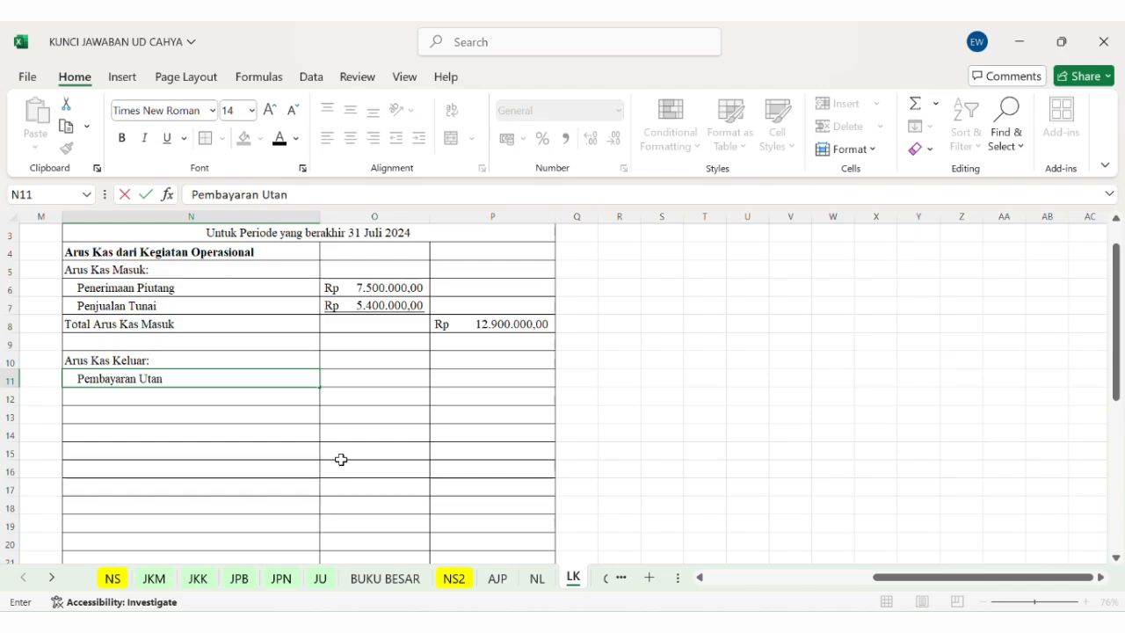
{"action": "type", "text": "g"}
{"action": "key", "text": "Tab"}
Step: Link the Pembayaran Utang amount in O11 to the PD Amanah cash payment with =JKK!J8
{"action": "type", "text": "="}
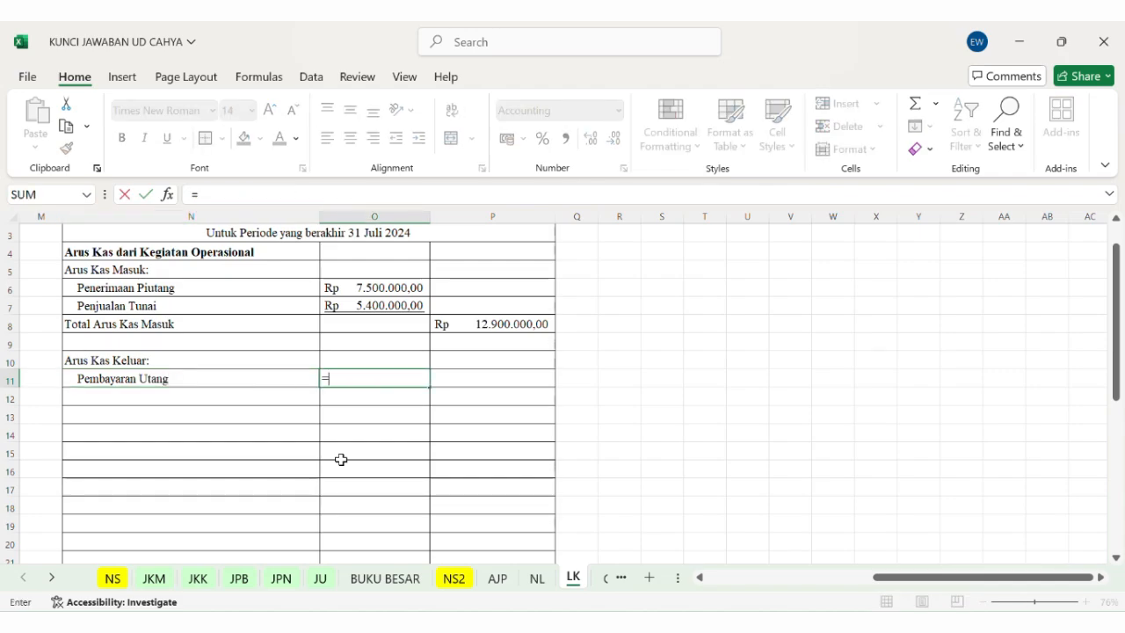
{"action": "left_click", "coordinate": [204, 581]}
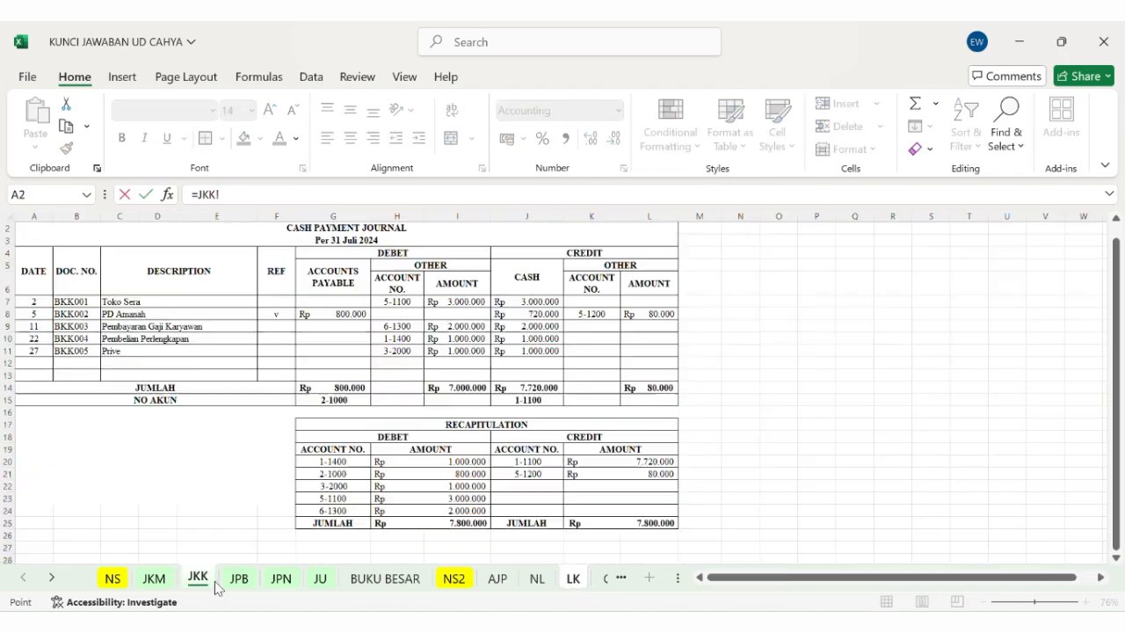
{"action": "left_click", "coordinate": [533, 313]}
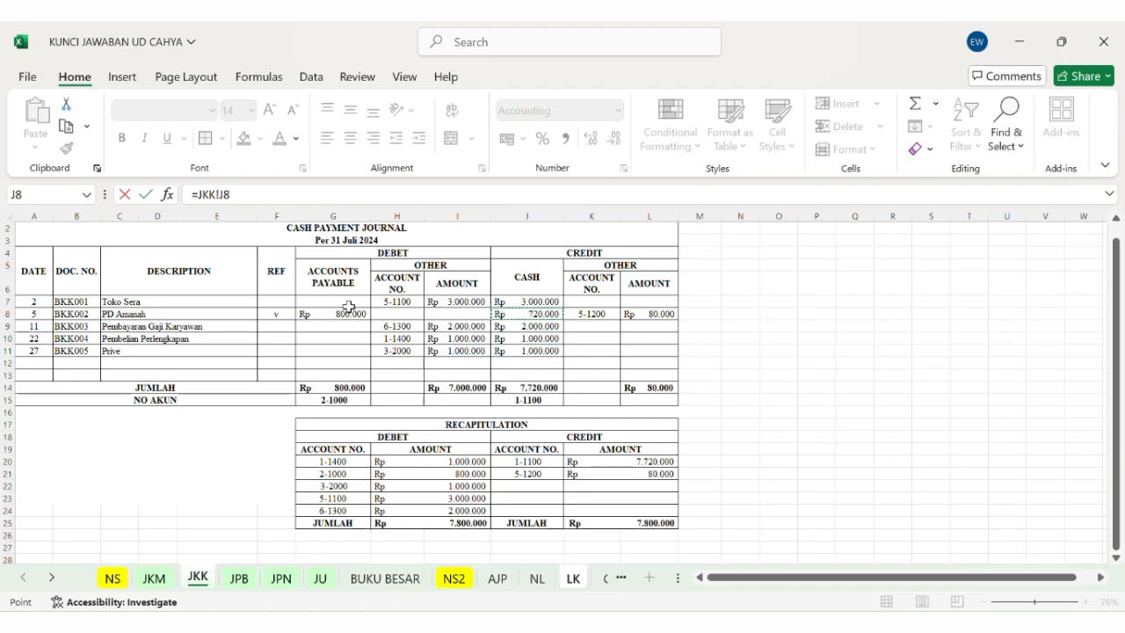
{"action": "key", "text": "Return"}
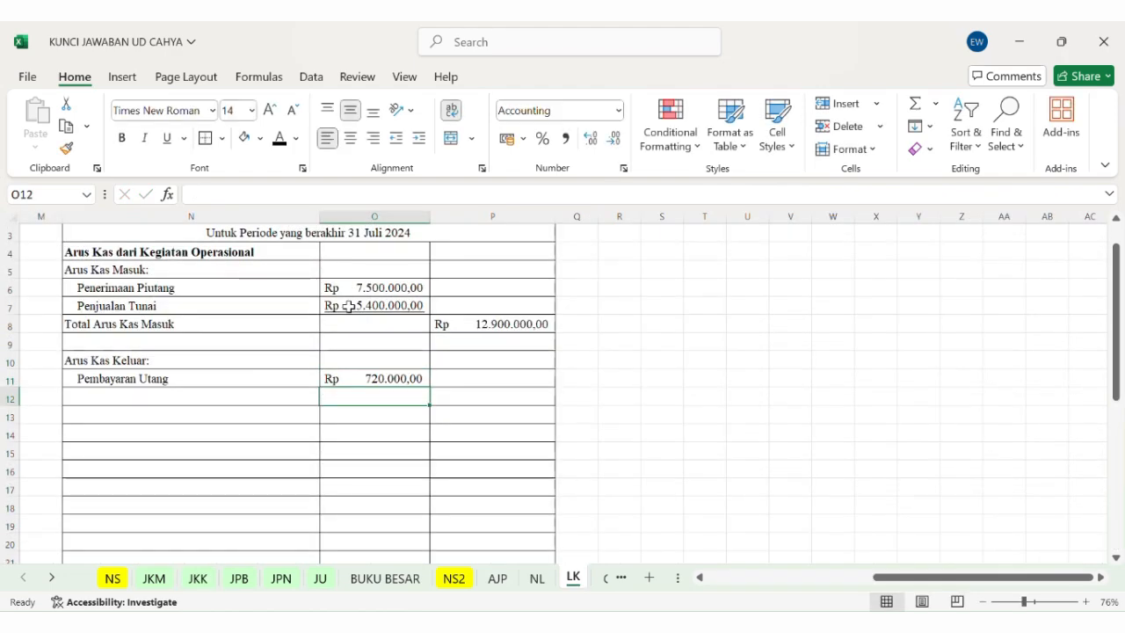
Step: Add "Pembelian Tunai" in N12 and link its amount in O12 to the Toko Sera cash payment with =JKK!J7
{"action": "left_click", "coordinate": [225, 392]}
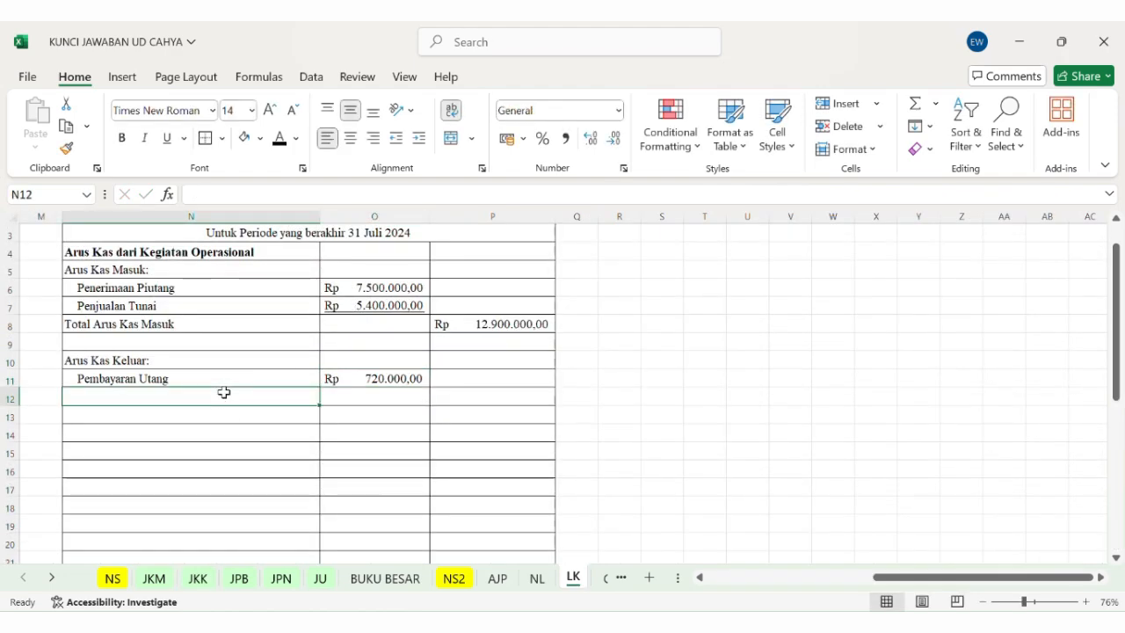
{"action": "type", "text": "Pembelia "}
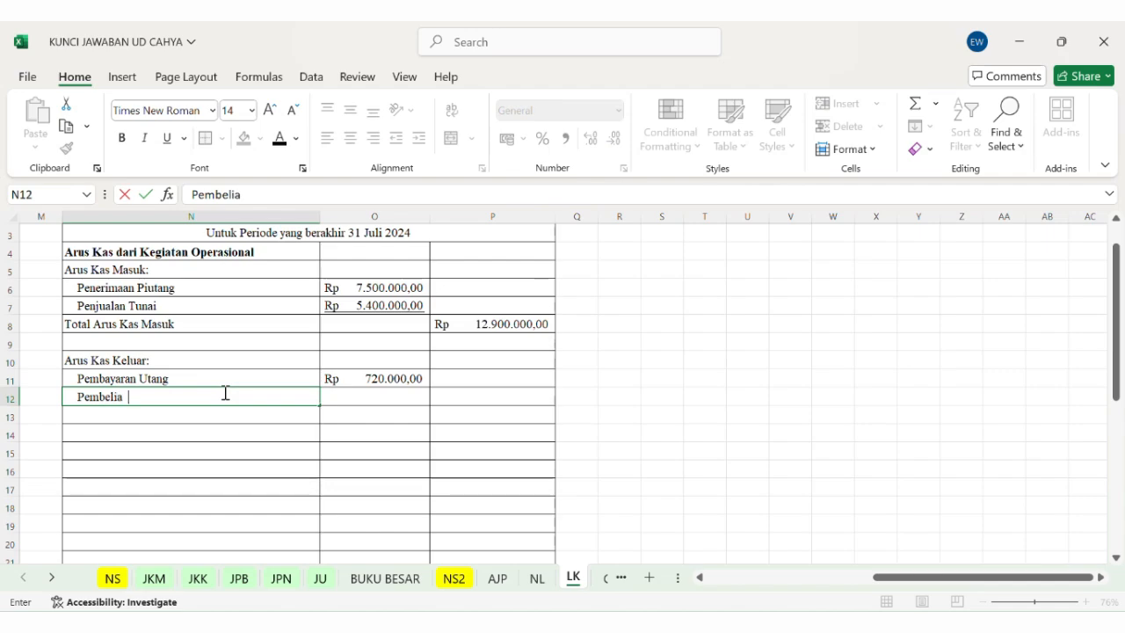
{"action": "type", "text": "n Tunai"}
{"action": "key", "text": "Up"}
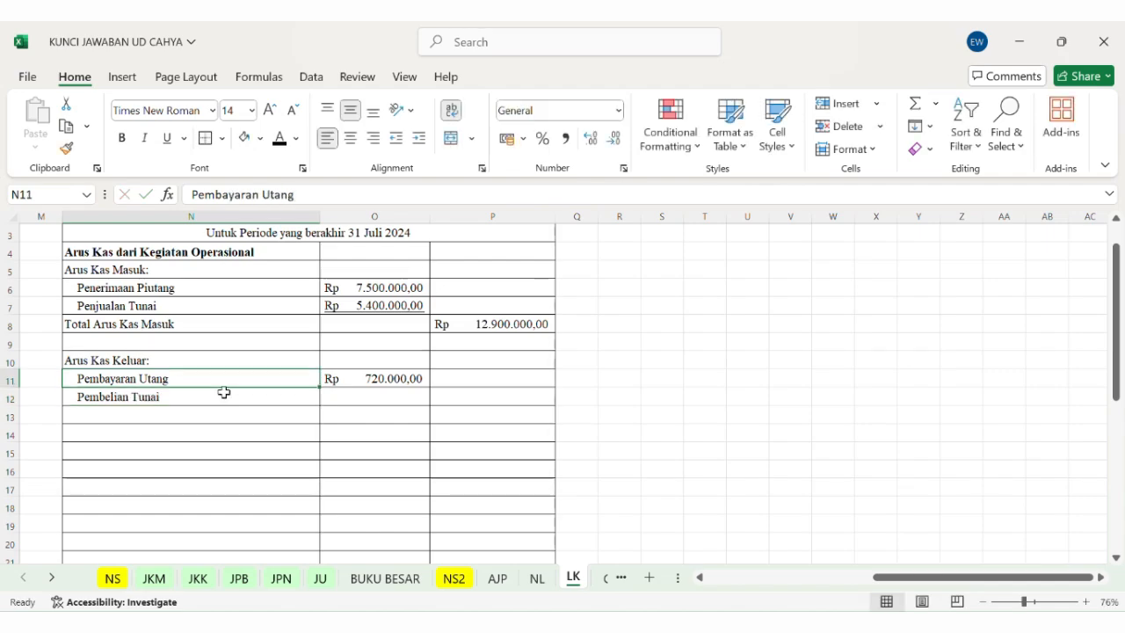
{"action": "key", "text": "Left"}
{"action": "key", "text": "Down"}
{"action": "left_click", "coordinate": [371, 393]}
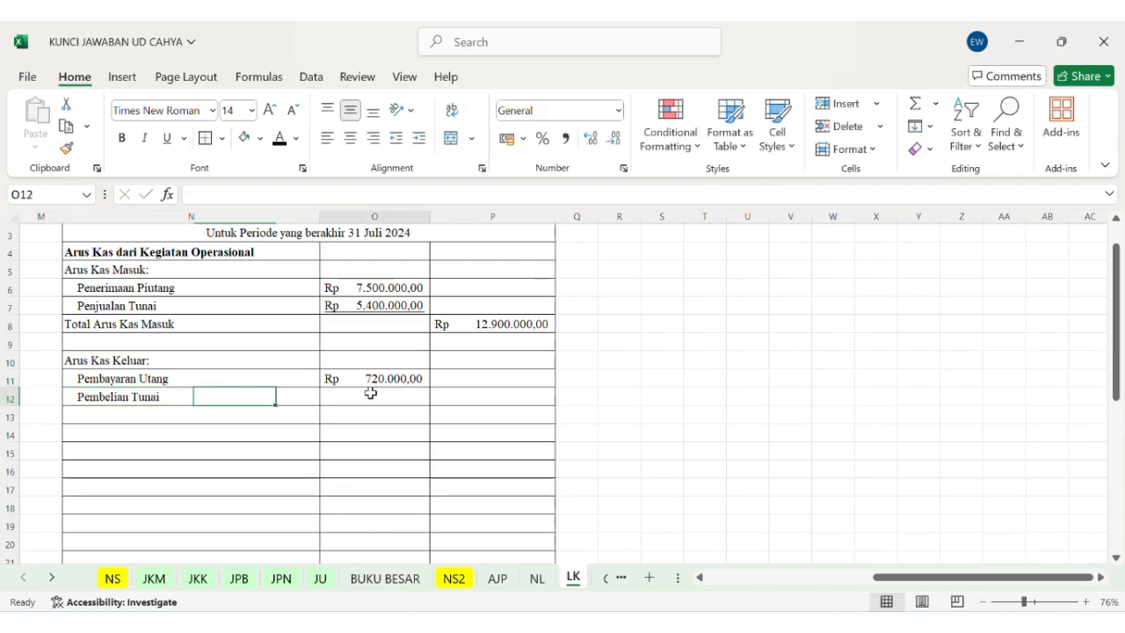
{"action": "type", "text": "="}
{"action": "left_click", "coordinate": [198, 578]}
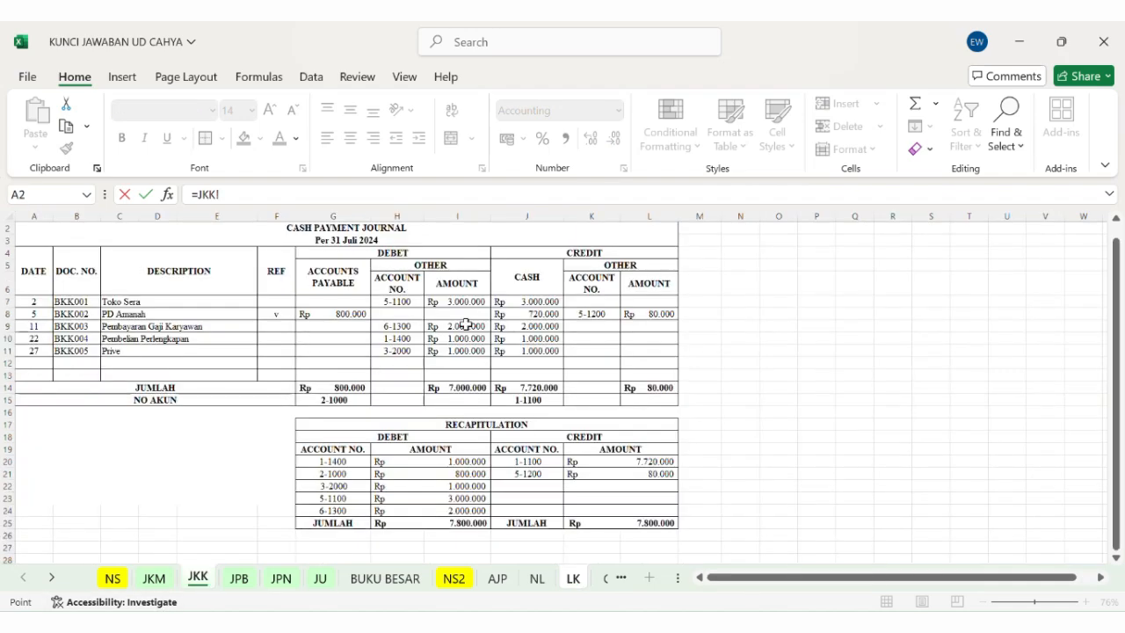
{"action": "left_click", "coordinate": [509, 301]}
{"action": "key", "text": "Return"}
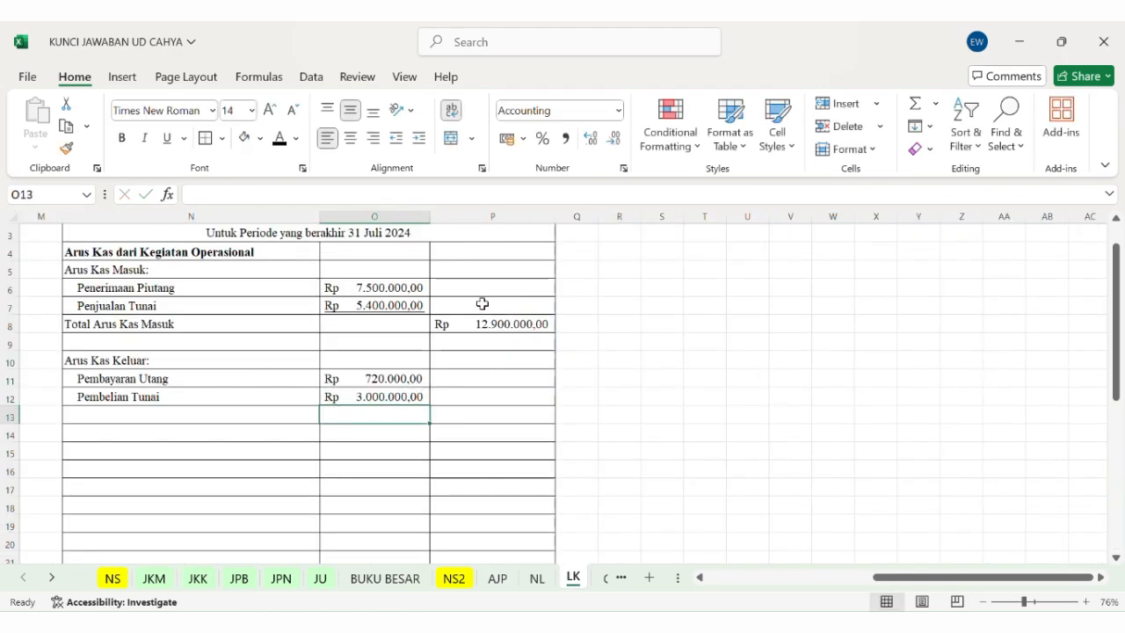
Step: Add "Pembayaran Gaji Karyawan" in N13 and link its amount in O13 to the salary cash payment with =JKK!J9
{"action": "left_click", "coordinate": [186, 415]}
{"action": "type", "text": "Pembay"}
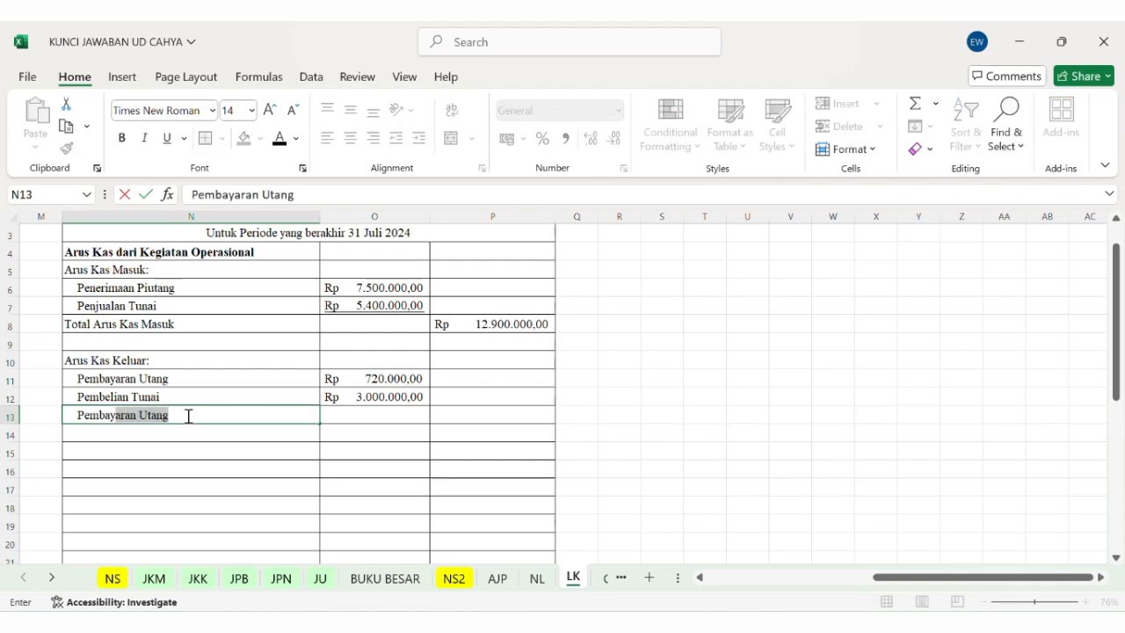
{"action": "type", "text": "aran Gaji Karyawan"}
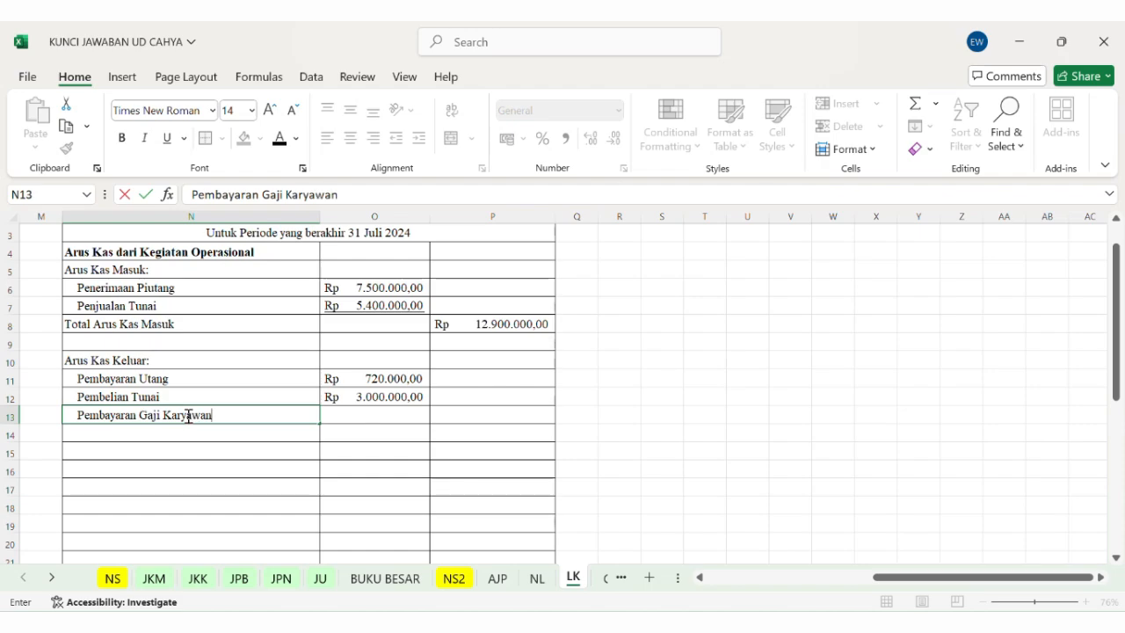
{"action": "key", "text": "Tab"}
{"action": "type", "text": "="}
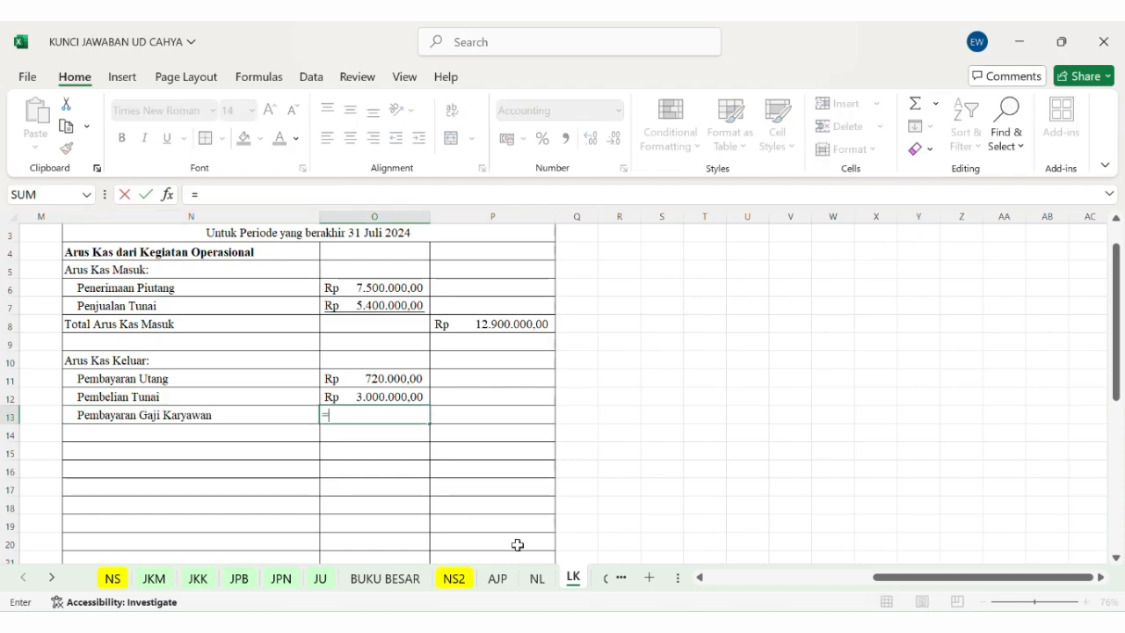
{"action": "left_click", "coordinate": [204, 580]}
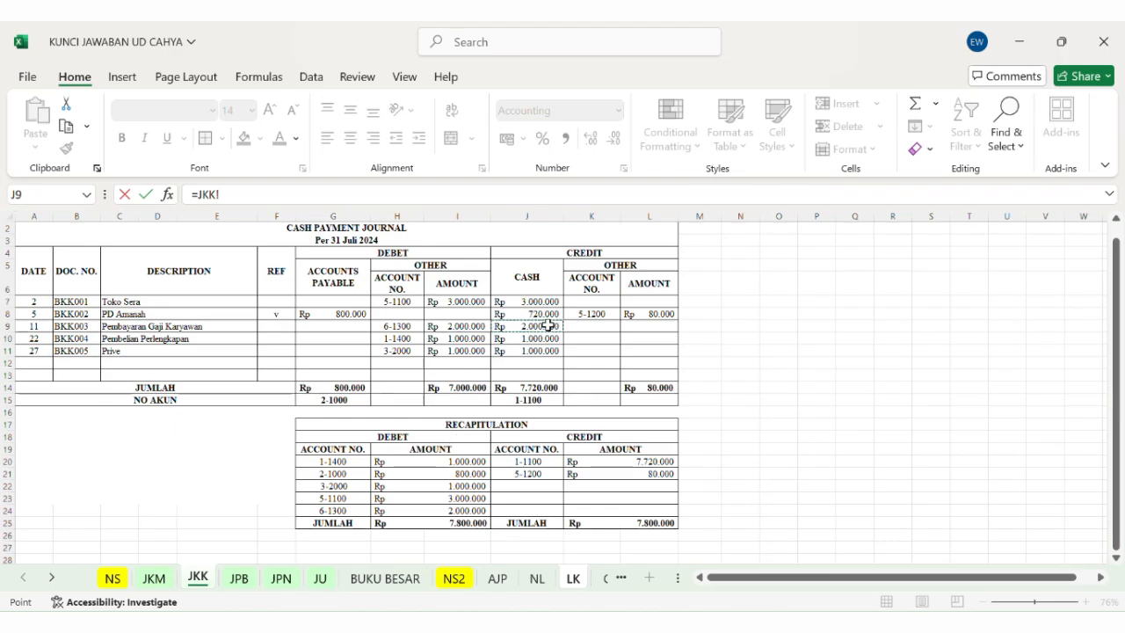
{"action": "left_click", "coordinate": [548, 325]}
{"action": "key", "text": "Return"}
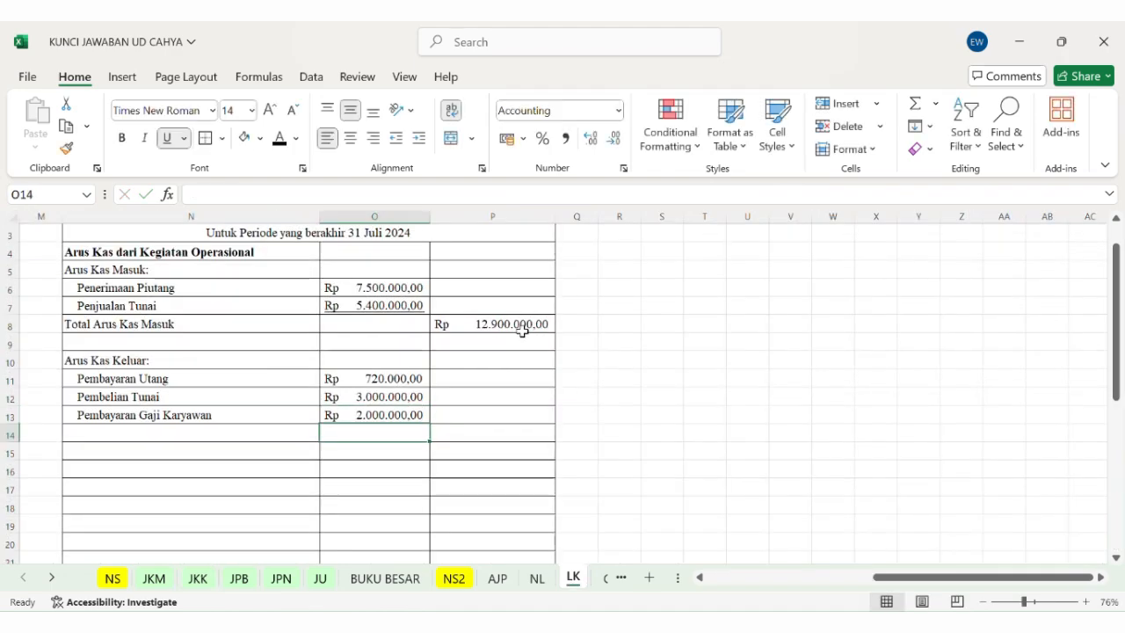
Step: Add "Pembelian Perlengkapan" in N14 and link its amount in O14 to the supplies cash payment with =JKK!J10
{"action": "left_click", "coordinate": [214, 437]}
{"action": "type", "text": "Pemb"}
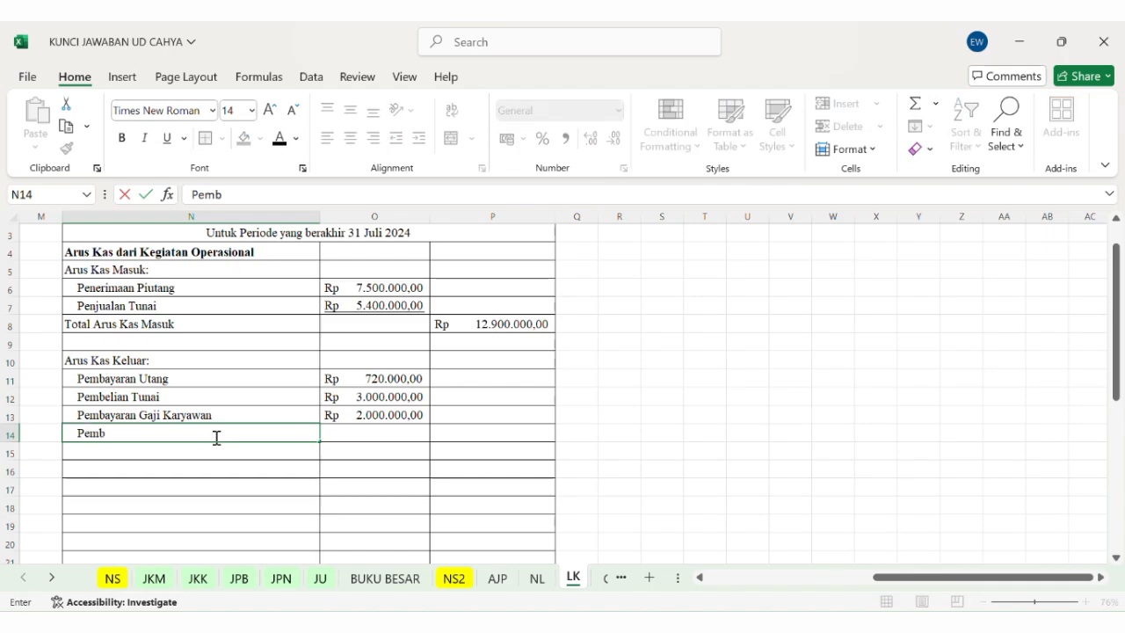
{"action": "type", "text": "elian Perl"}
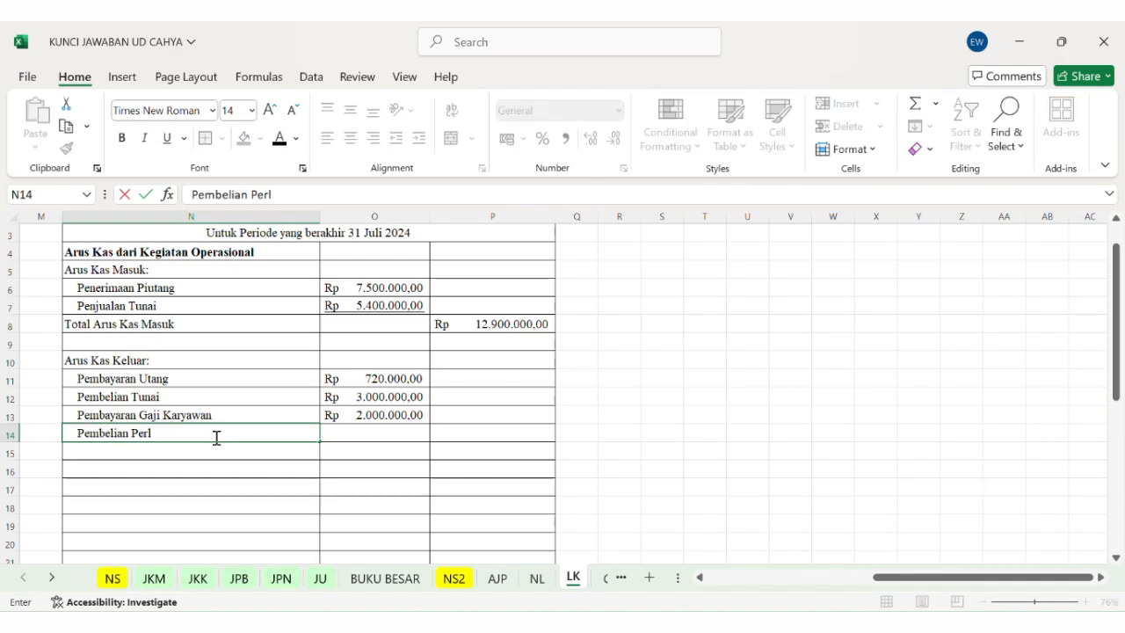
{"action": "type", "text": "engkapan"}
{"action": "key", "text": "Tab"}
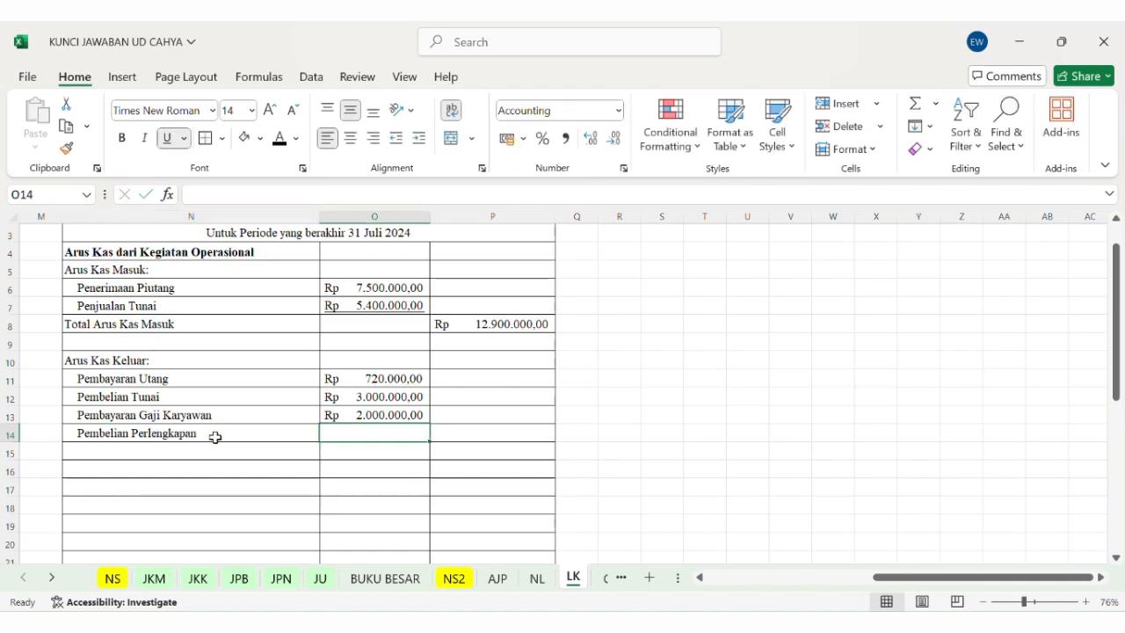
{"action": "type", "text": "="}
{"action": "left_click", "coordinate": [198, 578]}
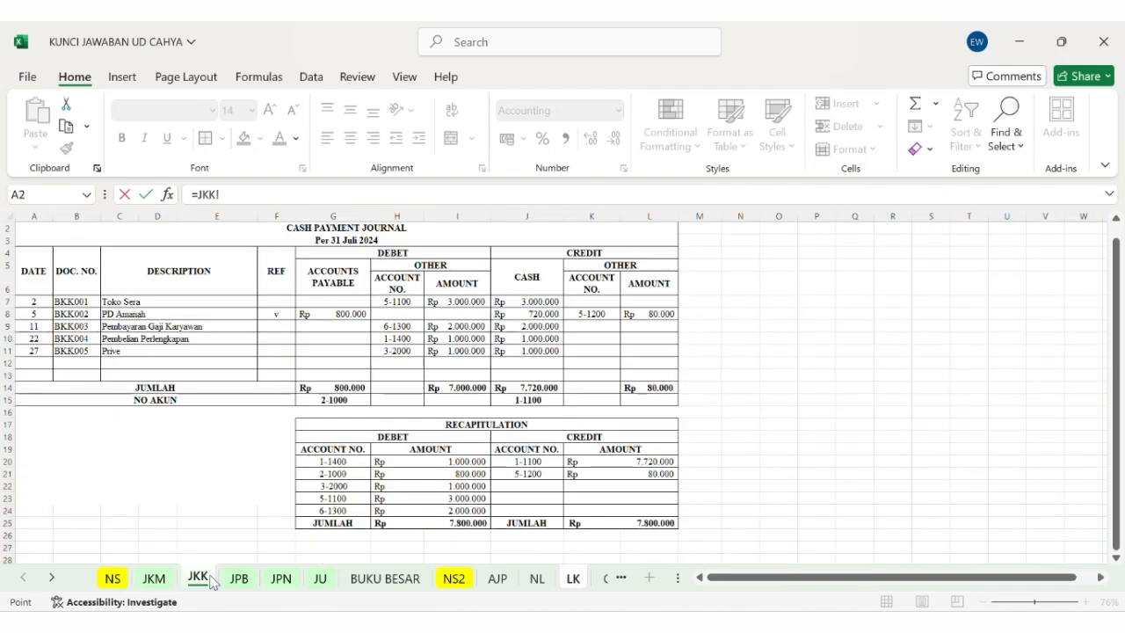
{"action": "left_click", "coordinate": [525, 341]}
{"action": "key", "text": "Return"}
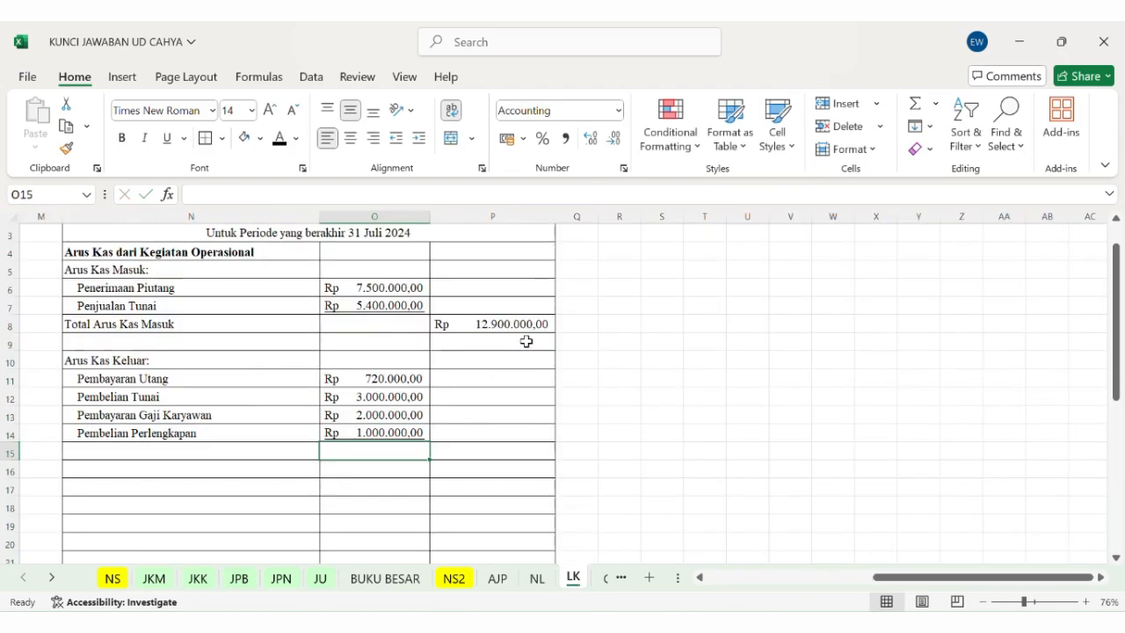
Step: Total the operating cash outflows O11:O14 in P15 with a SUM formula
{"action": "left_click", "coordinate": [495, 451]}
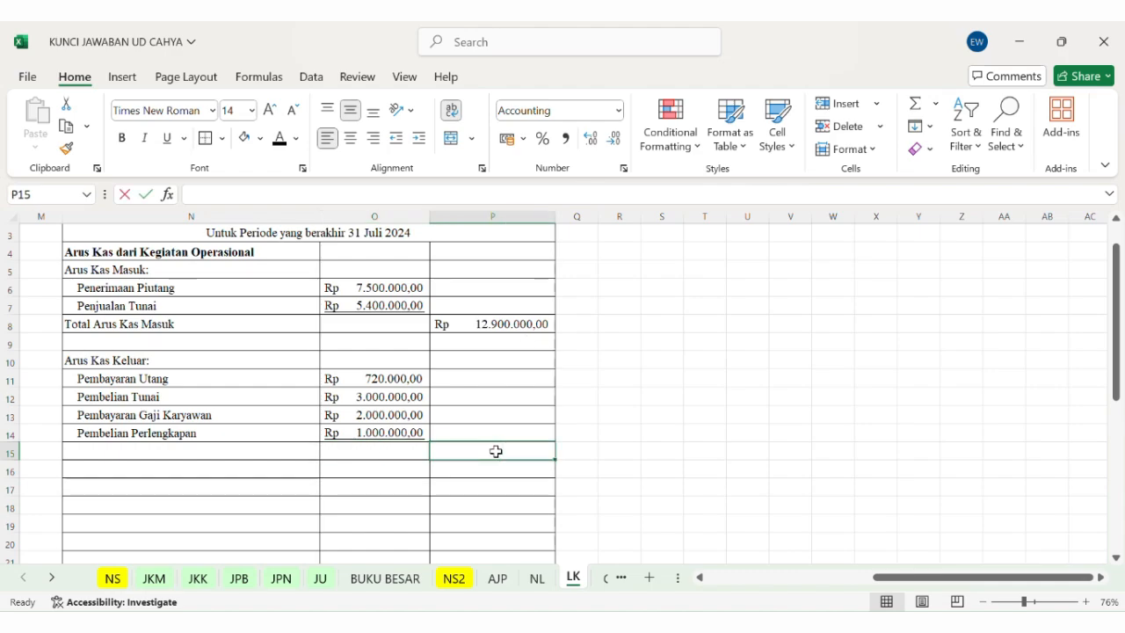
{"action": "type", "text": "=sum("}
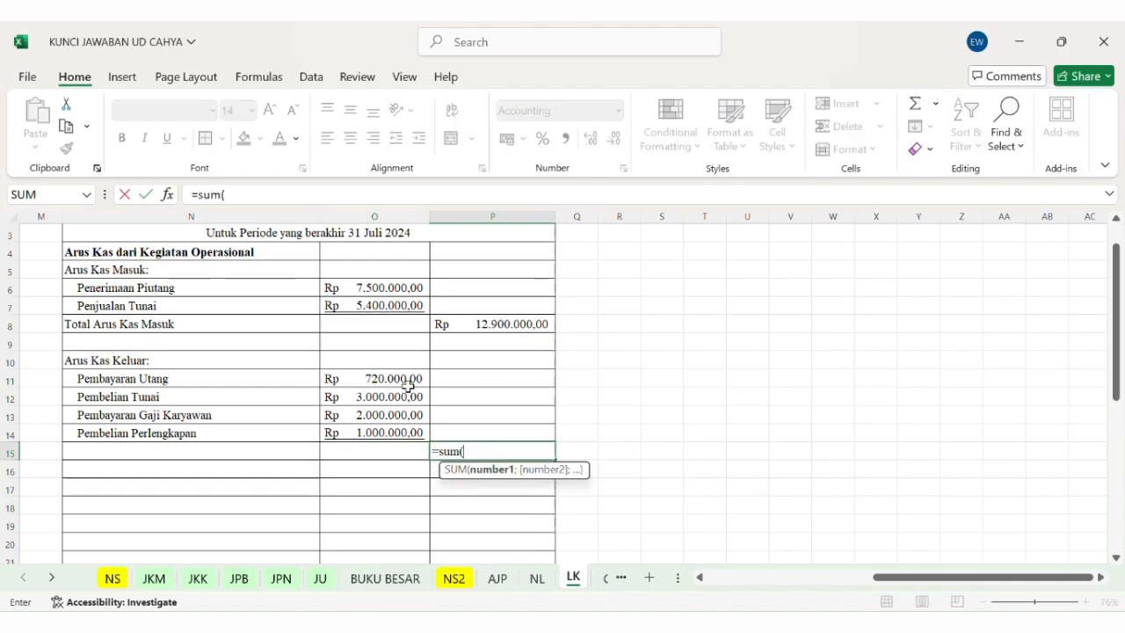
{"action": "left_click_drag", "start_coordinate": [408, 385], "coordinate": [414, 431]}
{"action": "key", "text": "Return"}
Step: Copy the "Total Arus Kas Masuk" label from N8 to N15 and change it to "Total Arus Kas Keluar"
{"action": "left_click", "coordinate": [250, 447]}
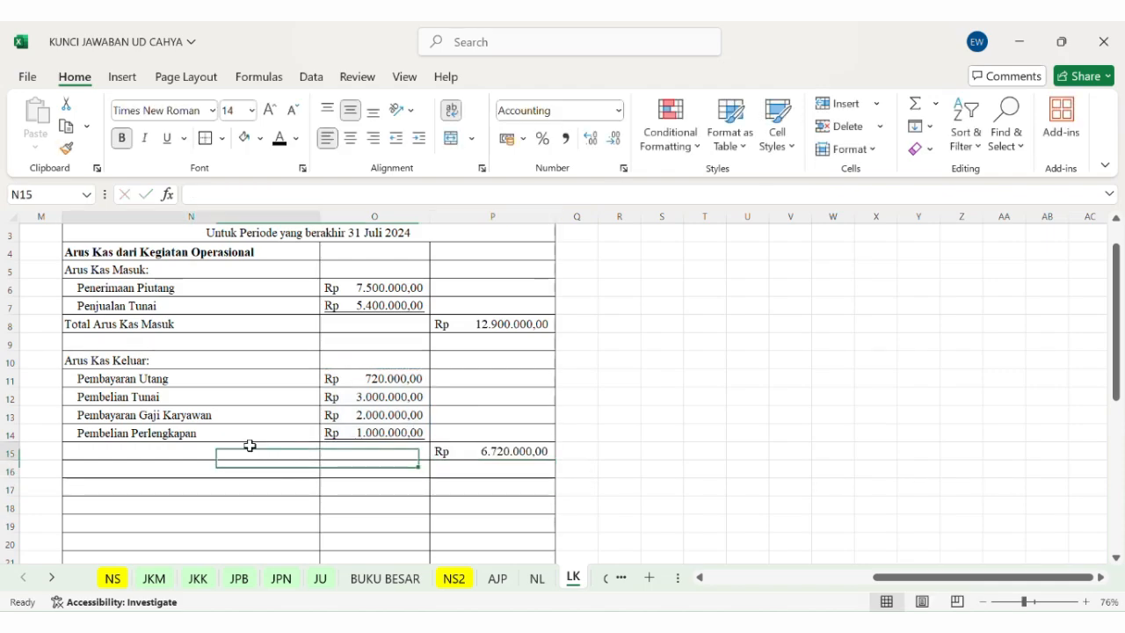
{"action": "left_click", "coordinate": [241, 335]}
{"action": "key", "text": "ctrl+c"}
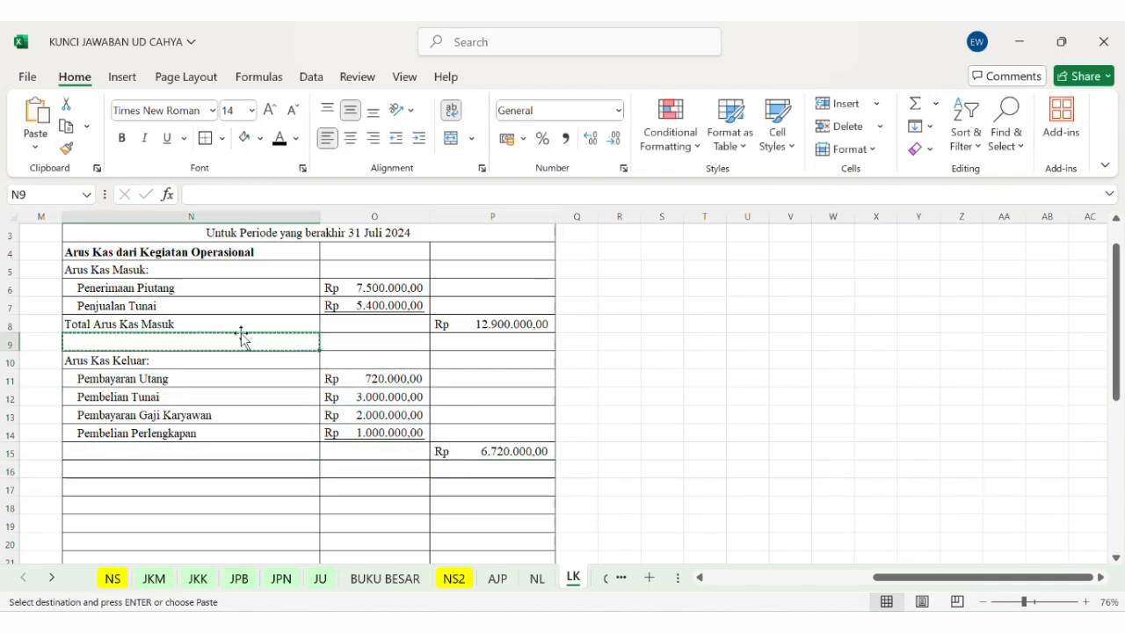
{"action": "left_click", "coordinate": [211, 320]}
{"action": "key", "text": "ctrl+c"}
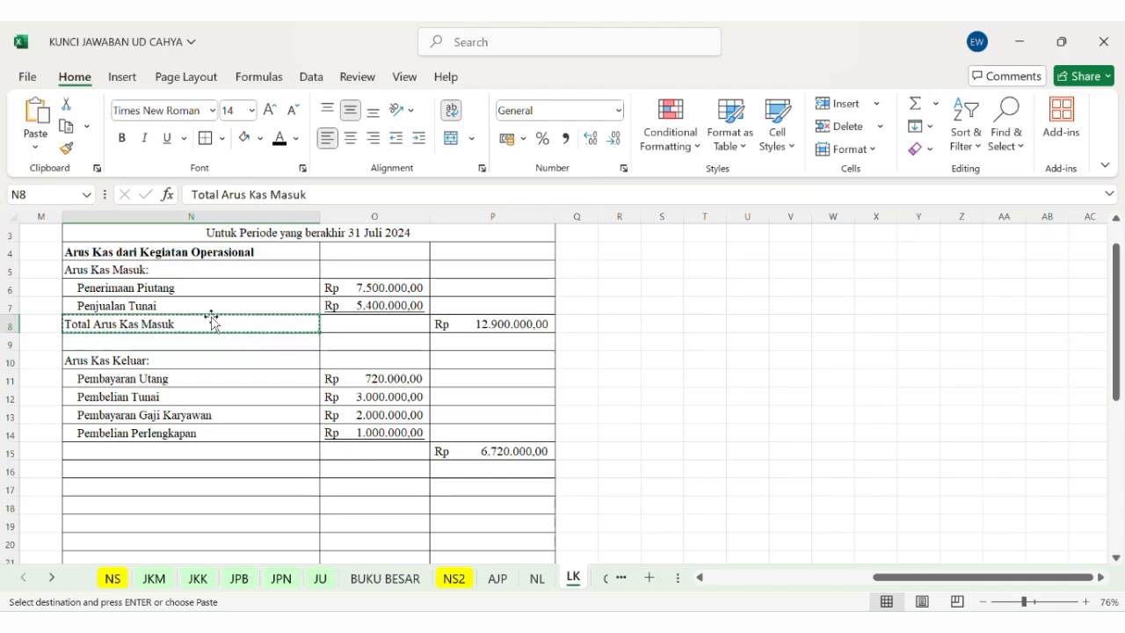
{"action": "left_click", "coordinate": [201, 449]}
{"action": "key", "text": "ctrl+v"}
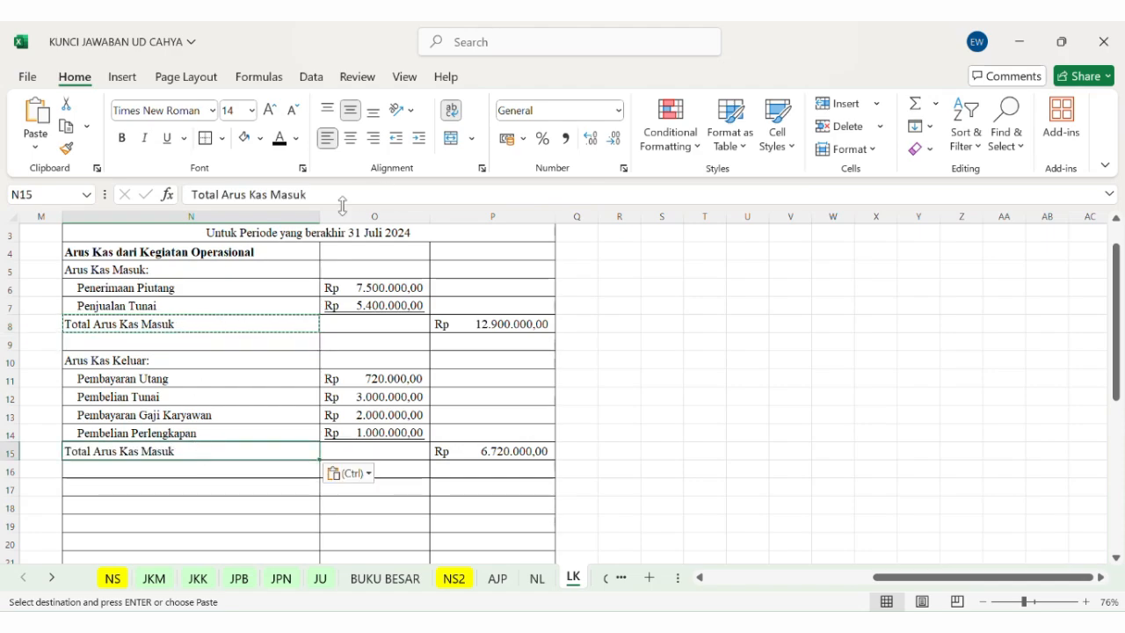
{"action": "double_click", "coordinate": [290, 194]}
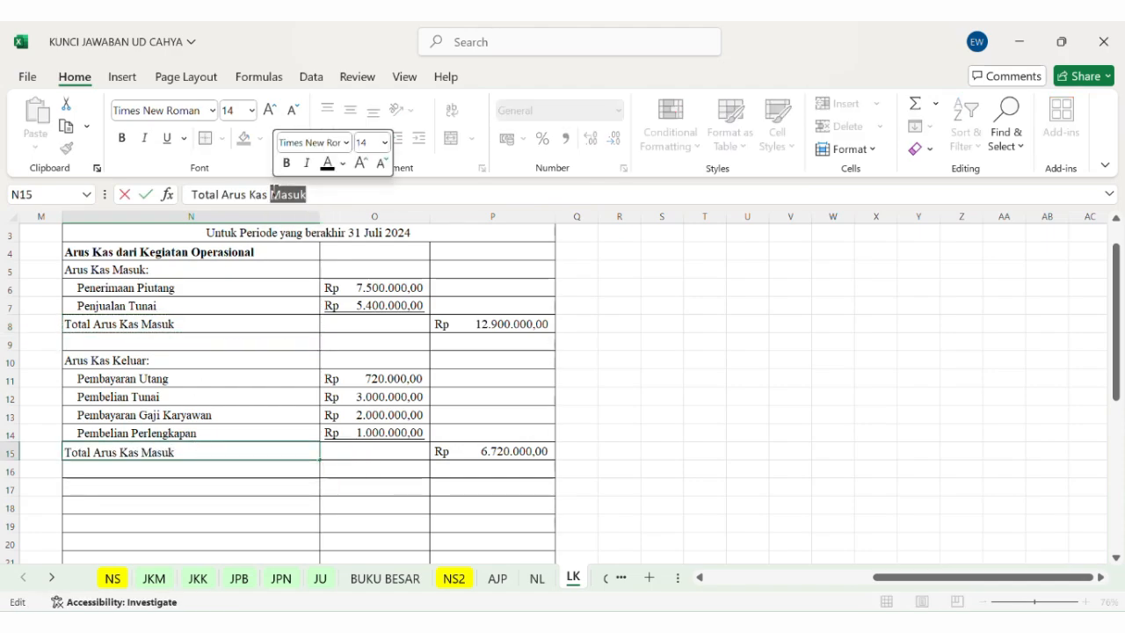
{"action": "type", "text": "Keluar"}
{"action": "key", "text": "Return"}
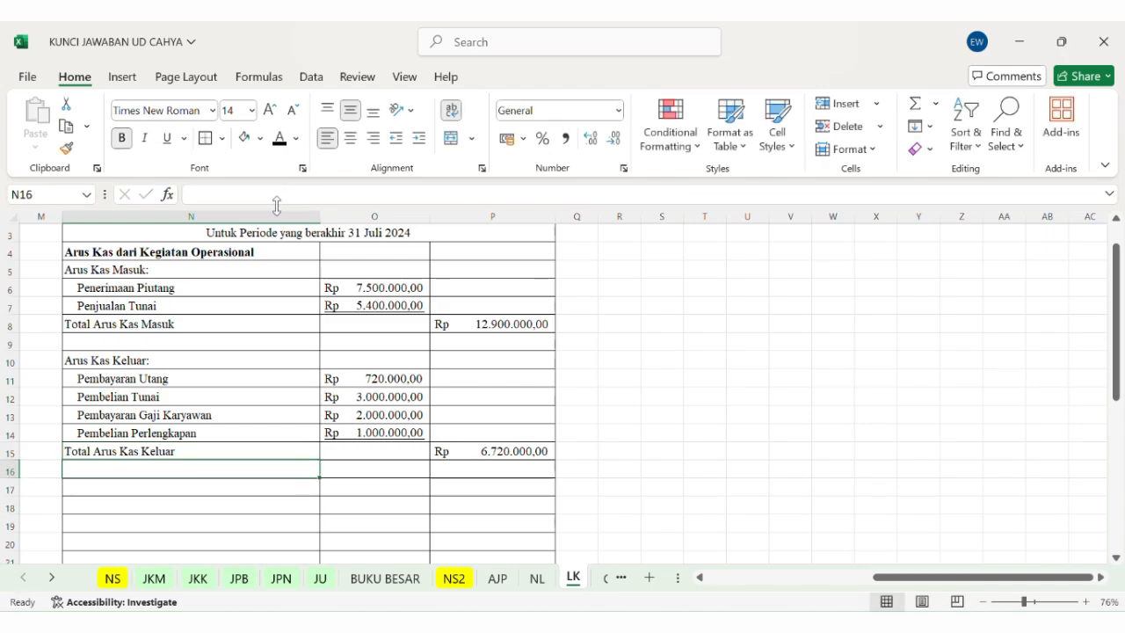
Step: Check the cash payment journal on JKK, and enter "Total Arus Kas dari Kegiatan Operasional" in N16 of LK
{"action": "left_click", "coordinate": [198, 578]}
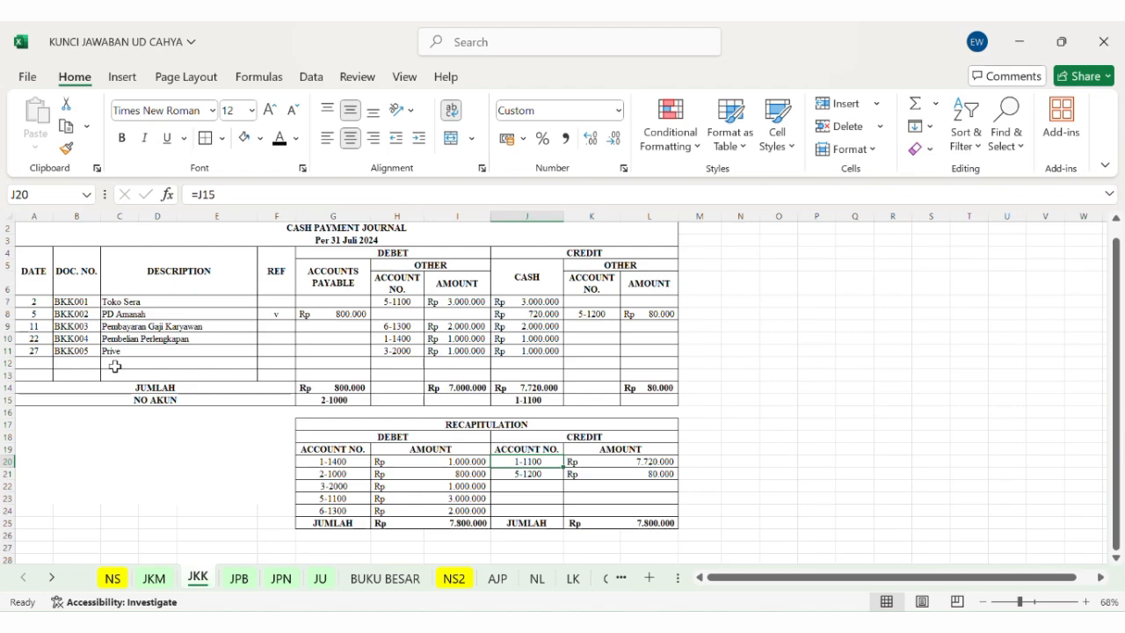
{"action": "left_click", "coordinate": [572, 577]}
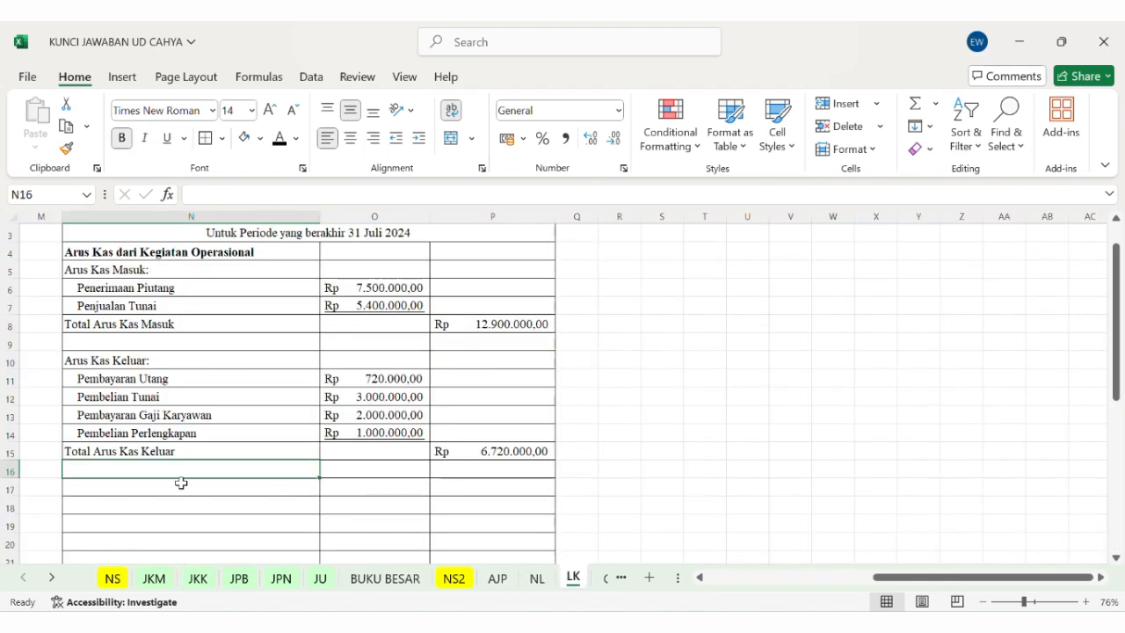
{"action": "type", "text": "Total"}
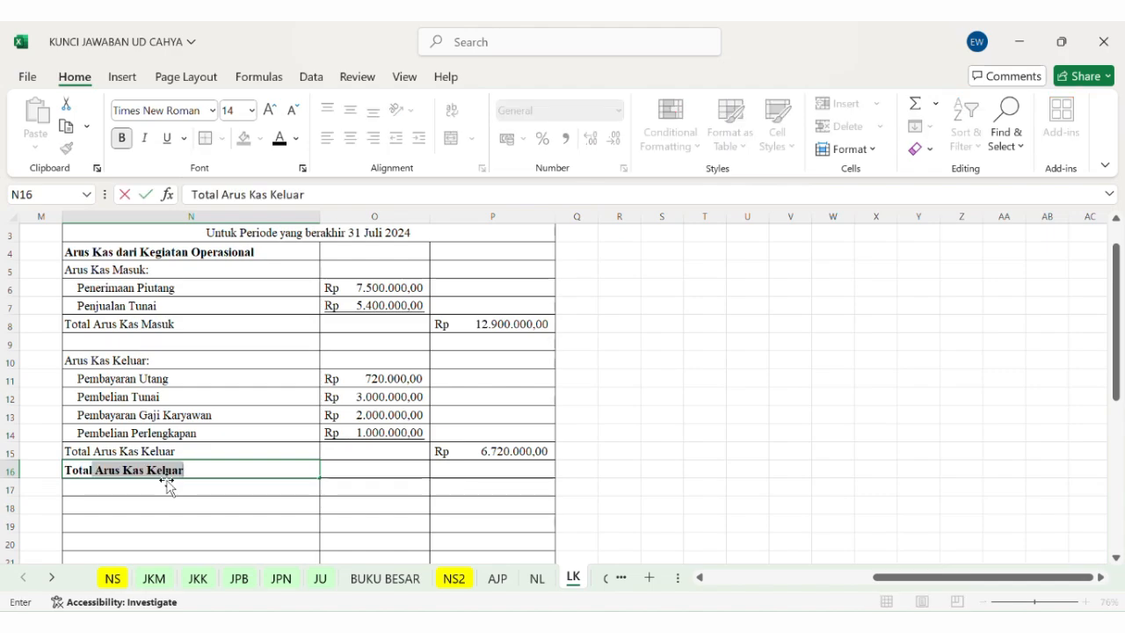
{"action": "left_click_drag", "start_coordinate": [305, 194], "coordinate": [270, 194]}
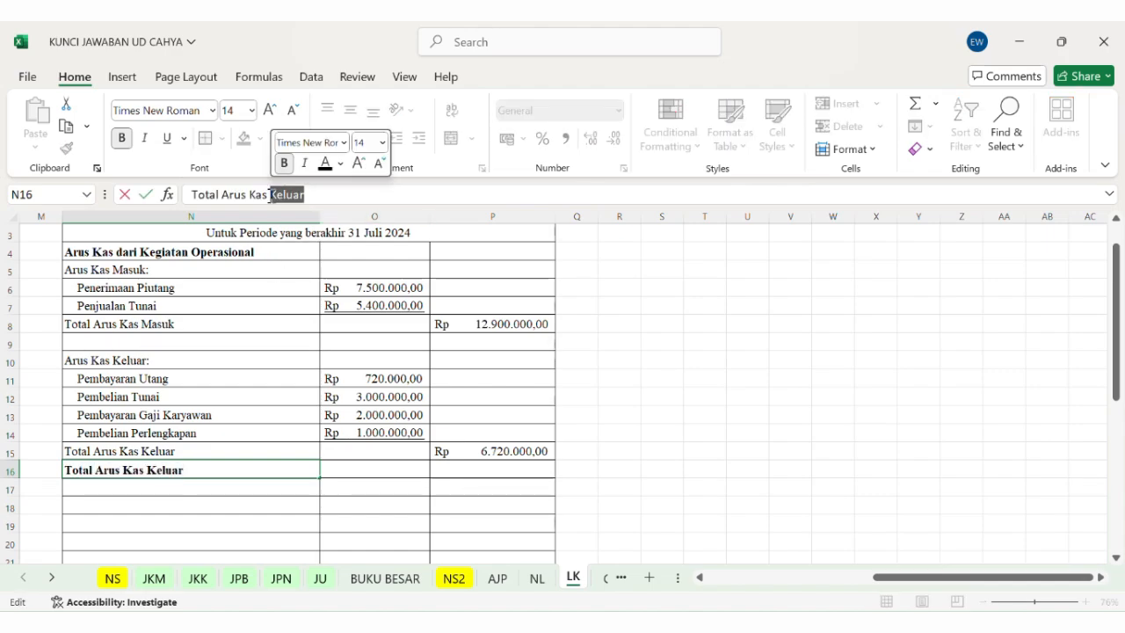
{"action": "type", "text": "dari Kegiat"}
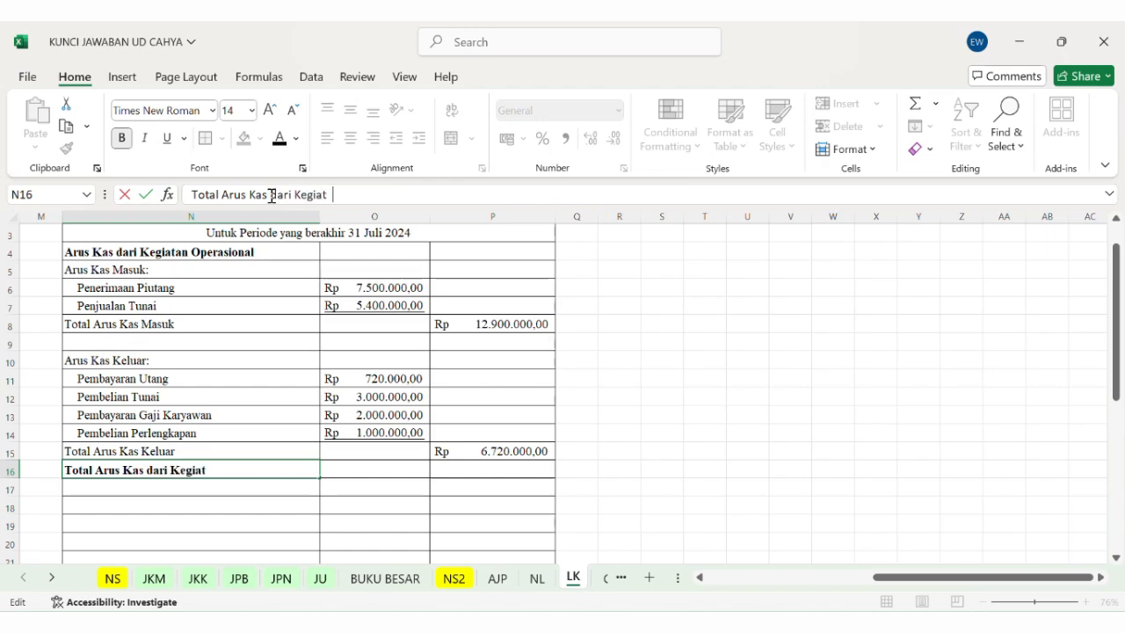
{"action": "type", "text": "an Operasio"}
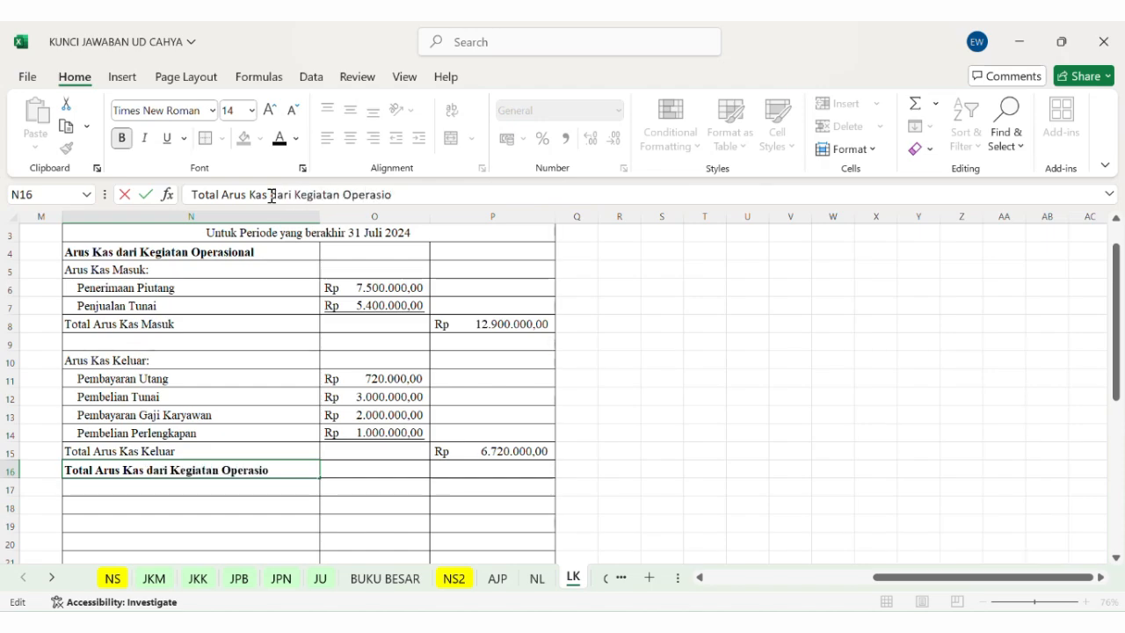
{"action": "type", "text": "nal"}
Step: Make the total operating cash outflow in P15 negative by changing its formula to =-SUM(O11:O14)
{"action": "left_click", "coordinate": [520, 447]}
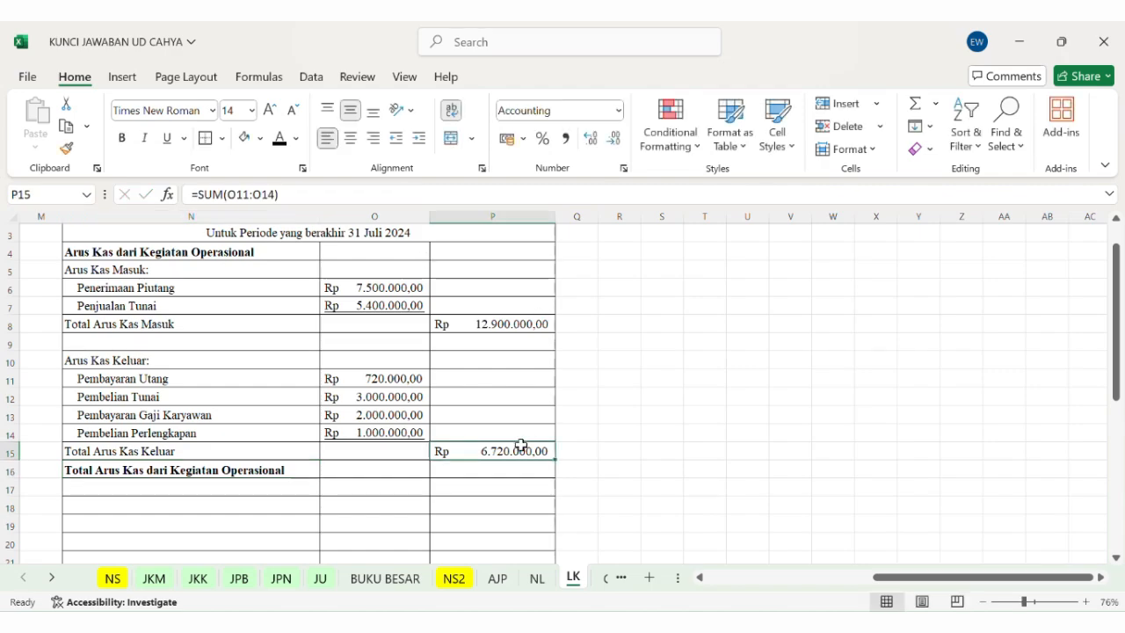
{"action": "left_click", "coordinate": [199, 194]}
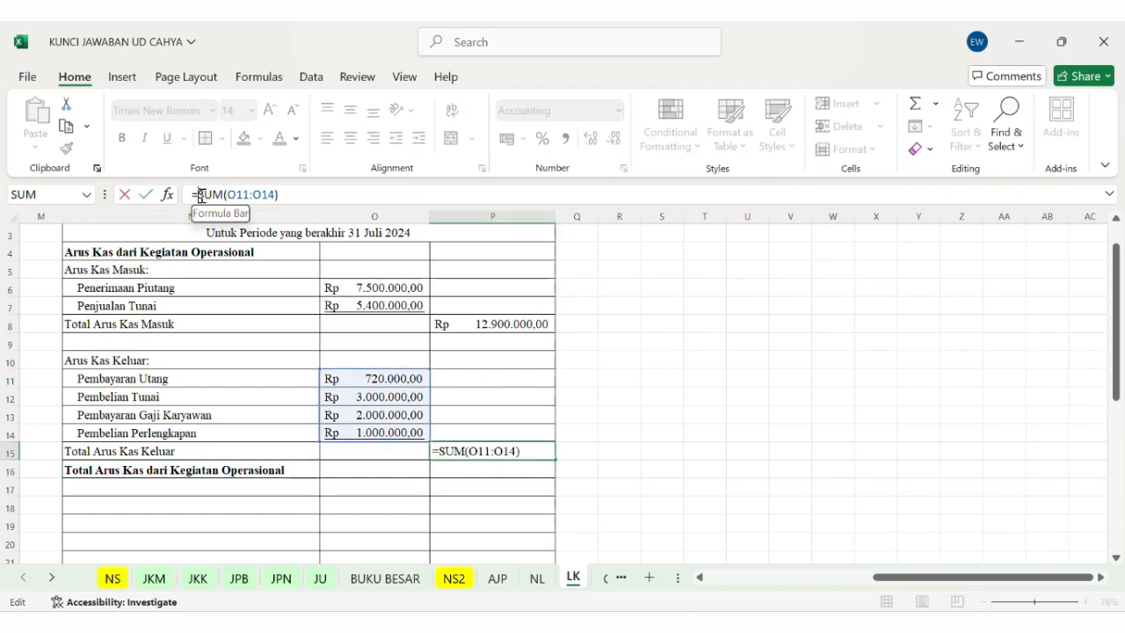
{"action": "type", "text": "-"}
{"action": "key", "text": "Return"}
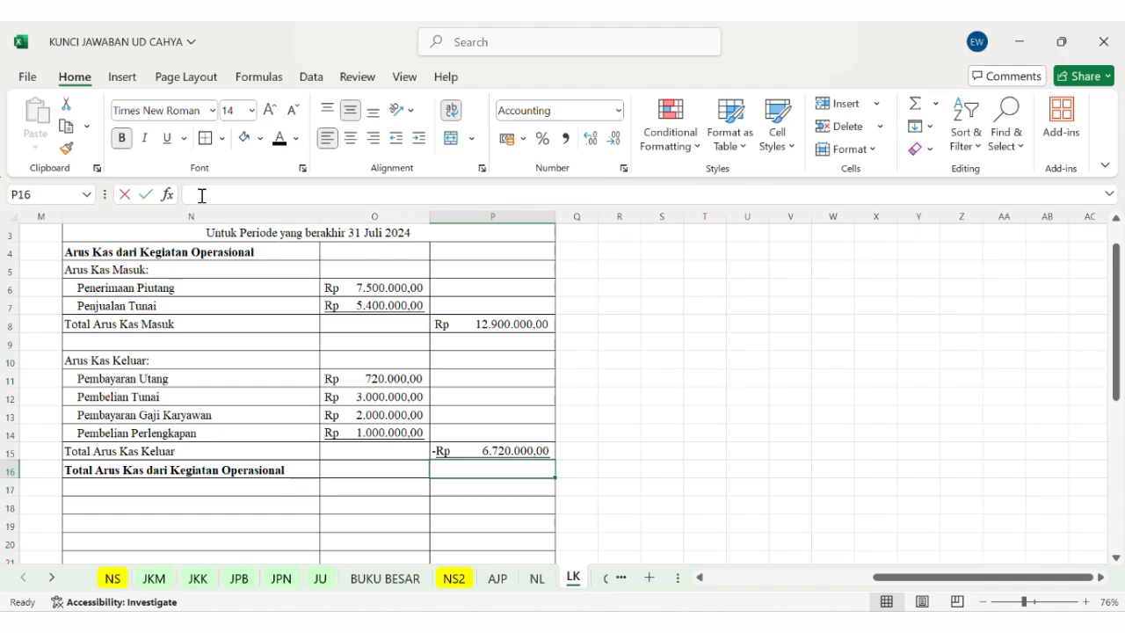
Step: Calculate the total operating cash flow in P16 with the formula =P8+P15
{"action": "type", "text": "="}
{"action": "left_click", "coordinate": [466, 324]}
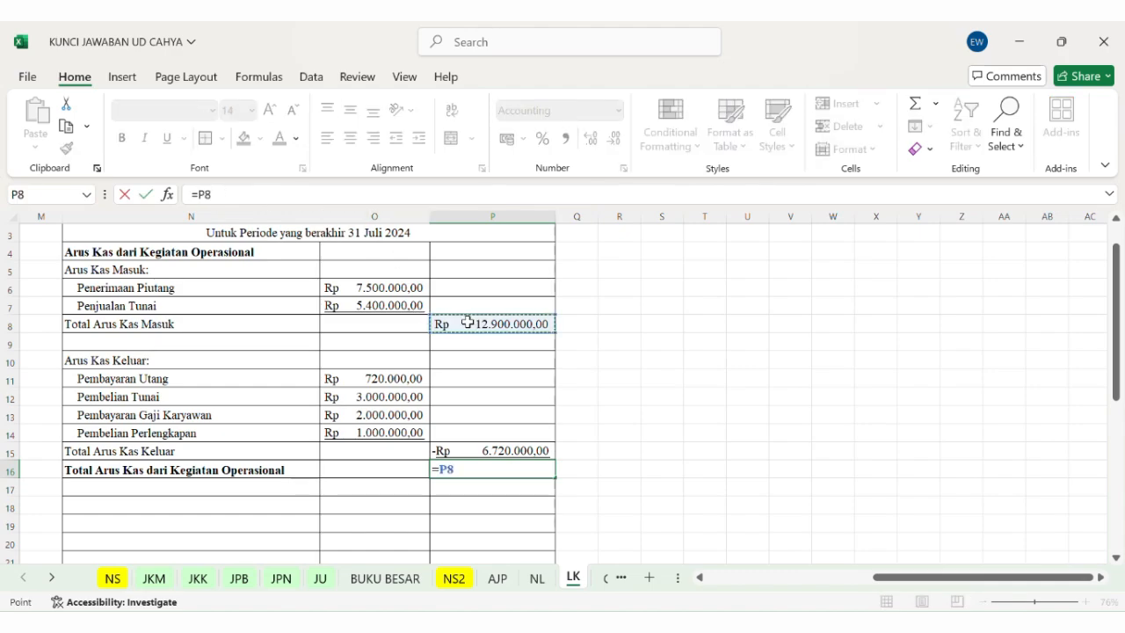
{"action": "type", "text": "+"}
{"action": "left_click", "coordinate": [493, 449]}
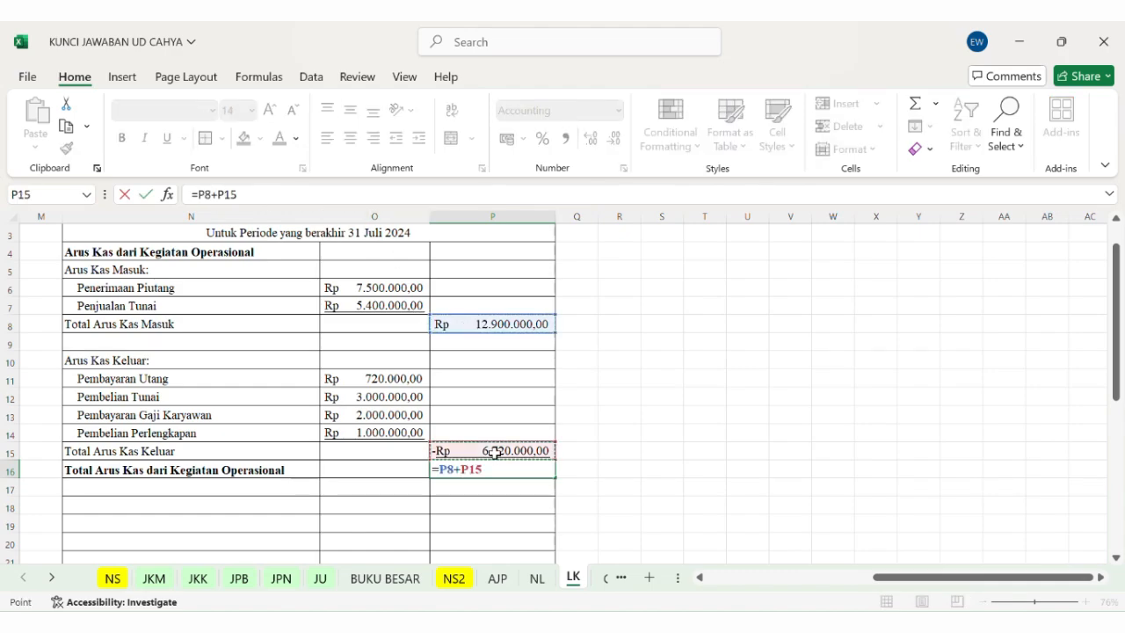
{"action": "key", "text": "Return"}
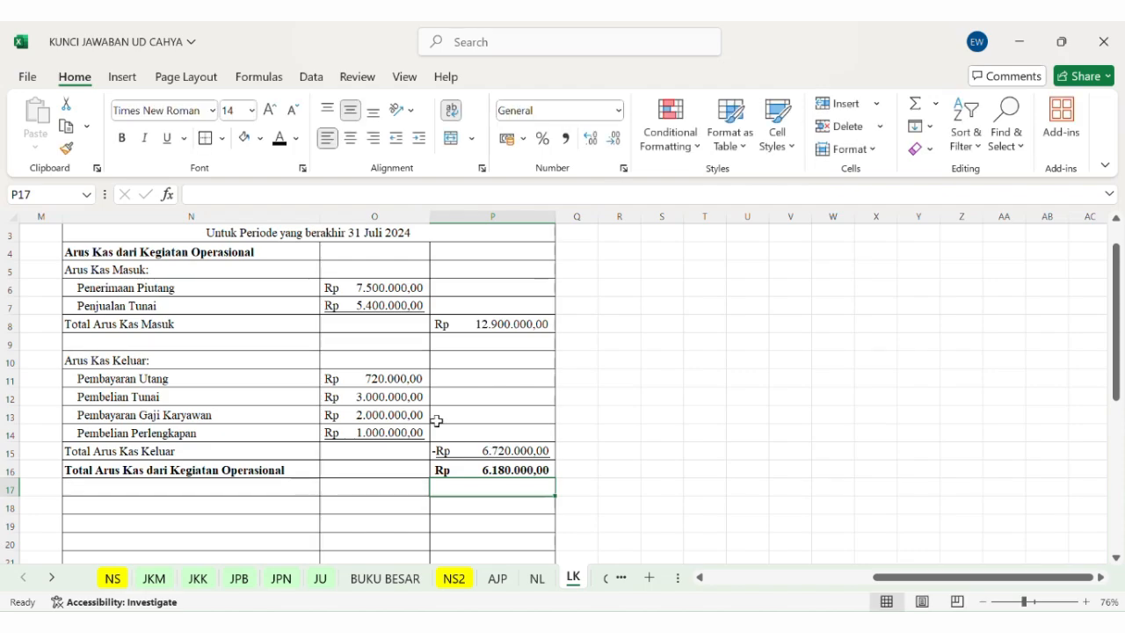
Step: Fill the "Arus Kas dari Kegiatan Operasional" heading row N4:P4 with light blue
{"action": "scroll", "coordinate": [464, 267], "scroll_direction": "up", "scroll_amount": 1}
{"action": "left_click_drag", "start_coordinate": [464, 267], "coordinate": [286, 271]}
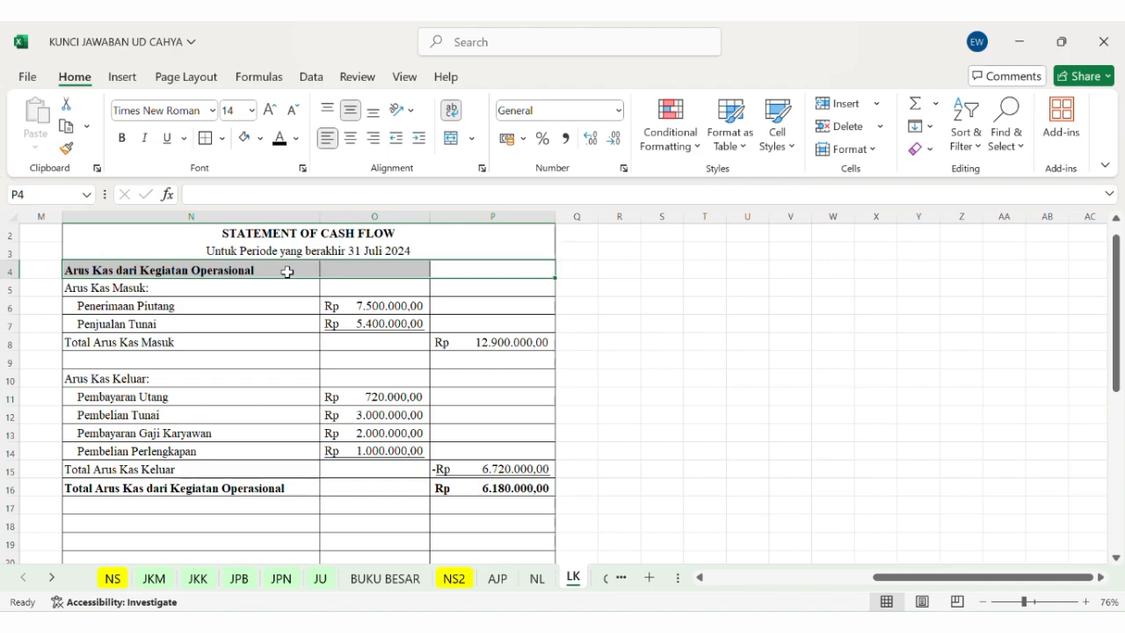
{"action": "left_click", "coordinate": [260, 138]}
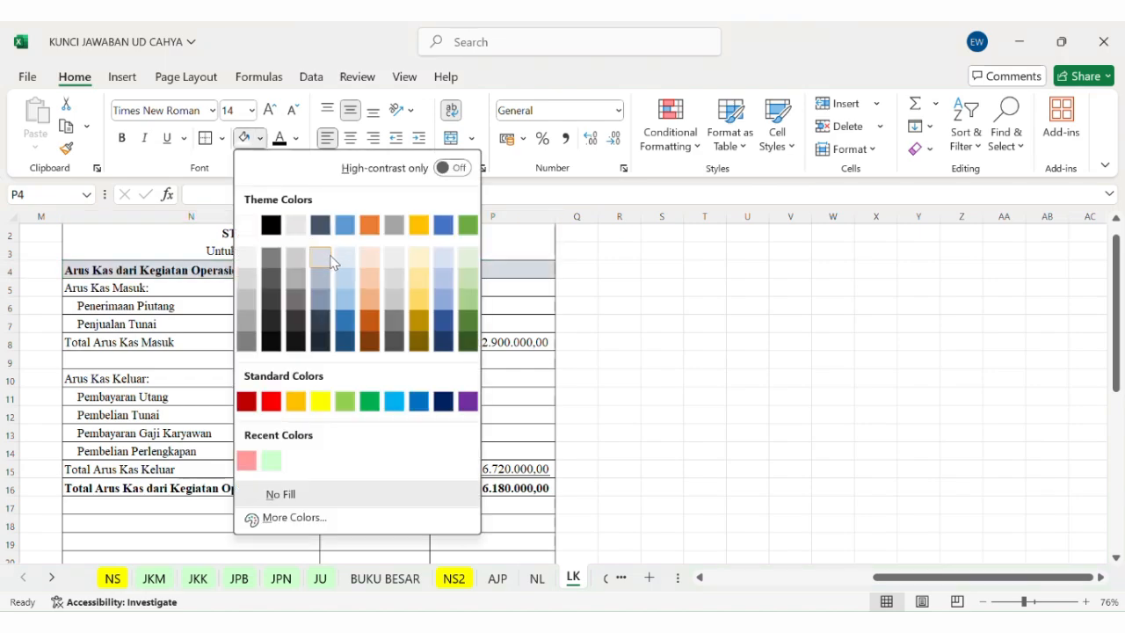
{"action": "left_click", "coordinate": [349, 295]}
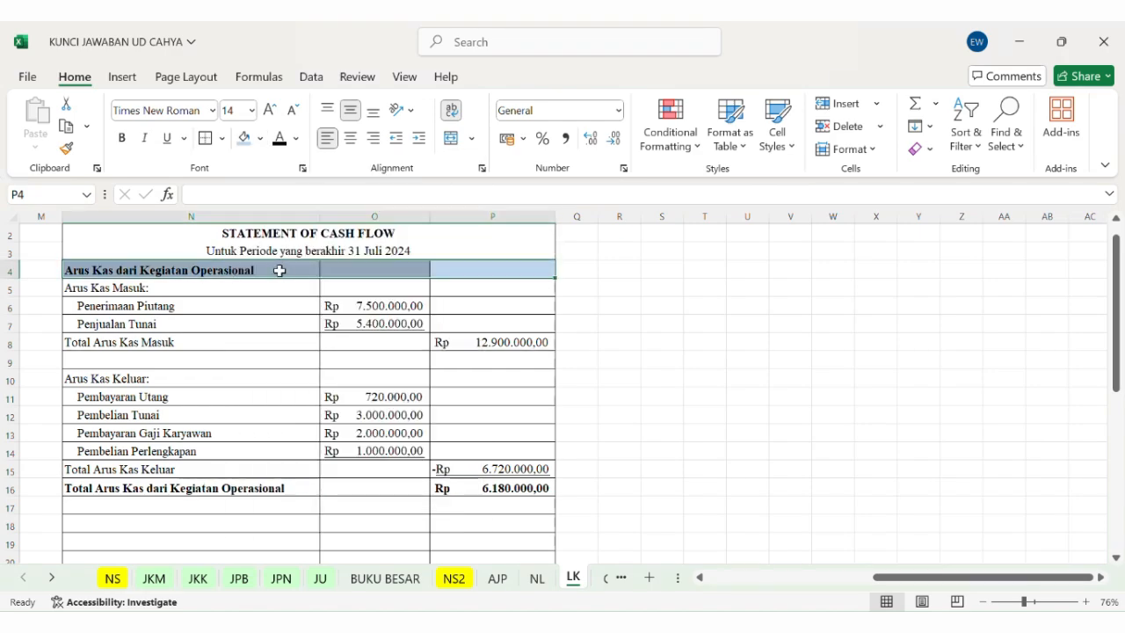
Step: Copy the blue heading row N4:P4 to row 18 and change its text to "Arus Kas dari Kegiatan Investasi"
{"action": "key", "text": "ctrl+c"}
{"action": "scroll", "coordinate": [266, 277], "scroll_direction": "down", "scroll_amount": 1}
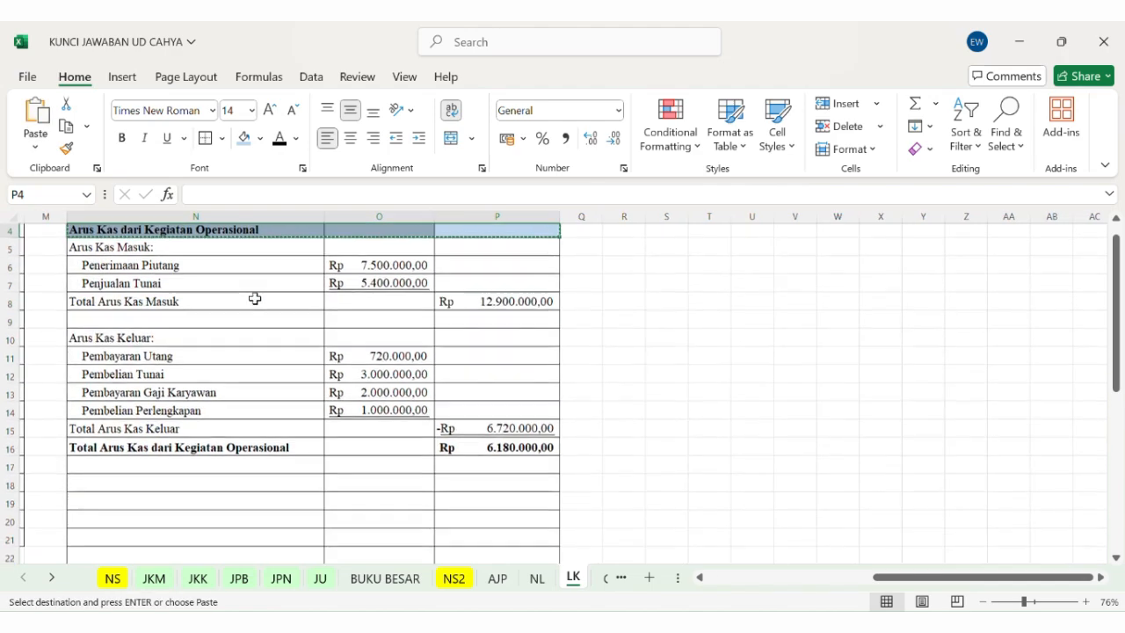
{"action": "left_click", "coordinate": [208, 475]}
{"action": "key", "text": "ctrl+v"}
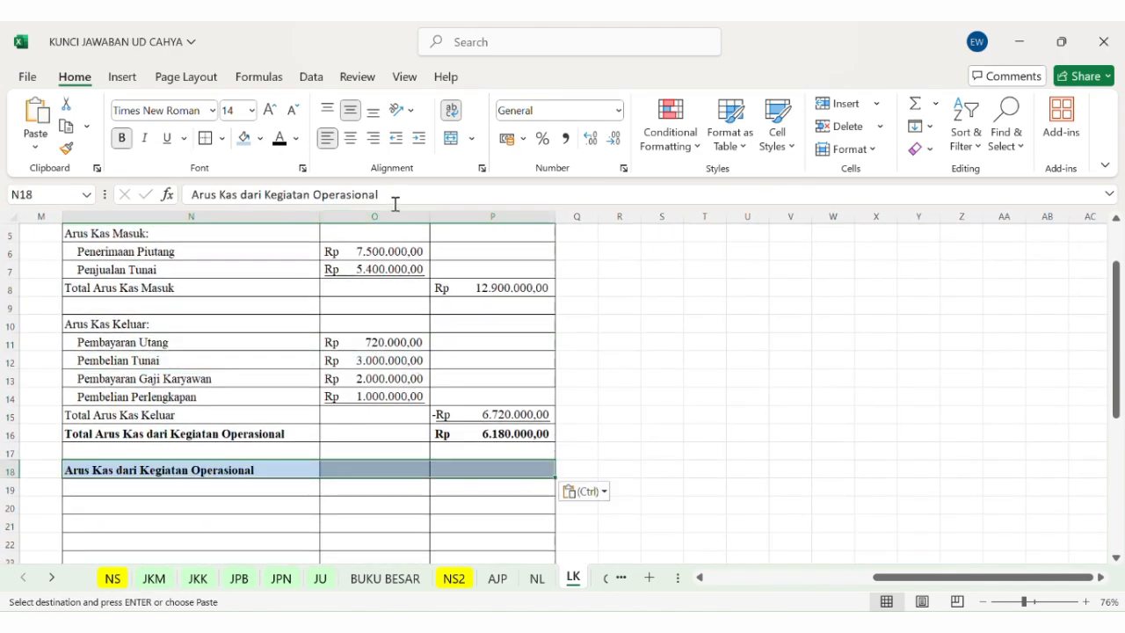
{"action": "left_click_drag", "start_coordinate": [395, 204], "coordinate": [316, 202]}
{"action": "type", "text": "Inv"}
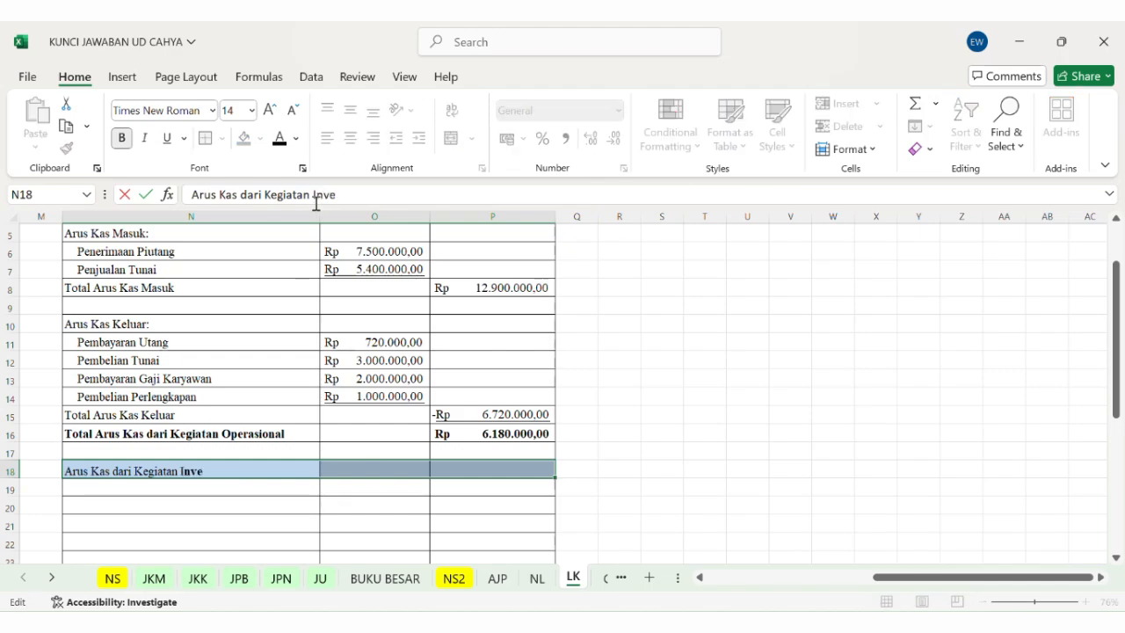
{"action": "type", "text": "estasi"}
{"action": "key", "text": "Return"}
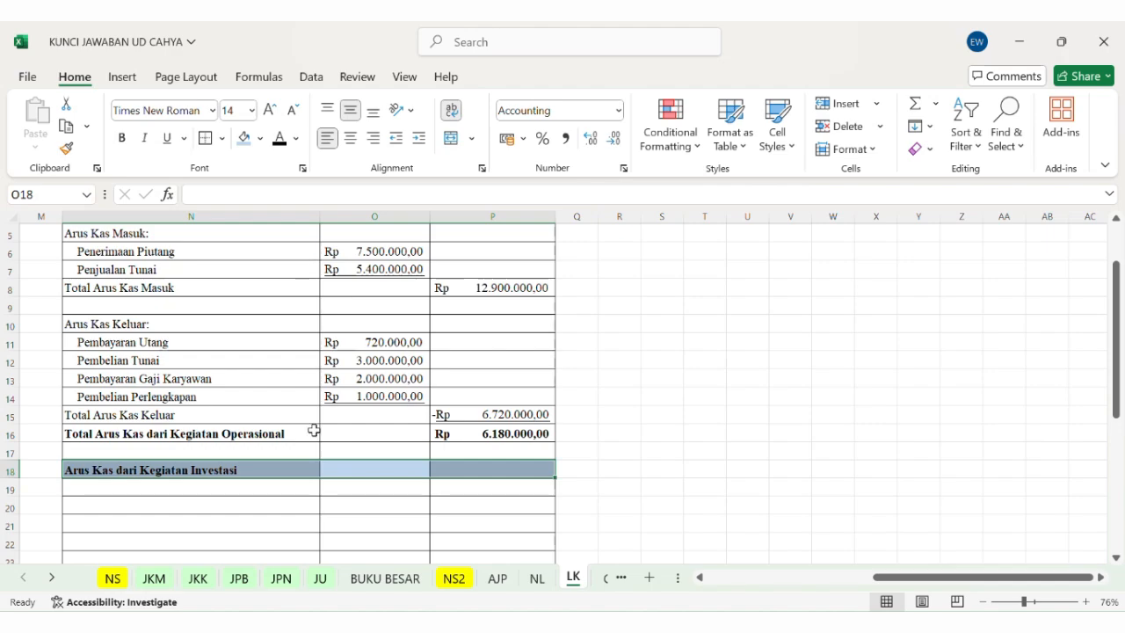
Step: Review the JKM and JKK journals, and copy heading row 18 on LK to row 20 as "Arus Kas dari Kegiatan Pendanaan"
{"action": "left_click", "coordinate": [155, 578]}
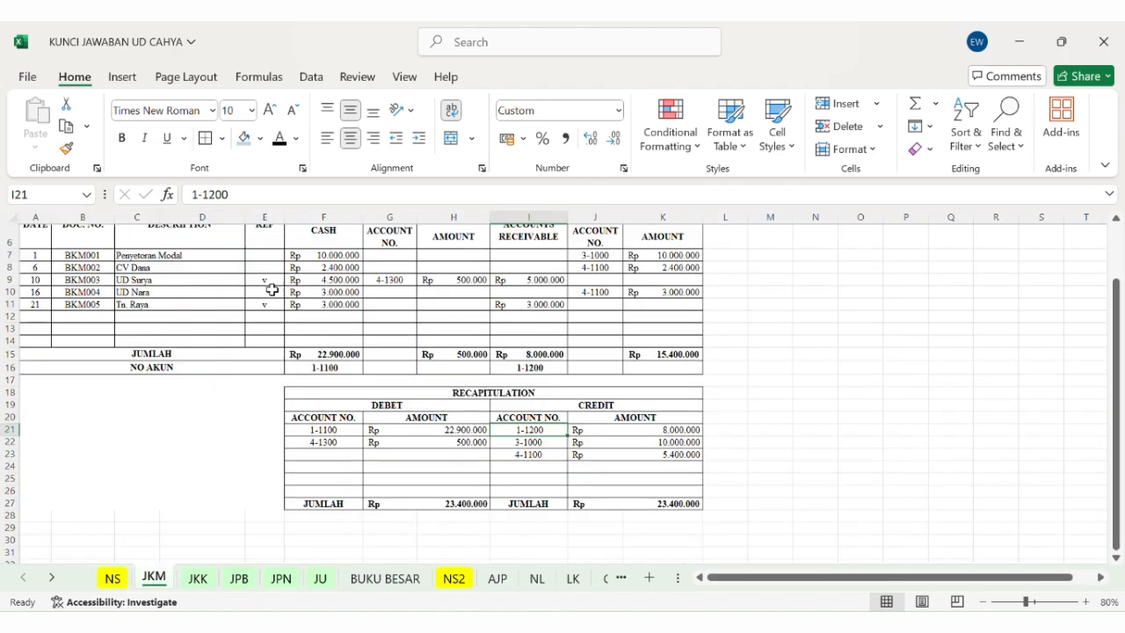
{"action": "left_click", "coordinate": [198, 578]}
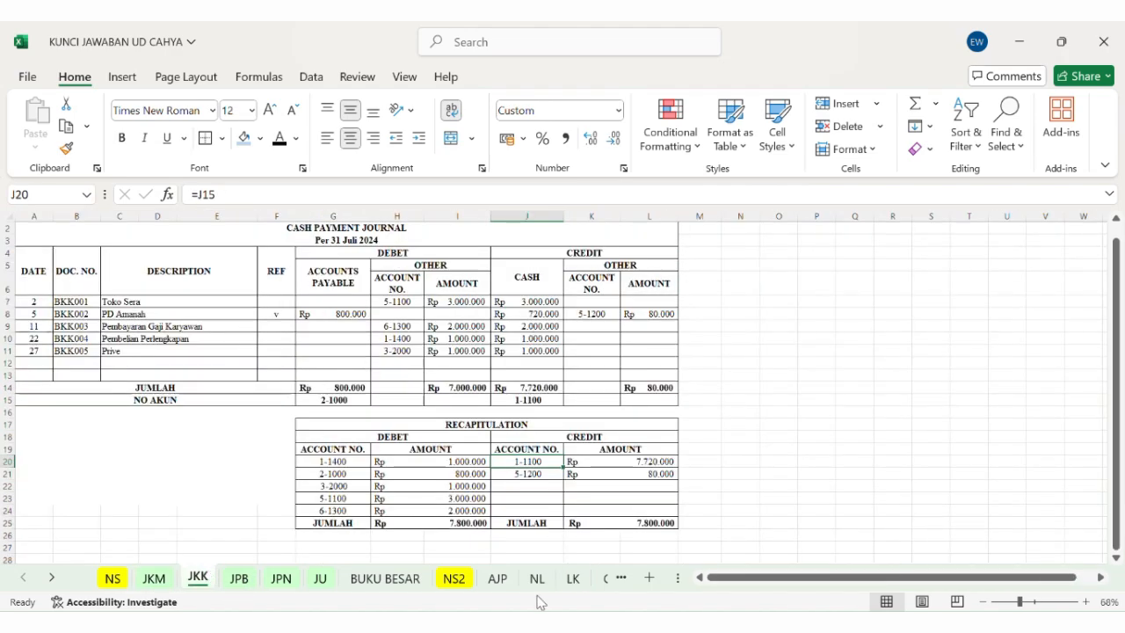
{"action": "left_click", "coordinate": [565, 582]}
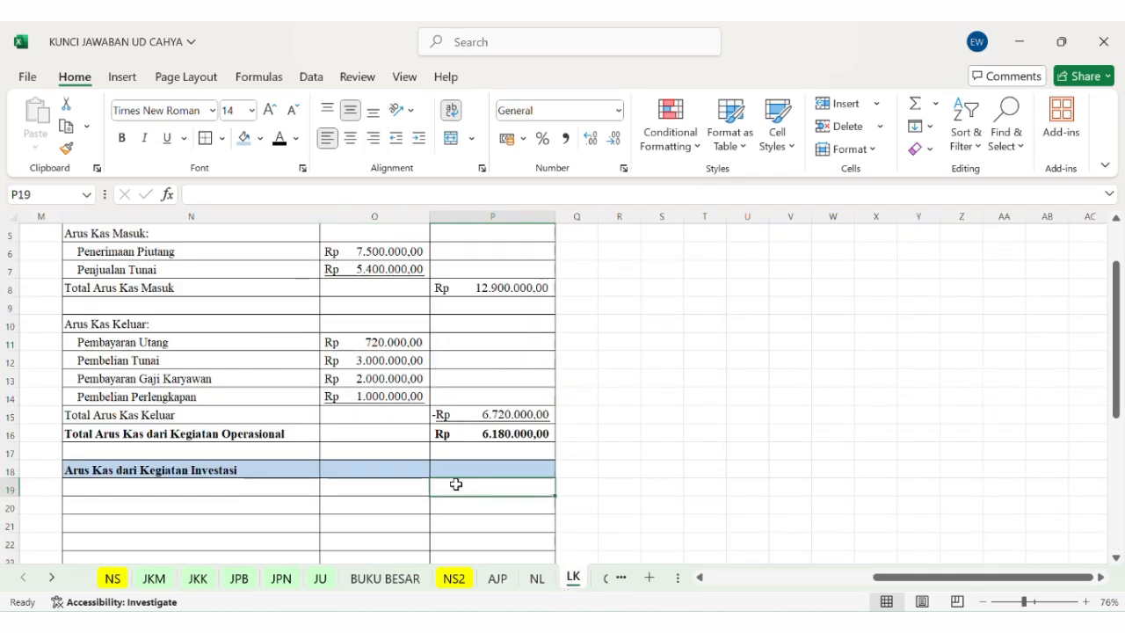
{"action": "left_click_drag", "start_coordinate": [226, 467], "coordinate": [510, 472]}
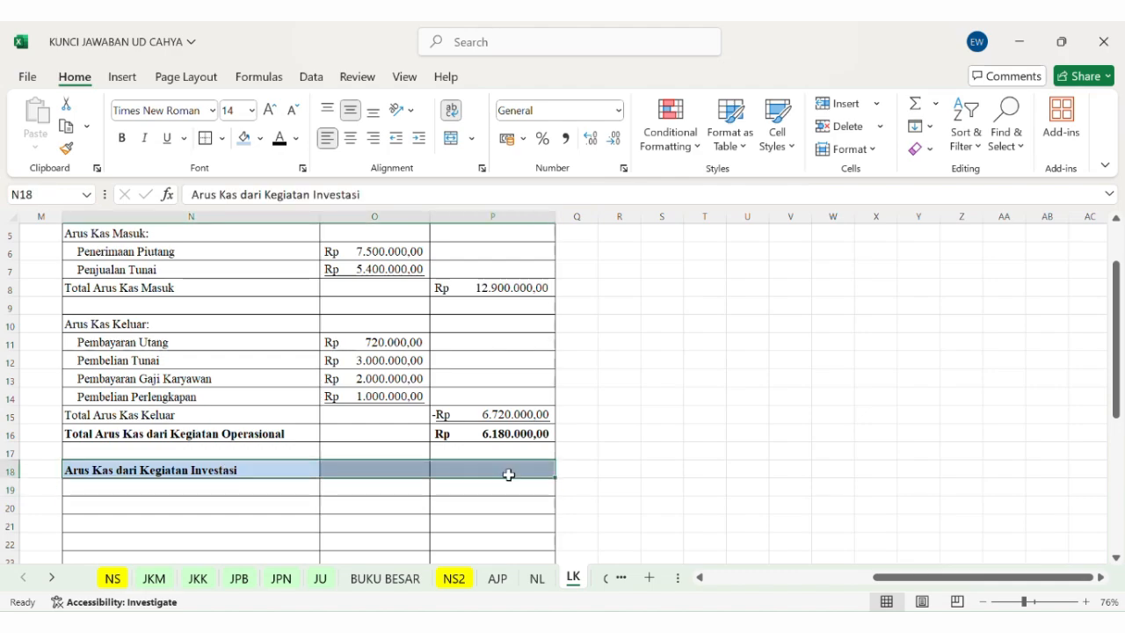
{"action": "key", "text": "ctrl+c"}
{"action": "left_click", "coordinate": [245, 509]}
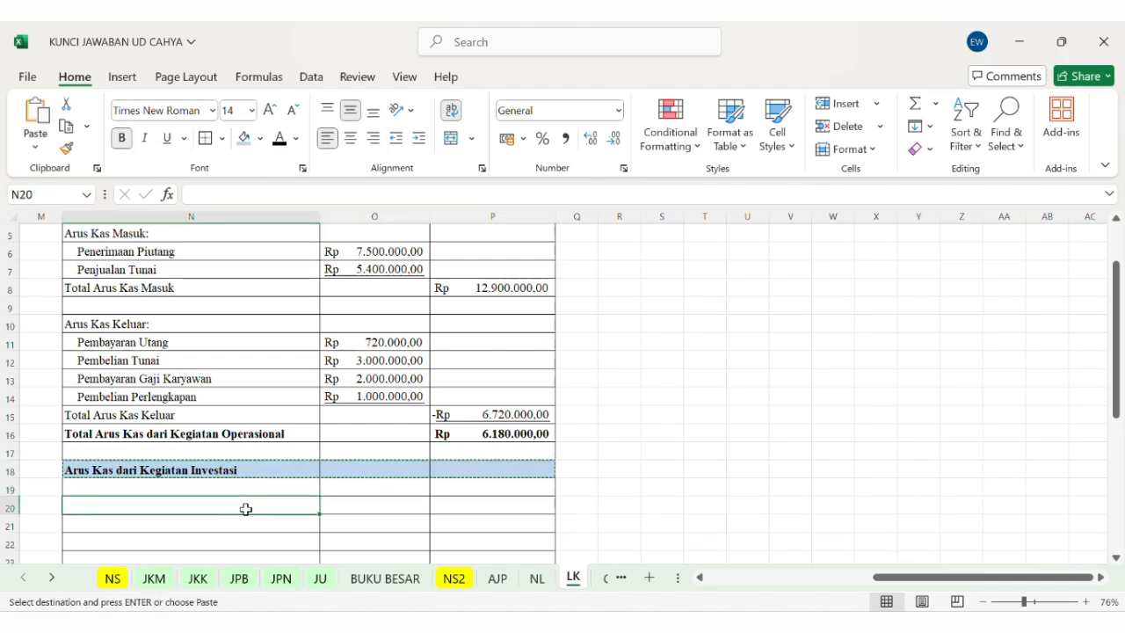
{"action": "key", "text": "ctrl+v"}
{"action": "left_click", "coordinate": [377, 194]}
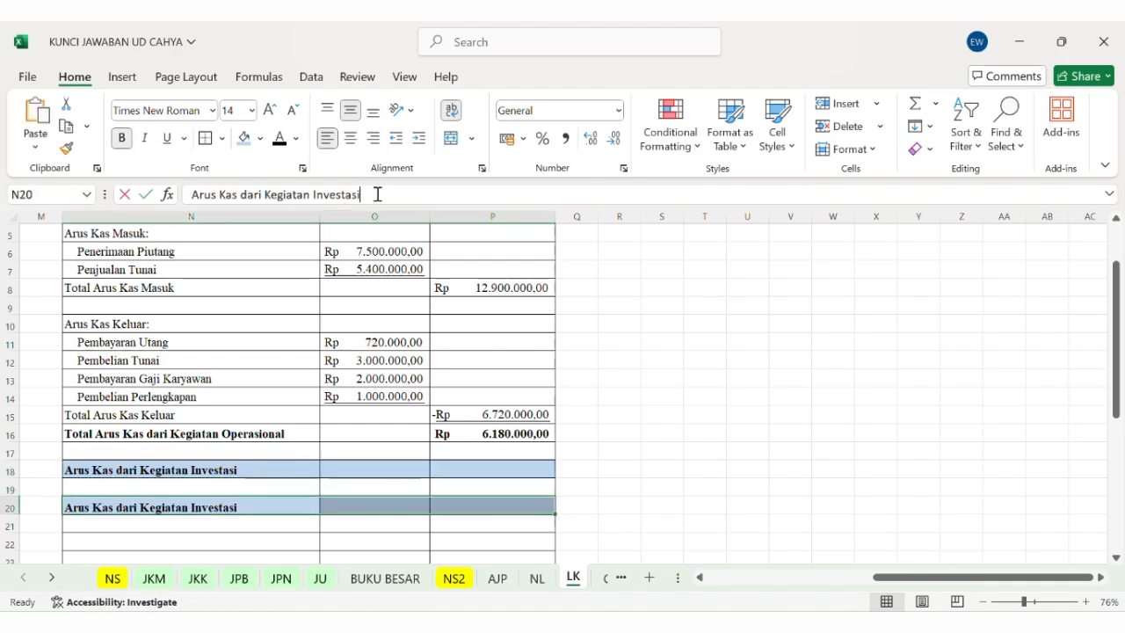
{"action": "left_click_drag", "start_coordinate": [377, 194], "coordinate": [313, 194]}
{"action": "key", "text": "BackSpace"}
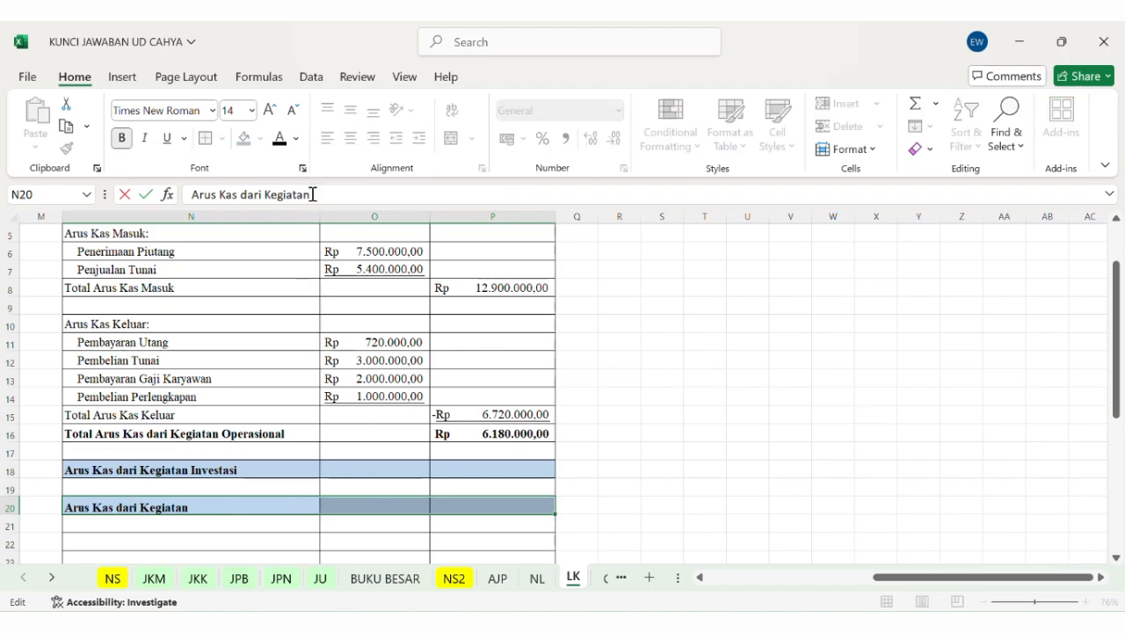
{"action": "type", "text": "Pendanaan"}
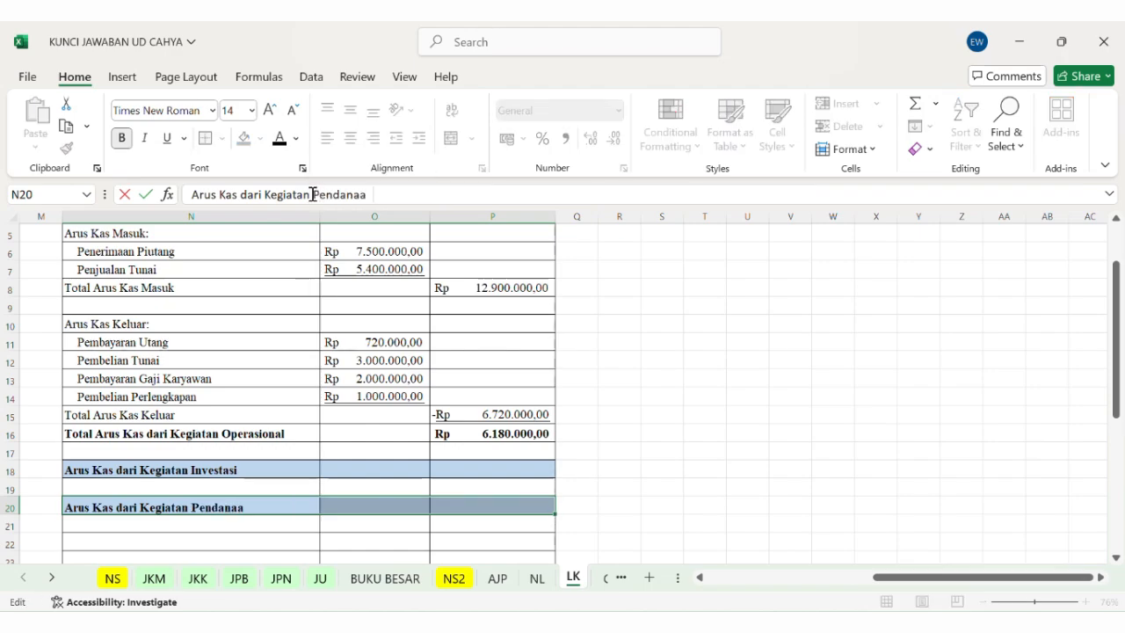
{"action": "key", "text": "Return"}
{"action": "key", "text": "Return"}
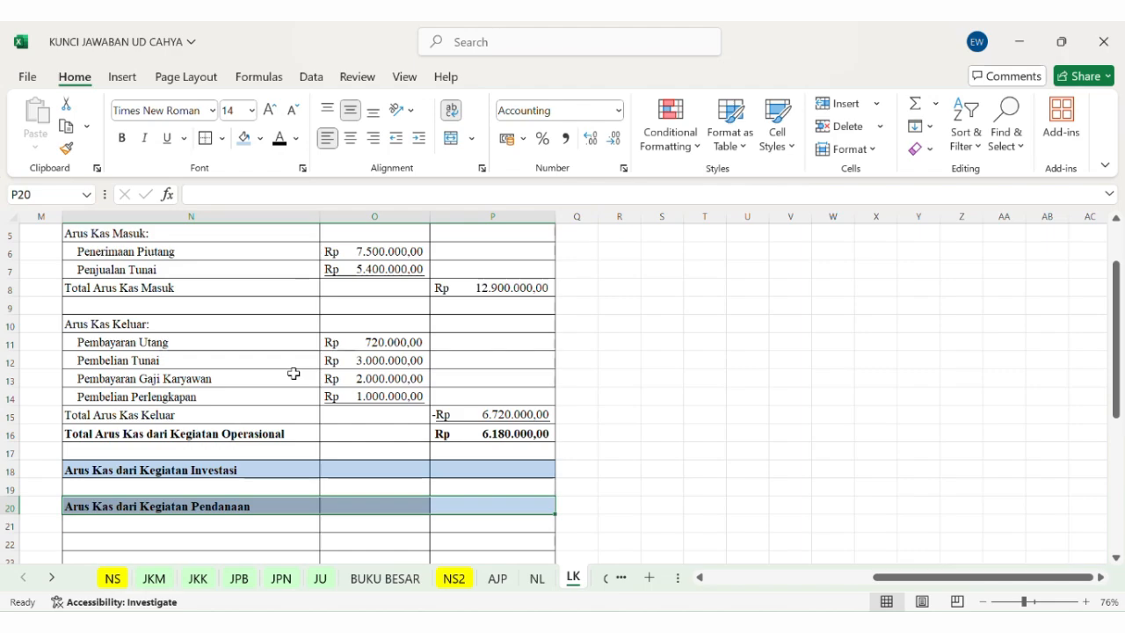
Step: Link N21 under the financing heading to the "Arus Kas Masuk:" label in N5
{"action": "scroll", "coordinate": [203, 492], "scroll_direction": "down", "scroll_amount": 1}
{"action": "left_click", "coordinate": [199, 479]}
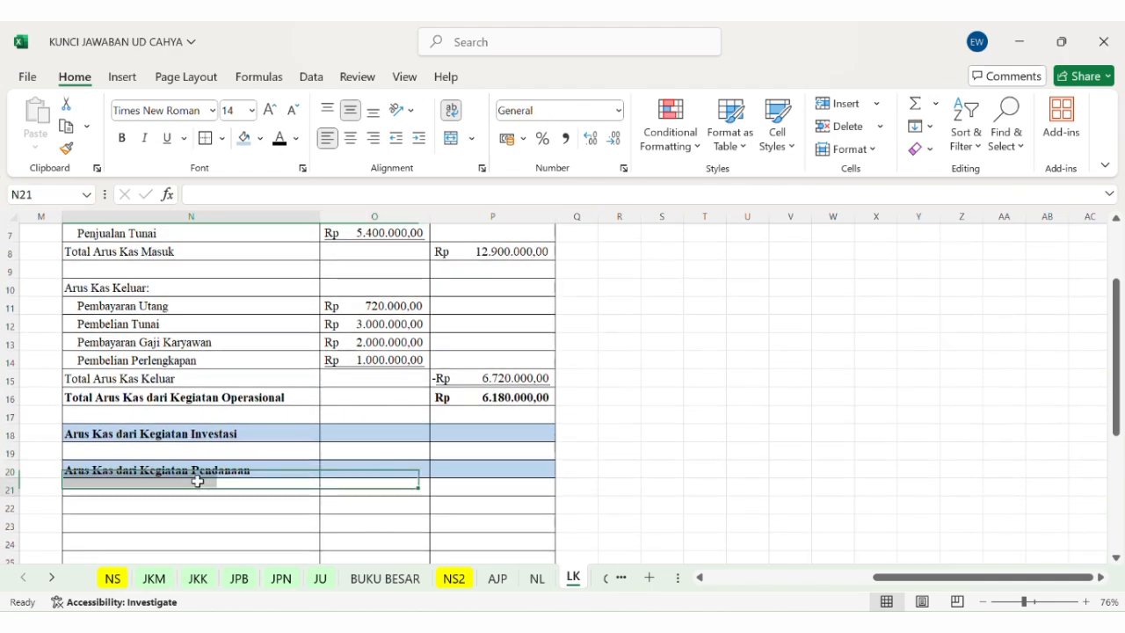
{"action": "scroll", "coordinate": [197, 480], "scroll_direction": "down", "scroll_amount": 2}
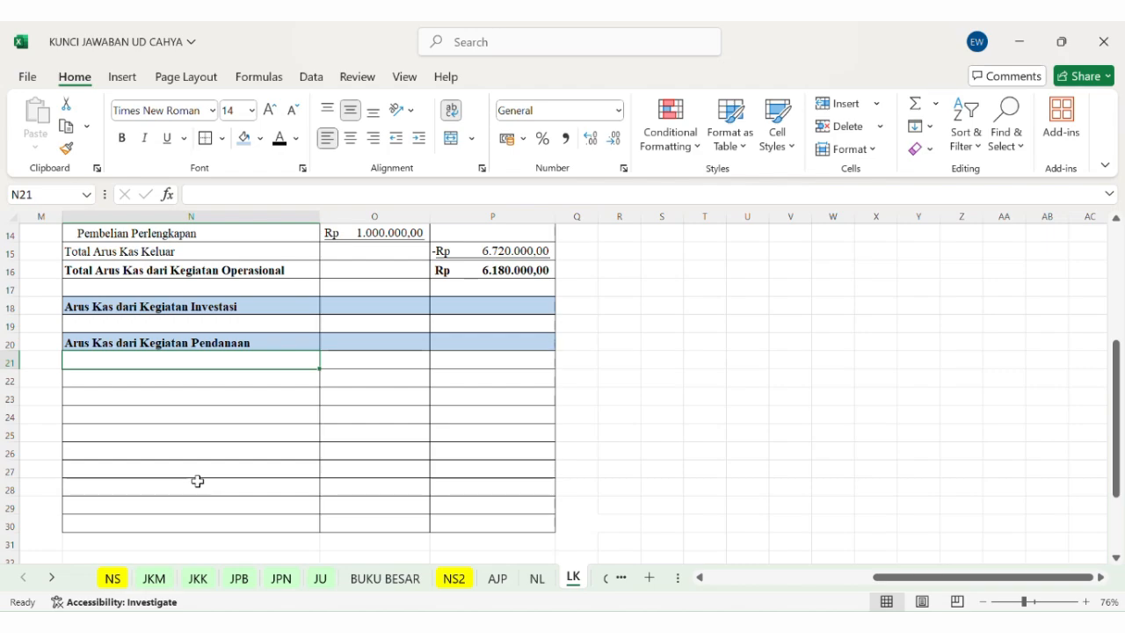
{"action": "type", "text": "="}
{"action": "scroll", "coordinate": [197, 481], "scroll_direction": "up", "scroll_amount": 3}
{"action": "left_click", "coordinate": [156, 254]}
{"action": "key", "text": "Return"}
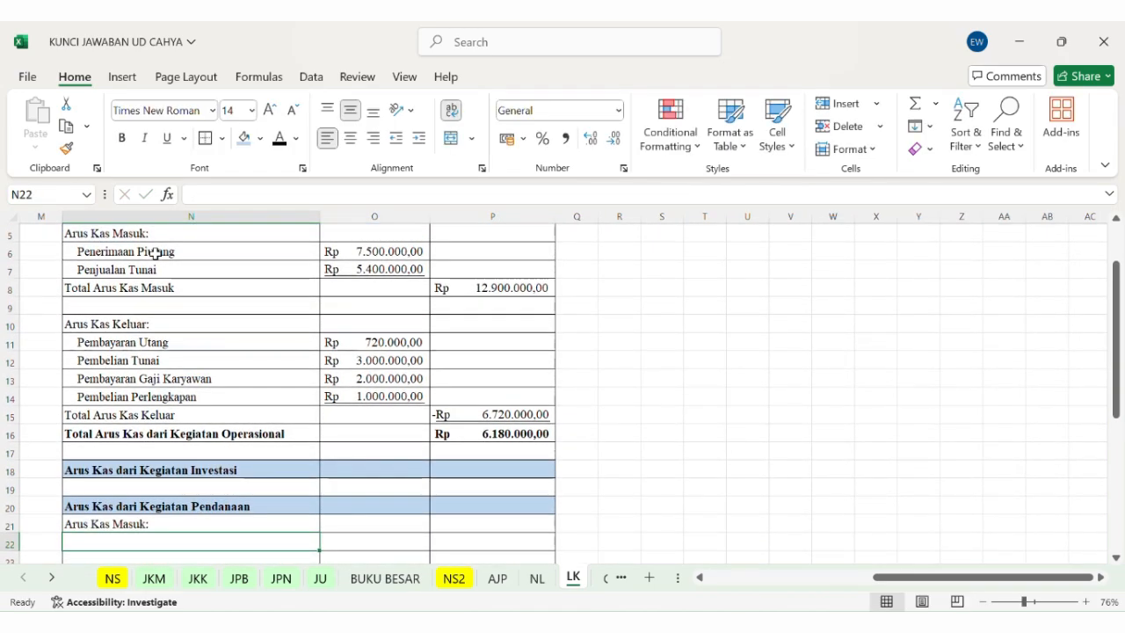
Step: Enter "Penyetoran Modal Pemilik" in N22 as the financing cash inflow item
{"action": "type", "text": "Penyetoran Modal Pemiliki"}
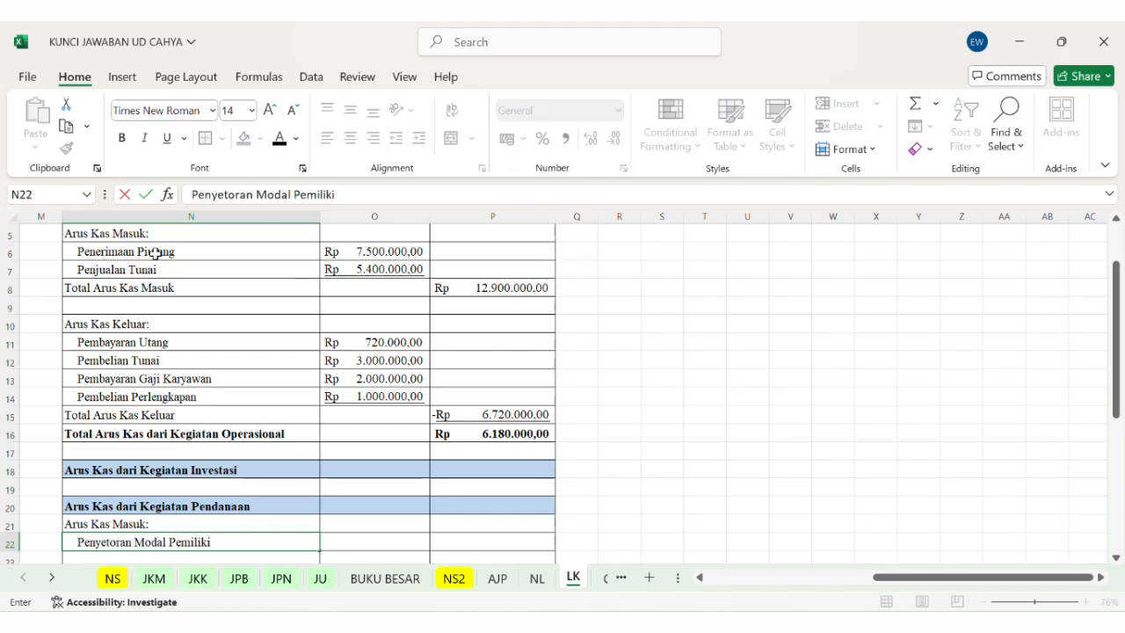
{"action": "key", "text": "Tab"}
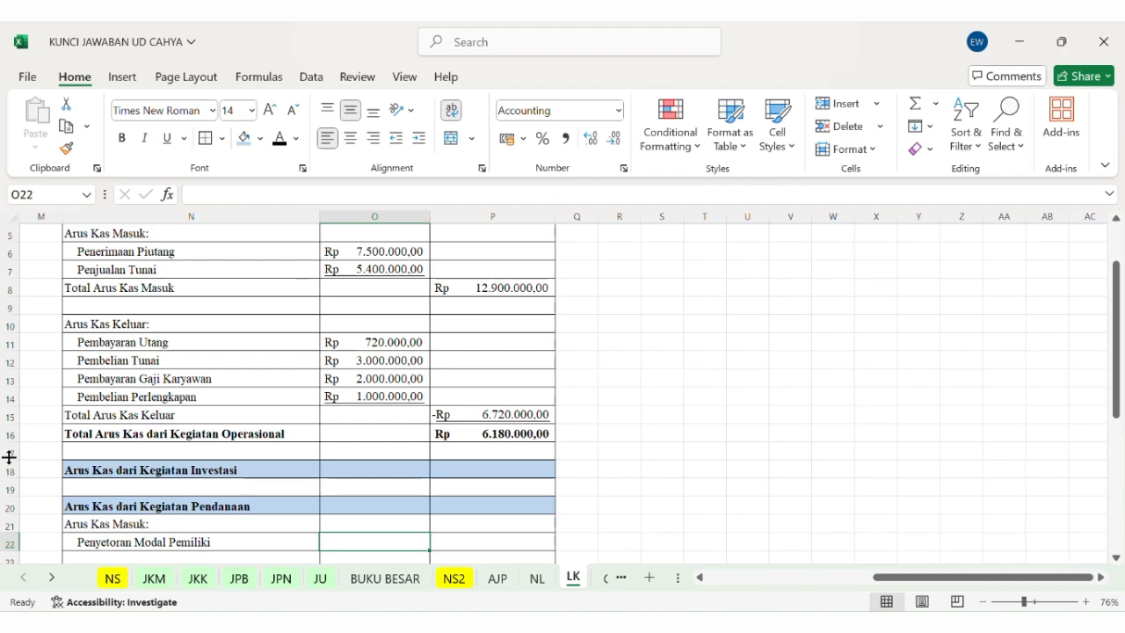
{"action": "scroll", "coordinate": [164, 407], "scroll_direction": "down", "scroll_amount": 2}
{"action": "left_click", "coordinate": [164, 435]}
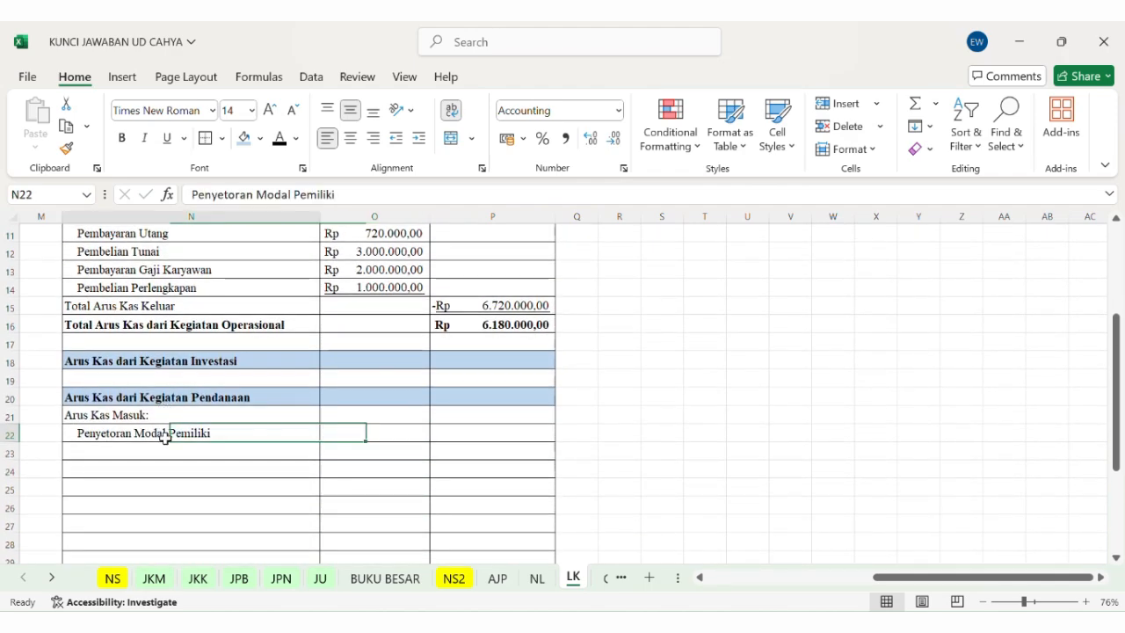
{"action": "left_click", "coordinate": [375, 193]}
{"action": "key", "text": "BackSpace"}
{"action": "key", "text": "Return"}
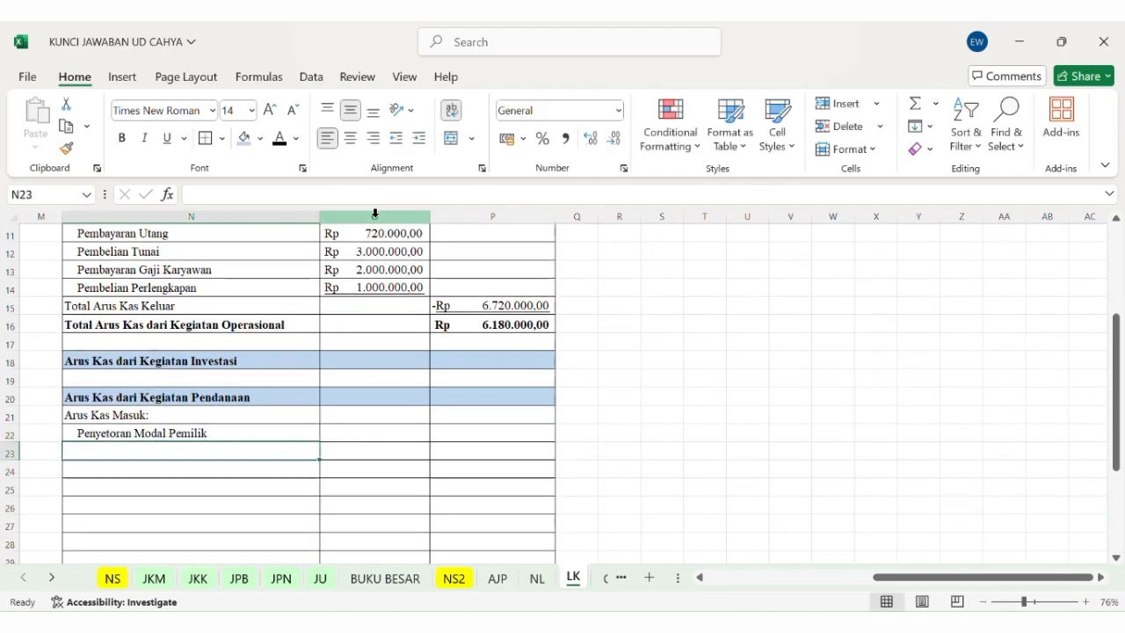
Step: Link O22 for the owner's capital deposit to the Penyetoran Modal cash amount in F7 of the JKM sheet
{"action": "left_click", "coordinate": [396, 427]}
{"action": "type", "text": "="}
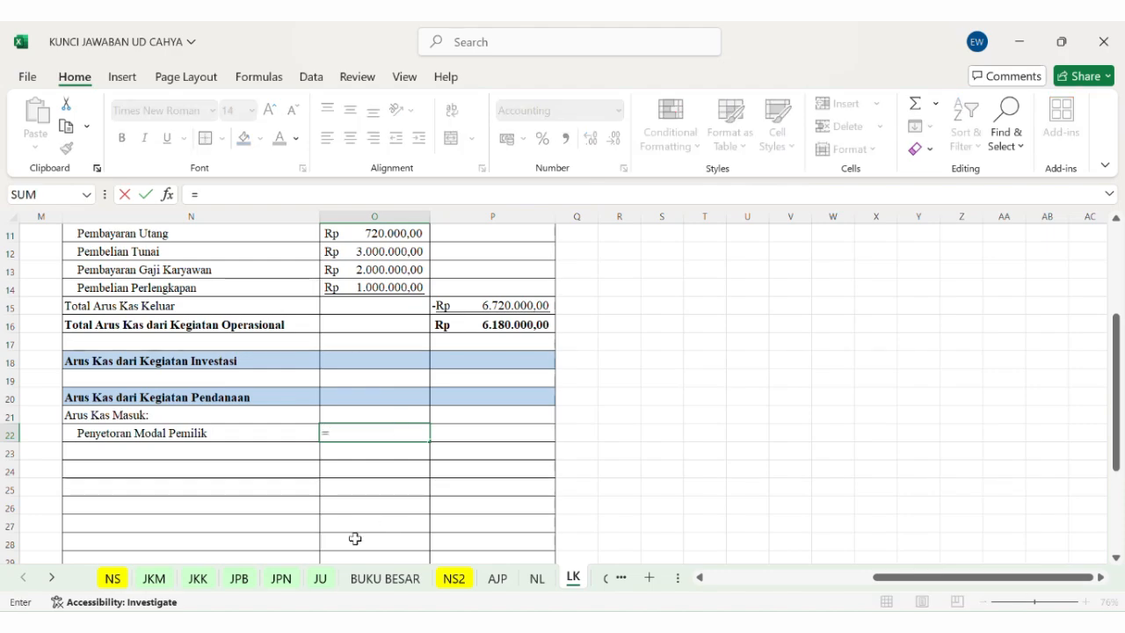
{"action": "left_click", "coordinate": [172, 577]}
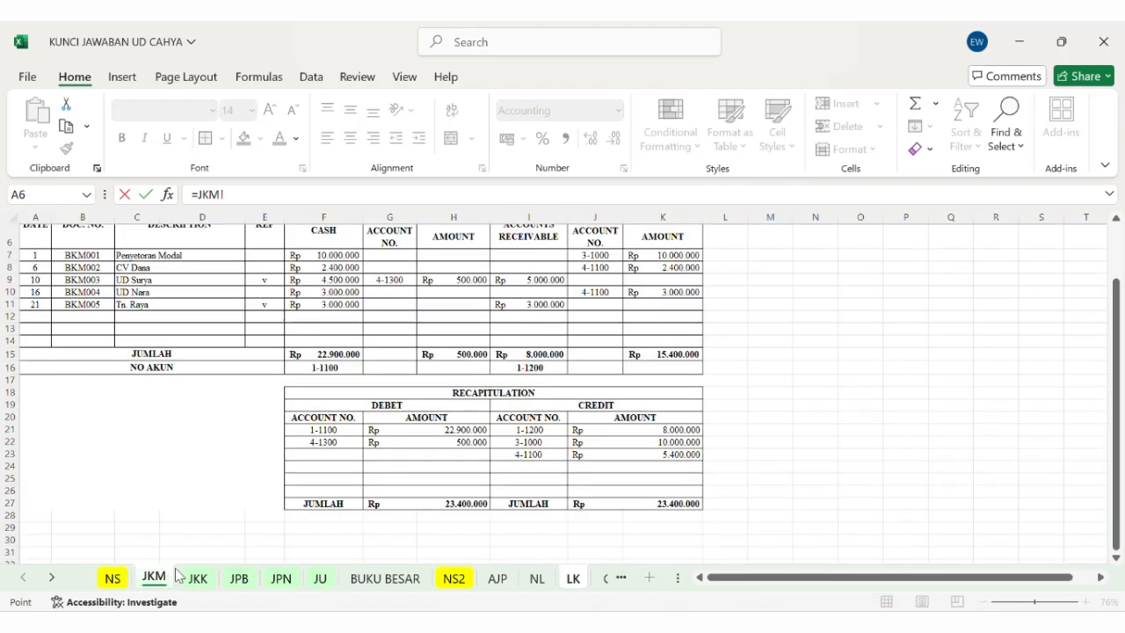
{"action": "left_click", "coordinate": [336, 258]}
{"action": "key", "text": "Return"}
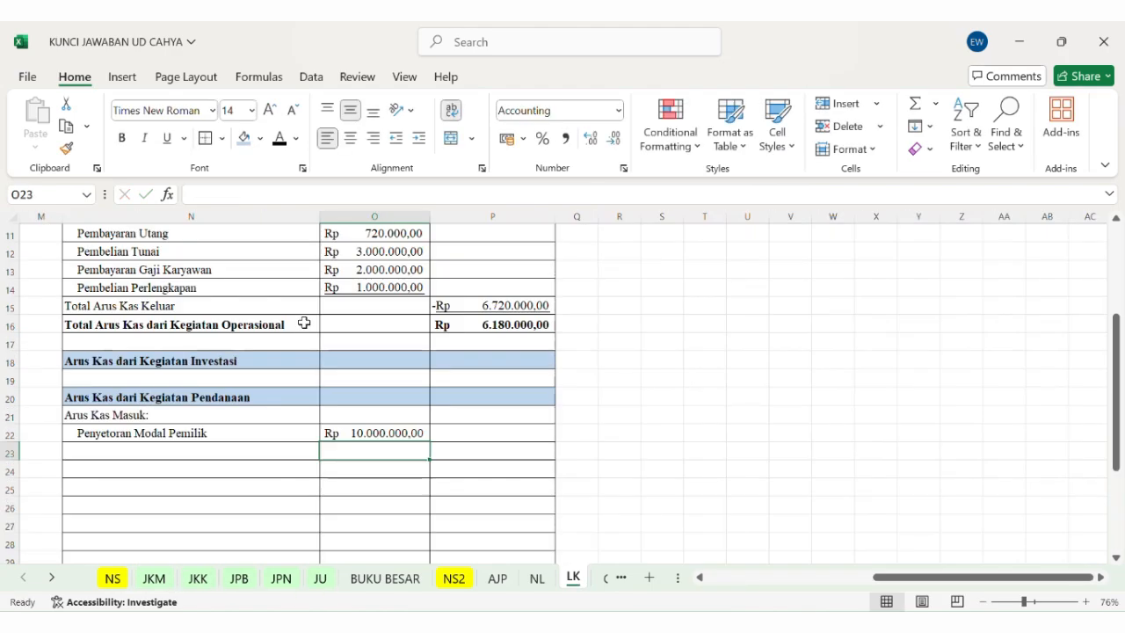
Step: Link N23 under the financing section to the "Arus Kas Keluar:" label in N10
{"action": "left_click", "coordinate": [128, 448]}
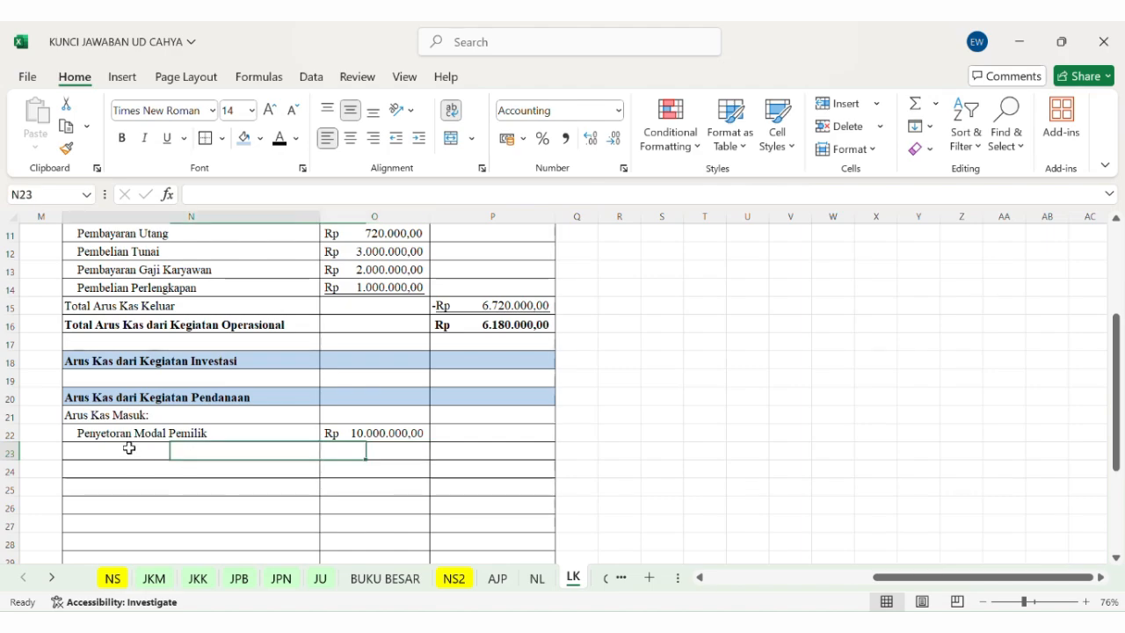
{"action": "type", "text": "="}
{"action": "scroll", "coordinate": [129, 413], "scroll_direction": "up", "scroll_amount": 3}
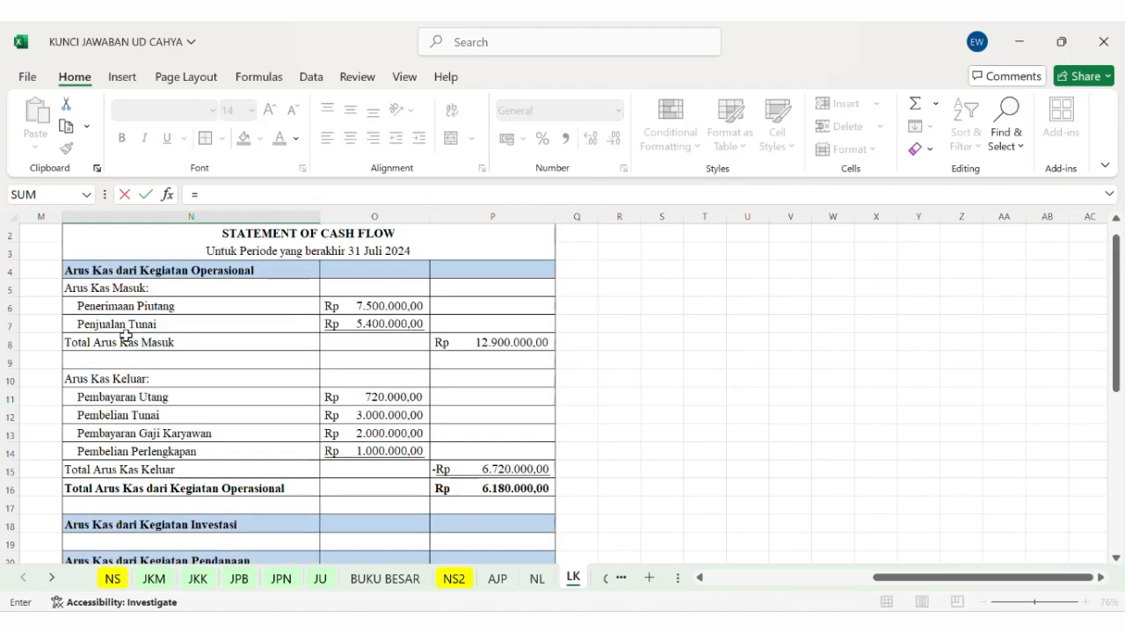
{"action": "left_click", "coordinate": [126, 338]}
{"action": "left_click", "coordinate": [128, 379]}
{"action": "key", "text": "Return"}
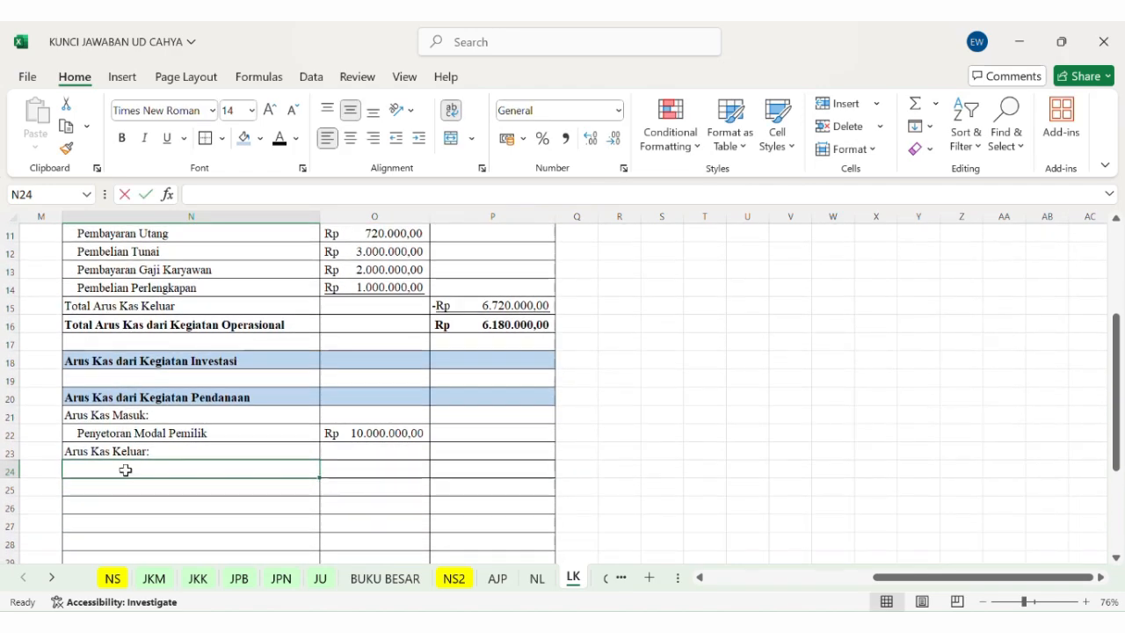
Step: Enter "Pengambilan Pribadi (Prive)" in N24 and set O24 to the negative of the Prive cash payment, =-JKK!J11
{"action": "type", "text": "Pengambilan "}
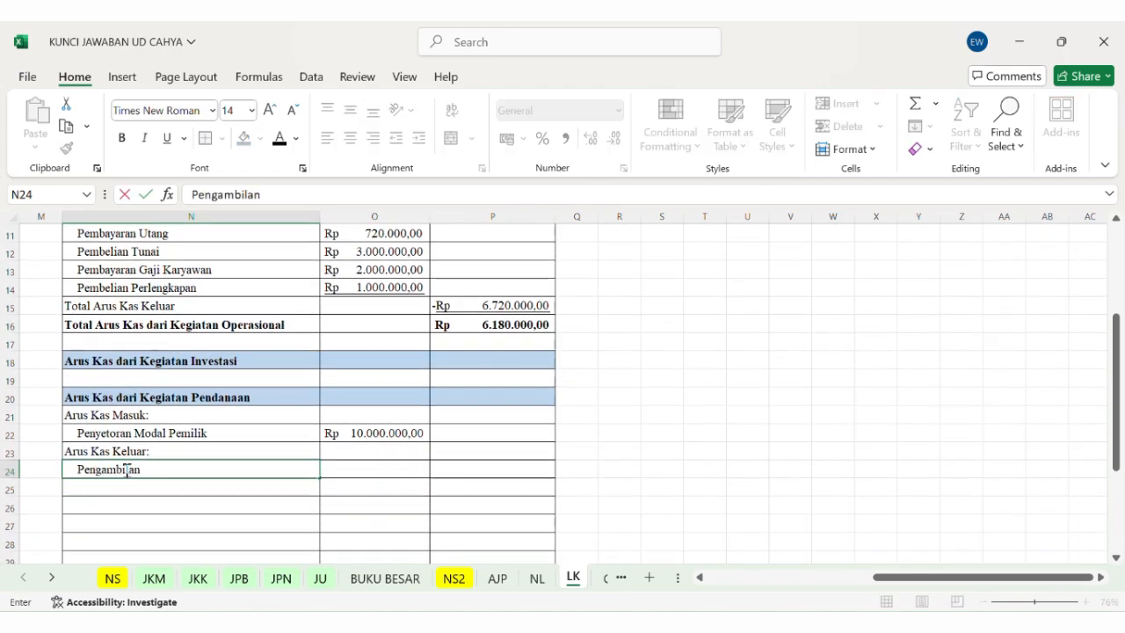
{"action": "type", "text": "Pribad"}
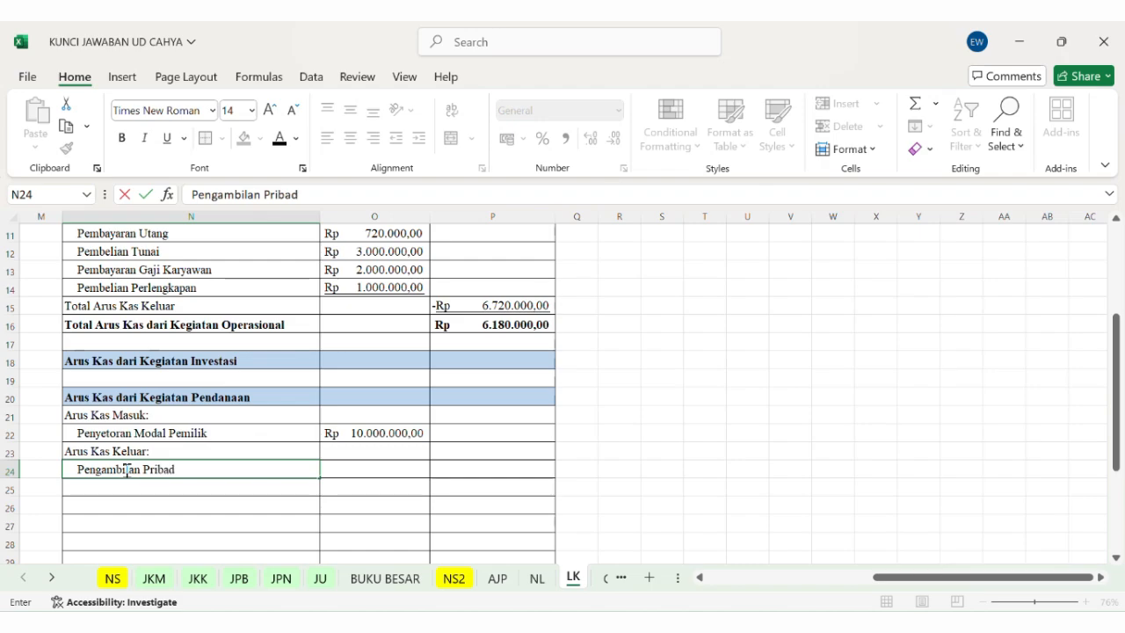
{"action": "type", "text": "i (P"}
{"action": "key", "text": "BackSpace"}
{"action": "key", "text": "Tab"}
{"action": "type", "text": "=-"}
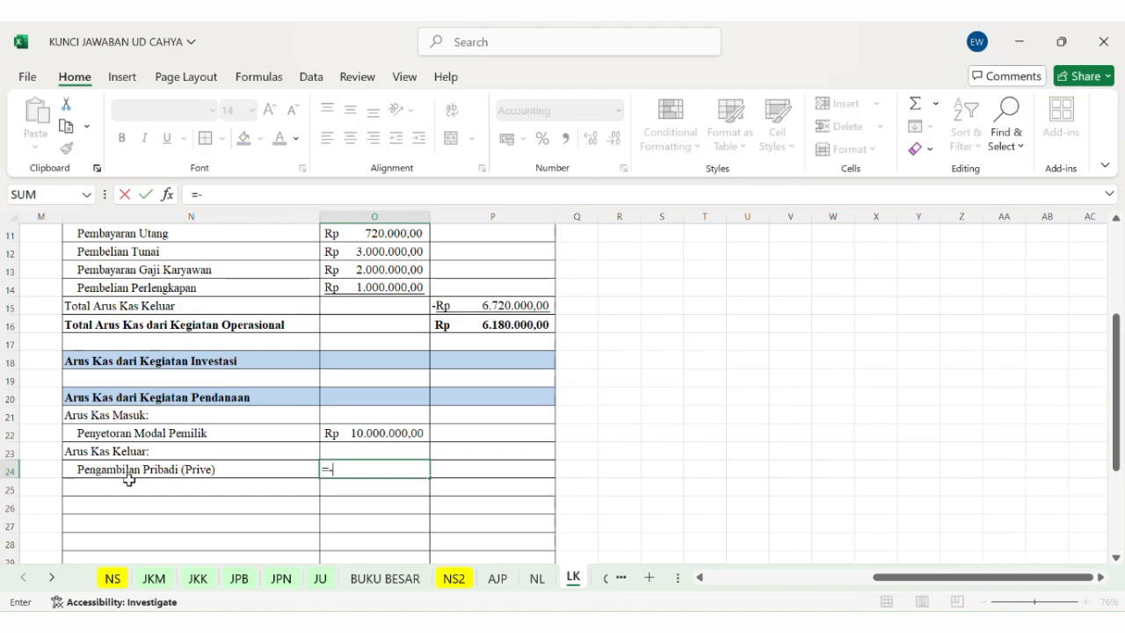
{"action": "left_click", "coordinate": [198, 578]}
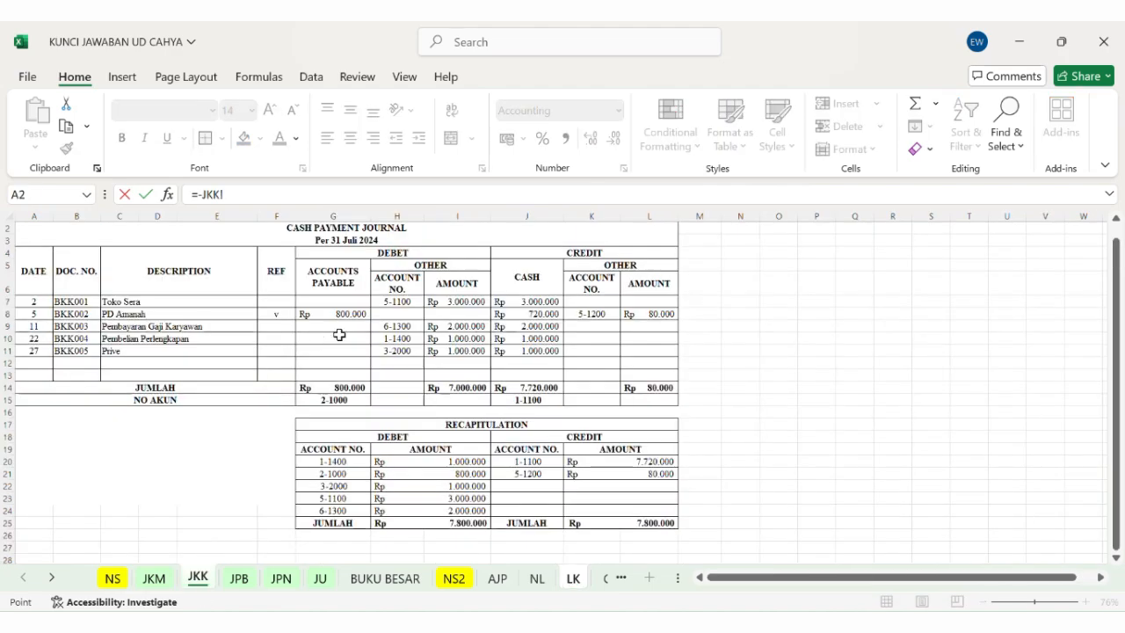
{"action": "left_click", "coordinate": [520, 351]}
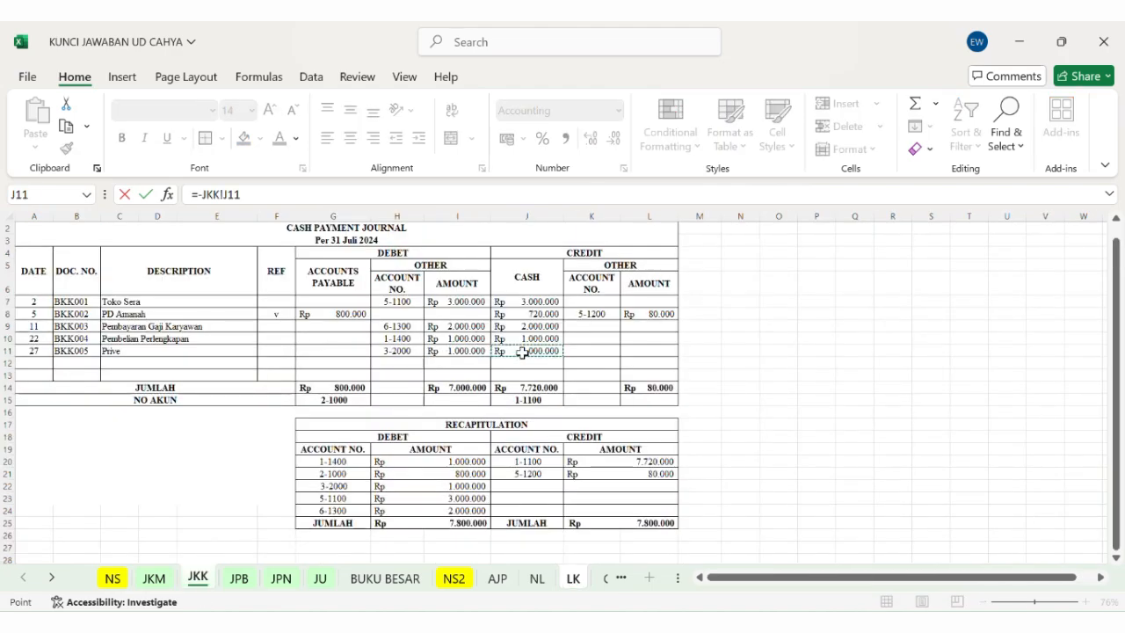
{"action": "key", "text": "Return"}
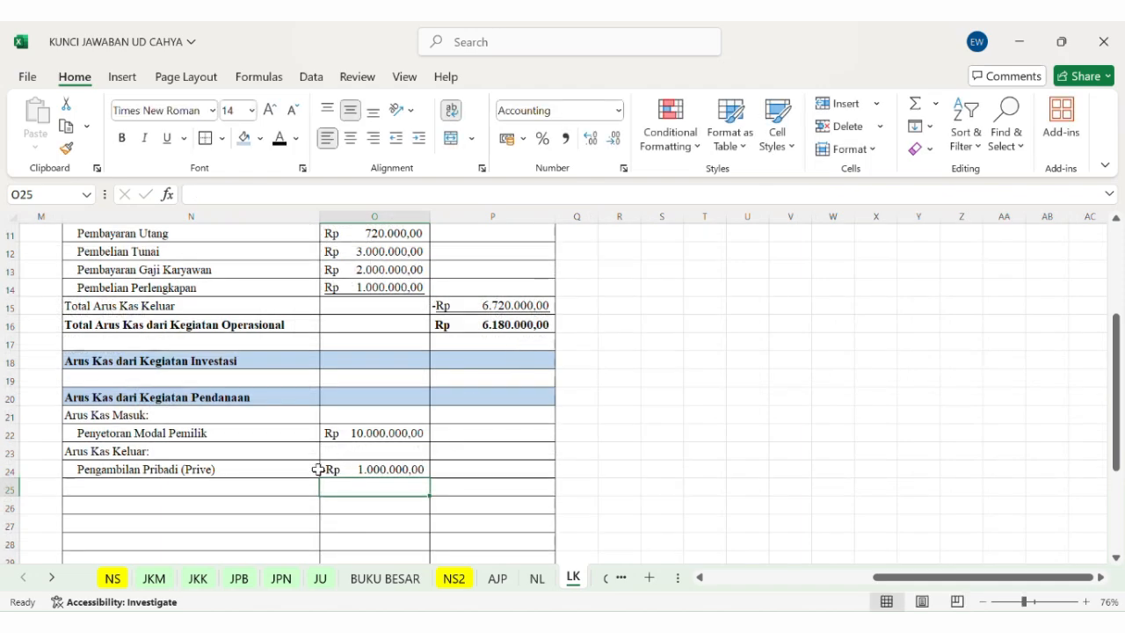
Step: Add the row "Total Arus Kas dari Kegiatan Pendanaan" in N25 with the formula =O22+O24 in P25
{"action": "left_click", "coordinate": [259, 489]}
{"action": "type", "text": "Total Arus"}
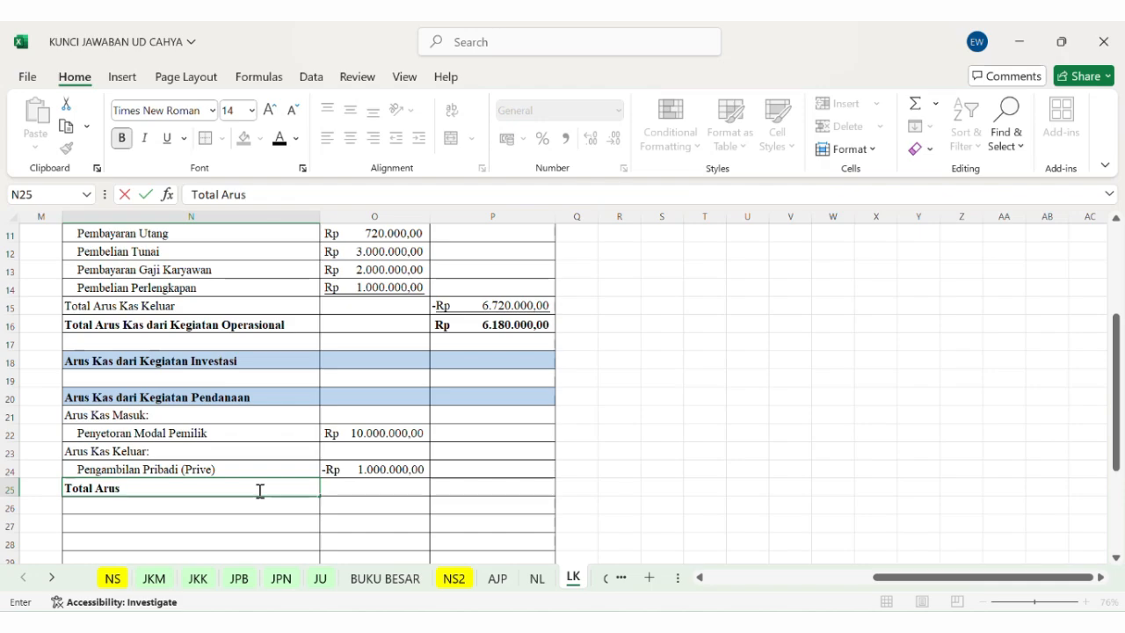
{"action": "type", "text": " Kas dari K"}
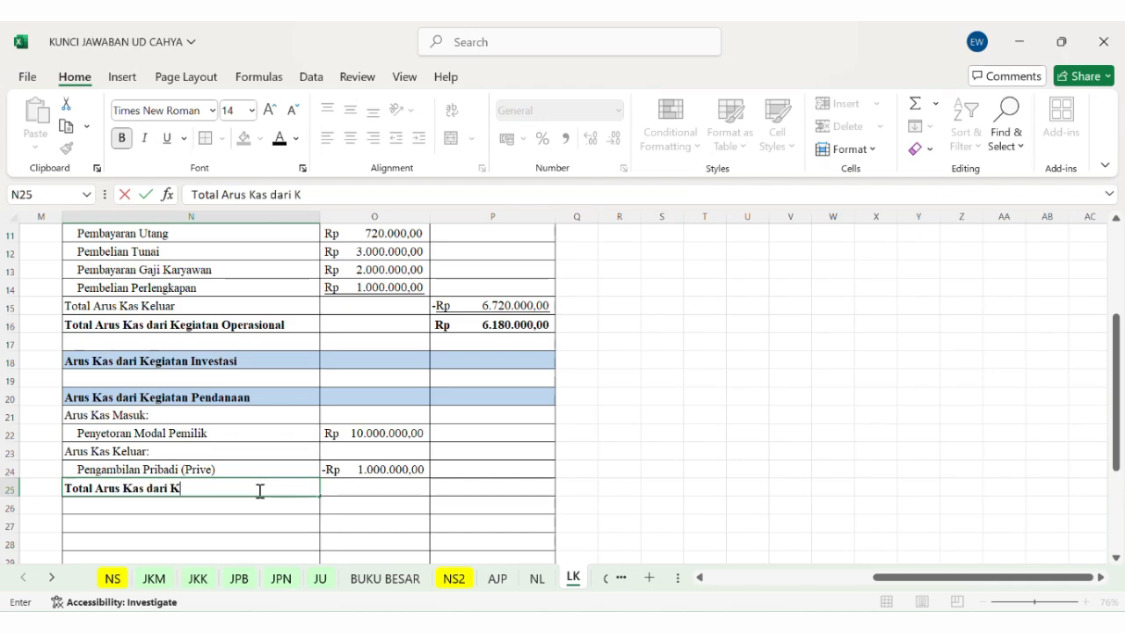
{"action": "type", "text": "egiatan Pend"}
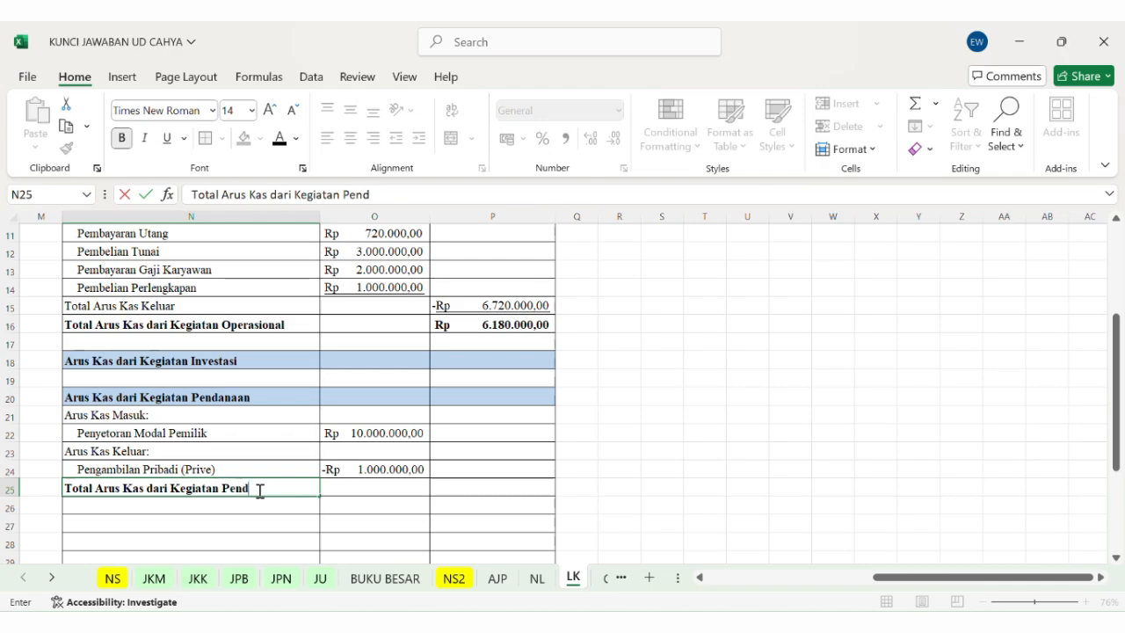
{"action": "type", "text": "anaanaa"}
{"action": "key", "text": "Tab"}
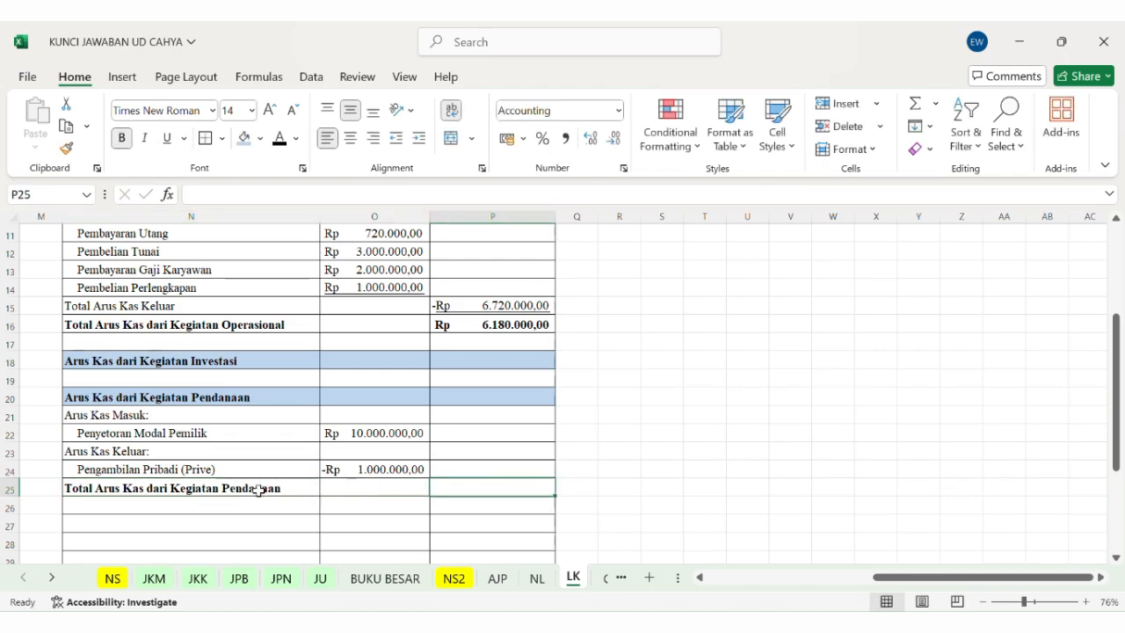
{"action": "key", "text": "Tab"}
{"action": "type", "text": "="}
{"action": "left_click", "coordinate": [363, 431]}
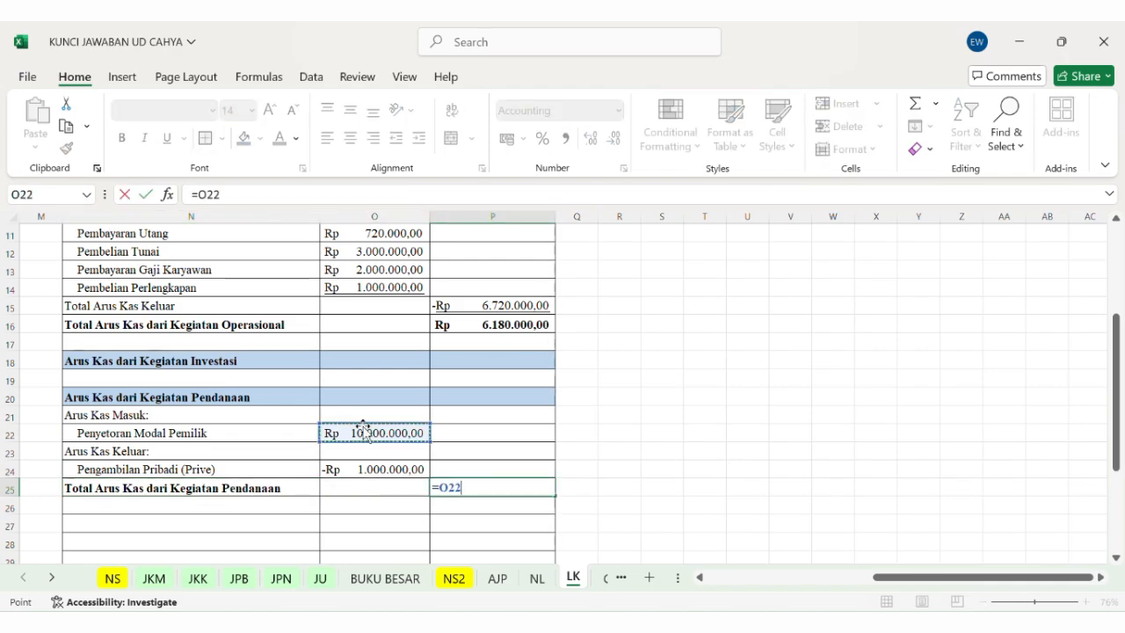
{"action": "type", "text": "+"}
{"action": "left_click", "coordinate": [371, 470]}
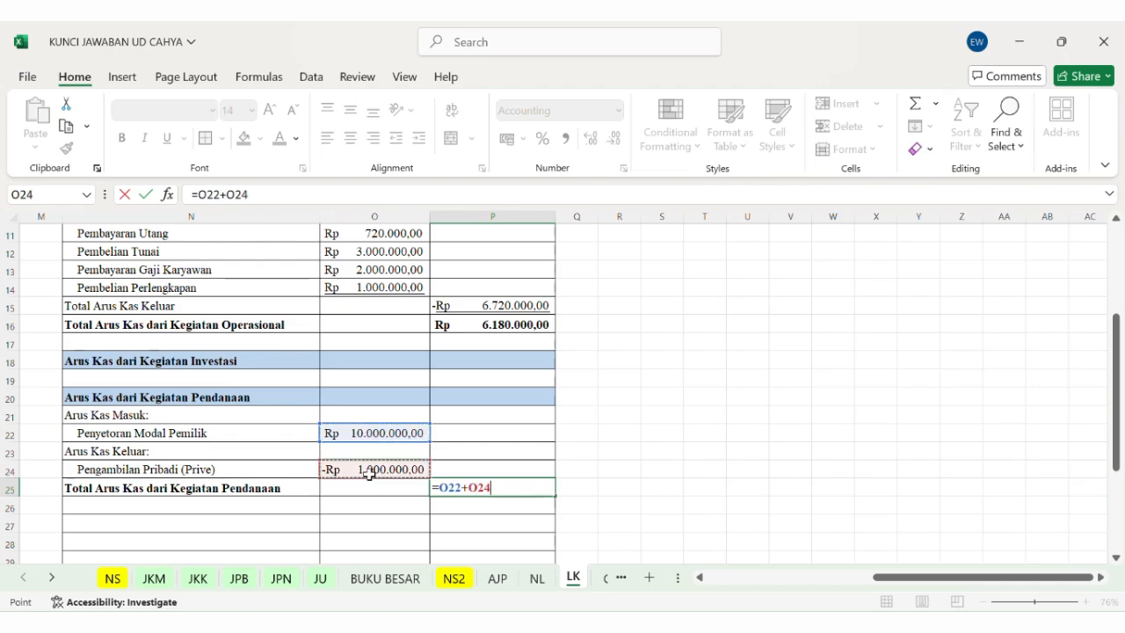
{"action": "key", "text": "Return"}
Step: Underline the private withdrawal amount in O24 above the financing total
{"action": "key", "text": "Up"}
{"action": "key", "text": "Up"}
{"action": "key", "text": "Up"}
{"action": "key", "text": "Up"}
{"action": "key", "text": "Up"}
{"action": "key", "text": "Up"}
{"action": "key", "text": "Up"}
{"action": "key", "text": "Up"}
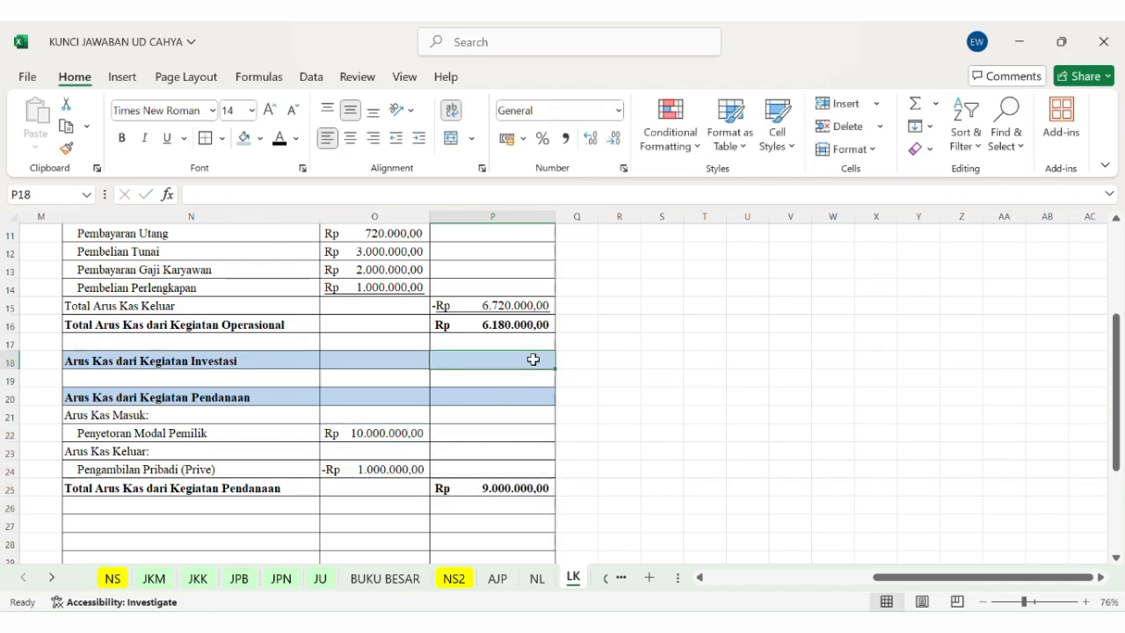
{"action": "left_click", "coordinate": [400, 469]}
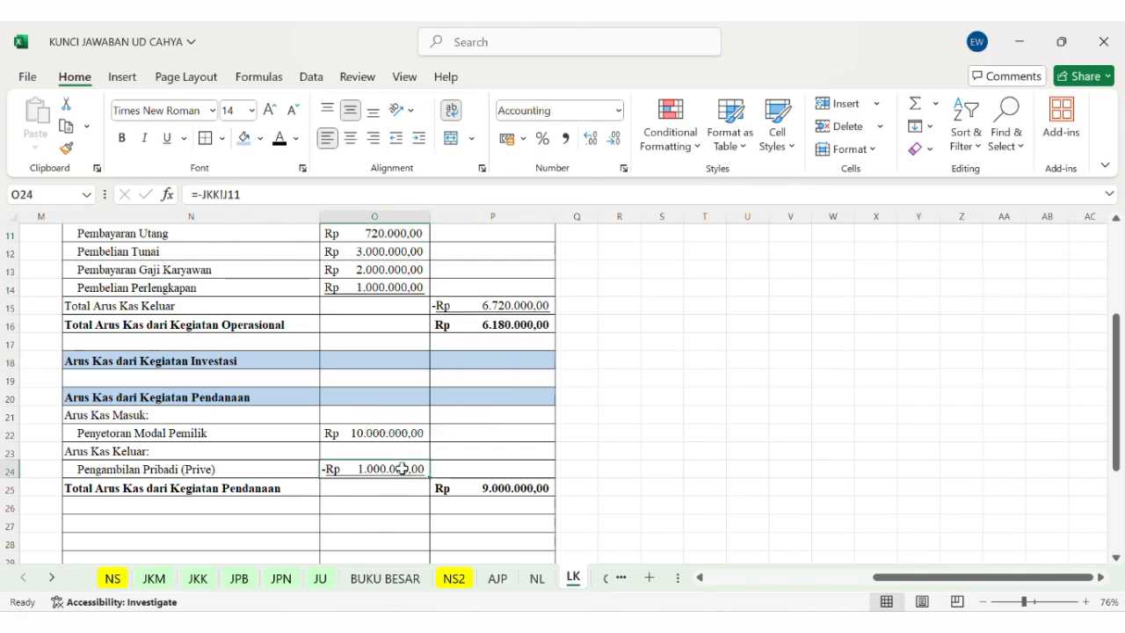
{"action": "scroll", "coordinate": [401, 467], "scroll_direction": "down", "scroll_amount": 1}
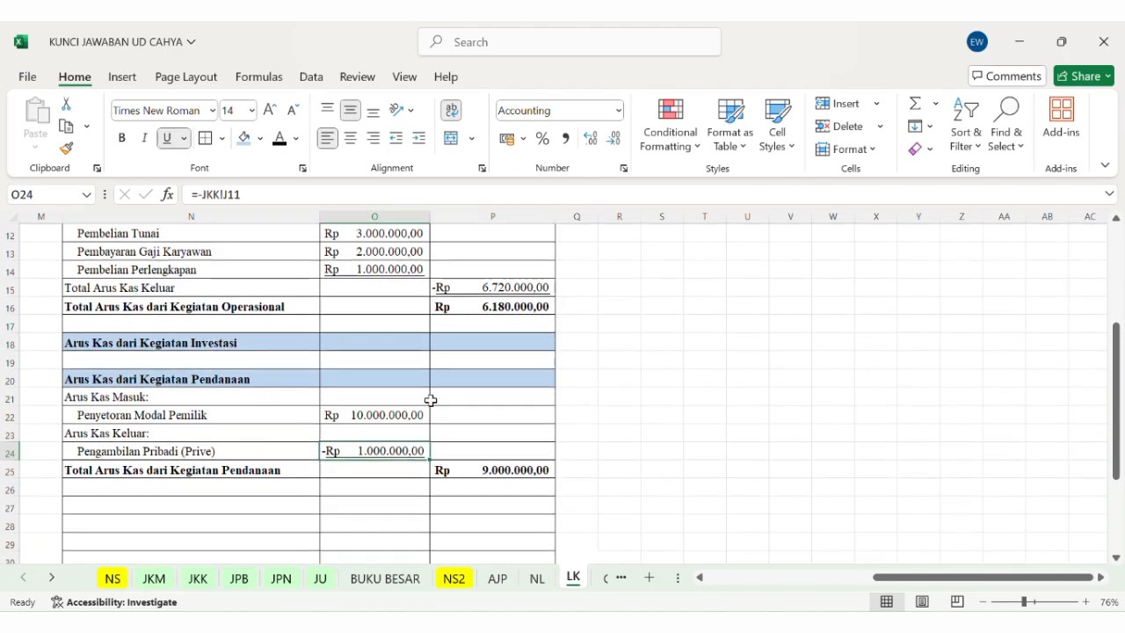
Step: Add the operating and financing cash flow totals in P28 with the formula =P16+P25
{"action": "scroll", "coordinate": [254, 382], "scroll_direction": "up", "scroll_amount": 1}
{"action": "scroll", "coordinate": [254, 381], "scroll_direction": "up", "scroll_amount": 2}
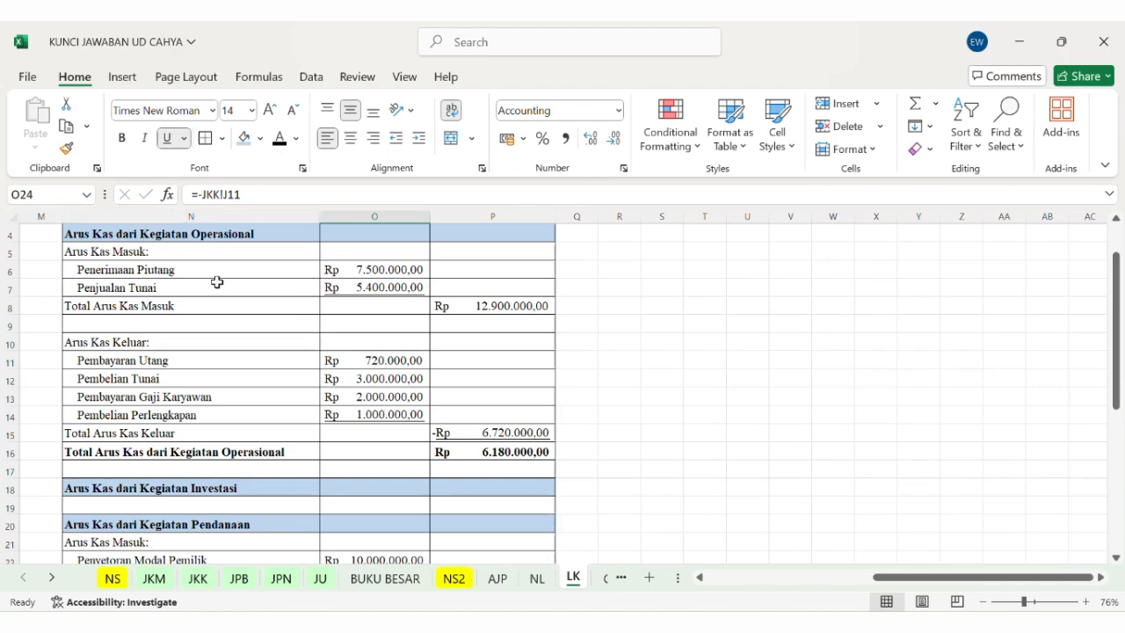
{"action": "scroll", "coordinate": [251, 311], "scroll_direction": "down", "scroll_amount": 3}
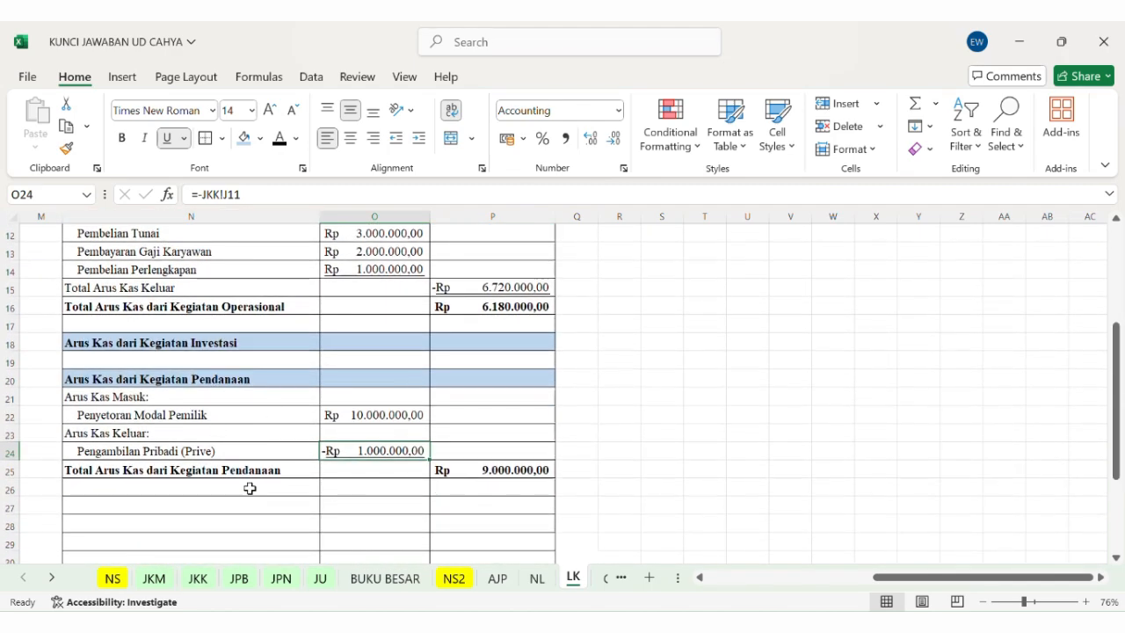
{"action": "scroll", "coordinate": [173, 525], "scroll_direction": "down", "scroll_amount": 1}
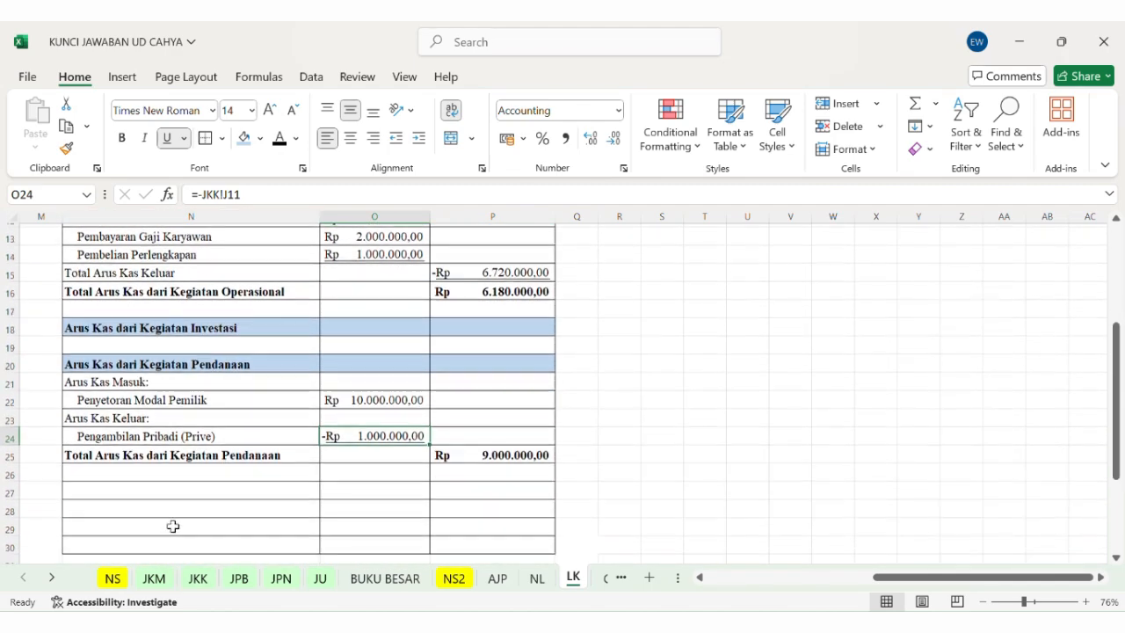
{"action": "scroll", "coordinate": [173, 525], "scroll_direction": "down", "scroll_amount": 1}
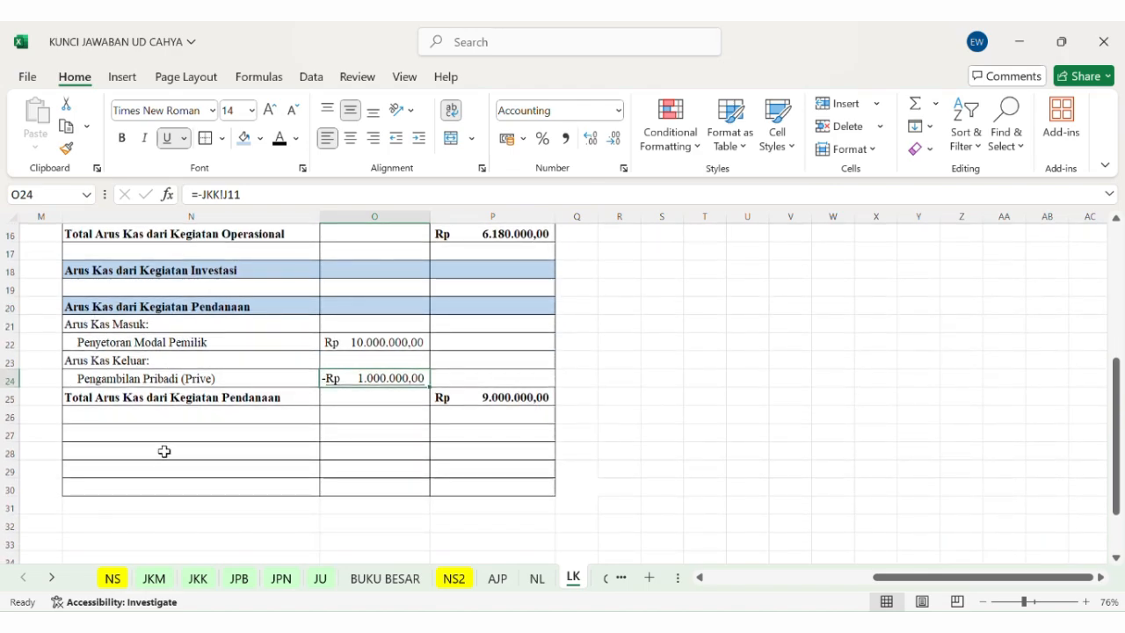
{"action": "double_click", "coordinate": [164, 451]}
{"action": "double_click", "coordinate": [475, 452]}
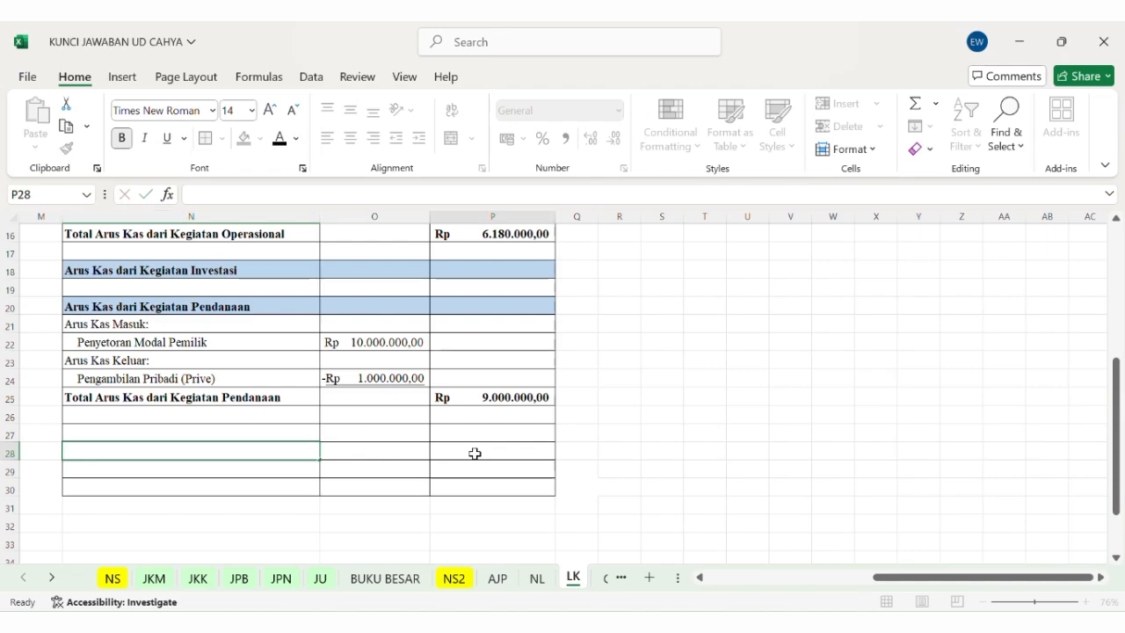
{"action": "type", "text": "="}
{"action": "scroll", "coordinate": [492, 386], "scroll_direction": "up", "scroll_amount": 3}
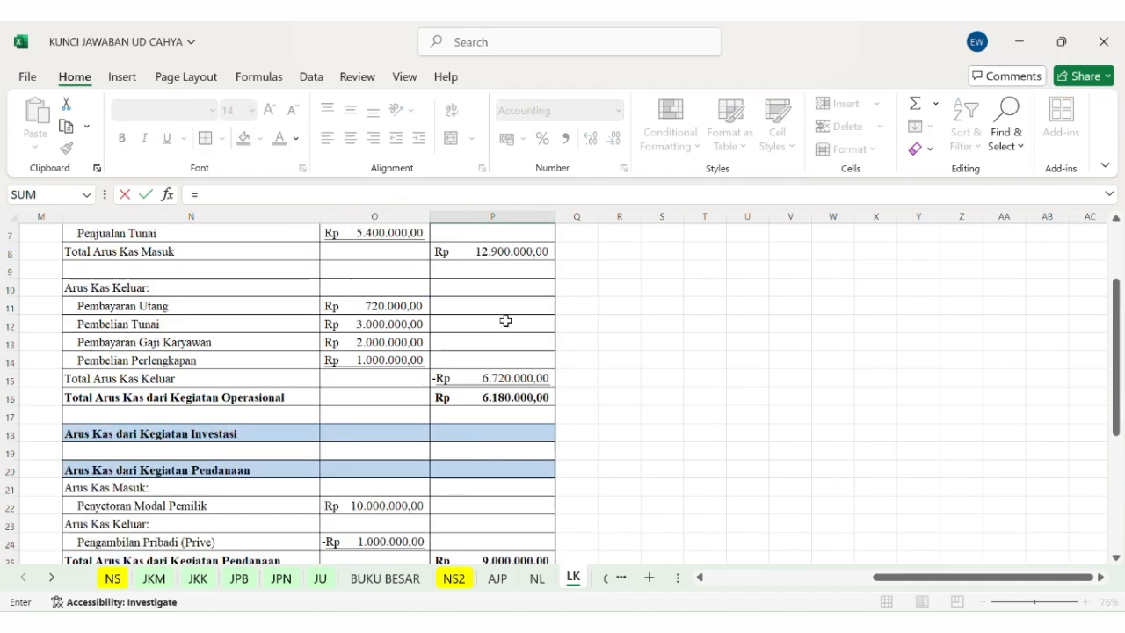
{"action": "left_click", "coordinate": [494, 398]}
{"action": "scroll", "coordinate": [494, 402], "scroll_direction": "down", "scroll_amount": 2}
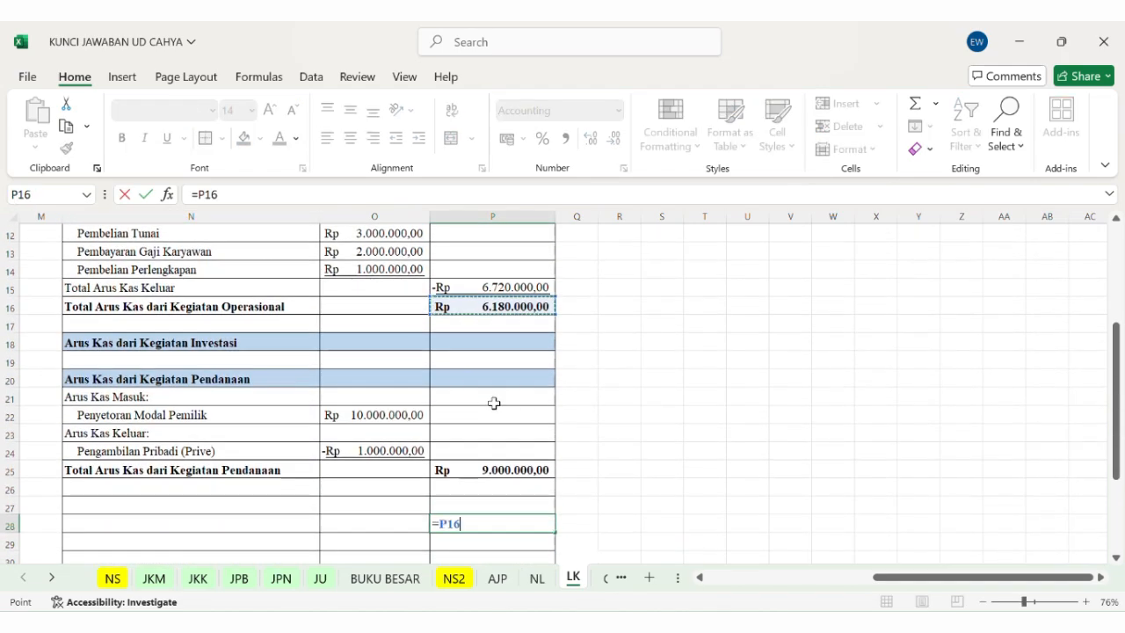
{"action": "type", "text": "+"}
{"action": "scroll", "coordinate": [479, 397], "scroll_direction": "down", "scroll_amount": 2}
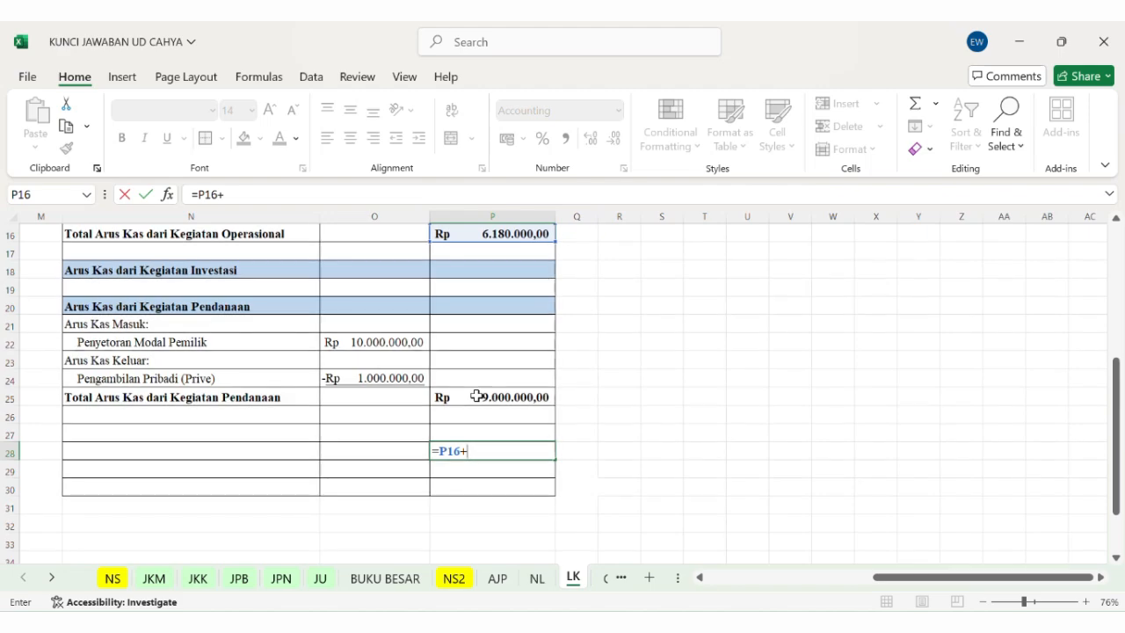
{"action": "left_click", "coordinate": [476, 396]}
{"action": "key", "text": "Return"}
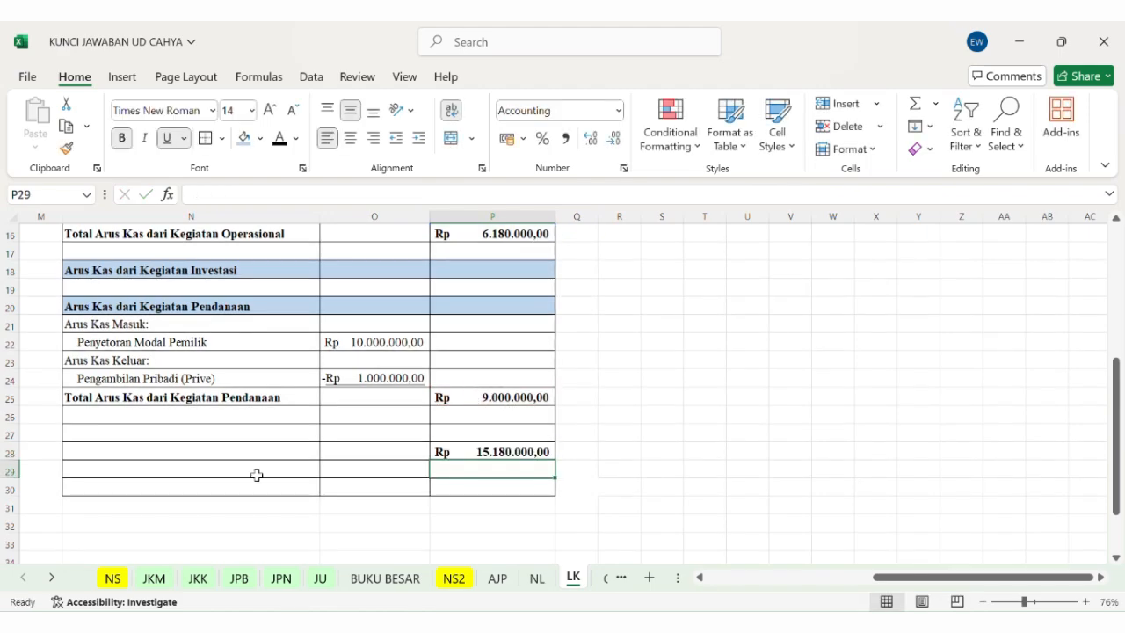
Step: Label the combined cash flow total in N28 as "Kenaikan Kas"
{"action": "left_click", "coordinate": [227, 449]}
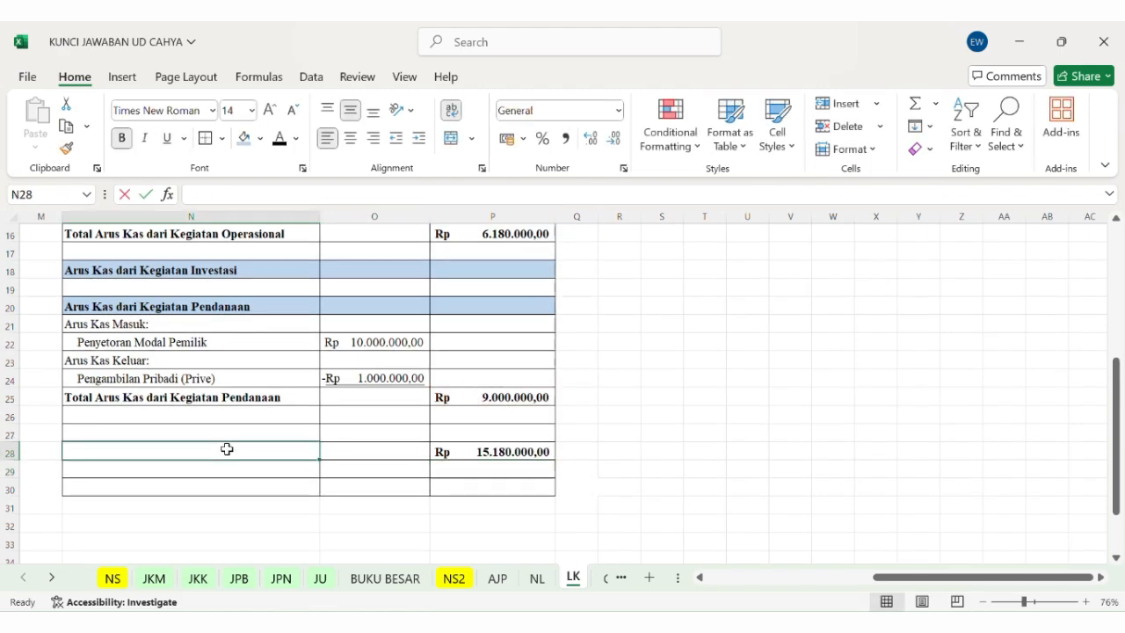
{"action": "type", "text": "Kenaikan Kas"}
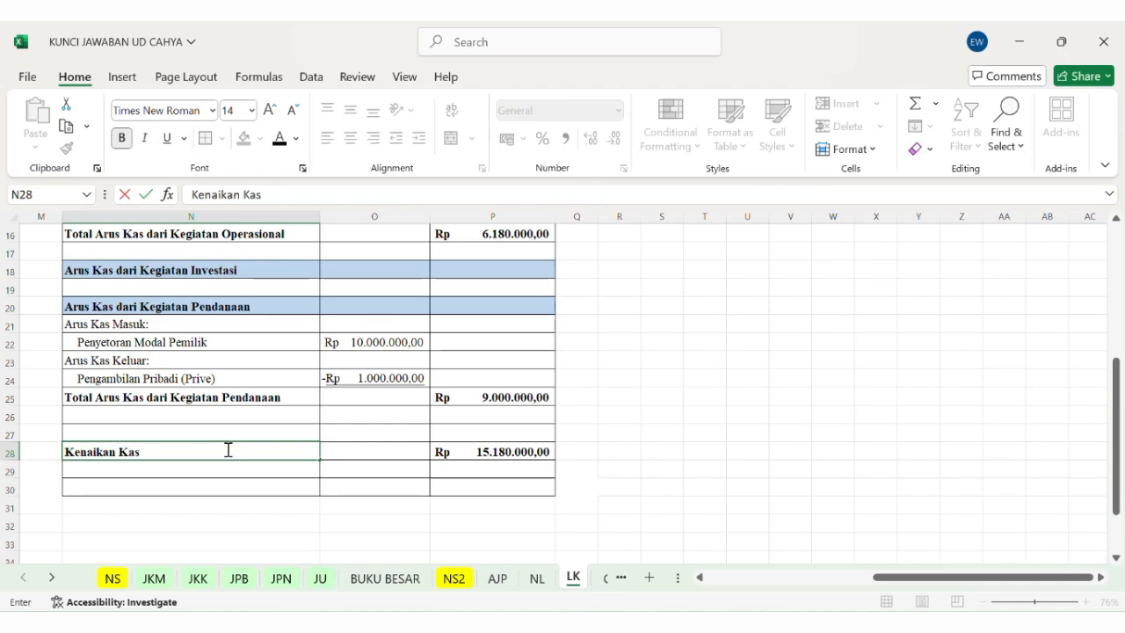
{"action": "key", "text": "Return"}
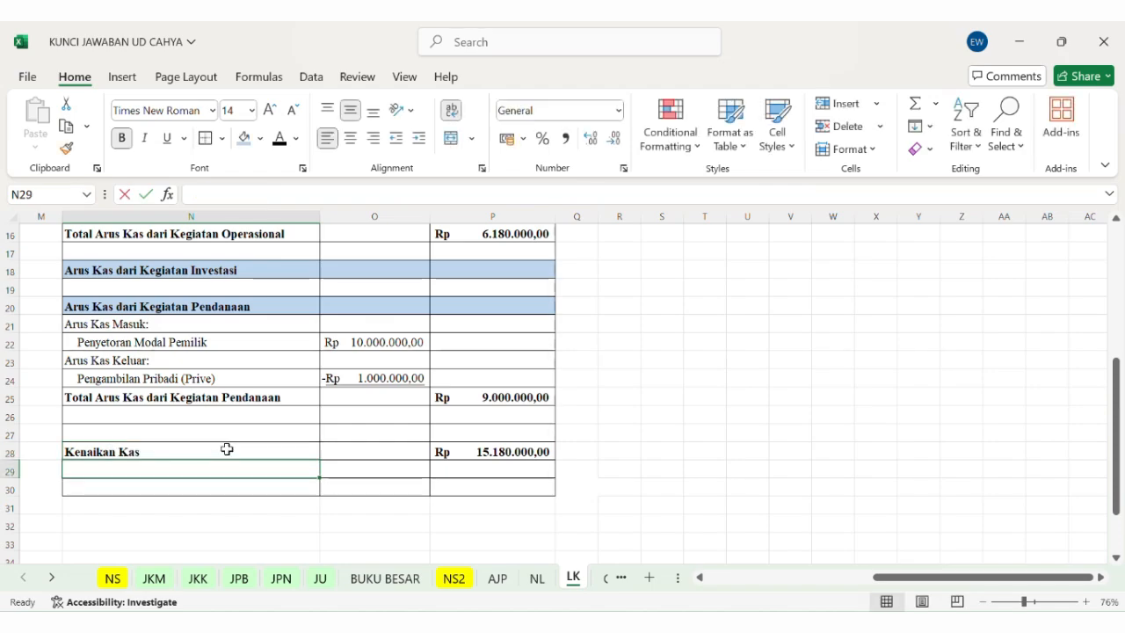
Step: Add the row "Saldo Kas 1 Juli 2024" in N29 and link P29 to the opening Cash balance with =NS!C5
{"action": "type", "text": "Saldo Kas 1"}
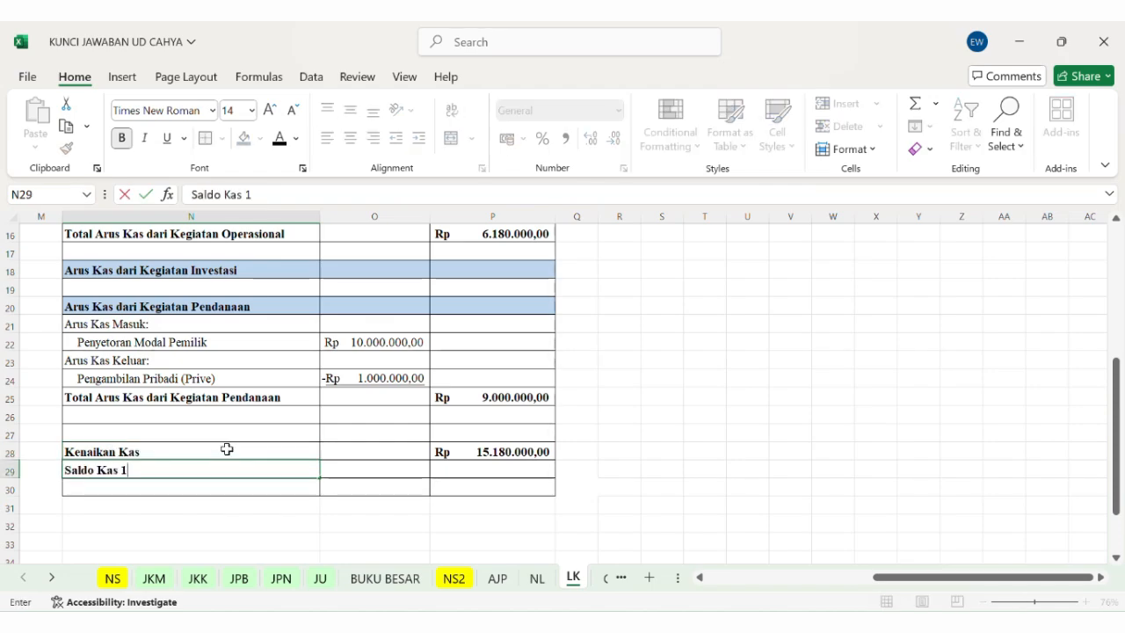
{"action": "type", "text": " Juli 202"}
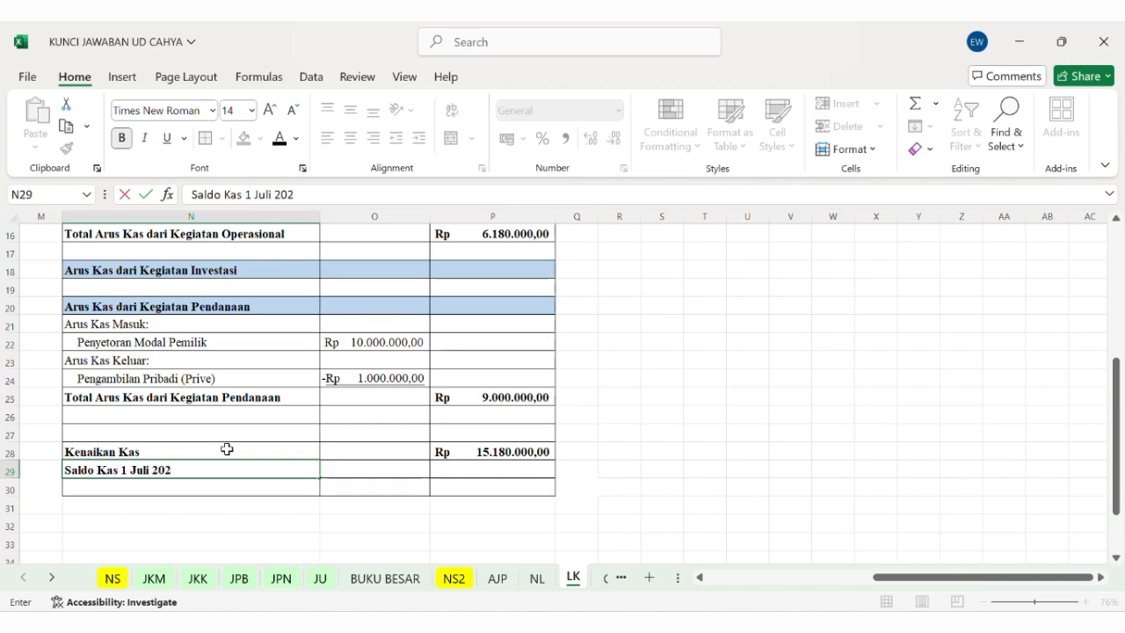
{"action": "type", "text": "4"}
{"action": "key", "text": "Tab"}
{"action": "key", "text": "Tab"}
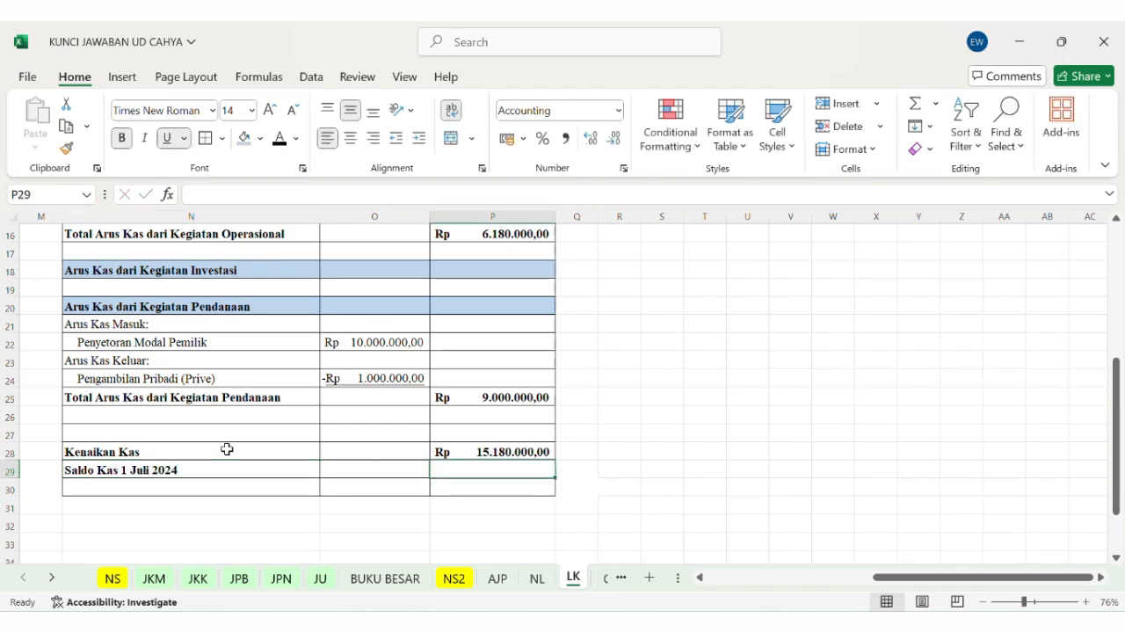
{"action": "type", "text": "="}
{"action": "left_click", "coordinate": [364, 582]}
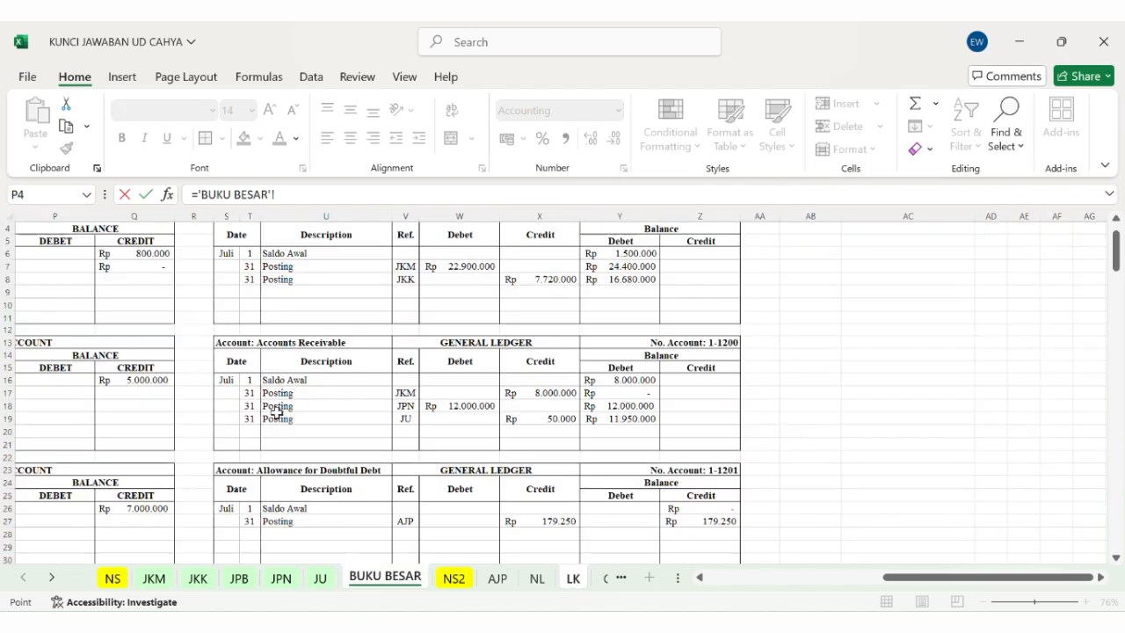
{"action": "left_click", "coordinate": [112, 578]}
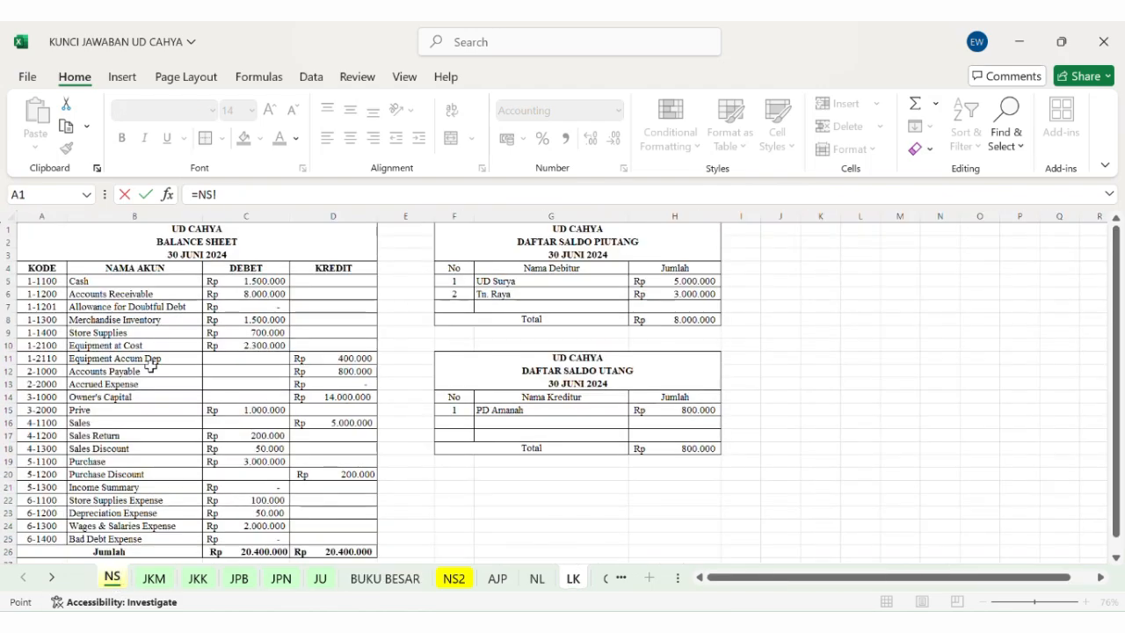
{"action": "left_click", "coordinate": [264, 280]}
{"action": "key", "text": "Return"}
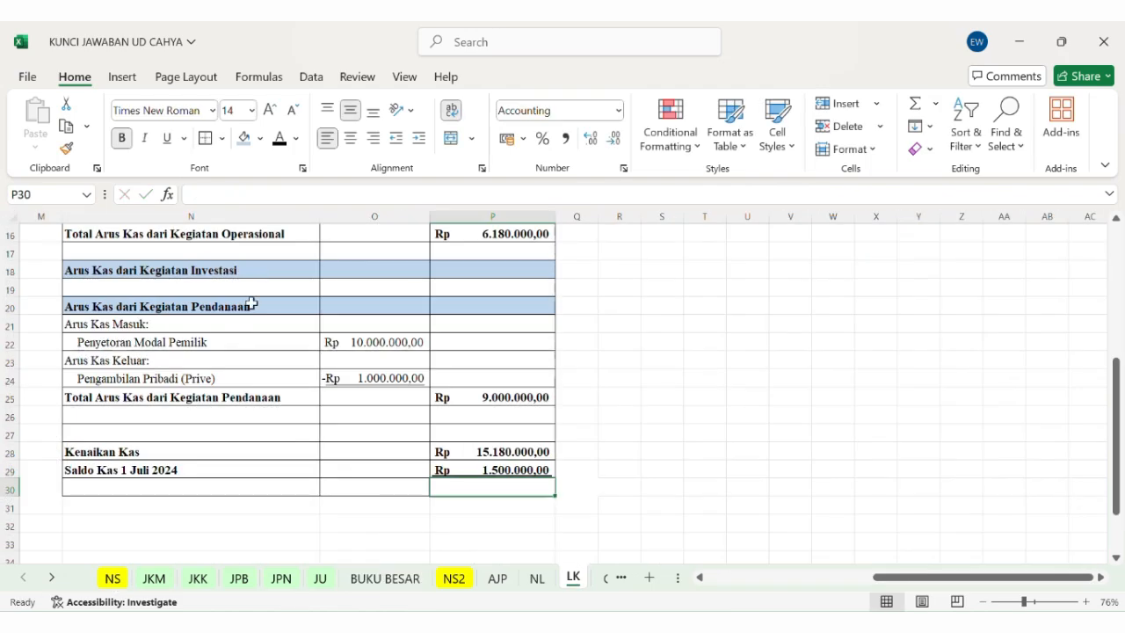
Step: Fill the opening cash balance label from N29 down into N30 and change its day to 31
{"action": "left_click", "coordinate": [154, 471]}
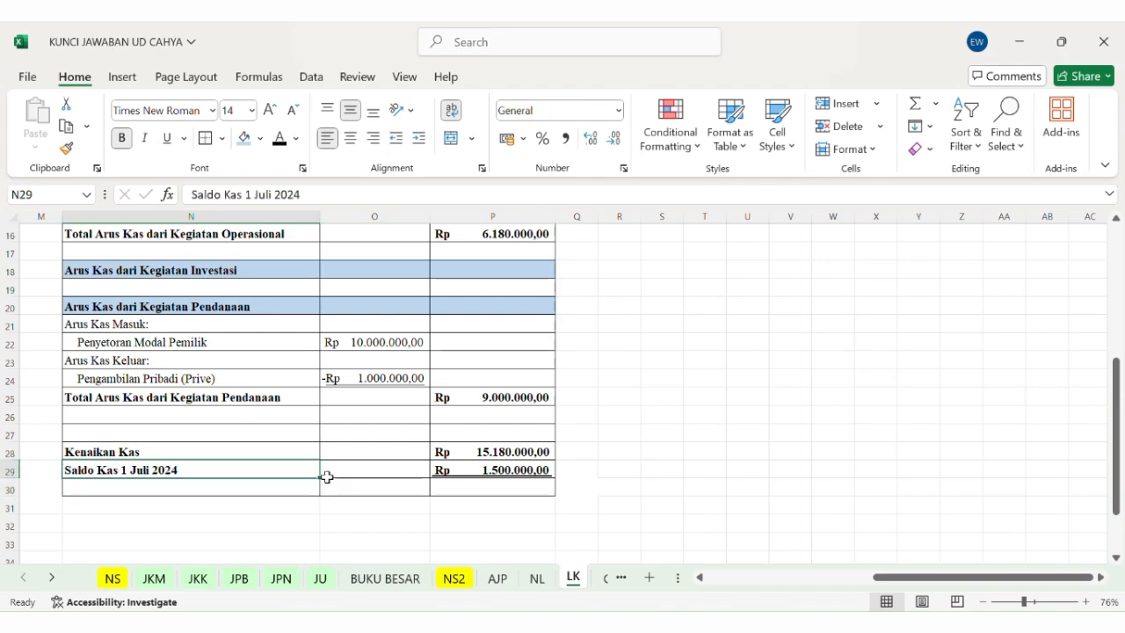
{"action": "left_click_drag", "start_coordinate": [318, 482], "coordinate": [322, 499]}
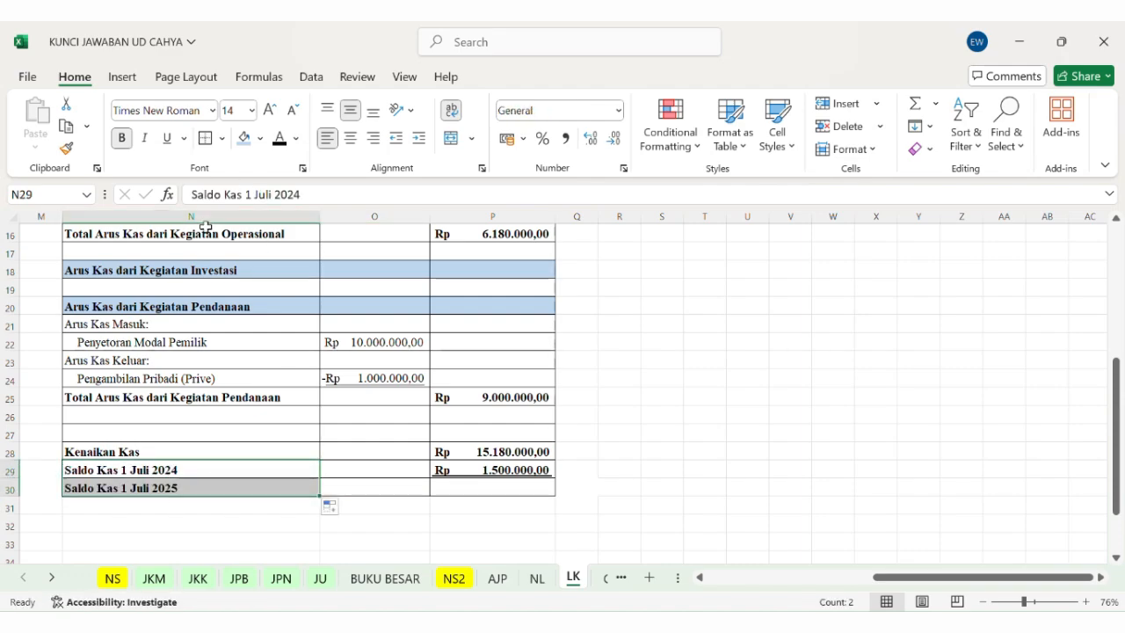
{"action": "left_click", "coordinate": [246, 197]}
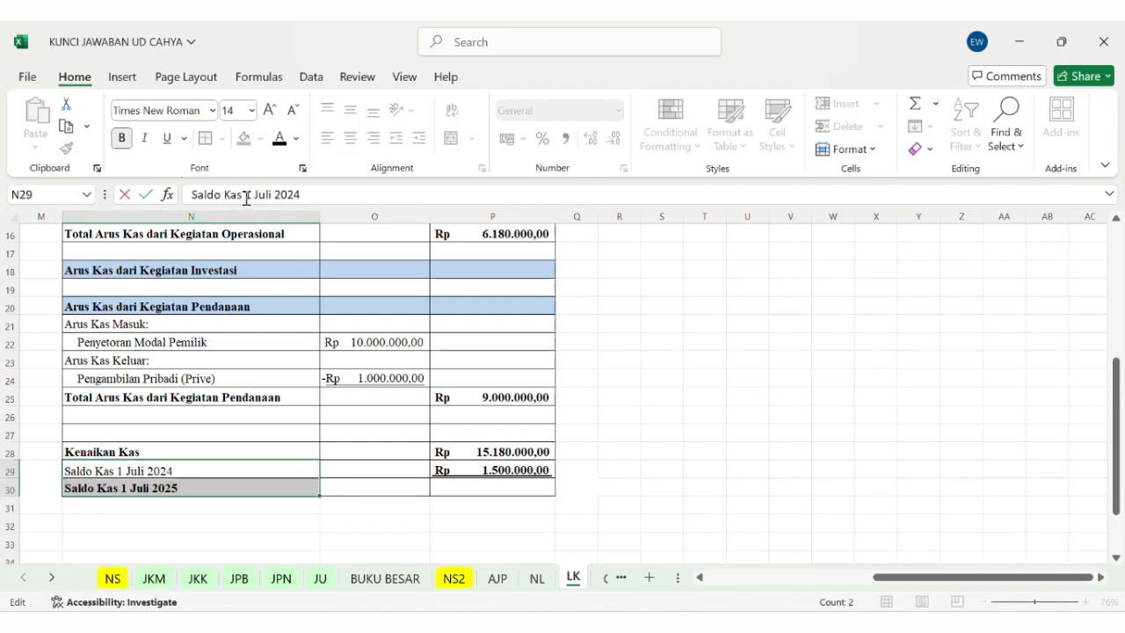
{"action": "key", "text": "Return"}
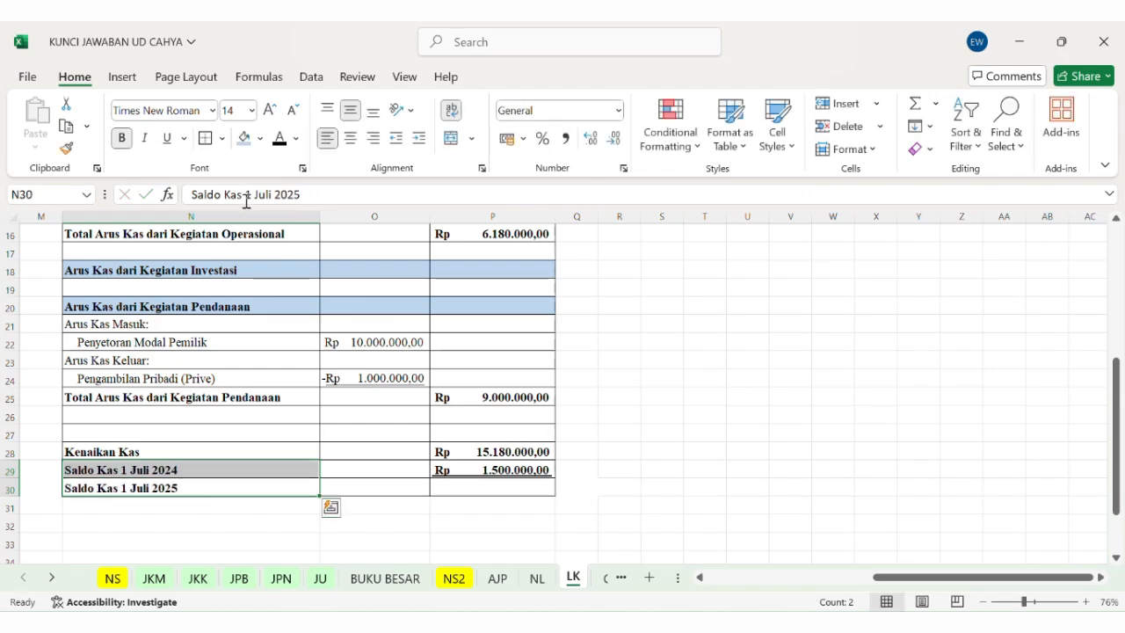
{"action": "key", "text": "Return"}
{"action": "left_click", "coordinate": [176, 501]}
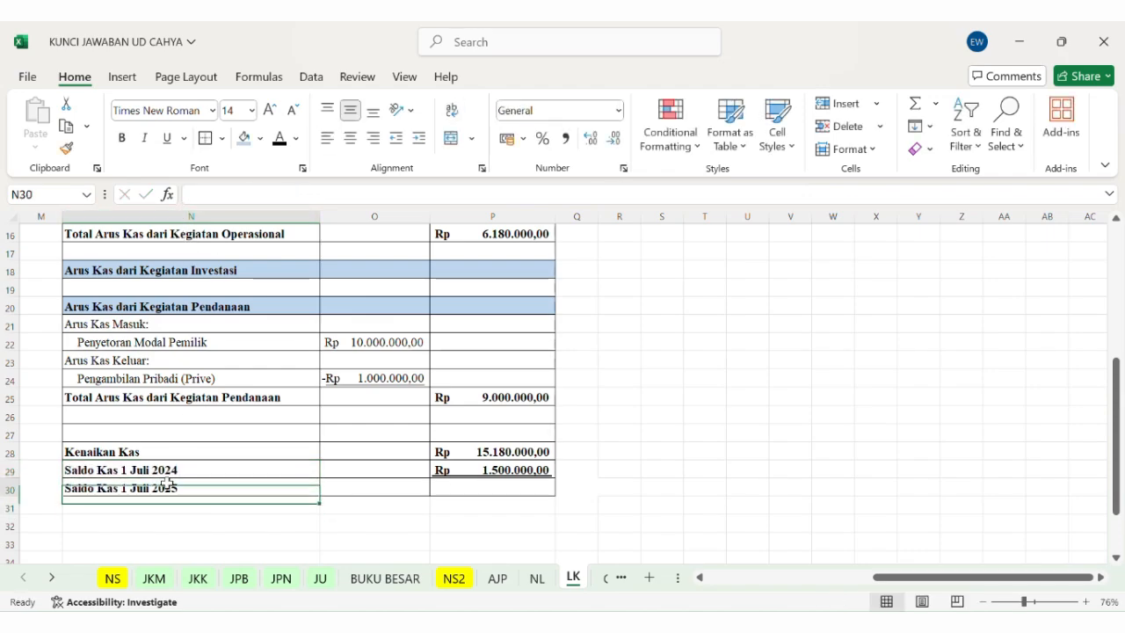
{"action": "left_click", "coordinate": [251, 193]}
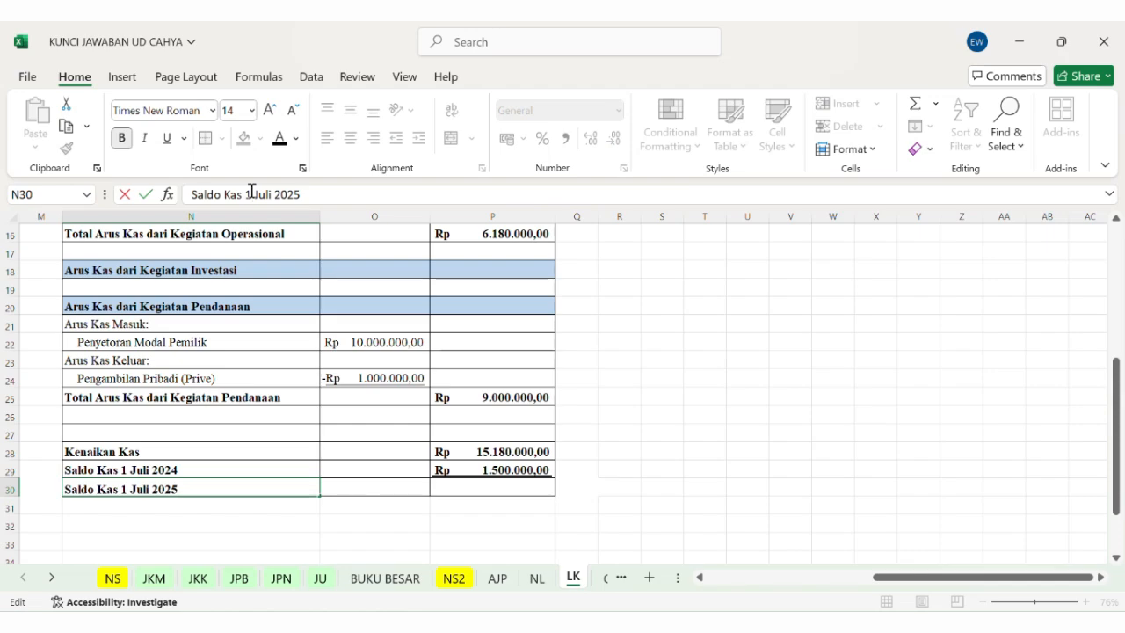
{"action": "type", "text": "3"}
{"action": "key", "text": "Return"}
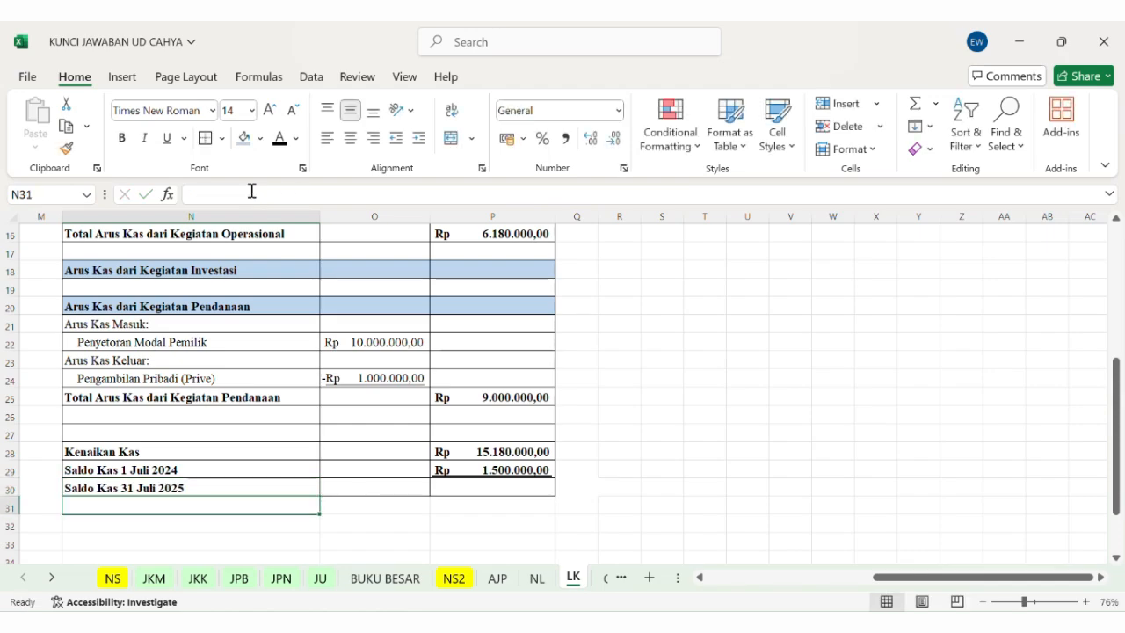
Step: Correct the year in the N30 label so it reads "Saldo Kas 31 Juli 2024"
{"action": "left_click", "coordinate": [229, 485]}
{"action": "left_click", "coordinate": [327, 191]}
{"action": "key", "text": "BackSpace"}
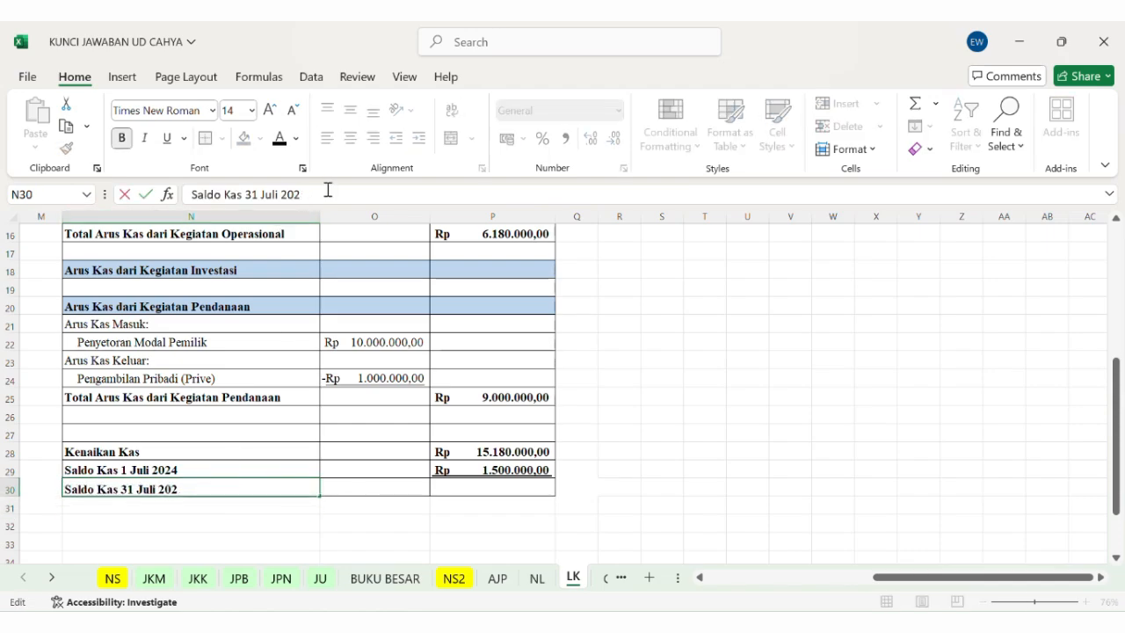
{"action": "type", "text": "4"}
{"action": "key", "text": "Return"}
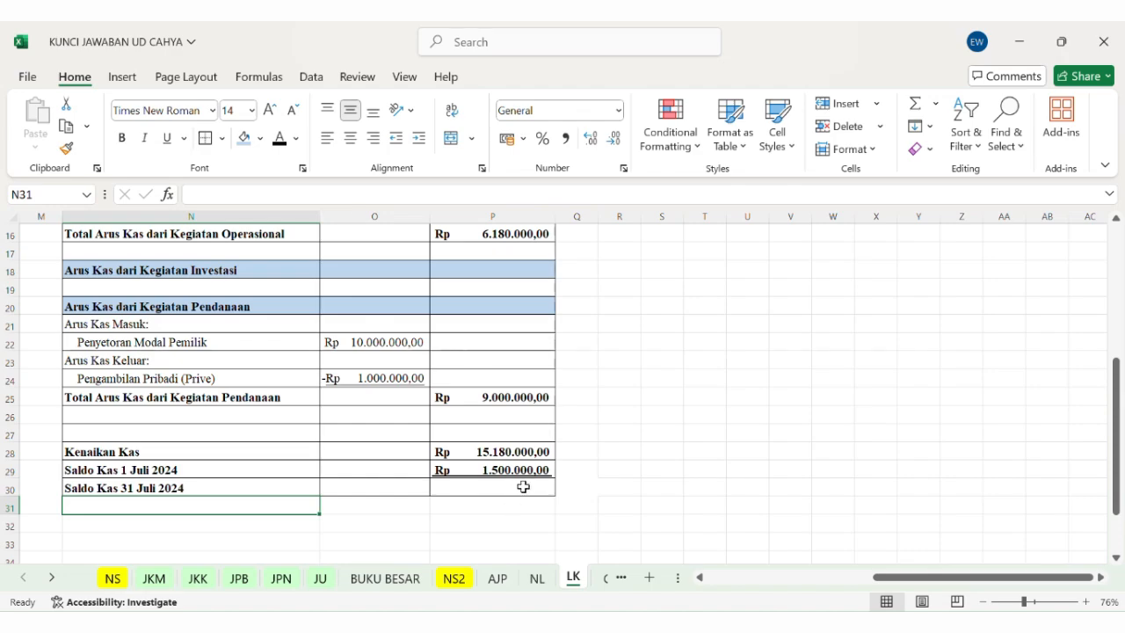
Step: Calculate the closing cash balance in P30 with the formula =P28+P29
{"action": "left_click", "coordinate": [523, 486]}
{"action": "type", "text": "="}
{"action": "left_click", "coordinate": [514, 451]}
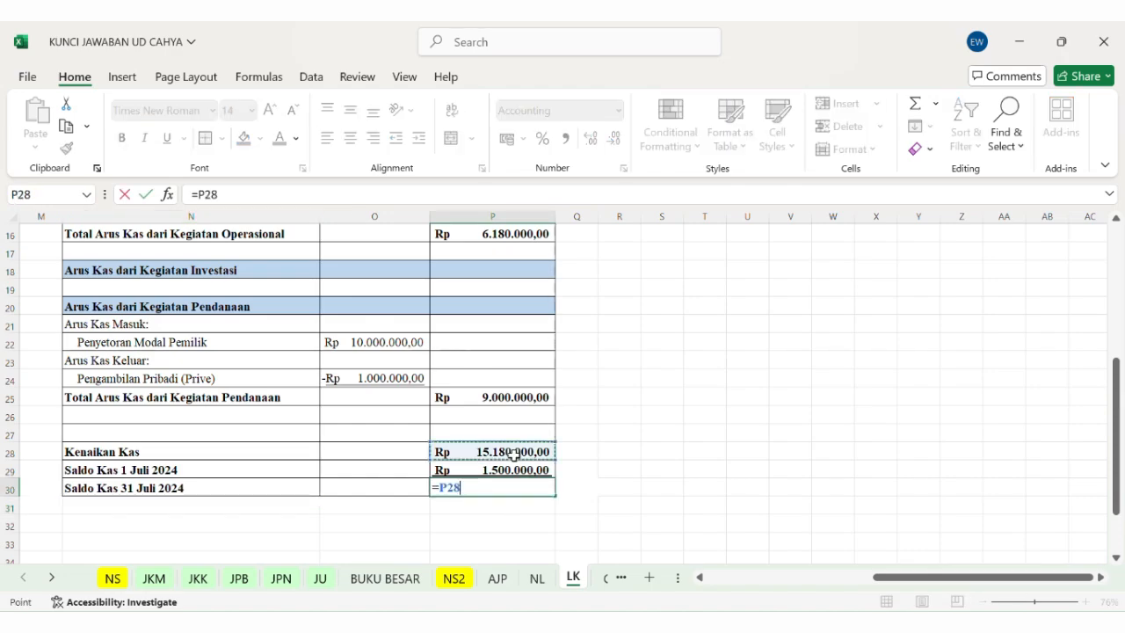
{"action": "type", "text": "+"}
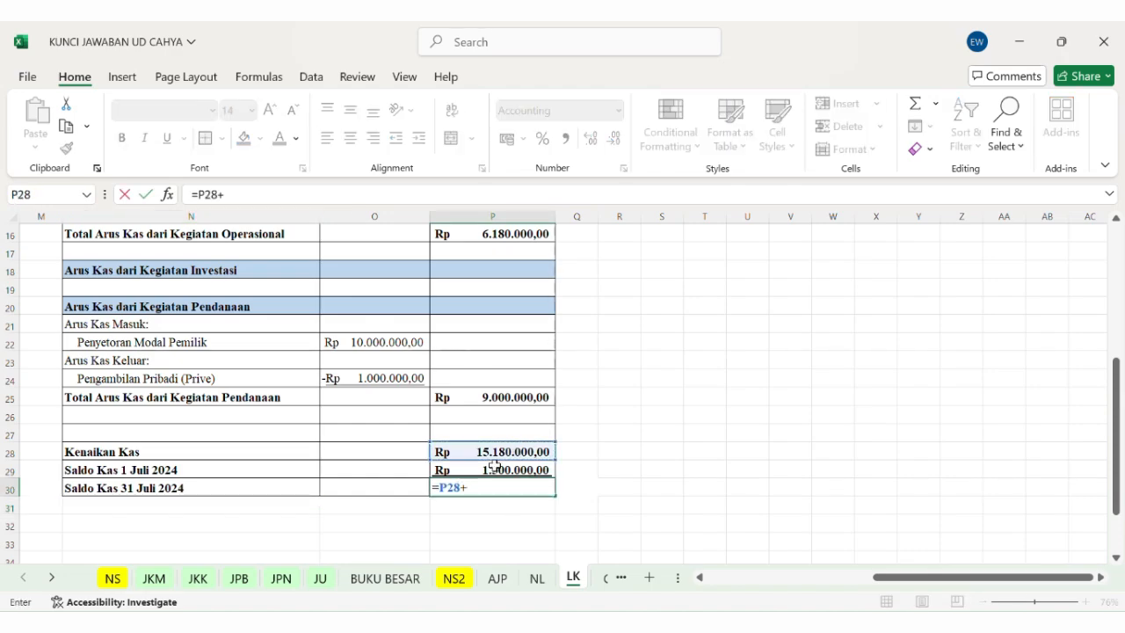
{"action": "left_click", "coordinate": [494, 467]}
{"action": "key", "text": "Return"}
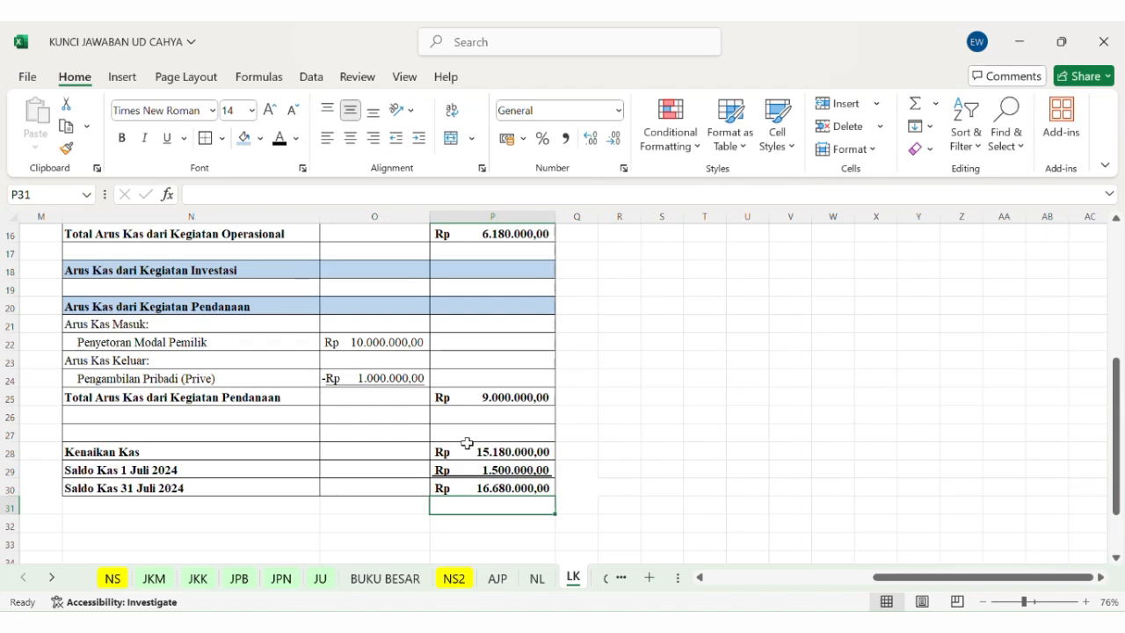
Step: Compare the closing cash balance in P30 with Cash in the Statement of Financial Position and look over the finished statements
{"action": "left_click", "coordinate": [533, 487]}
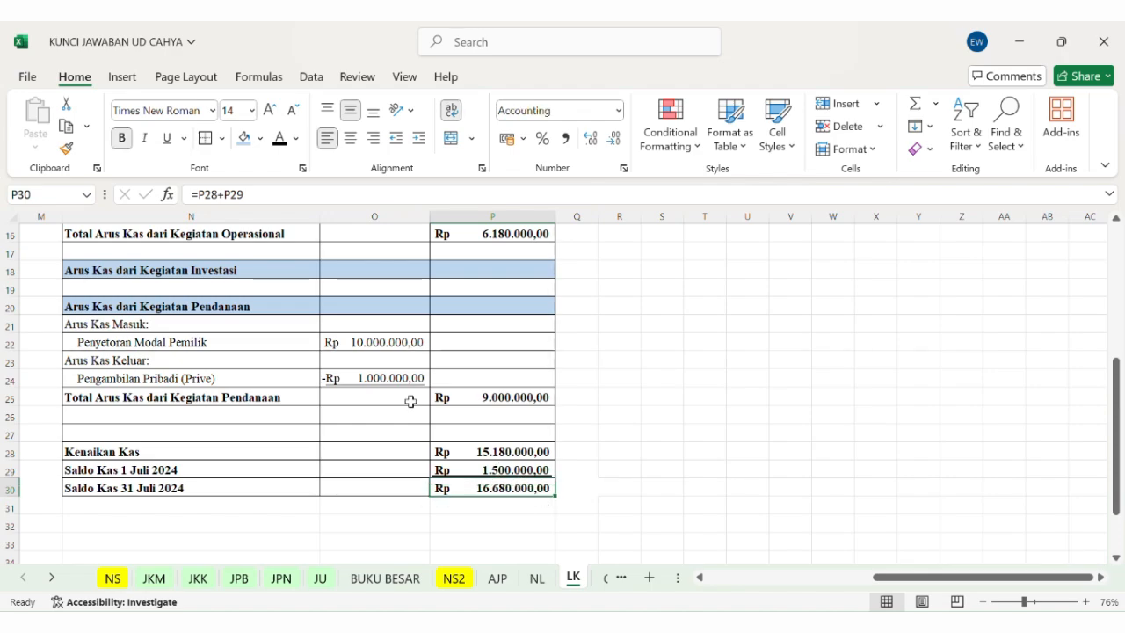
{"action": "scroll", "coordinate": [326, 366], "scroll_direction": "up", "scroll_amount": 5}
{"action": "scroll", "coordinate": [326, 367], "scroll_direction": "left", "scroll_amount": 1}
{"action": "scroll", "coordinate": [328, 367], "scroll_direction": "left", "scroll_amount": 6}
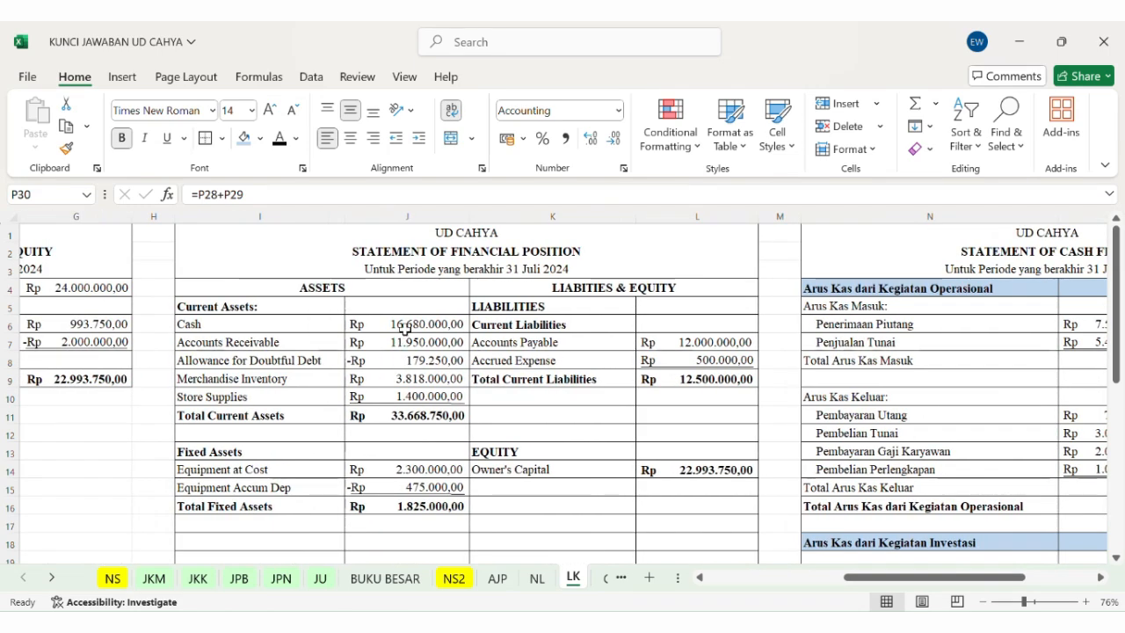
{"action": "left_click", "coordinate": [420, 325]}
{"action": "scroll", "coordinate": [432, 338], "scroll_direction": "right", "scroll_amount": 1}
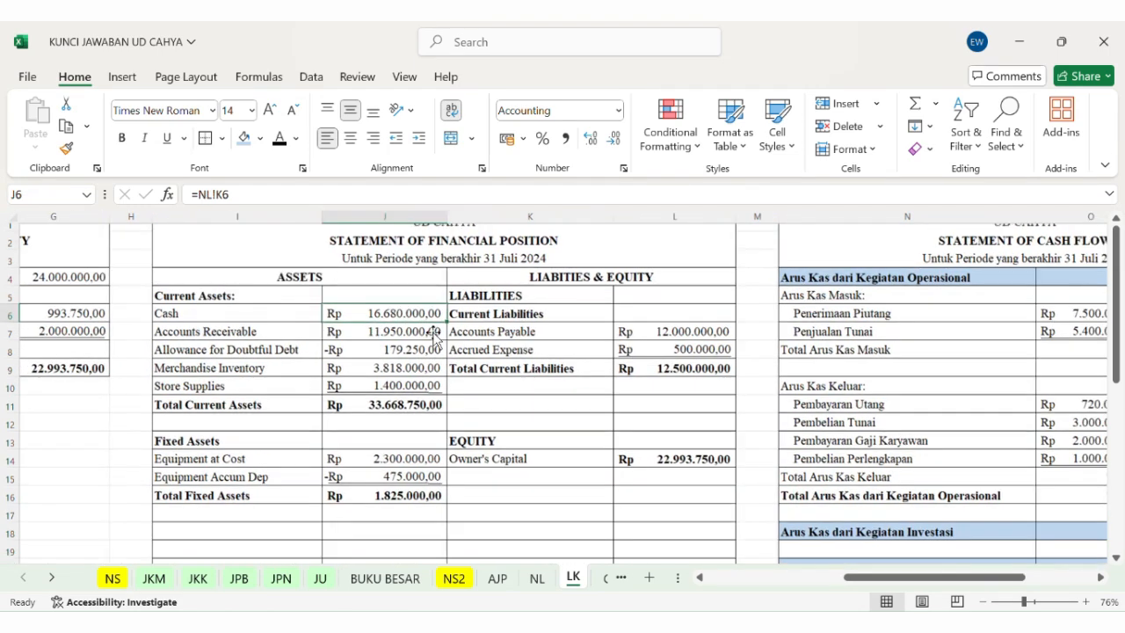
{"action": "scroll", "coordinate": [433, 338], "scroll_direction": "down", "scroll_amount": 6}
{"action": "scroll", "coordinate": [433, 338], "scroll_direction": "right", "scroll_amount": 3}
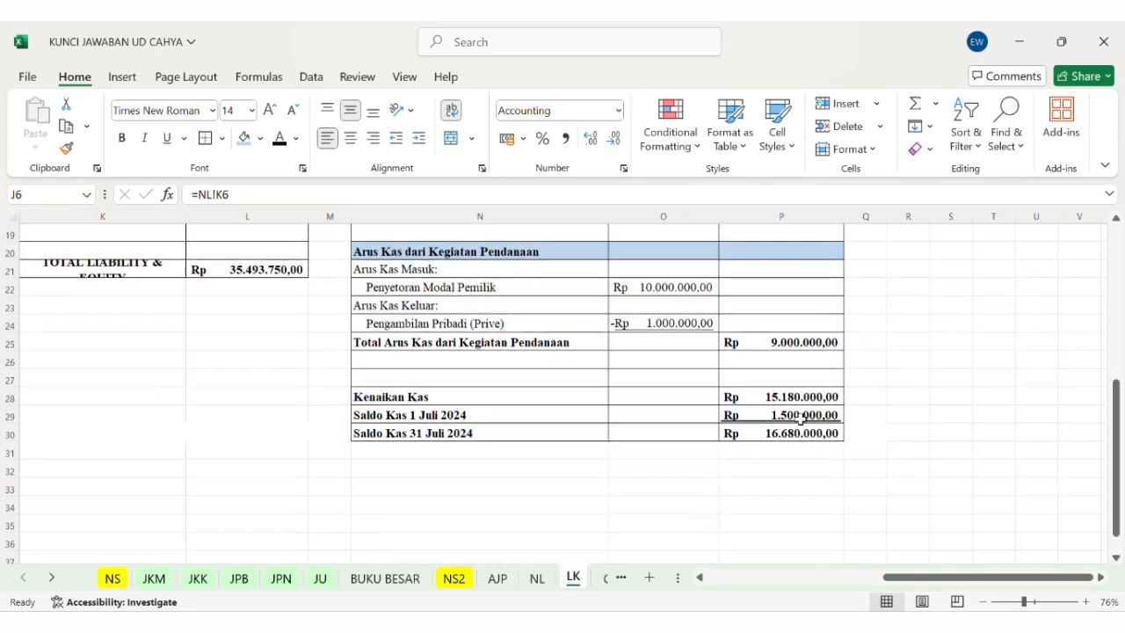
{"action": "left_click", "coordinate": [790, 431]}
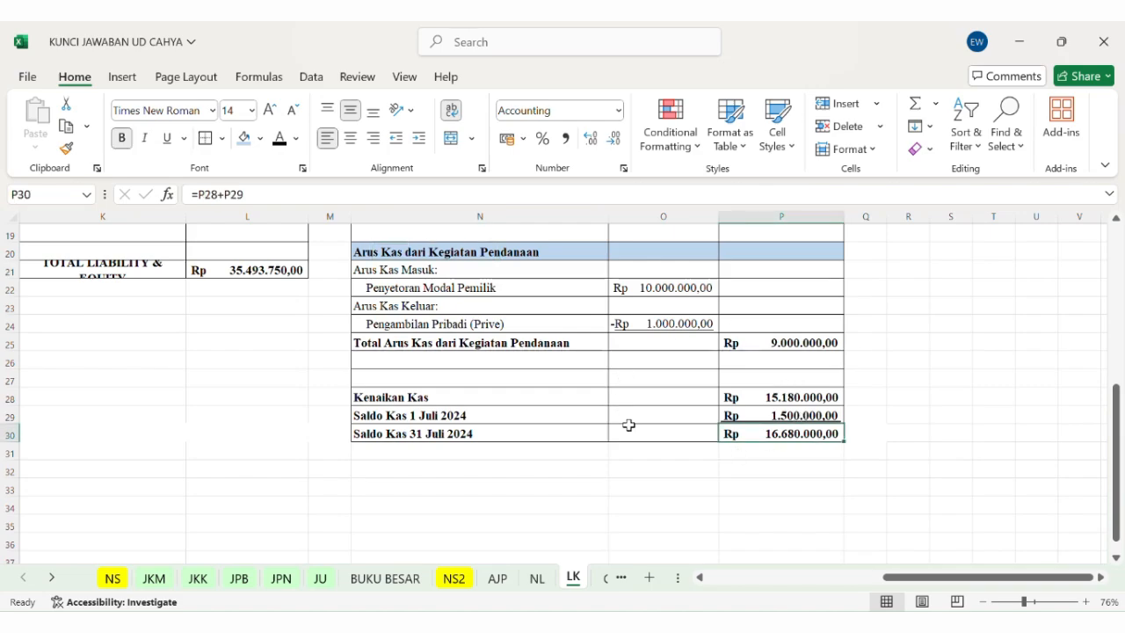
{"action": "scroll", "coordinate": [665, 431], "scroll_direction": "up", "scroll_amount": 6}
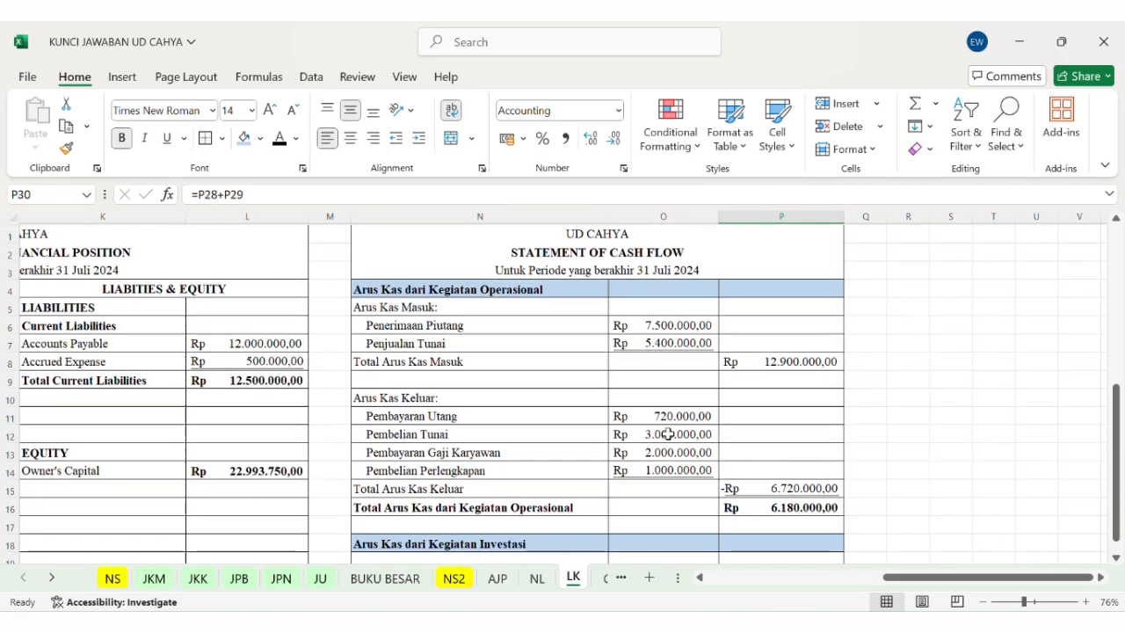
{"action": "scroll", "coordinate": [391, 287], "scroll_direction": "left", "scroll_amount": 5}
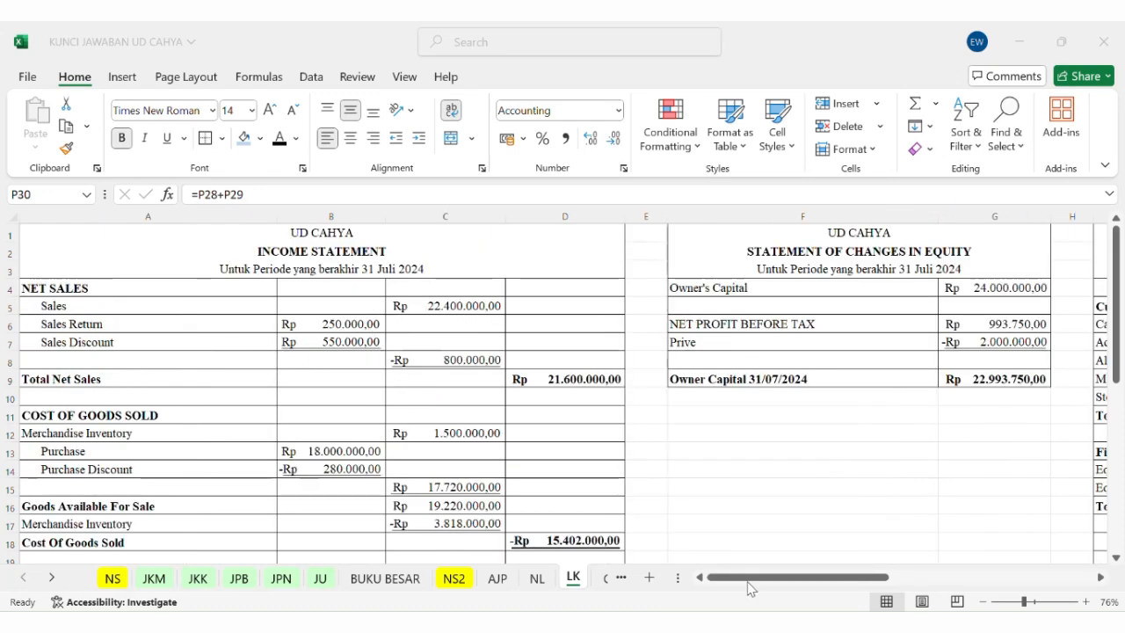
{"action": "scroll", "coordinate": [648, 326], "scroll_direction": "right", "scroll_amount": 5}
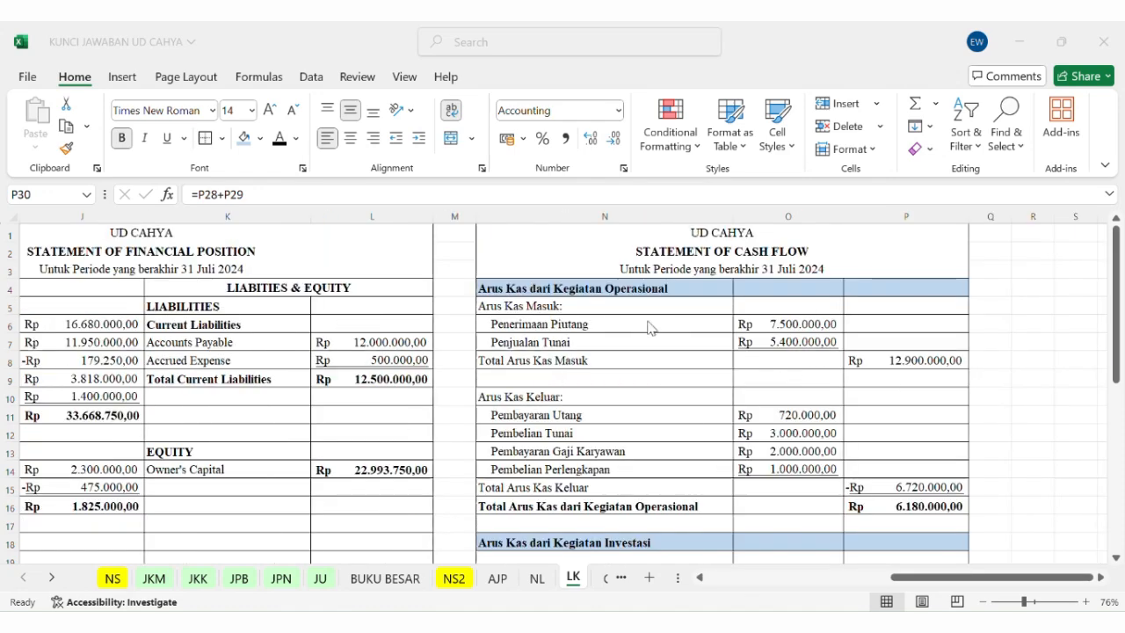